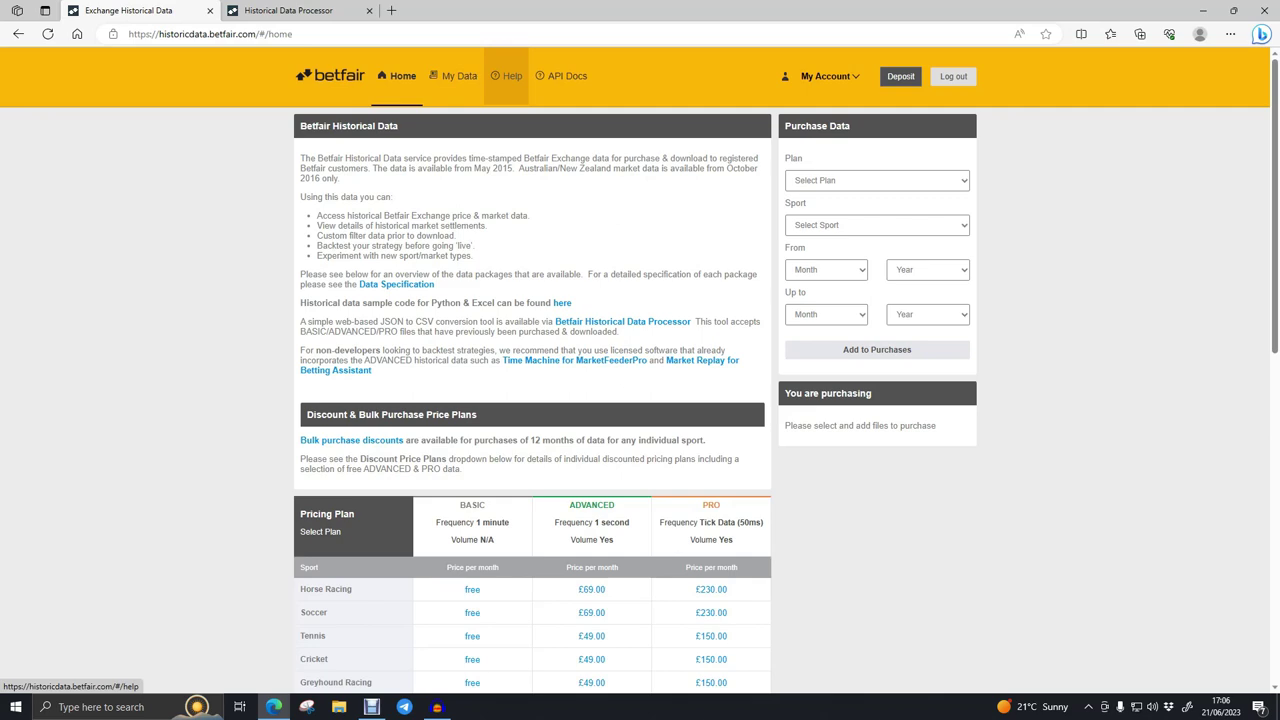
Choose the Basic Plan for the historical data purchase
left_click(876, 180)
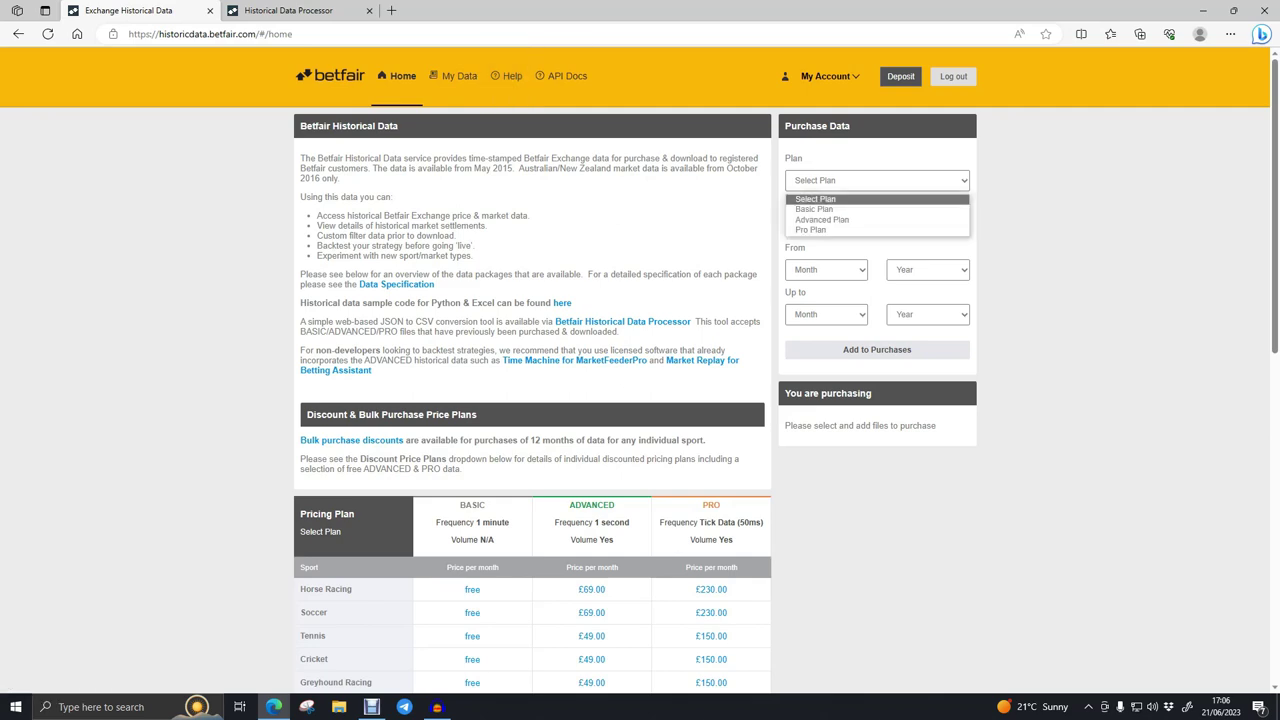
left_click(814, 209)
Examine the pricing table and the monthly Discount Price Plans for each sport, and collapse the discount list again
scroll(814, 209, "down", 3)
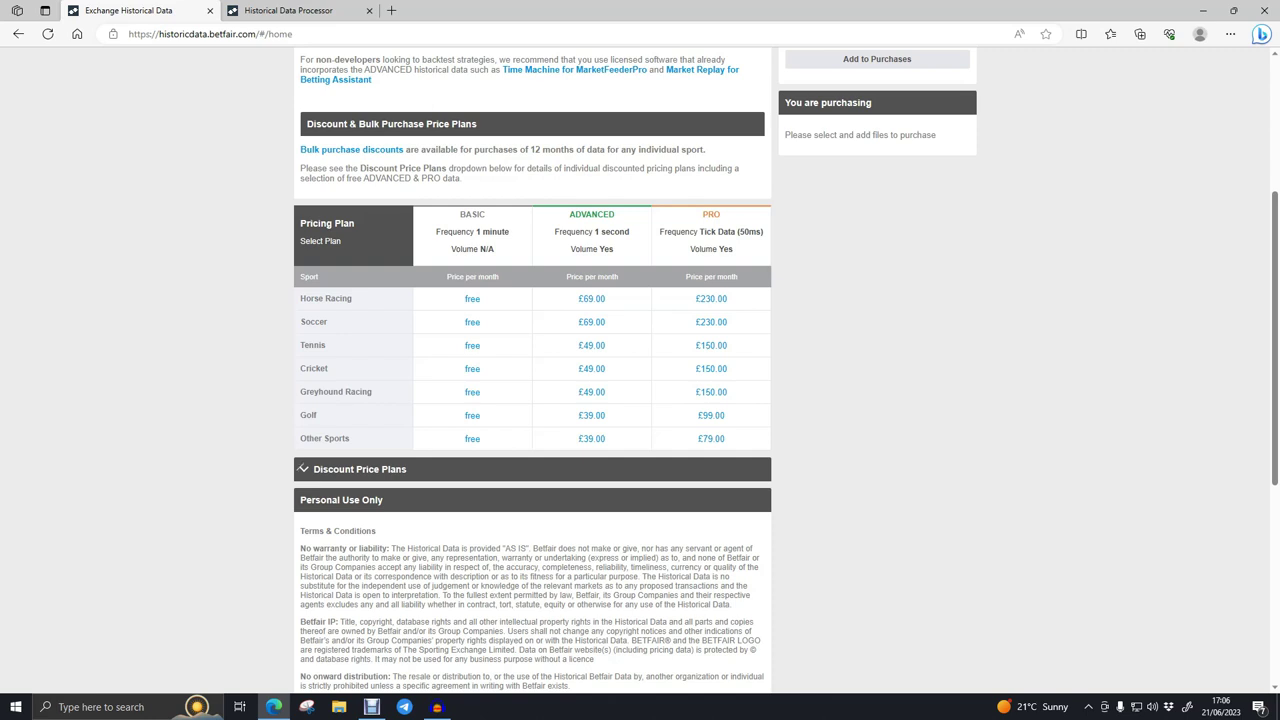
left_click(358, 469)
scroll(532, 420, "down", 7)
scroll(532, 372, "down", 8)
scroll(532, 372, "down", 1)
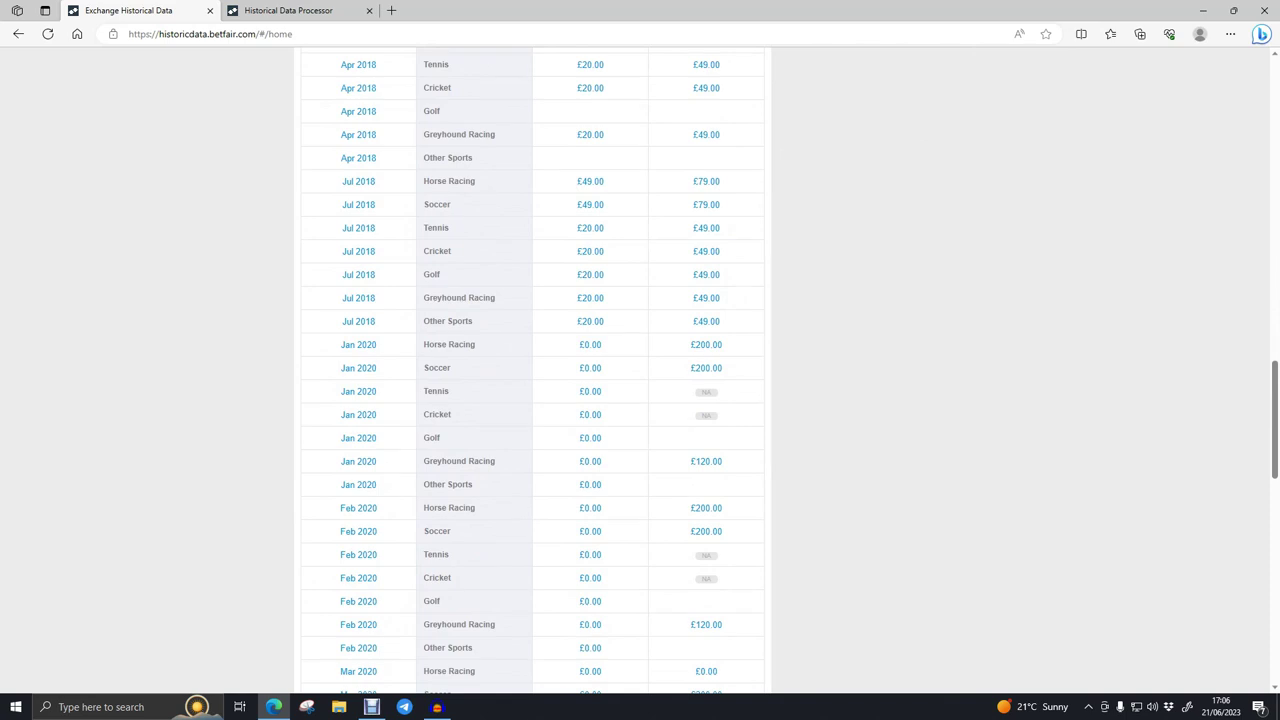
scroll(532, 372, "down", 3)
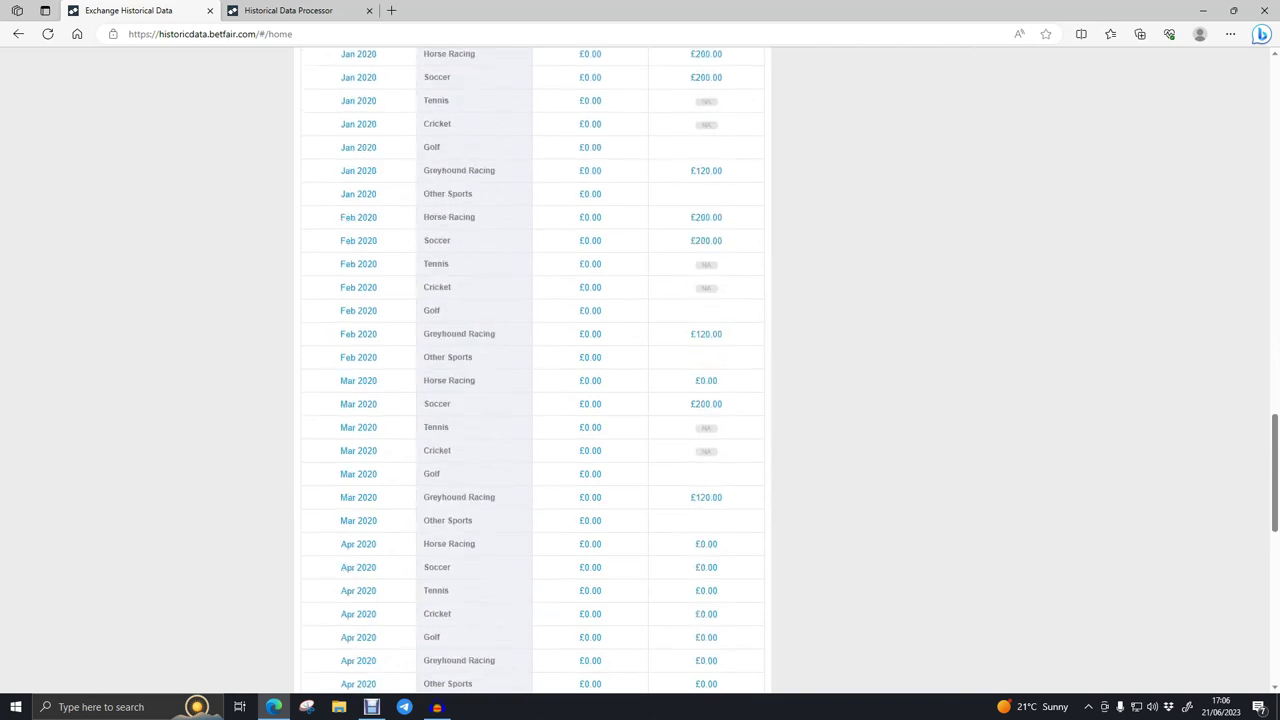
scroll(532, 372, "down", 3)
scroll(532, 372, "up", 20)
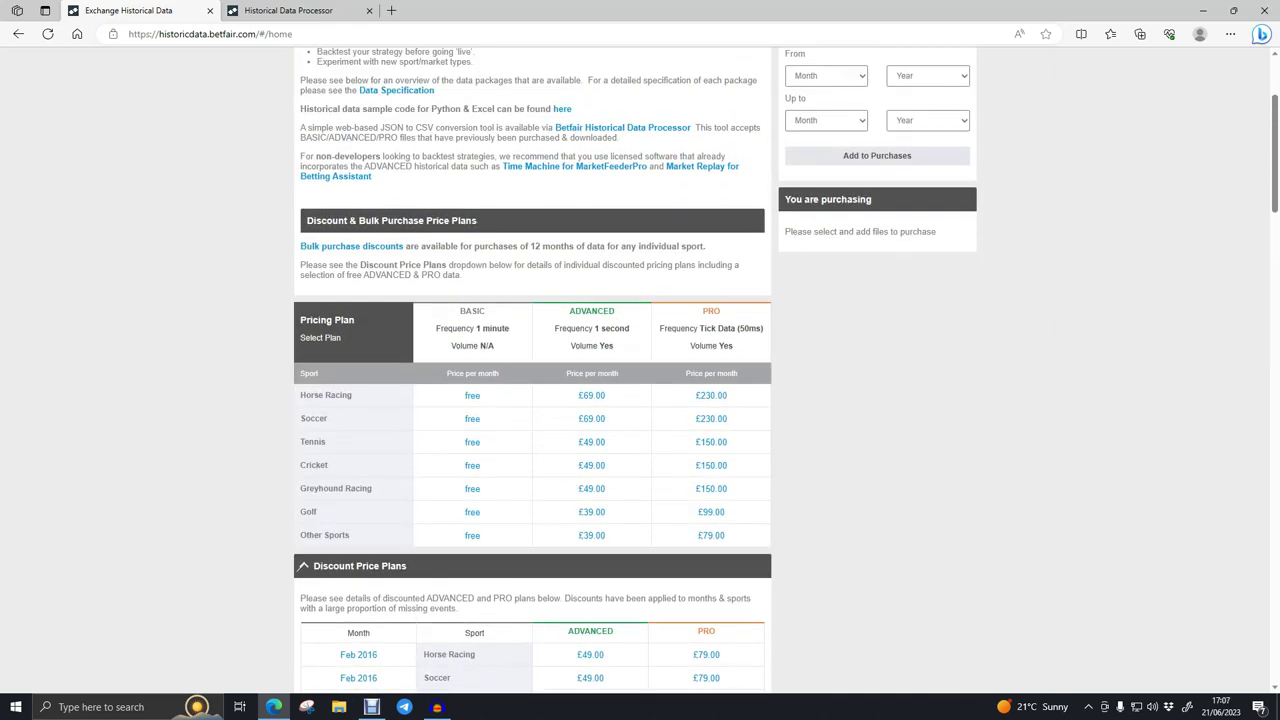
left_click(344, 566)
scroll(344, 566, "up", 2)
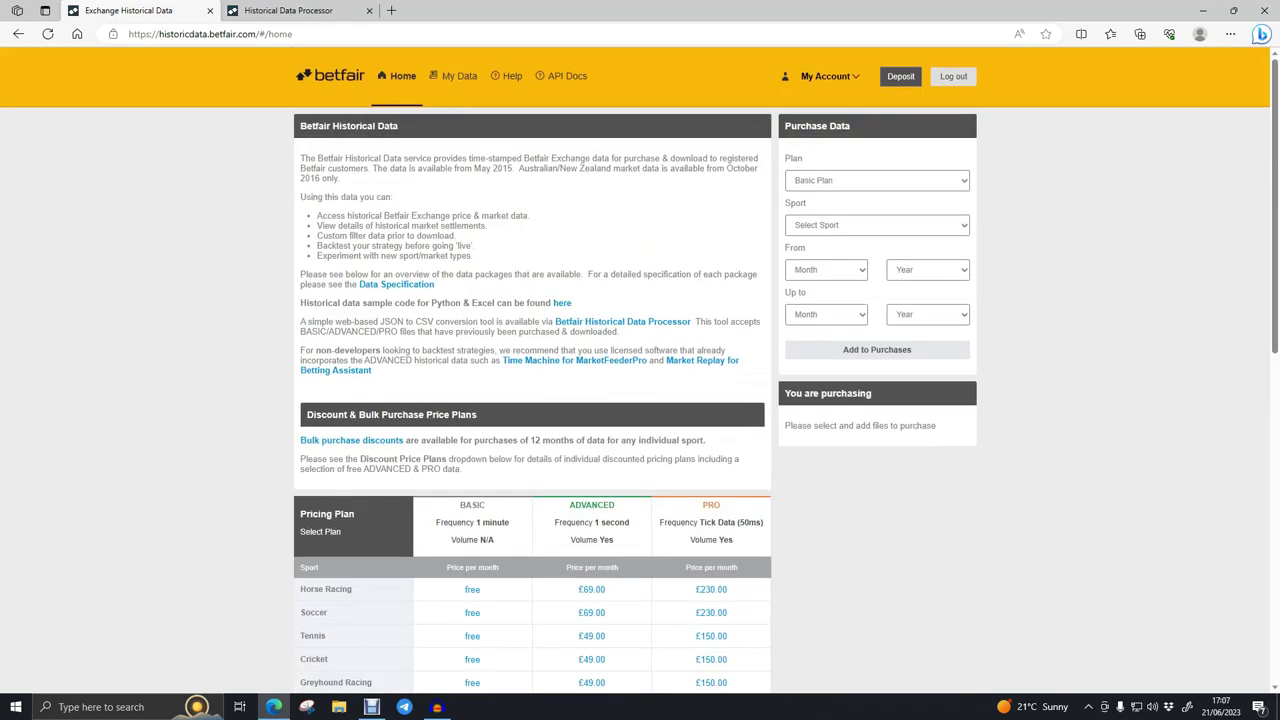
Set the purchase's sport to Soccer and its date range to May 2023 only
left_click(877, 225)
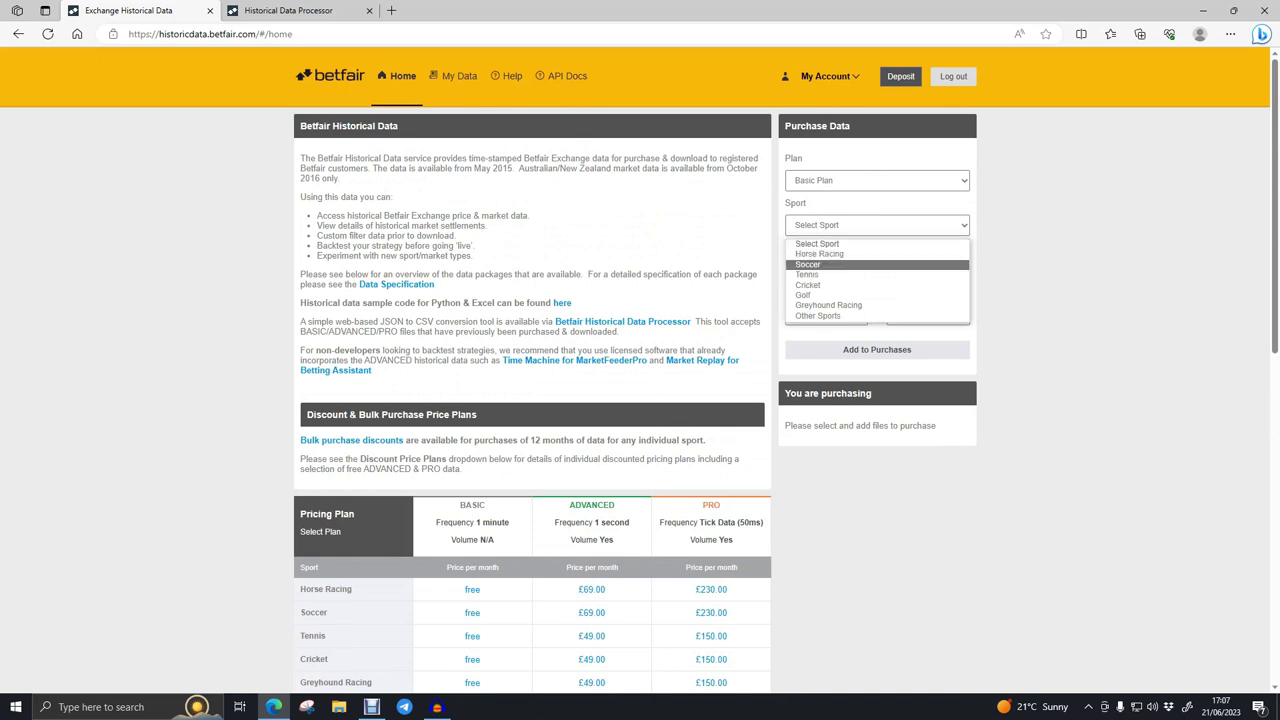
left_click(808, 264)
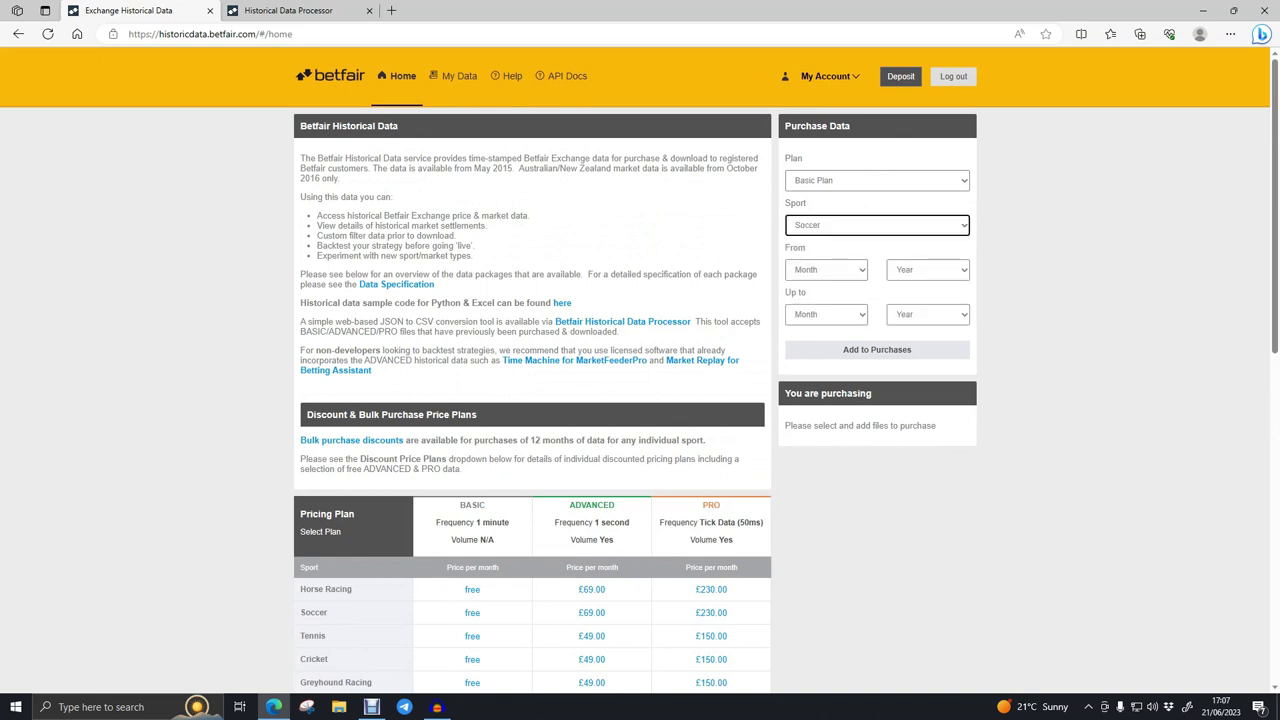
left_click(808, 266)
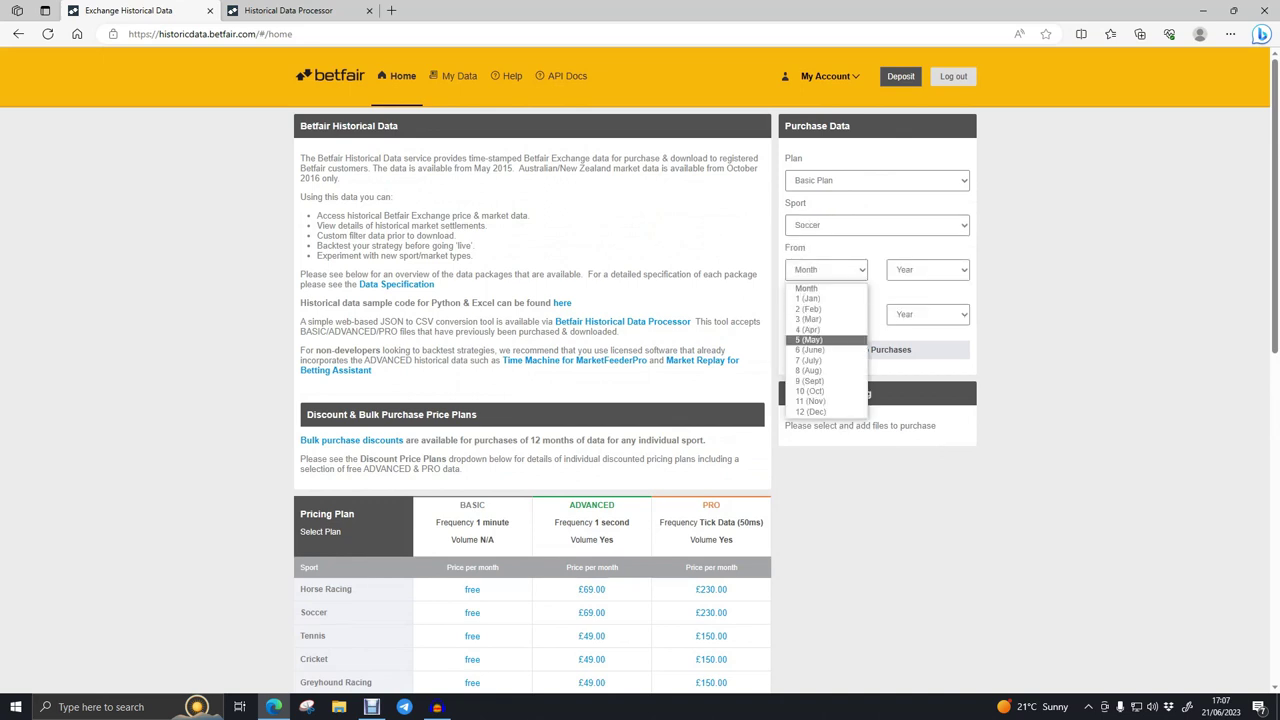
left_click(810, 340)
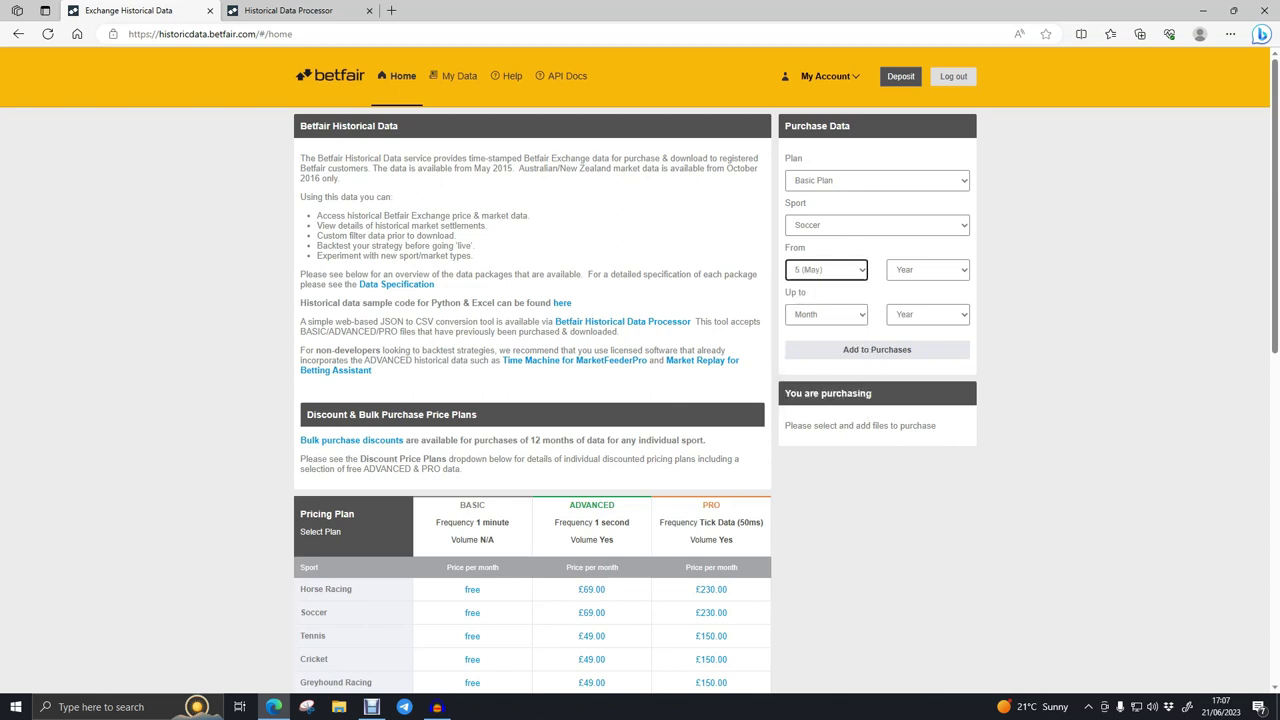
left_click(928, 270)
left_click(920, 300)
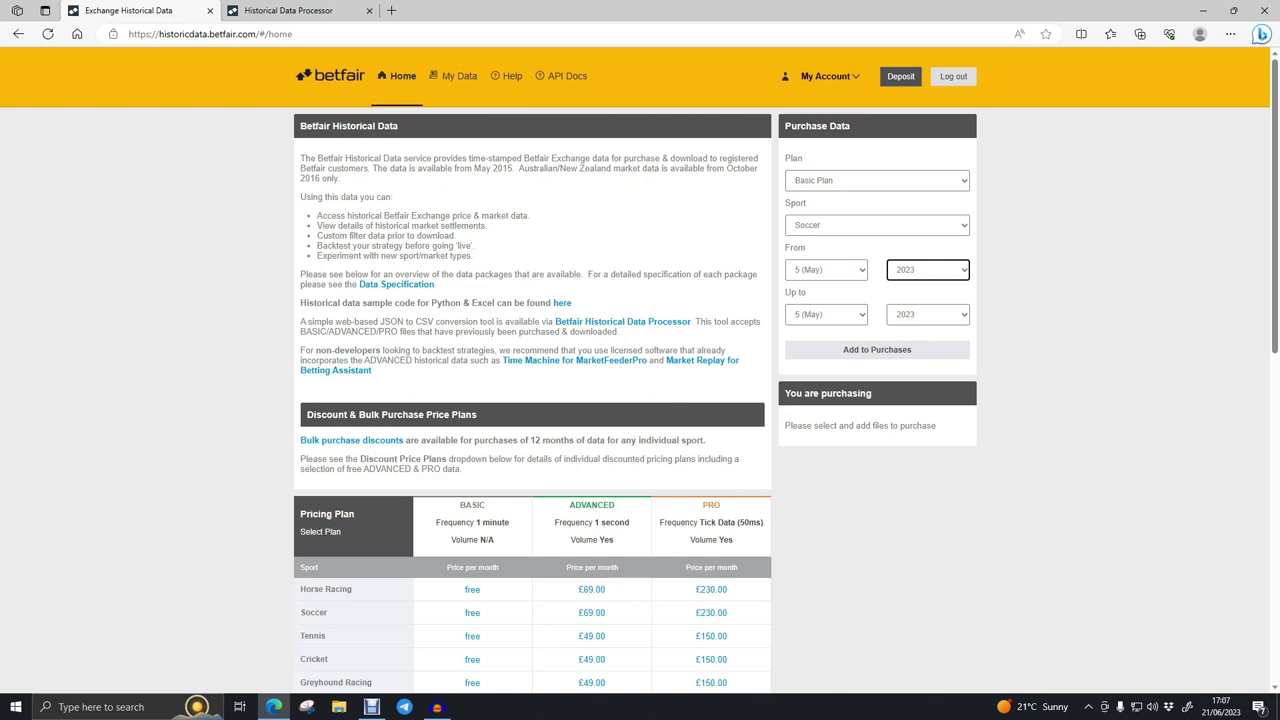
Add the Soccer May 2023 basic data to the purchases and complete the purchase
left_click(886, 349)
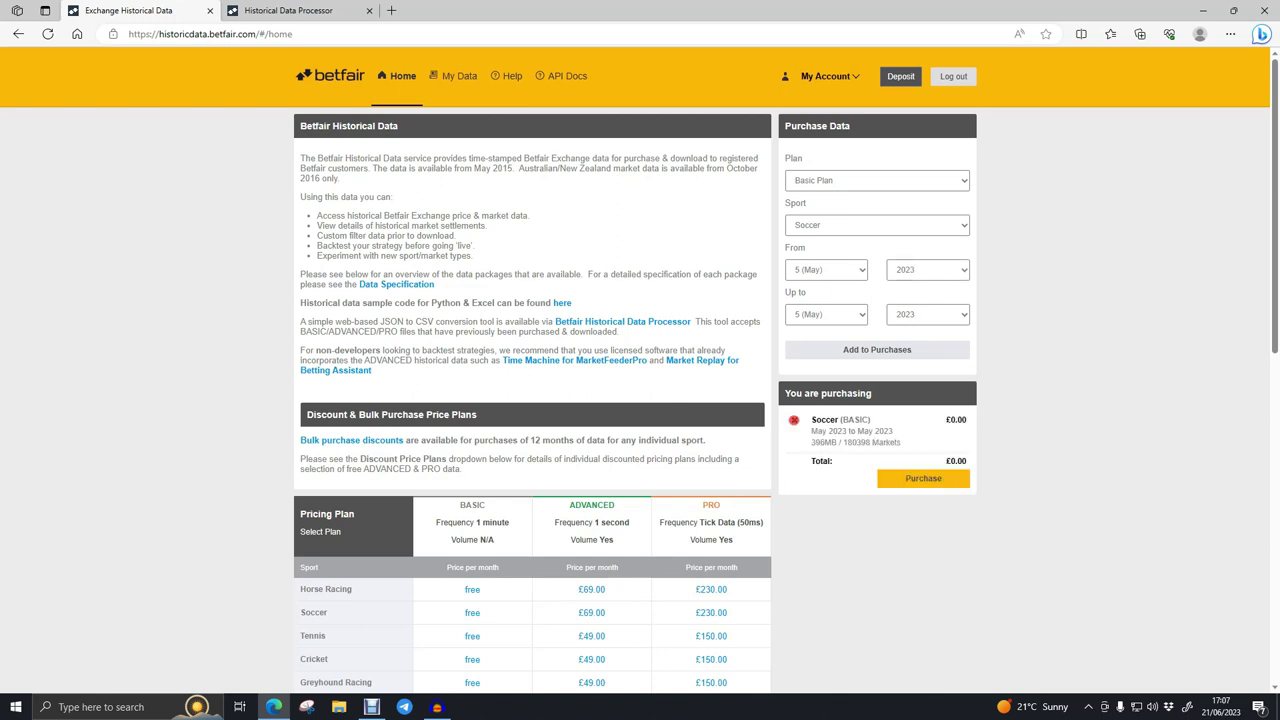
left_click(930, 478)
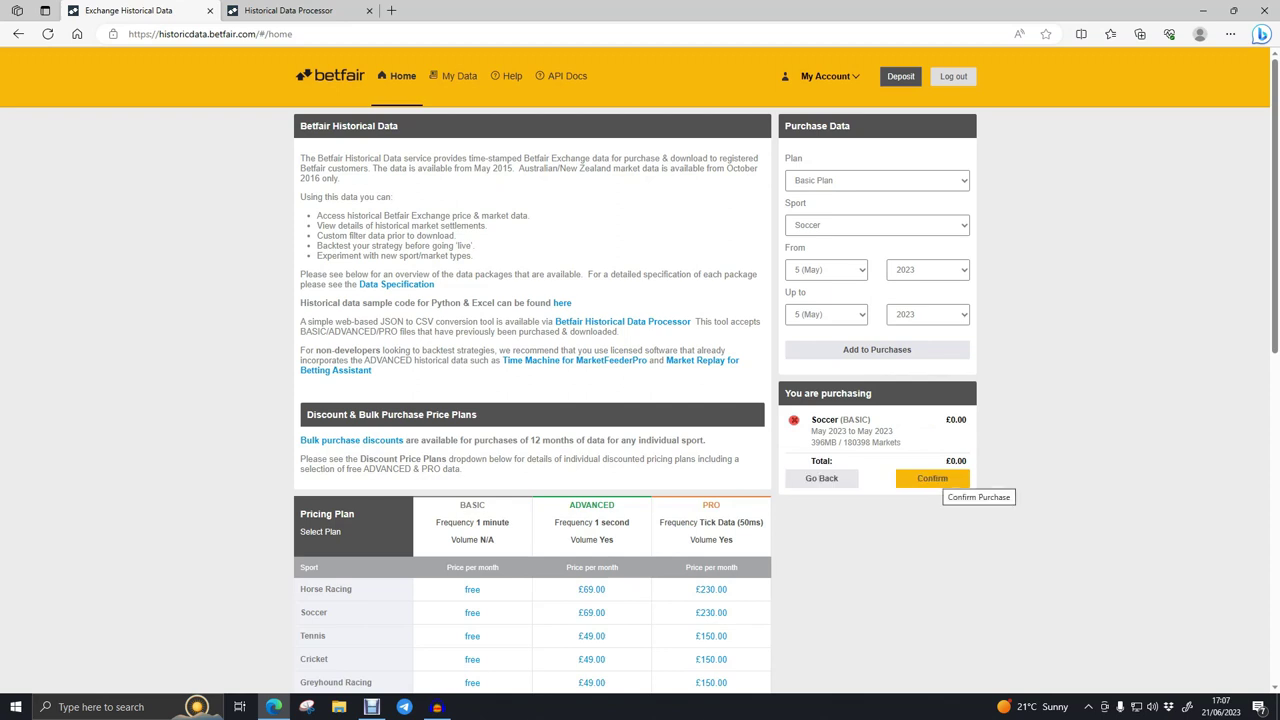
left_click(932, 478)
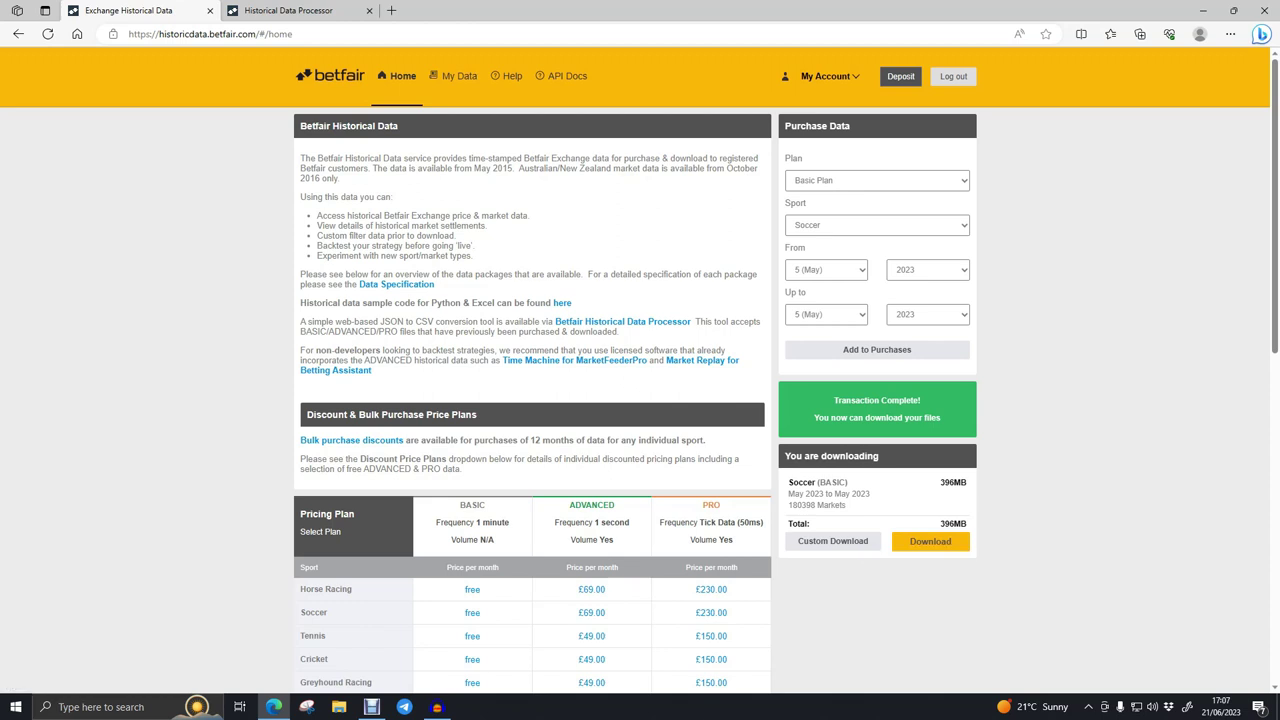
View the Betfair Historical Data Processor through its open page and the home page link, and return to the Historical Data home page
left_click(289, 11)
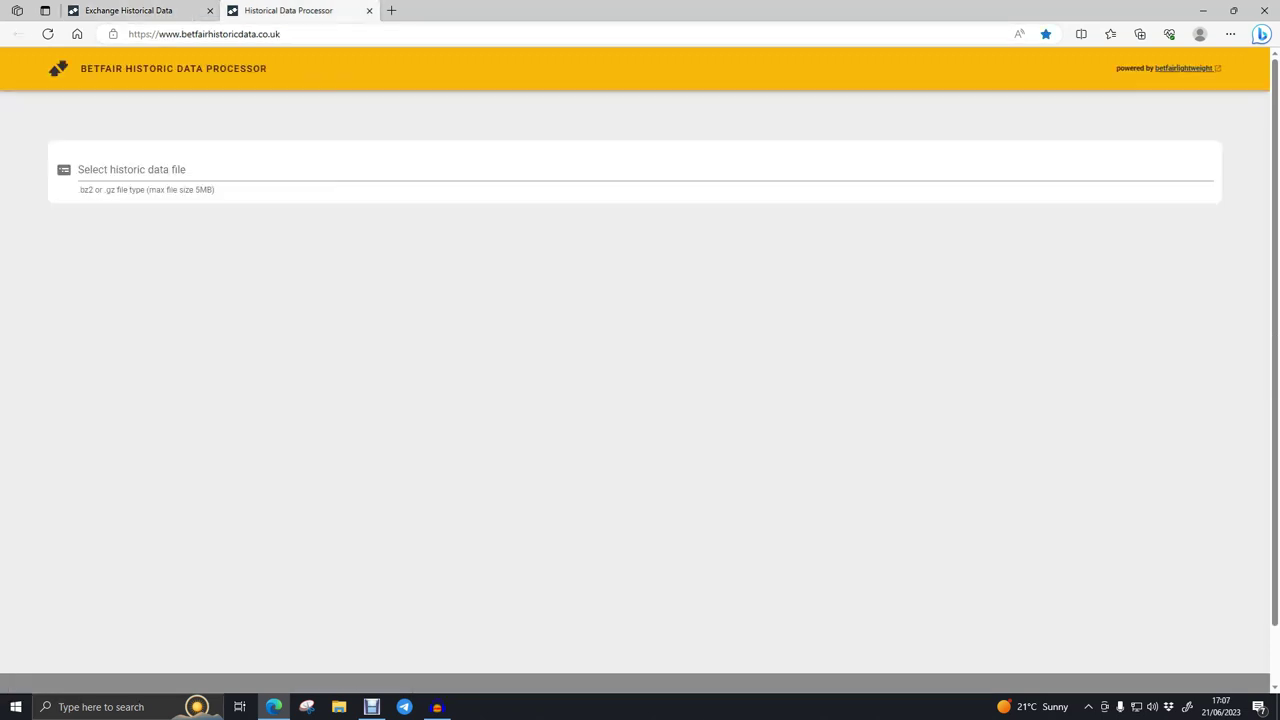
key("ctrl+Tab")
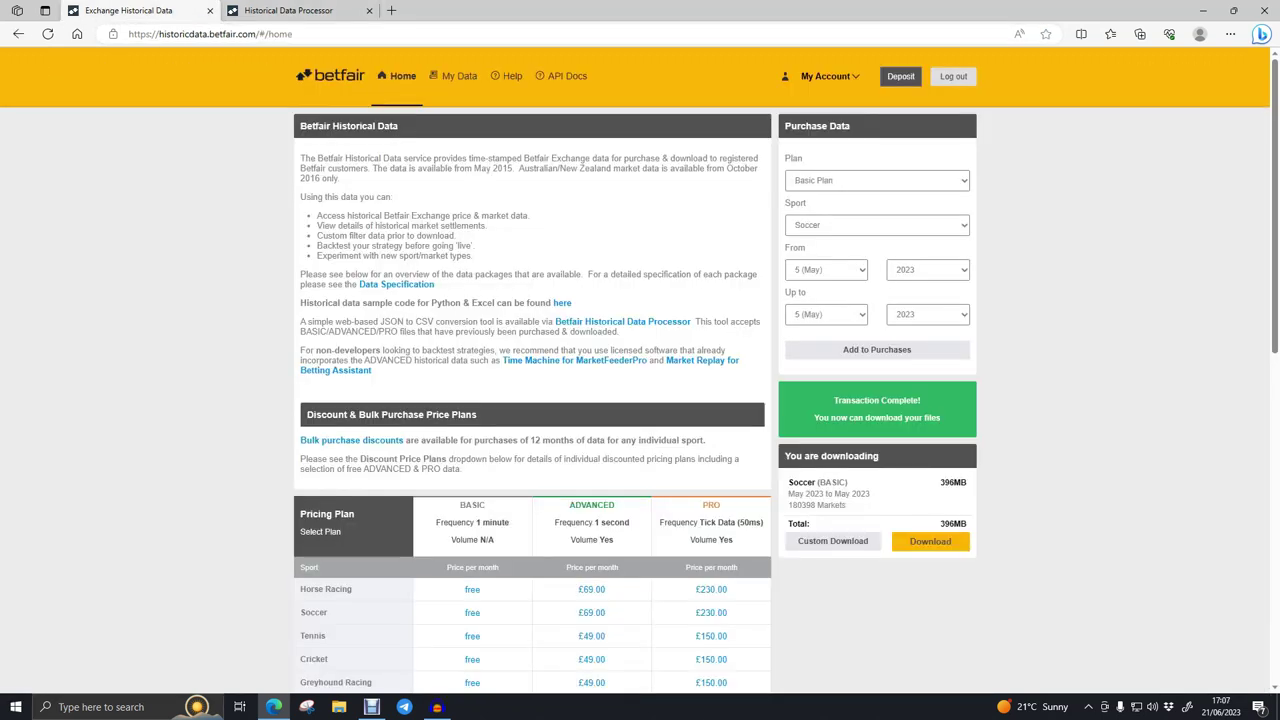
left_click(622, 321)
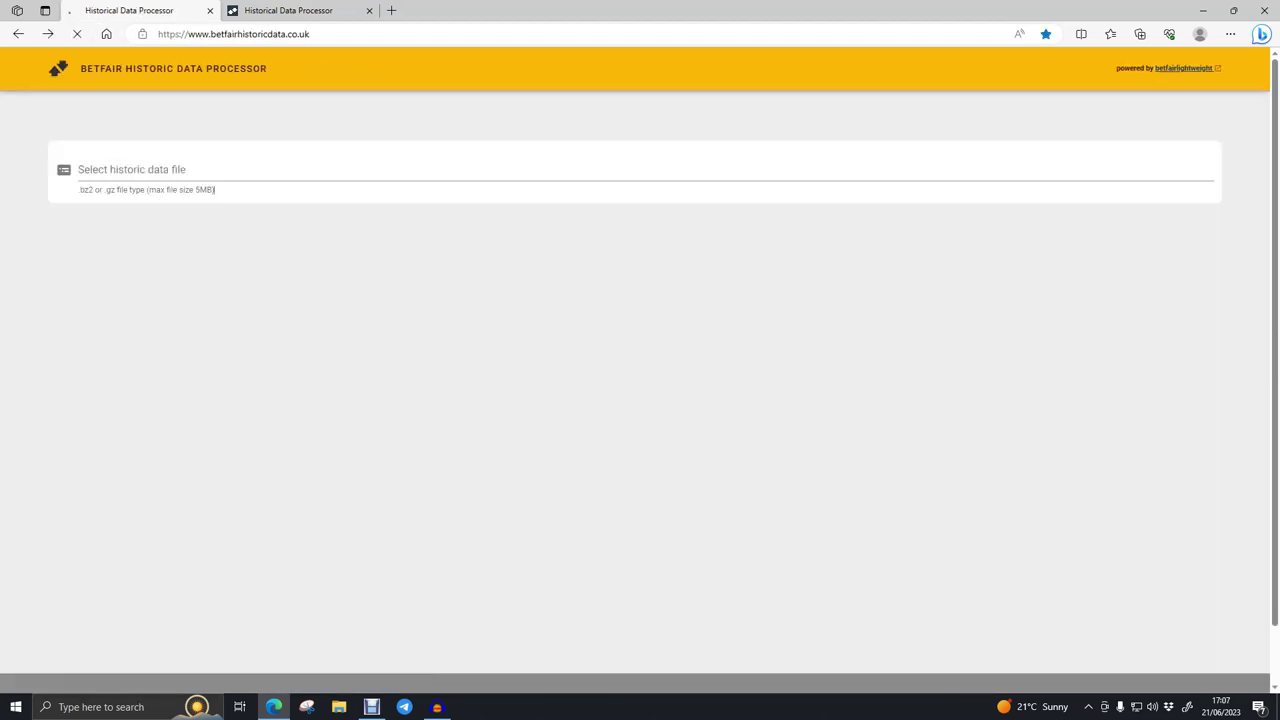
key("alt+Left")
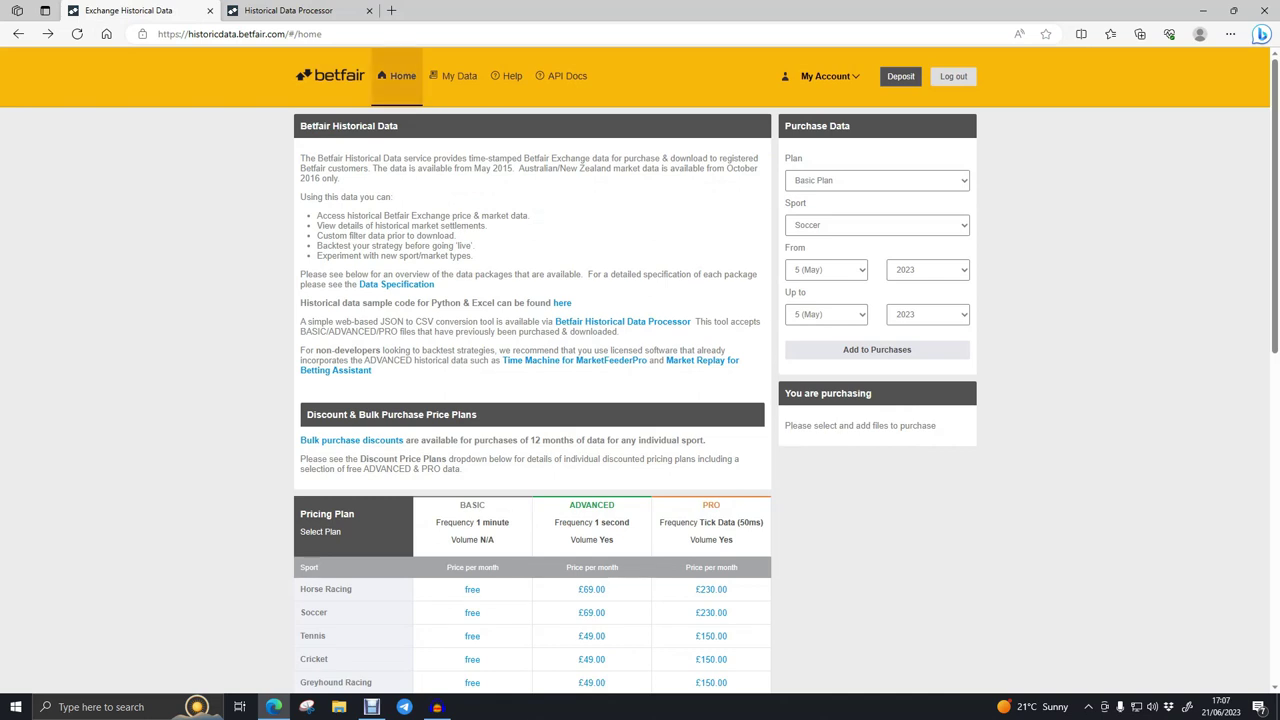
Load the Soccer - March 2023 purchase from My Data into the download filter and limit the end date to 7 March 2023
left_click(459, 76)
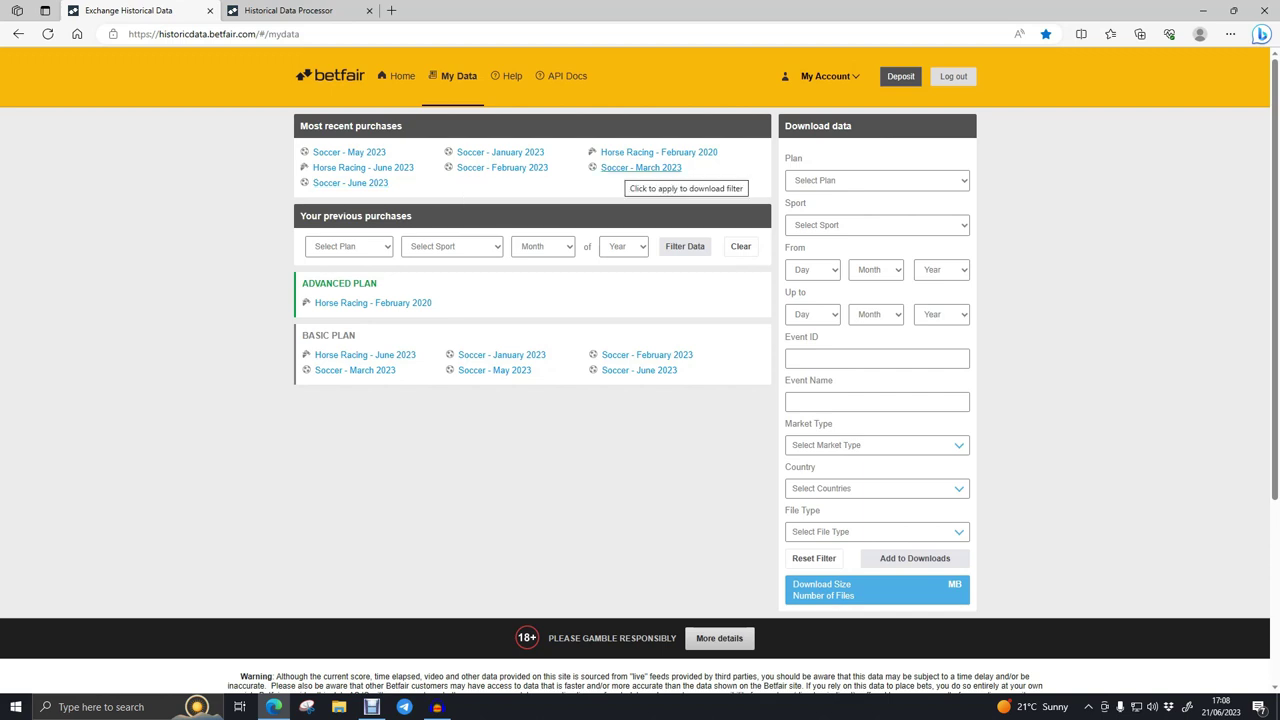
left_click(640, 167)
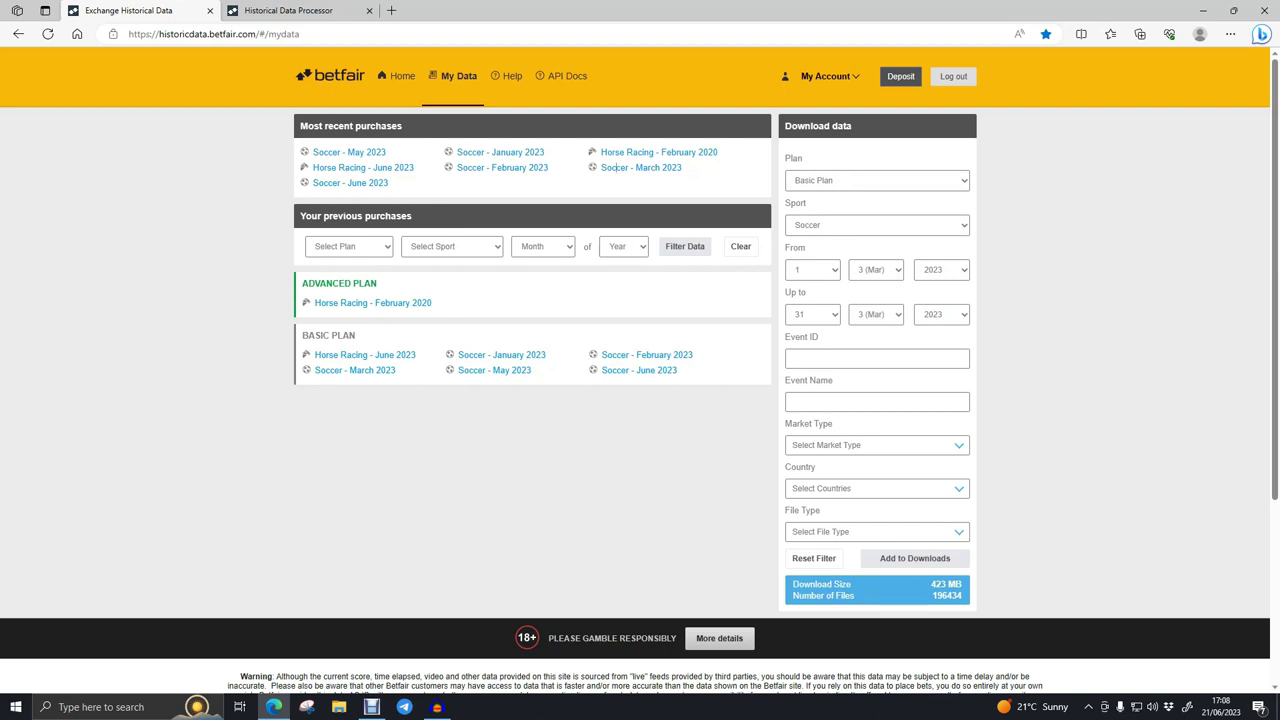
left_click(812, 314)
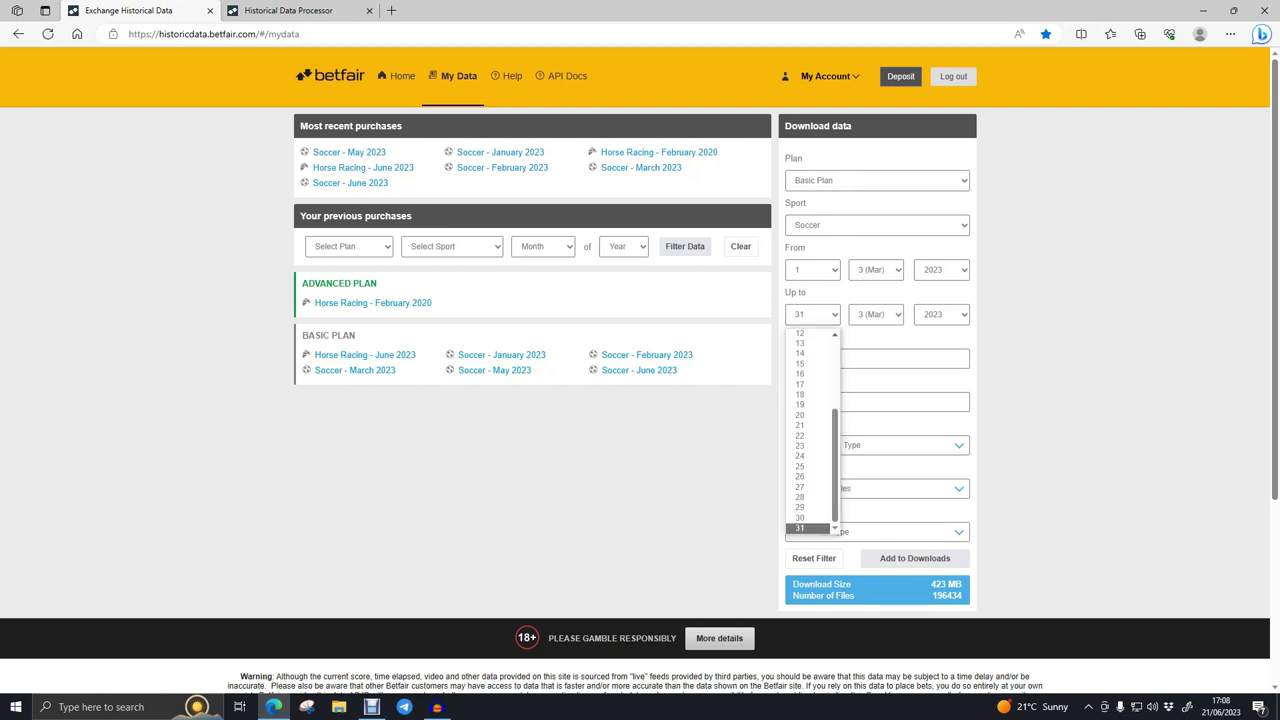
scroll(810, 430, "up", 4)
key("Down")
key("Down")
key("Down")
key("Down")
key("Down")
key("Return")
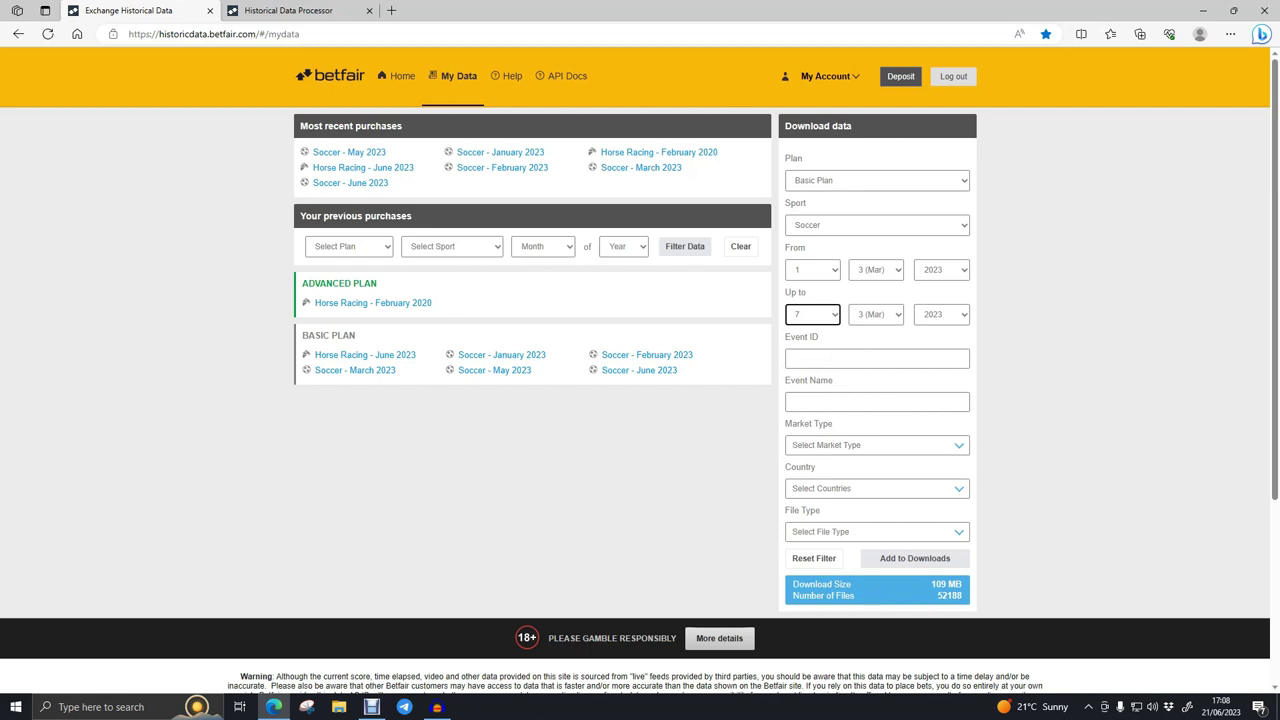
Restrict the download filter to the OVER_UNDER_25 market type
left_click(958, 446)
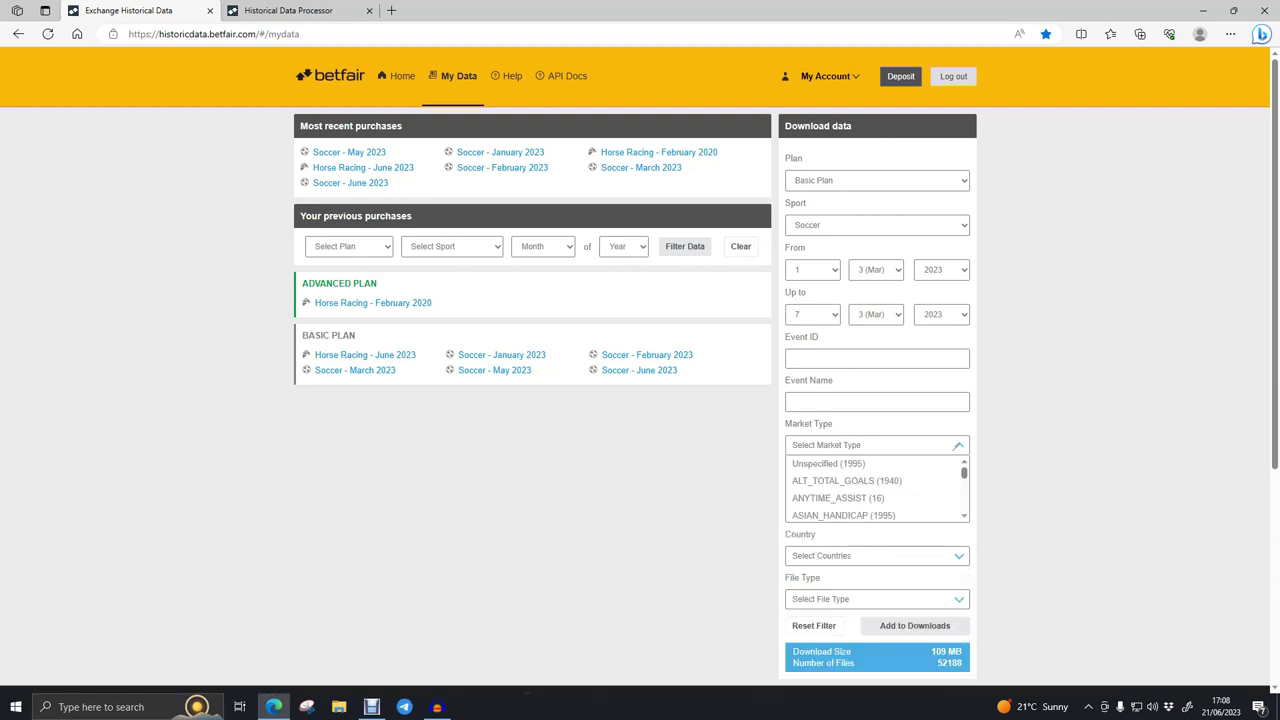
scroll(877, 489, "down", 10)
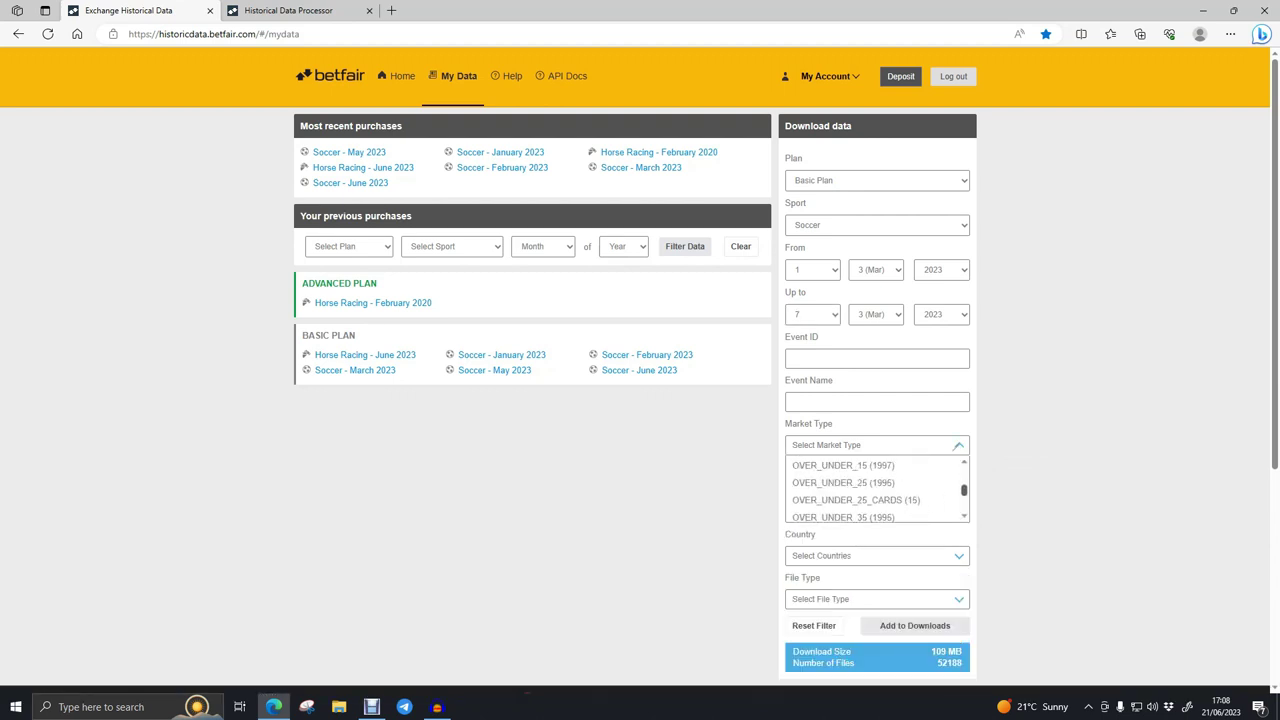
left_click(885, 483)
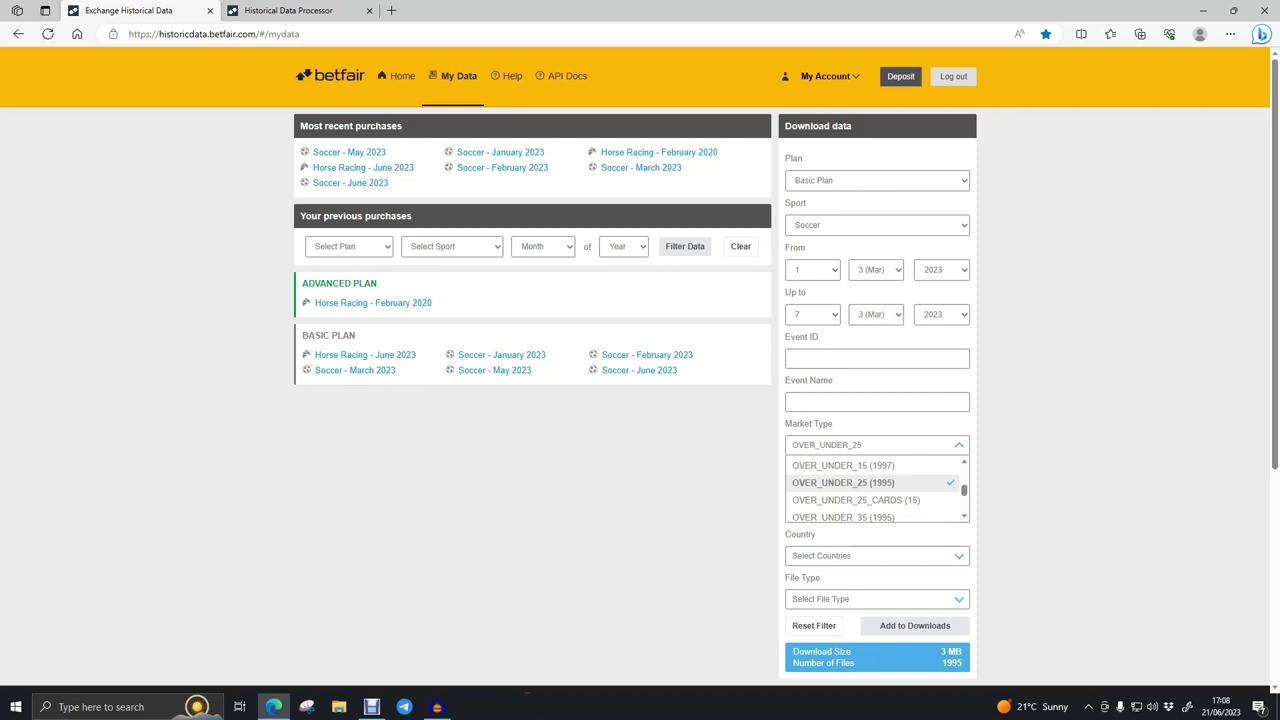
Look through the full list of soccer market types available for the selected dates
scroll(792, 463, "up", 10)
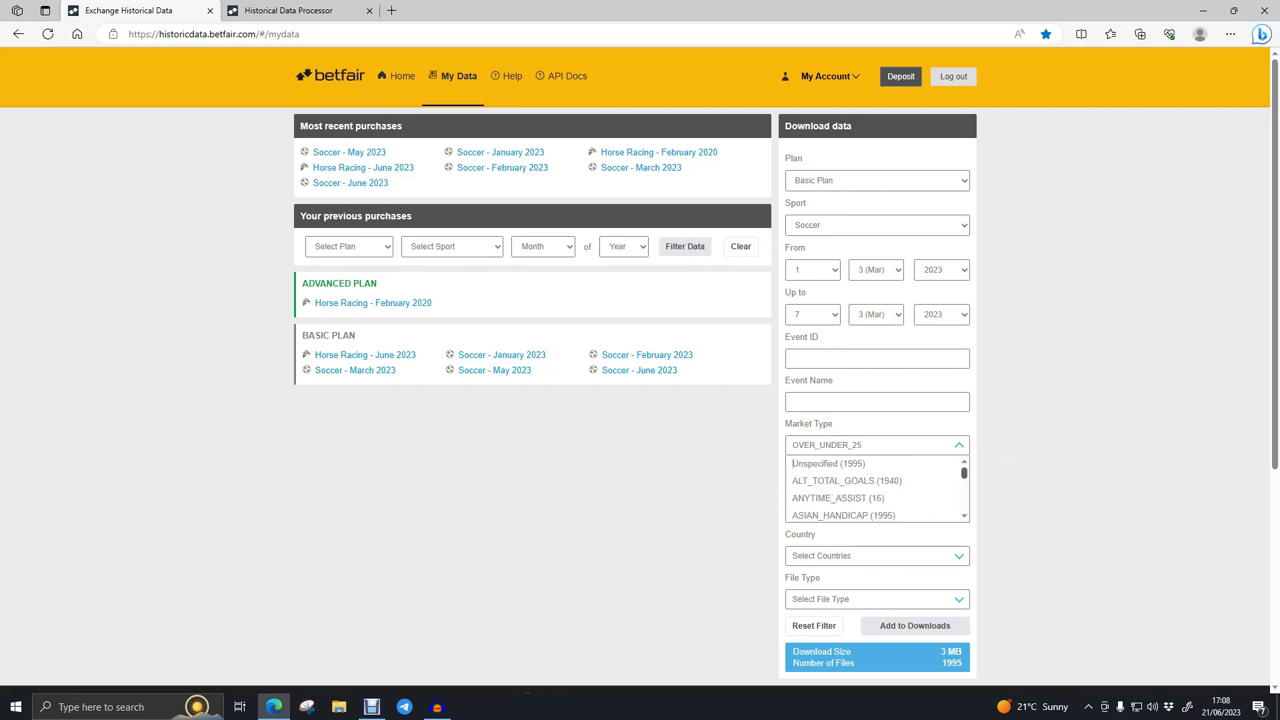
scroll(792, 463, "down", 3)
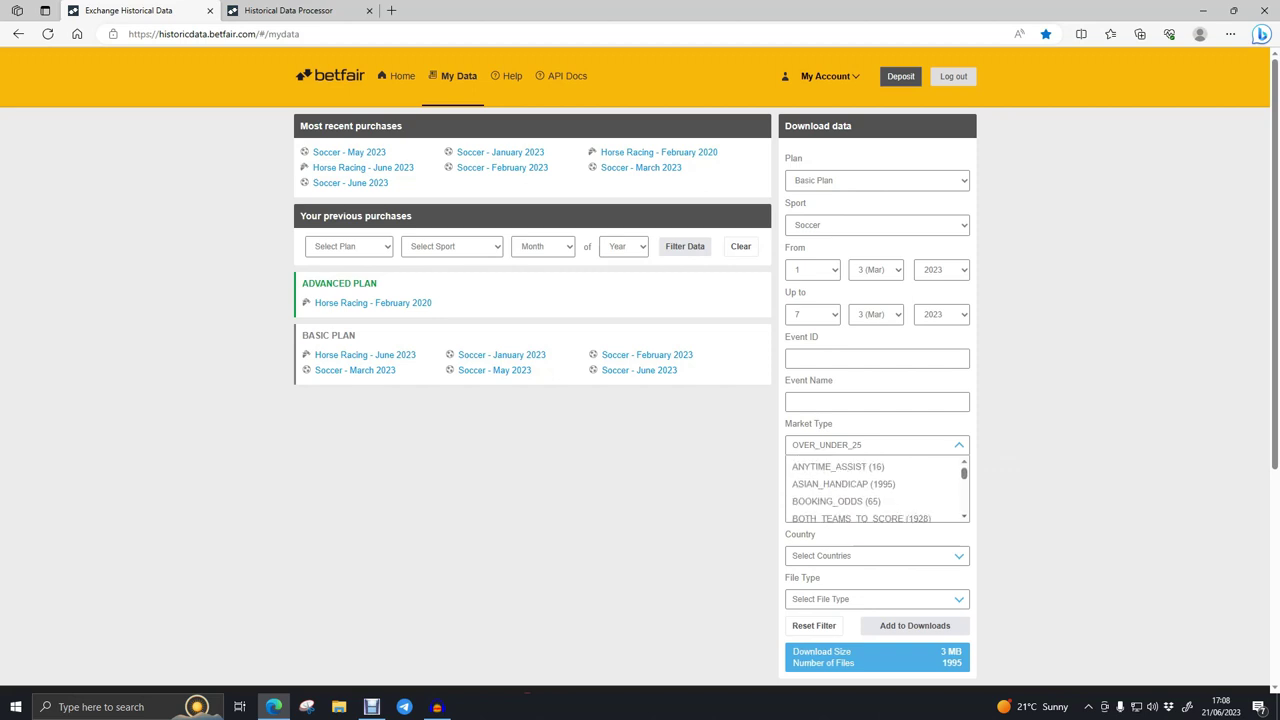
scroll(876, 488, "down", 3)
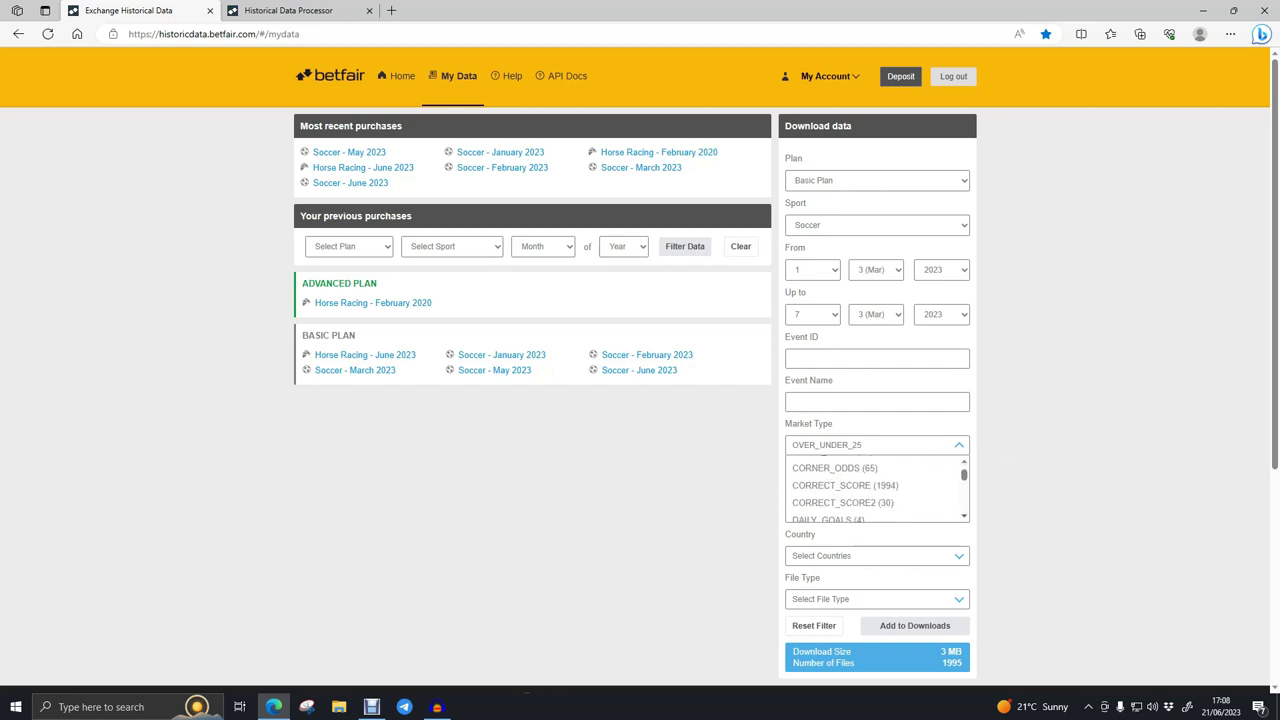
scroll(876, 488, "down", 3)
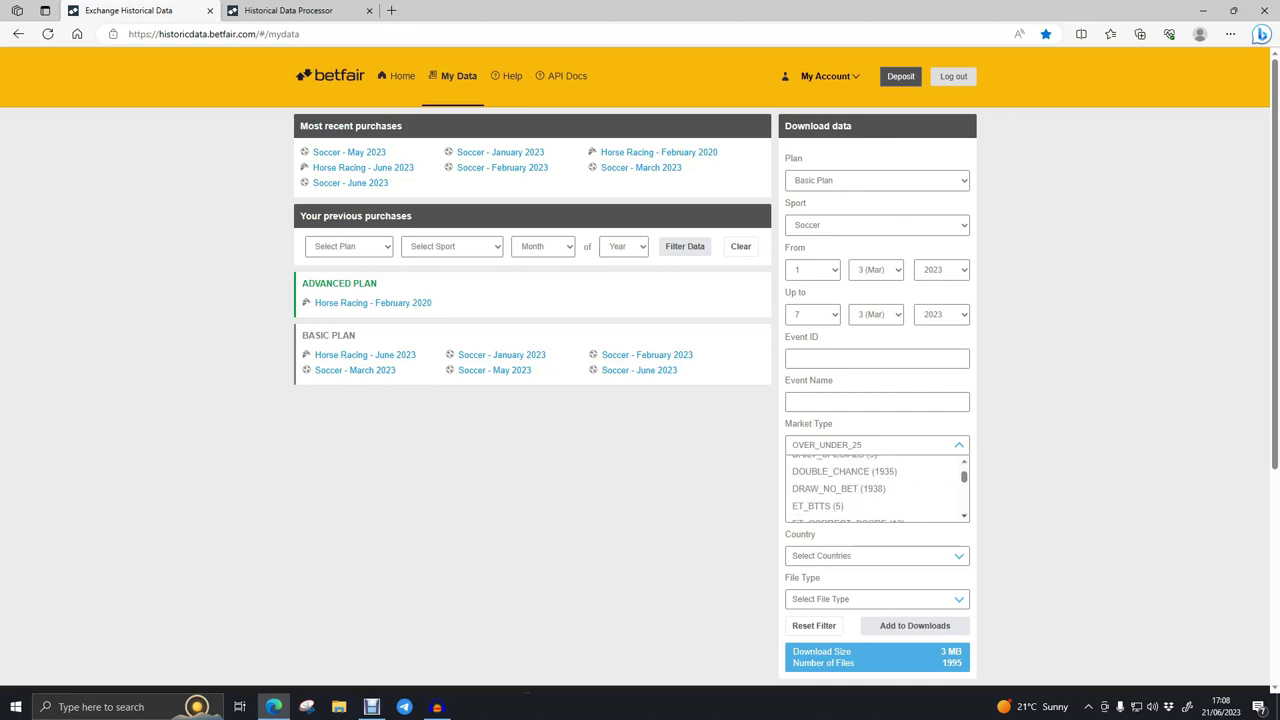
scroll(876, 488, "down", 5)
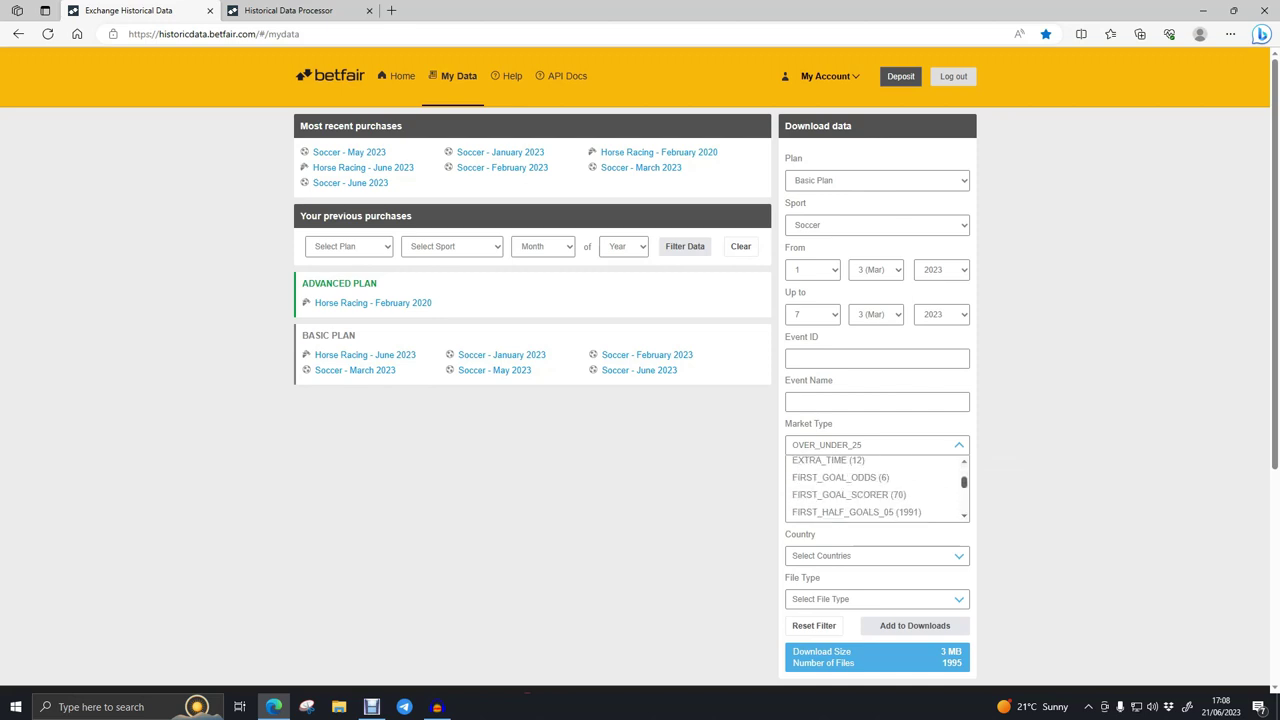
scroll(876, 488, "down", 8)
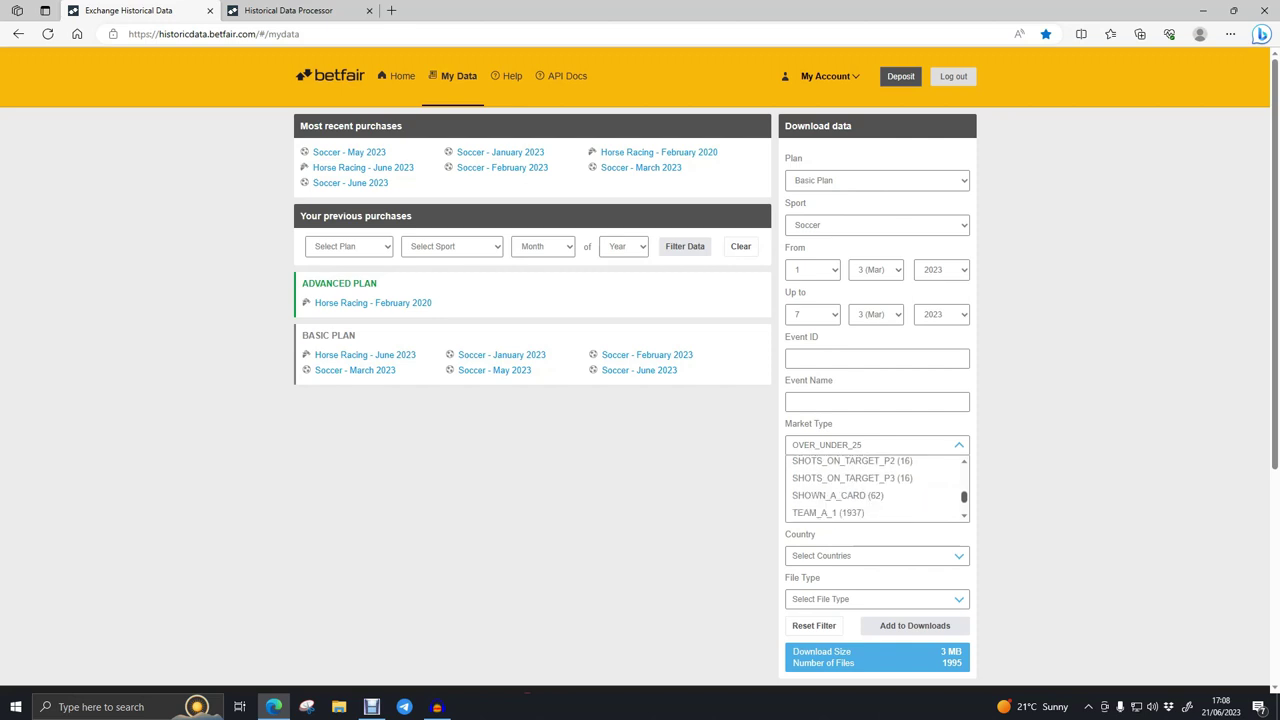
scroll(876, 488, "up", 20)
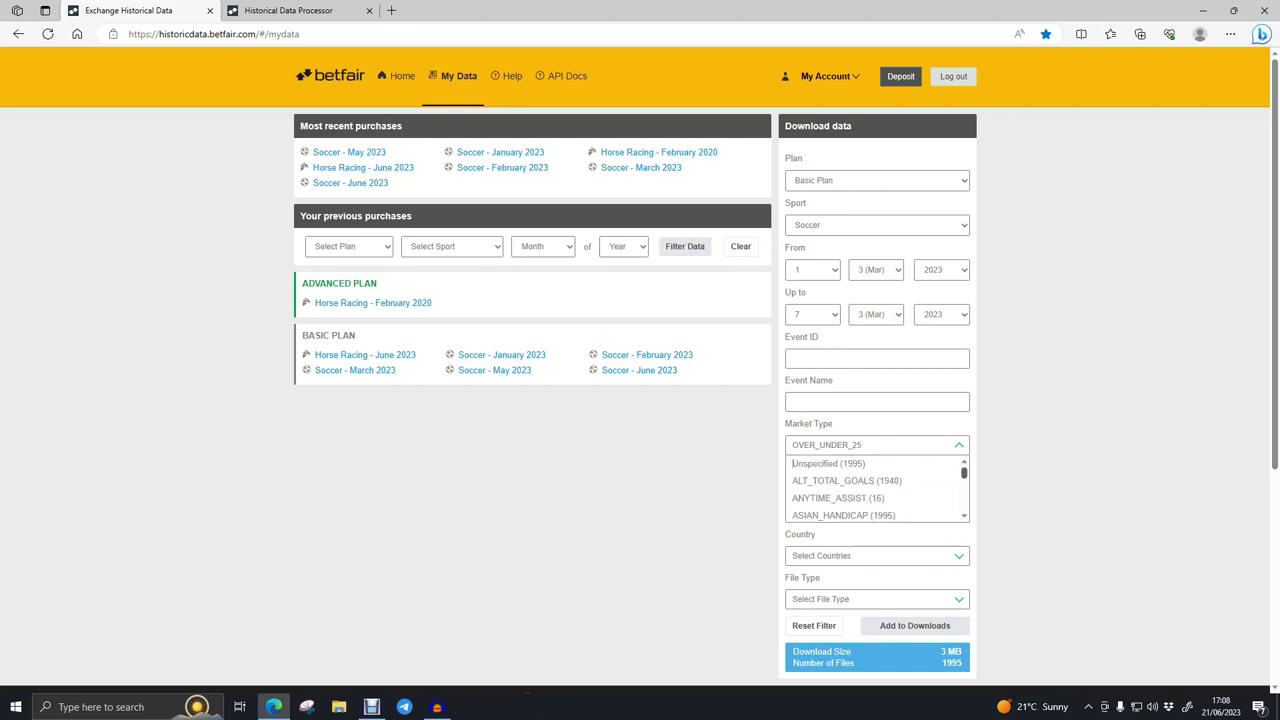
Filter the download by the event name Liverpool
left_click(876, 402)
type("Liverpool")
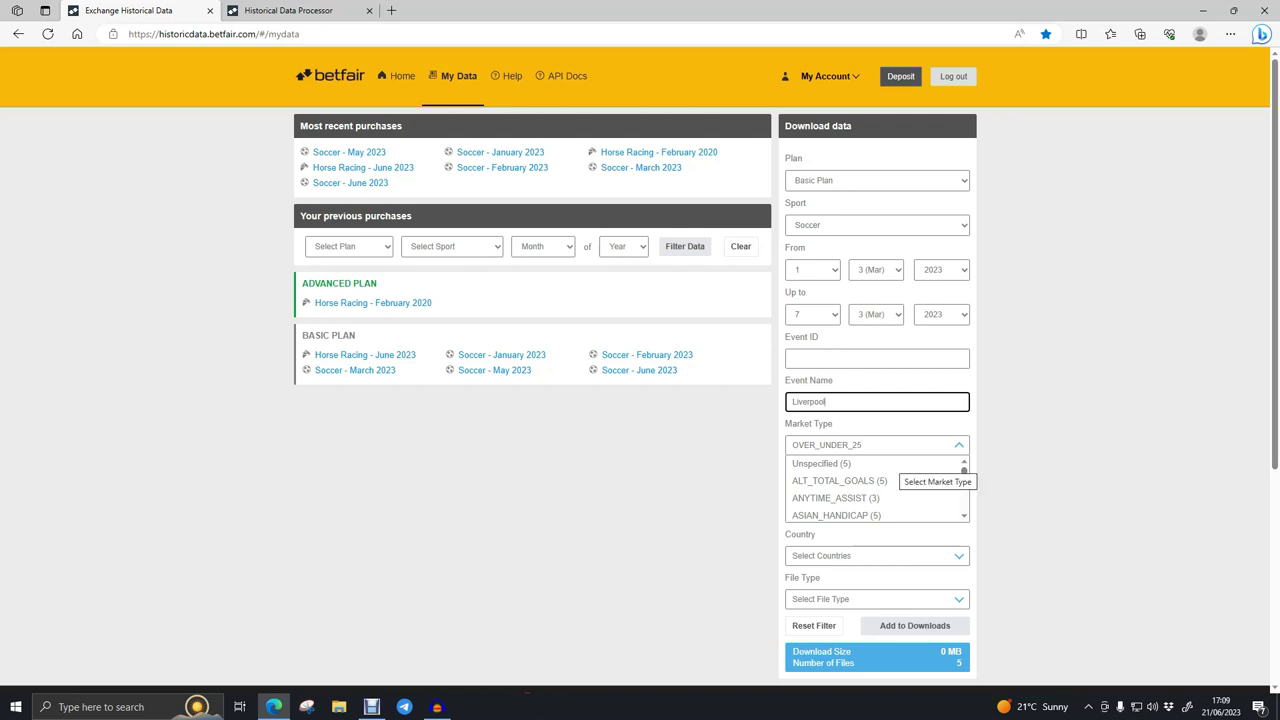
Review the market types offered for the Liverpool events, including the match odds and over/under entries
left_click_drag(964, 471, 964, 488)
scroll(875, 488, "down", 8)
scroll(875, 488, "down", 3)
scroll(877, 488, "up", 5)
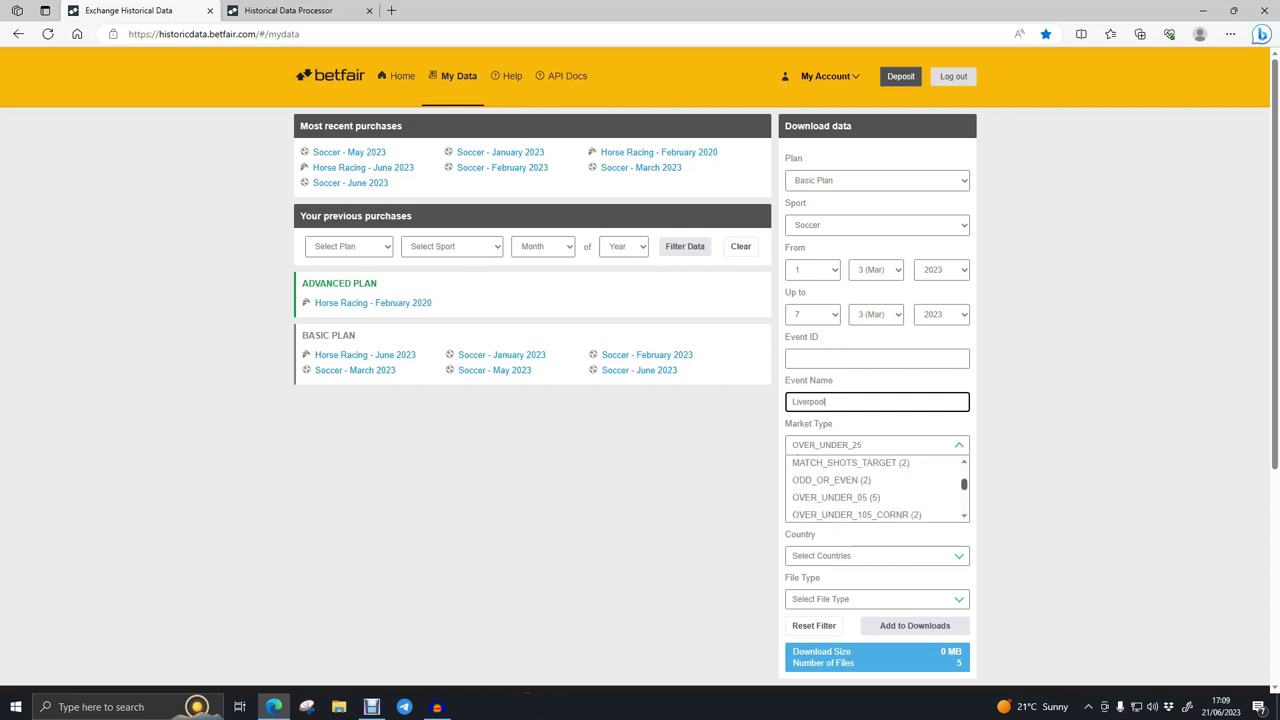
scroll(877, 488, "up", 2)
scroll(877, 488, "up", 2)
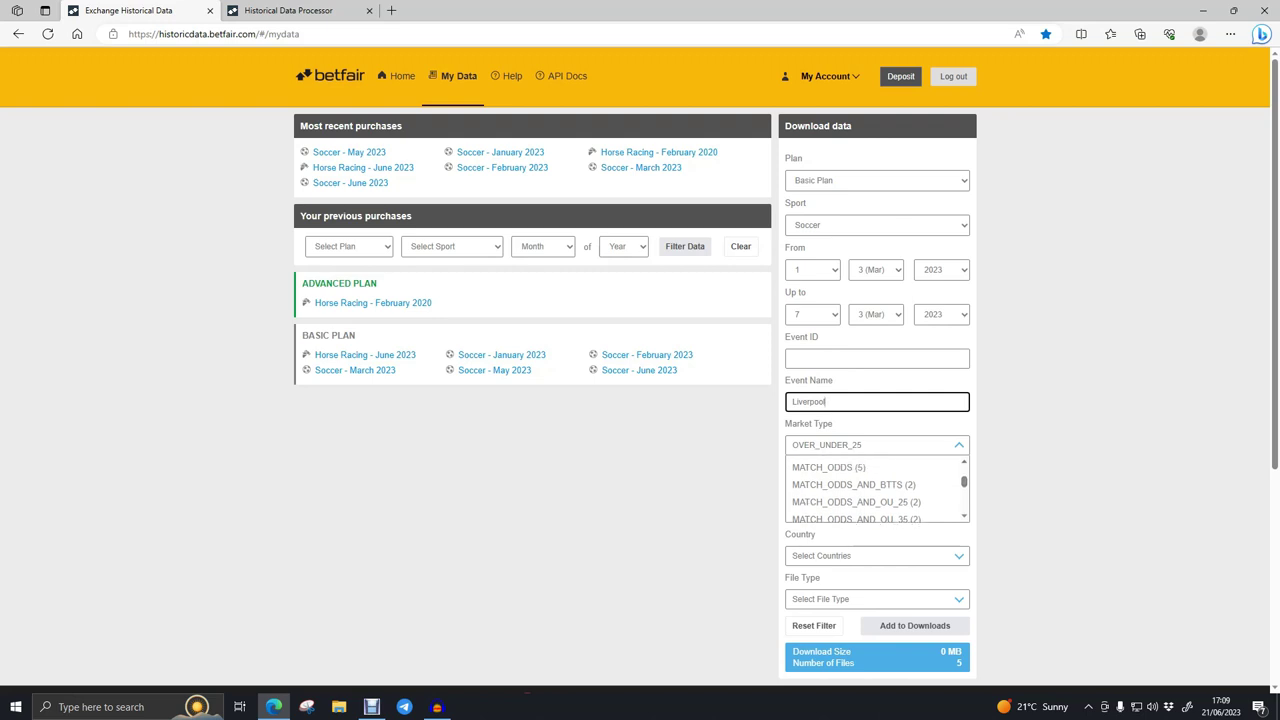
Add the MATCH_ODDS market type to the filter, then queue and download the matching soccer files
left_click(828, 467)
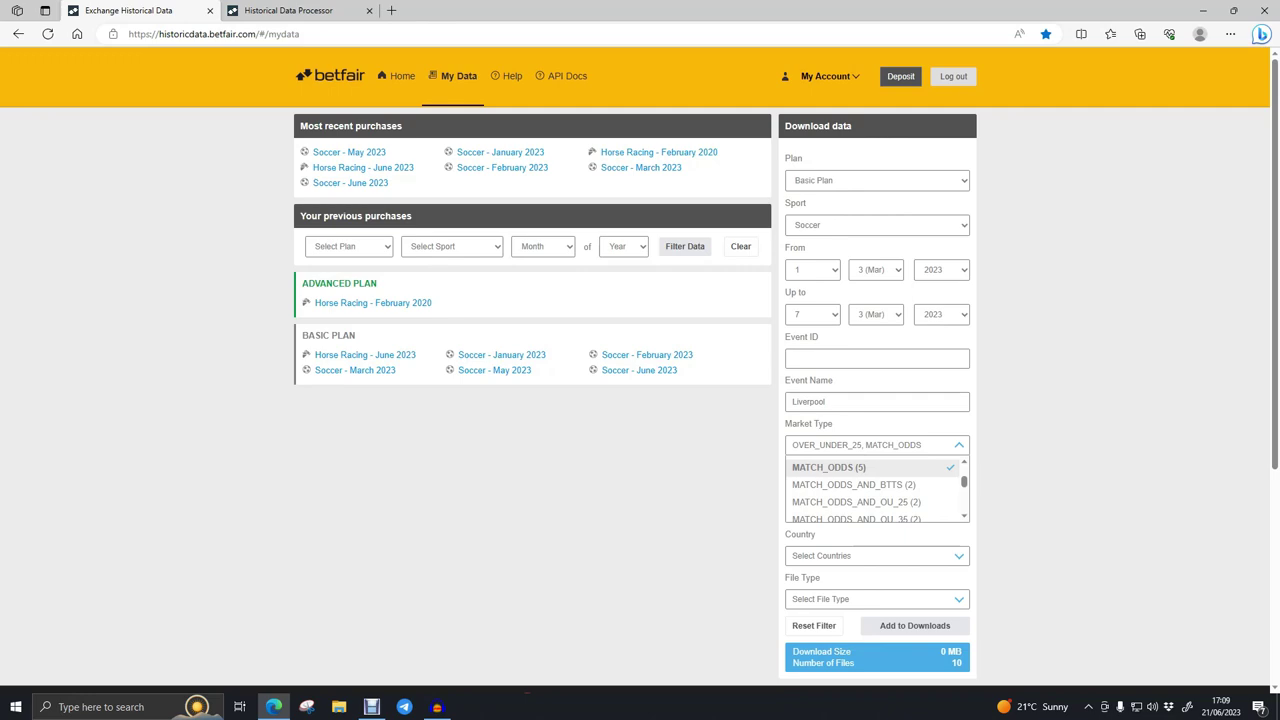
left_click(958, 444)
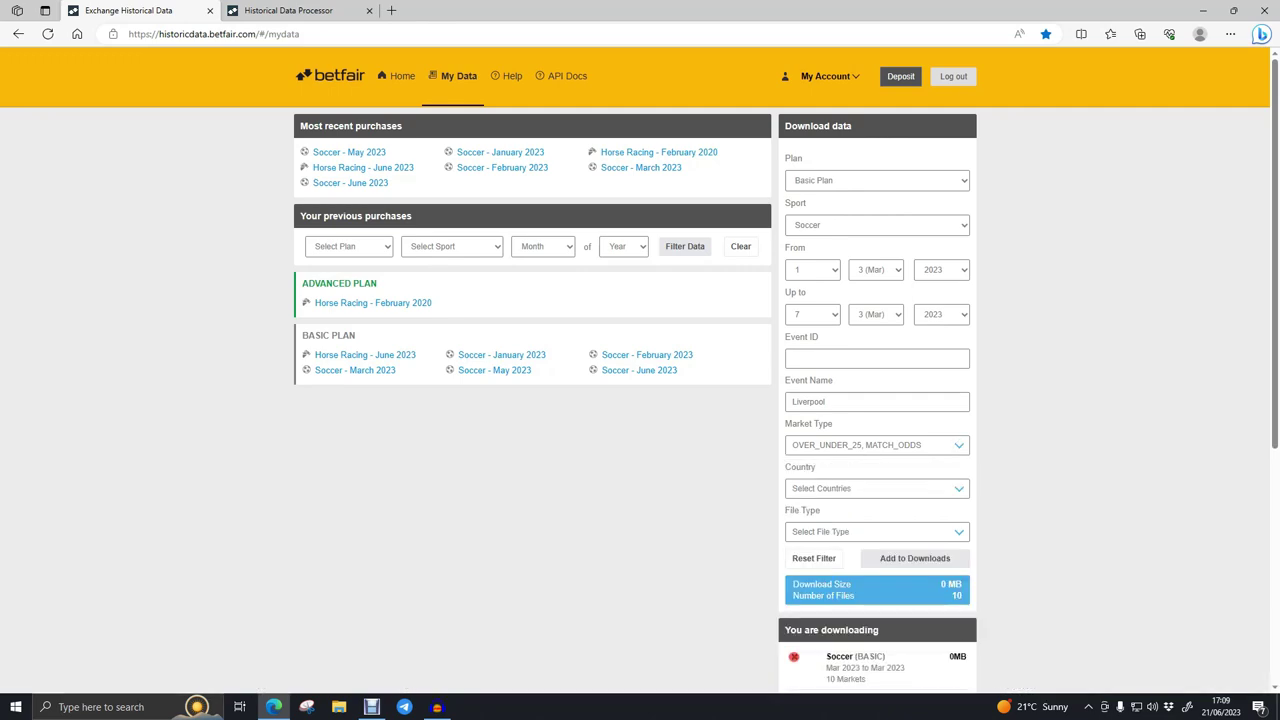
scroll(640, 370, "down", 4)
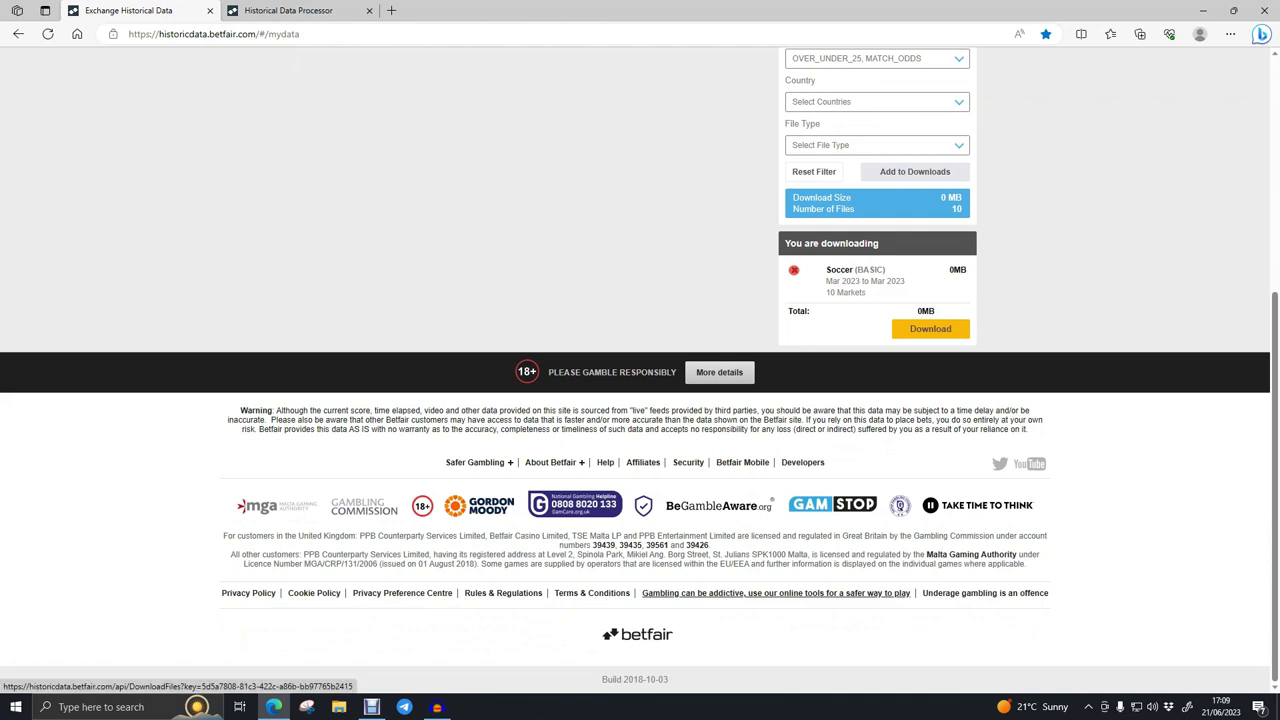
left_click(930, 328)
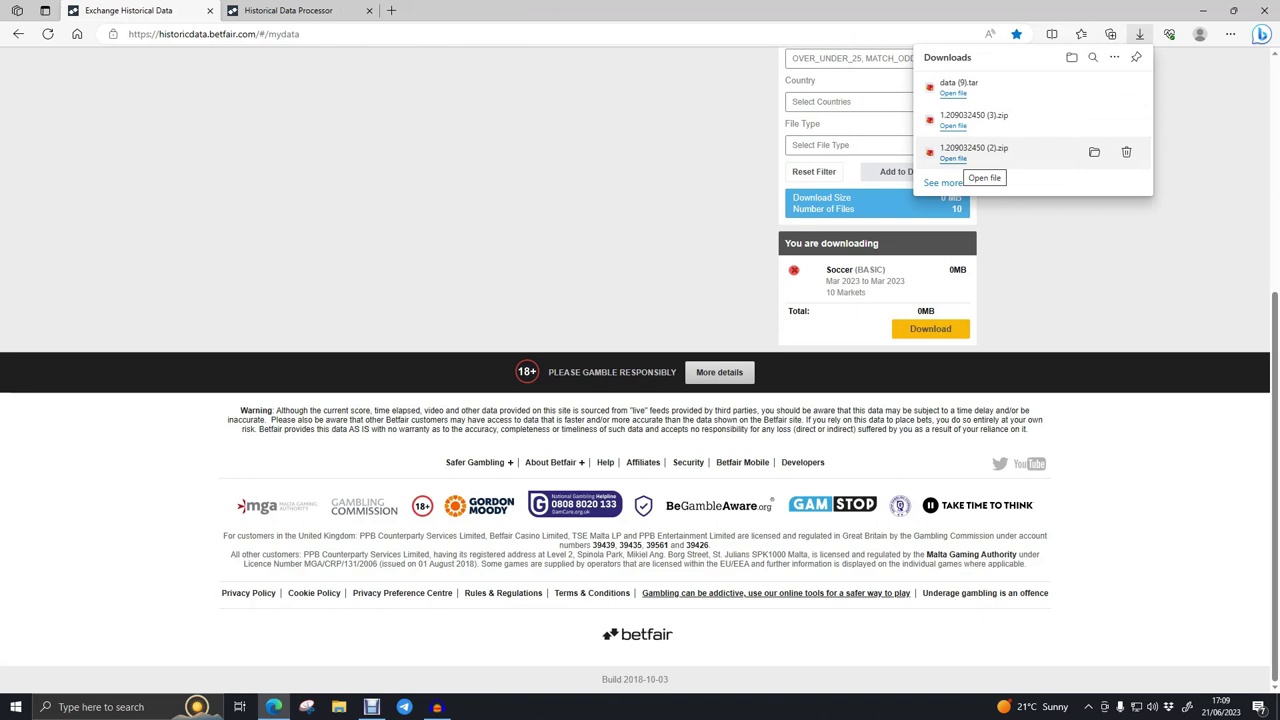
Open the downloaded data (9).tar archive in BreeZip and browse to its BASIC\2023\Mar folder
left_click(955, 92)
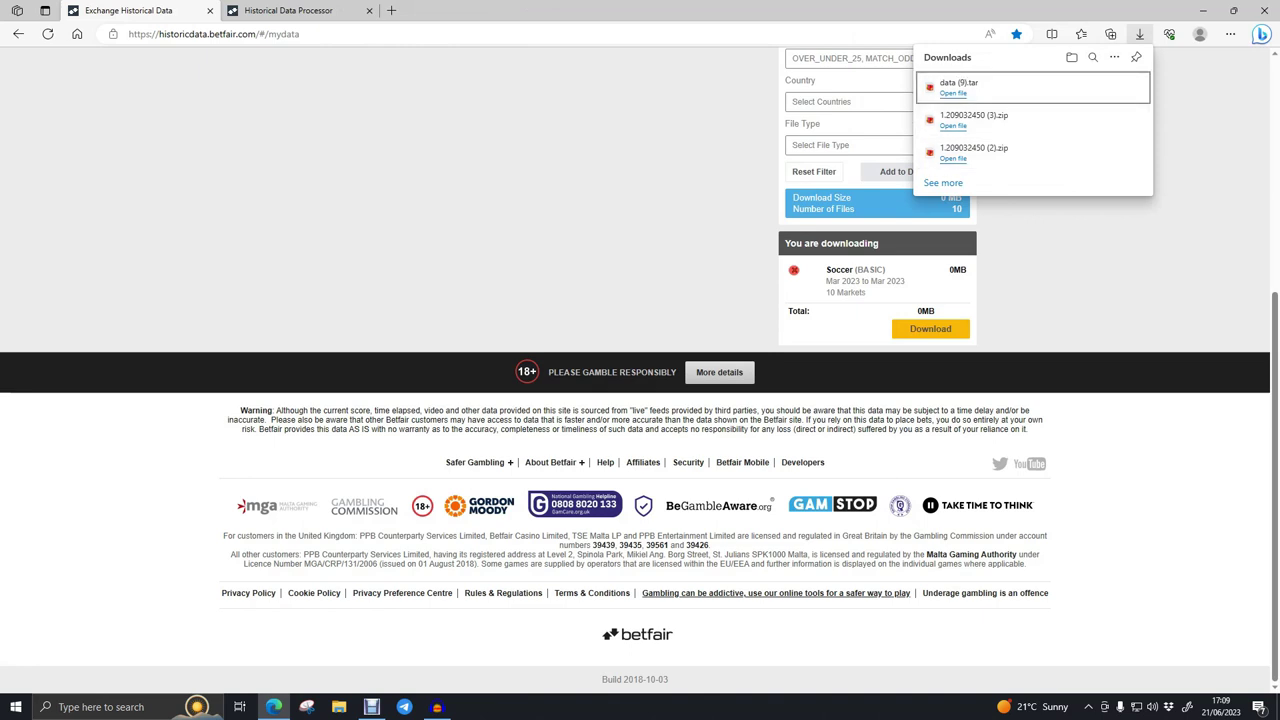
key("Return")
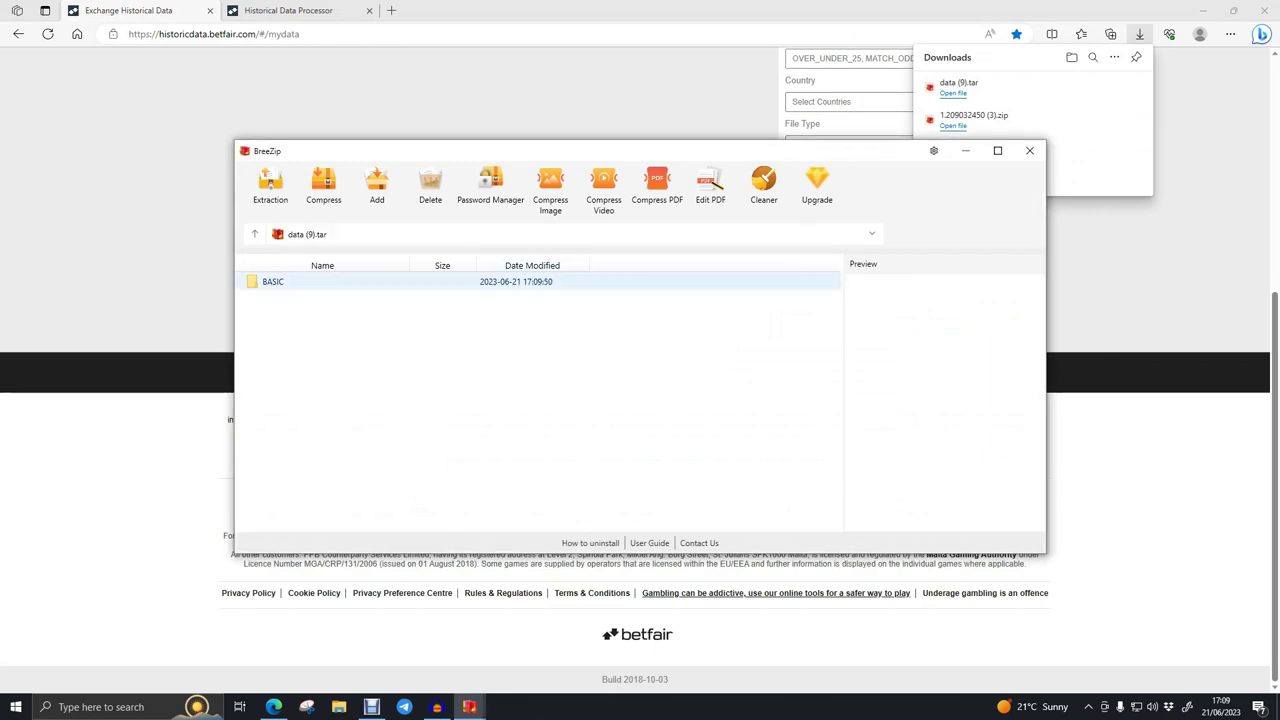
key("Return")
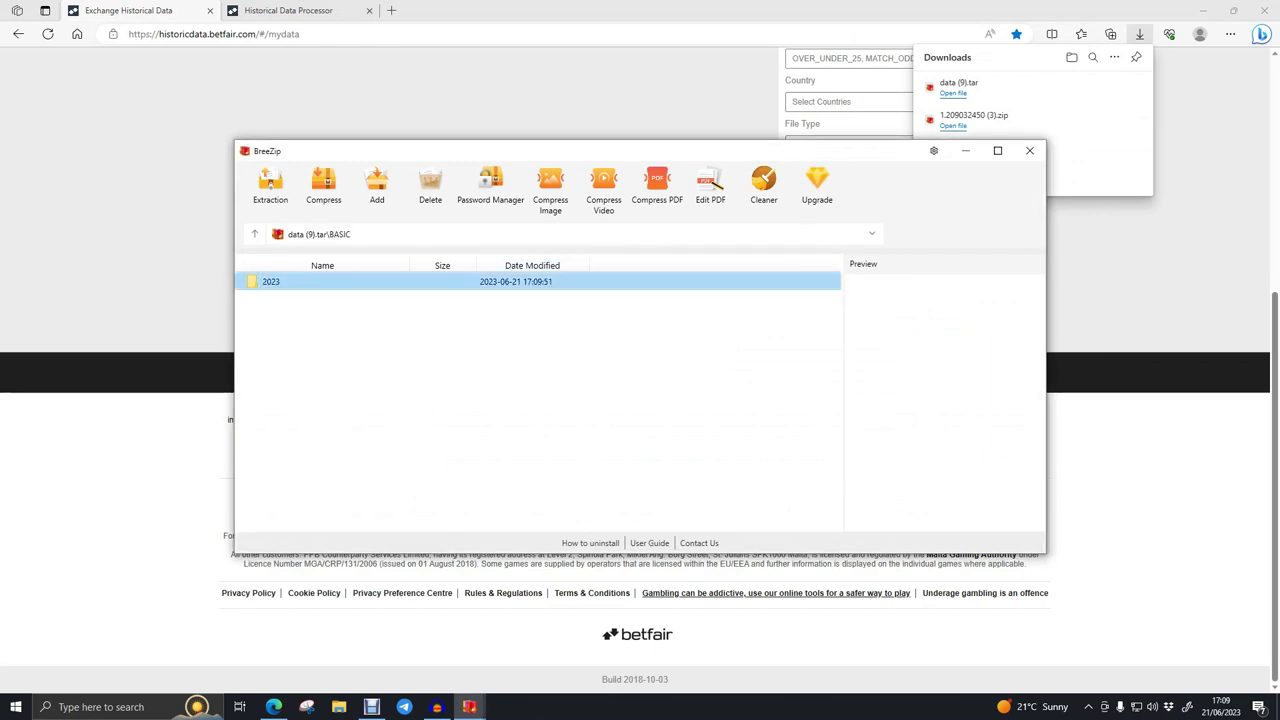
key("Return")
key("BackSpace")
key("BackSpace")
key("Return")
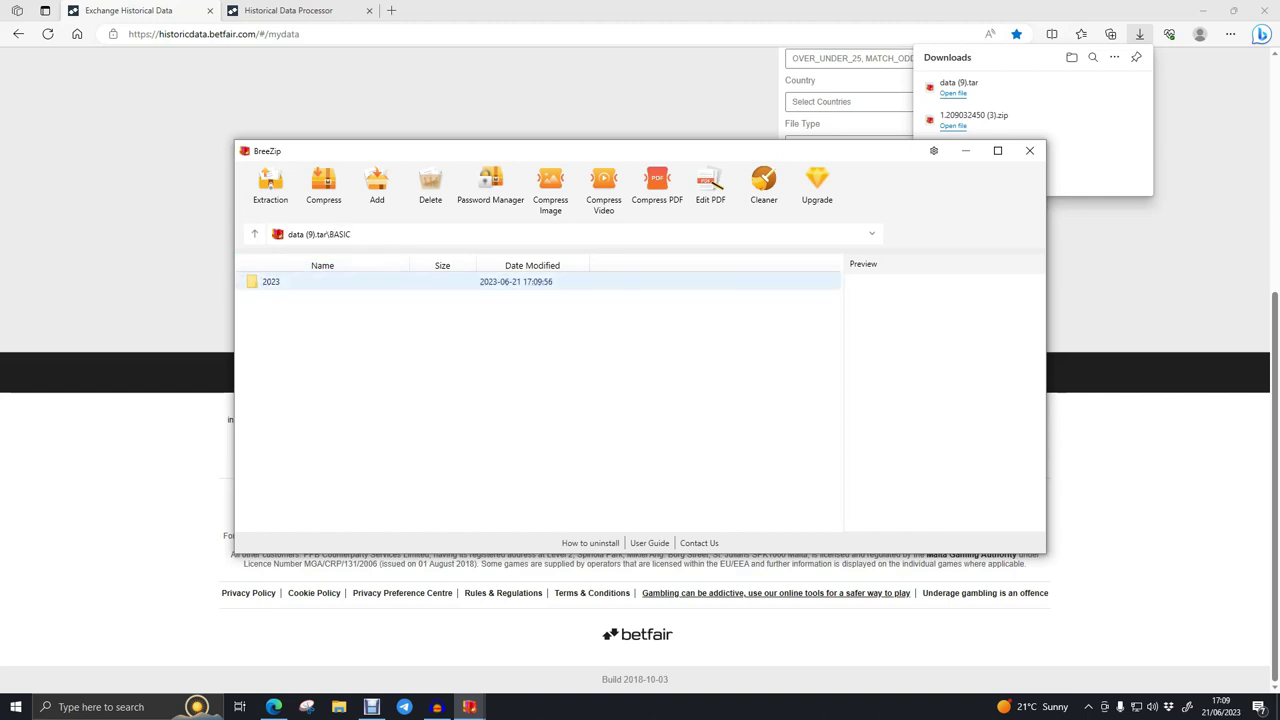
key("Return")
key("Return")
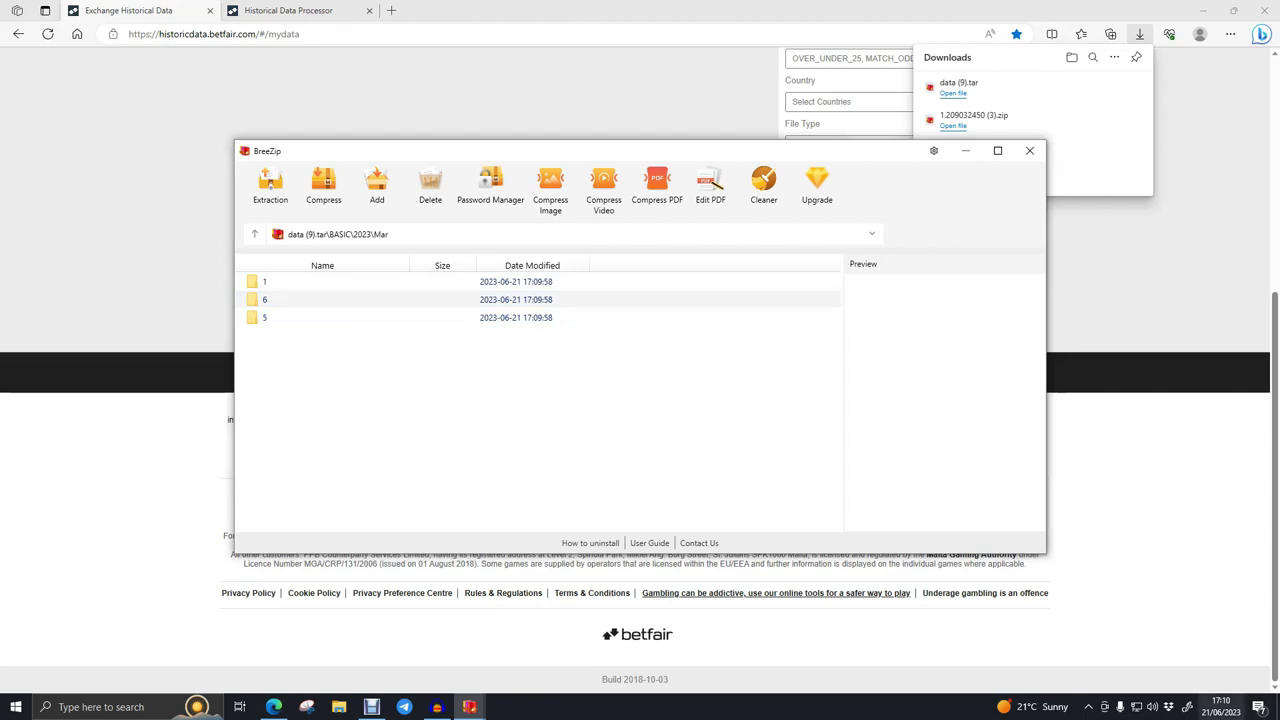
Check the March 2023 calendar and open the event folder 32122314 inside the archive's folder for day 5
left_click(1227, 706)
scroll(1159, 416, "up", 3)
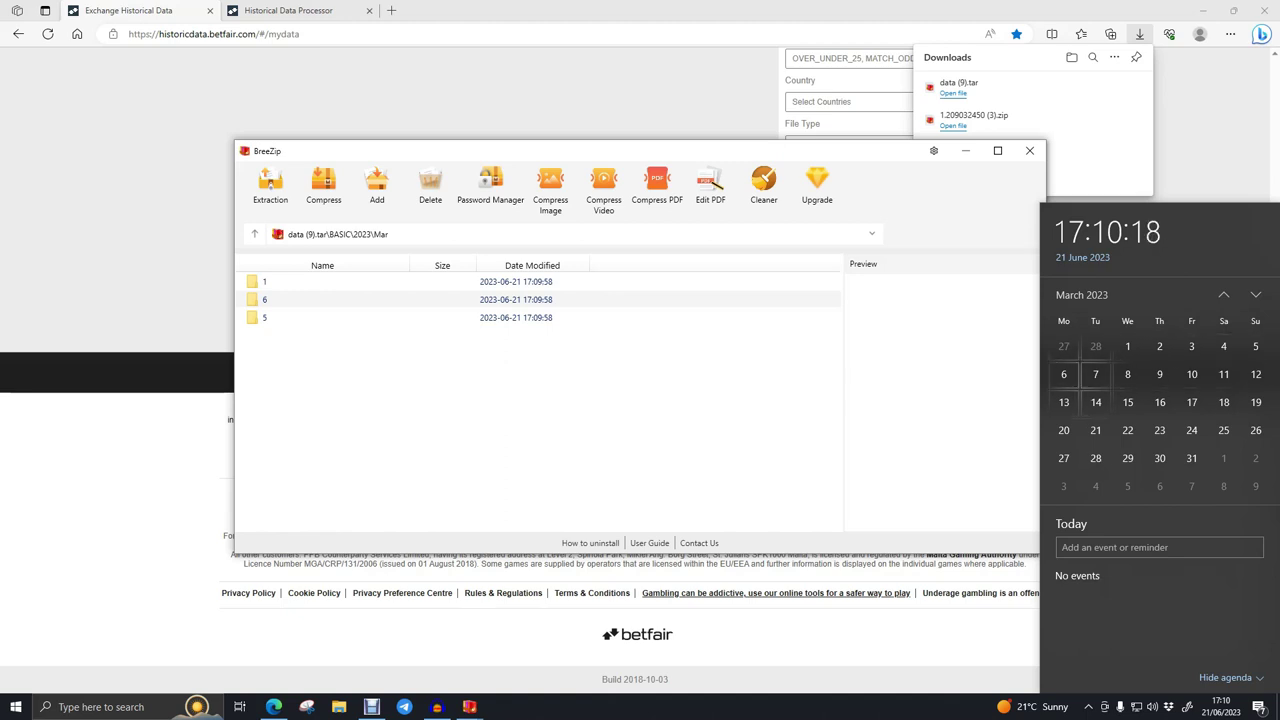
double_click(265, 318)
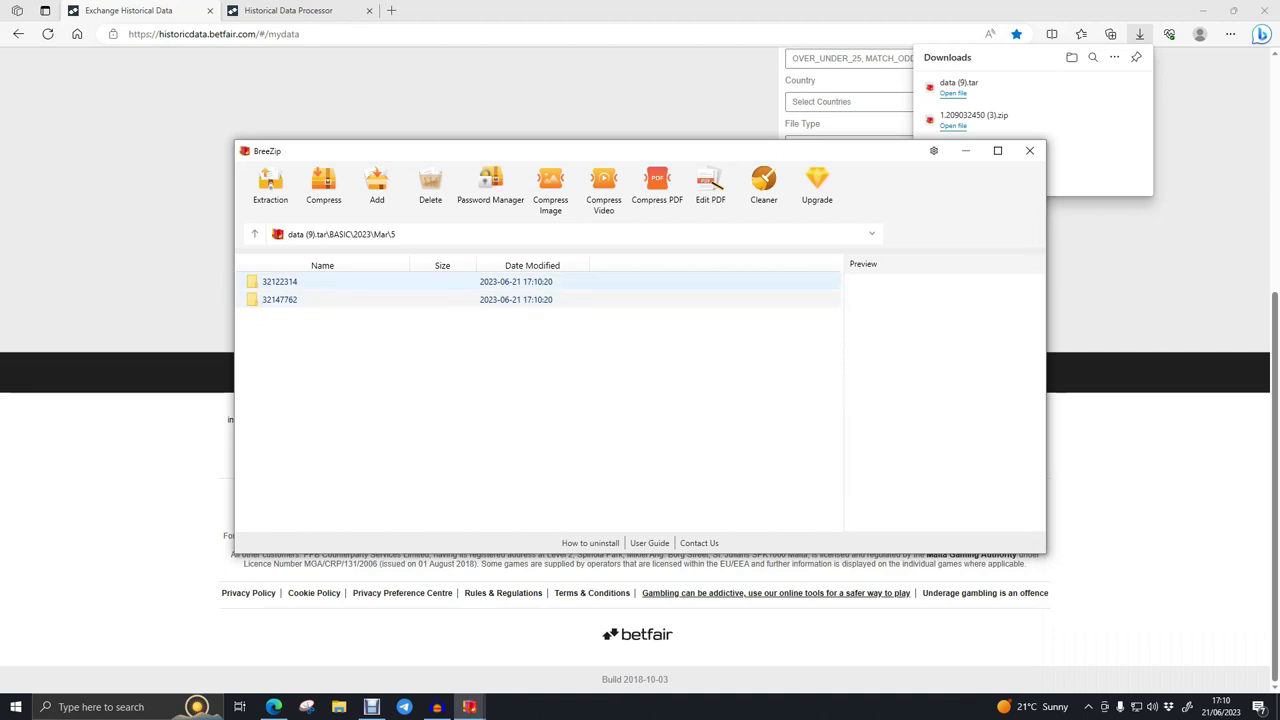
double_click(280, 282)
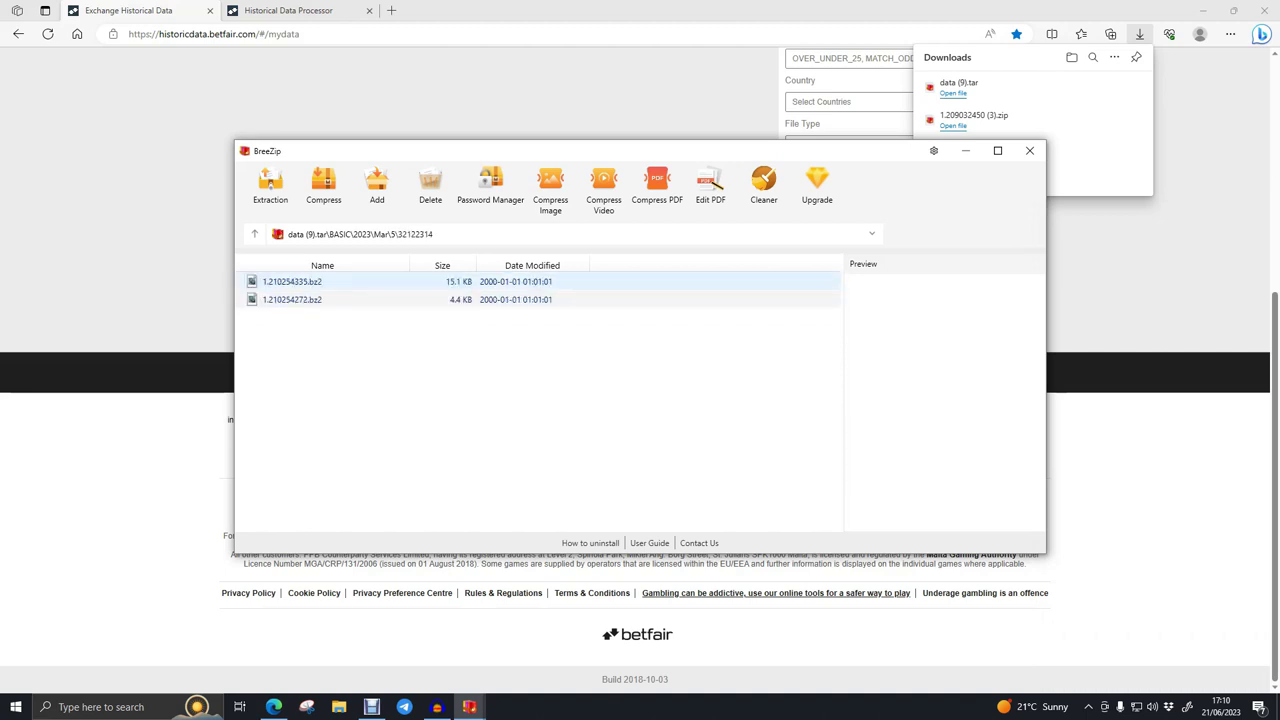
left_click(292, 299)
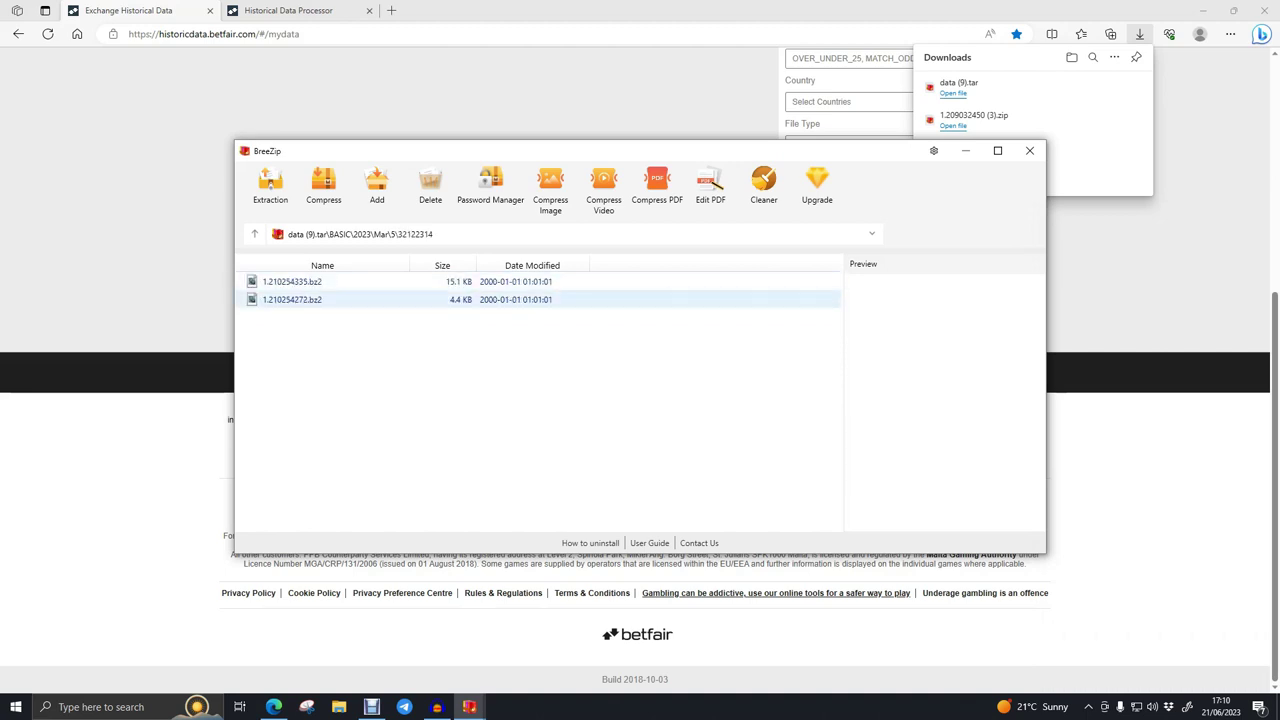
left_click(254, 234)
double_click(290, 299)
left_click(254, 234)
double_click(290, 282)
Minimise the browser and copy 1.210254335.bz2 from the archive onto the desktop
left_click(1203, 10)
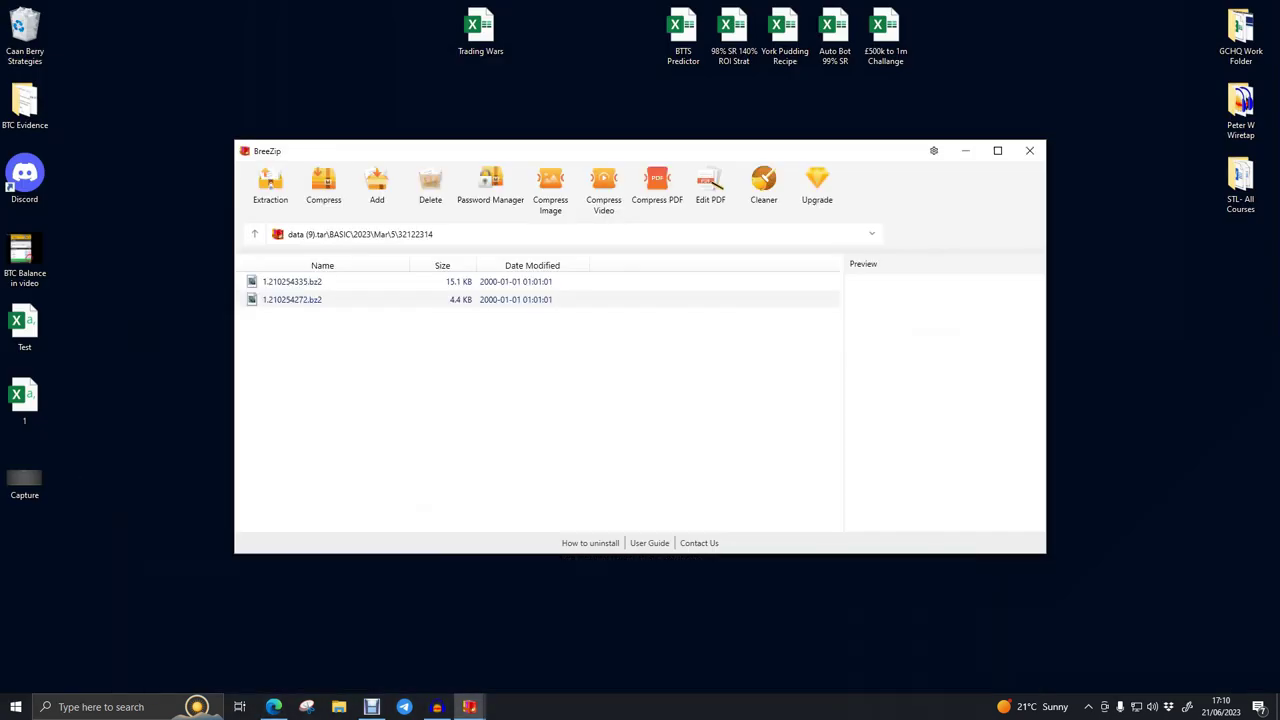
left_click(292, 282)
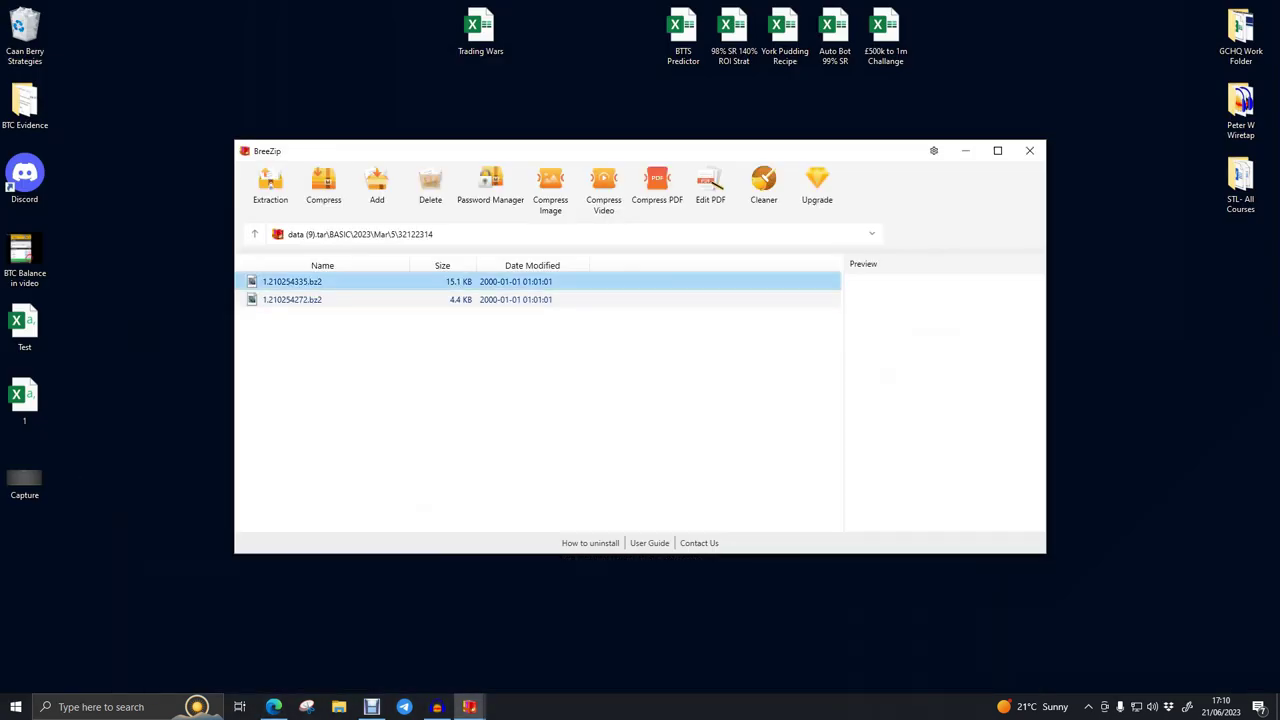
left_click_drag(292, 282, 216, 326)
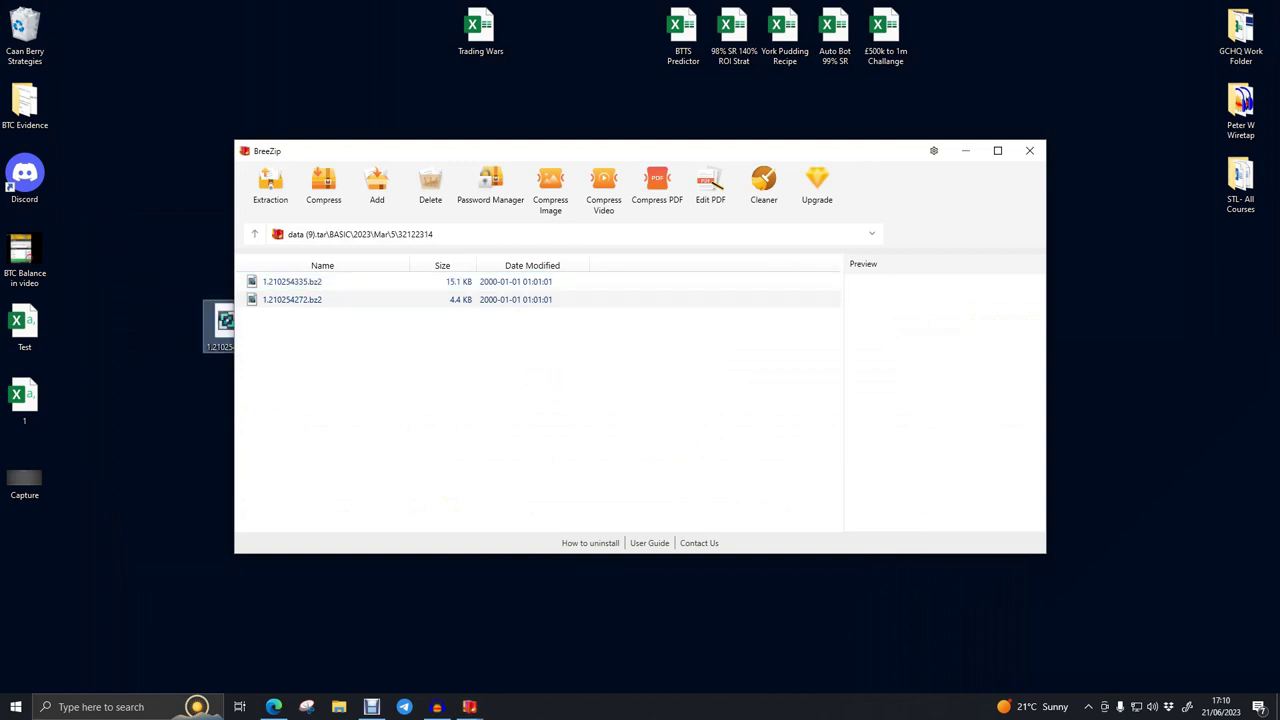
Switch to the Betfair Historic Data Processor page in Edge and load the 1.210254335 file from the desktop
mouse_move(273, 707)
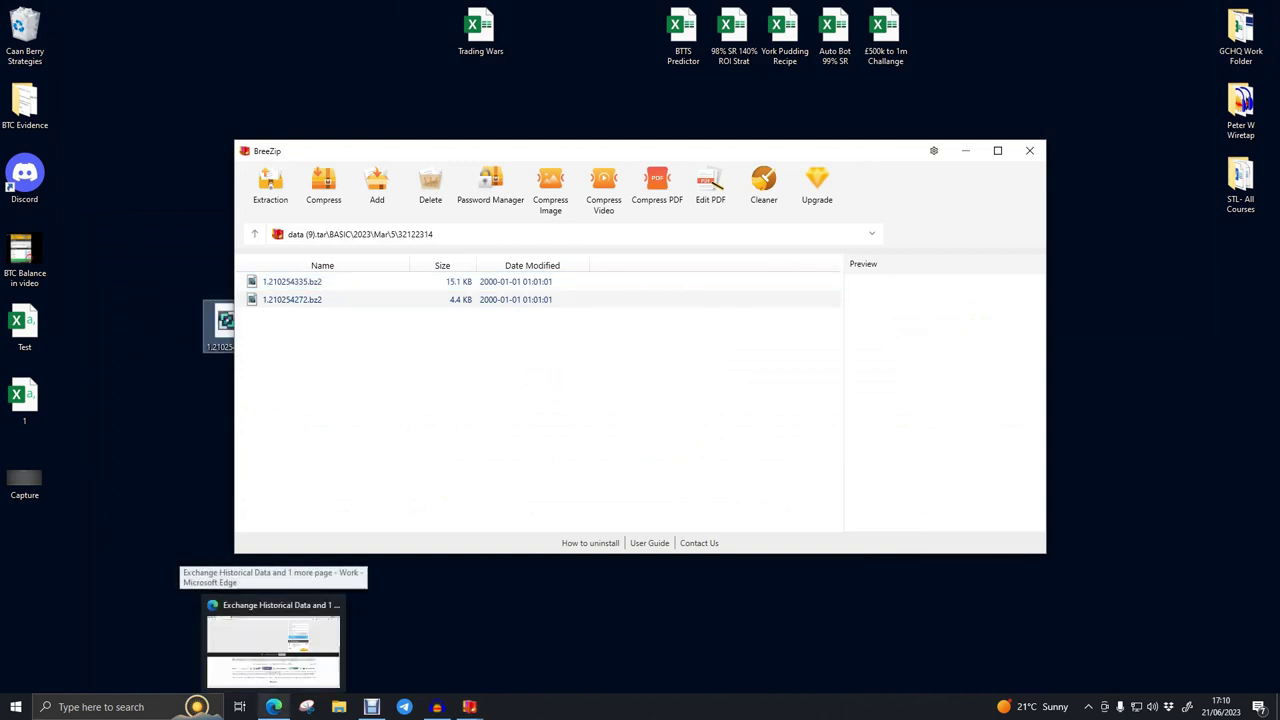
left_click(273, 650)
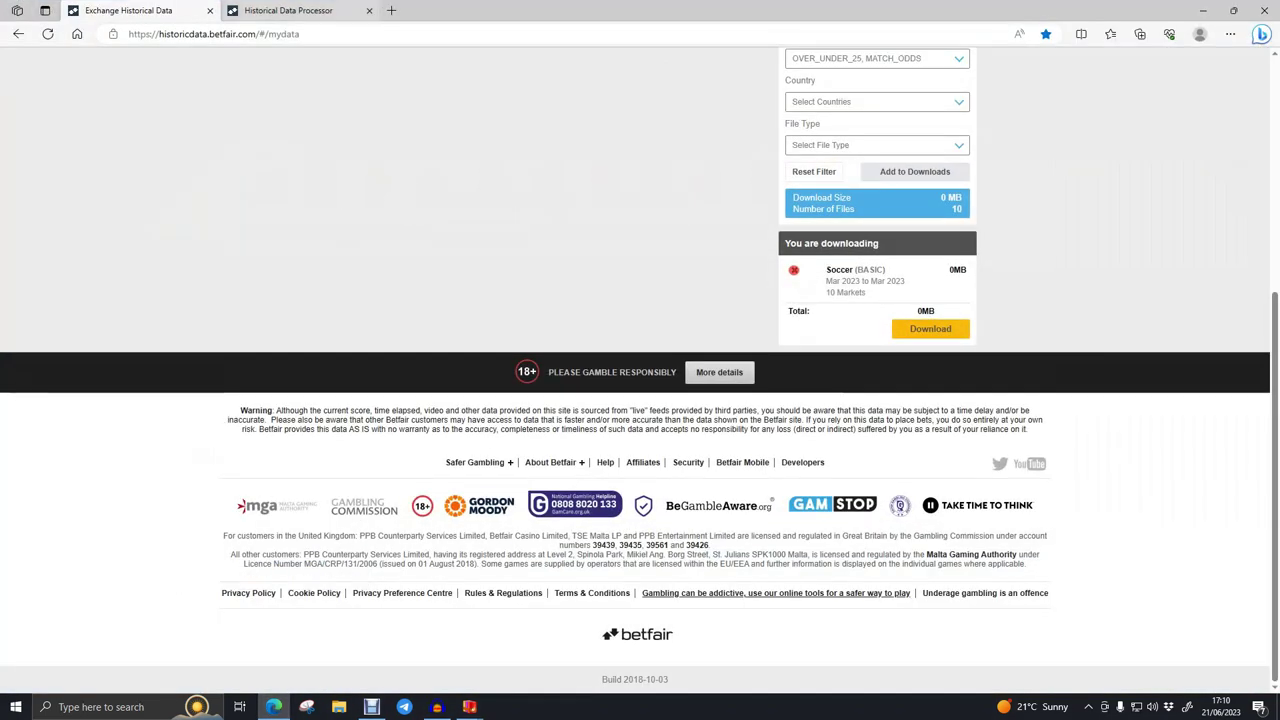
left_click(288, 10)
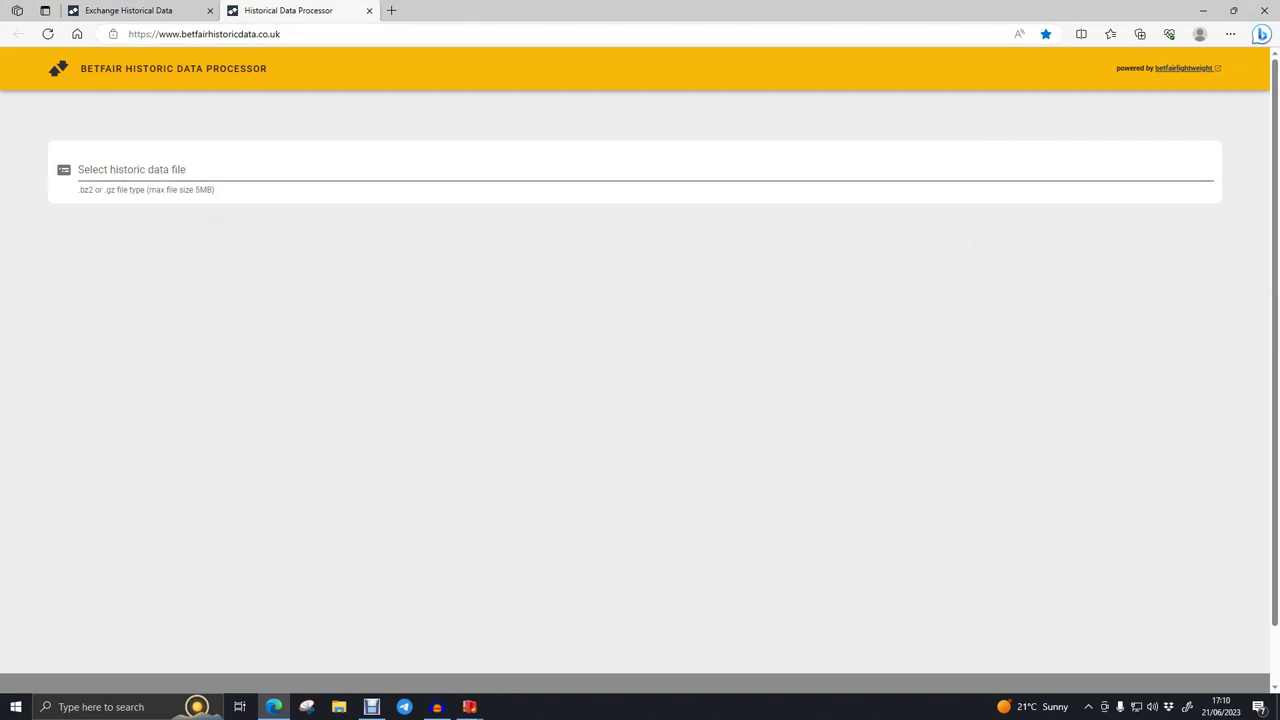
left_click(131, 169)
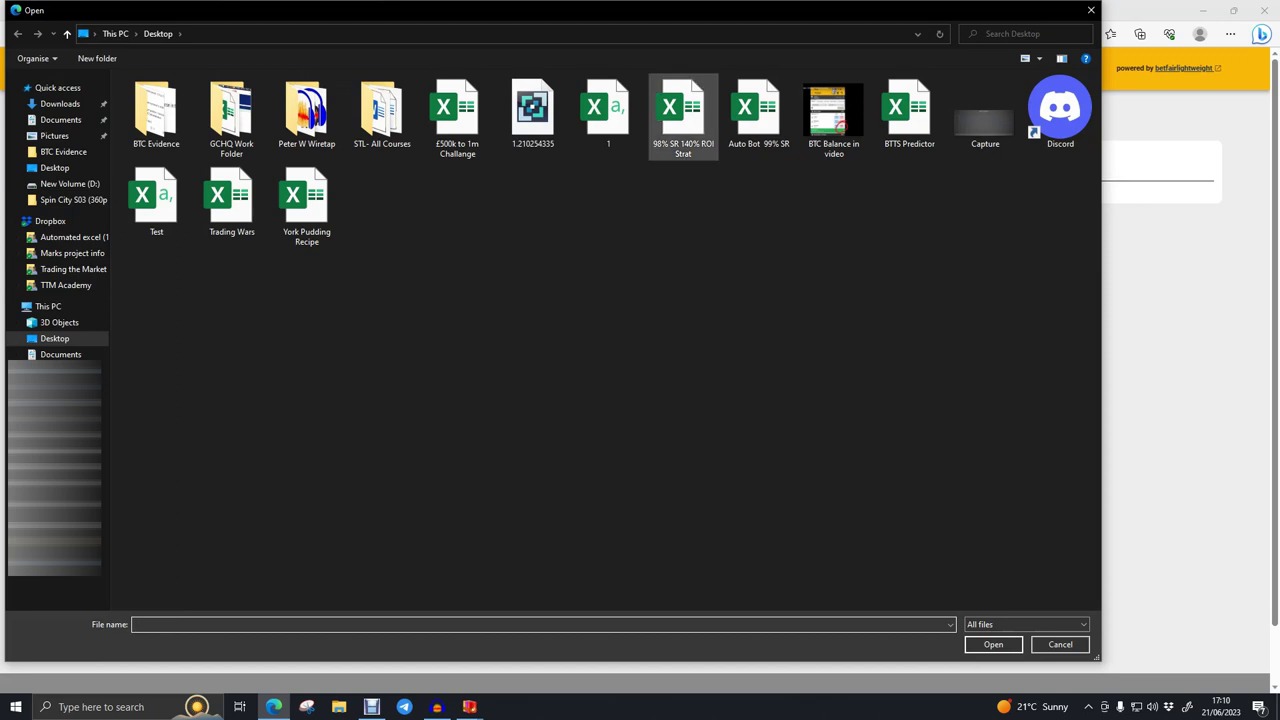
left_click(533, 112)
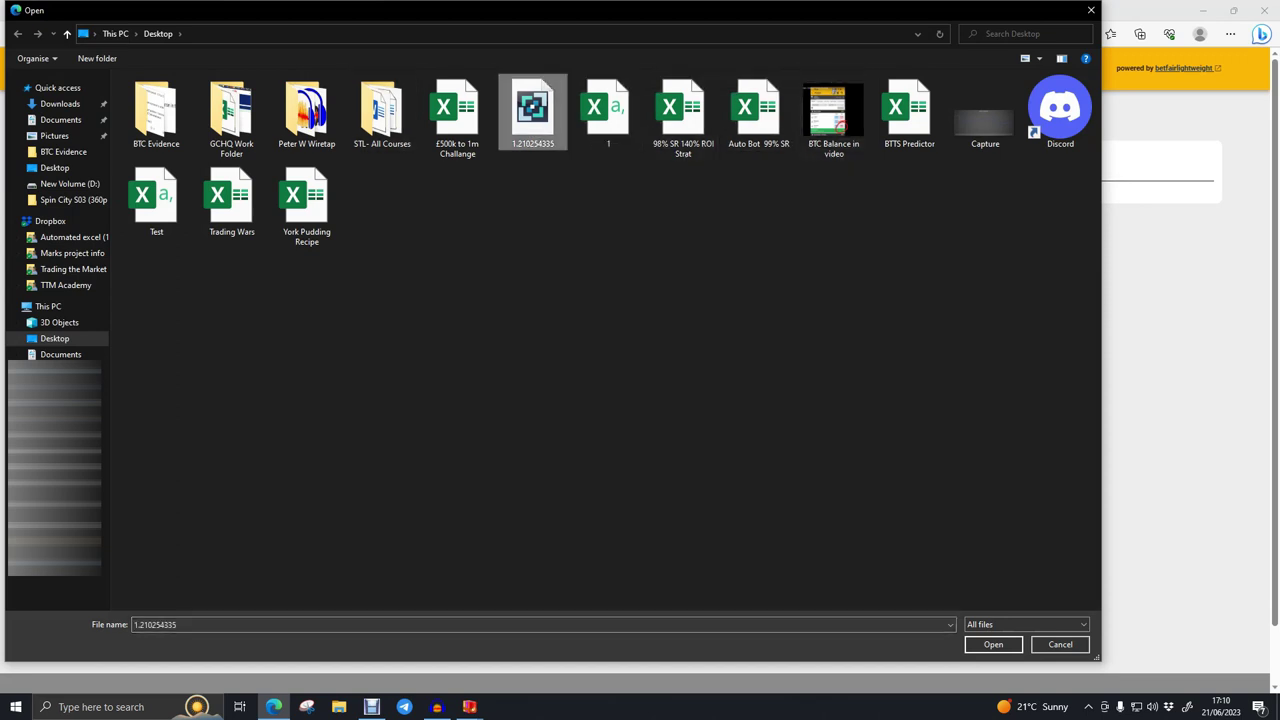
left_click(993, 644)
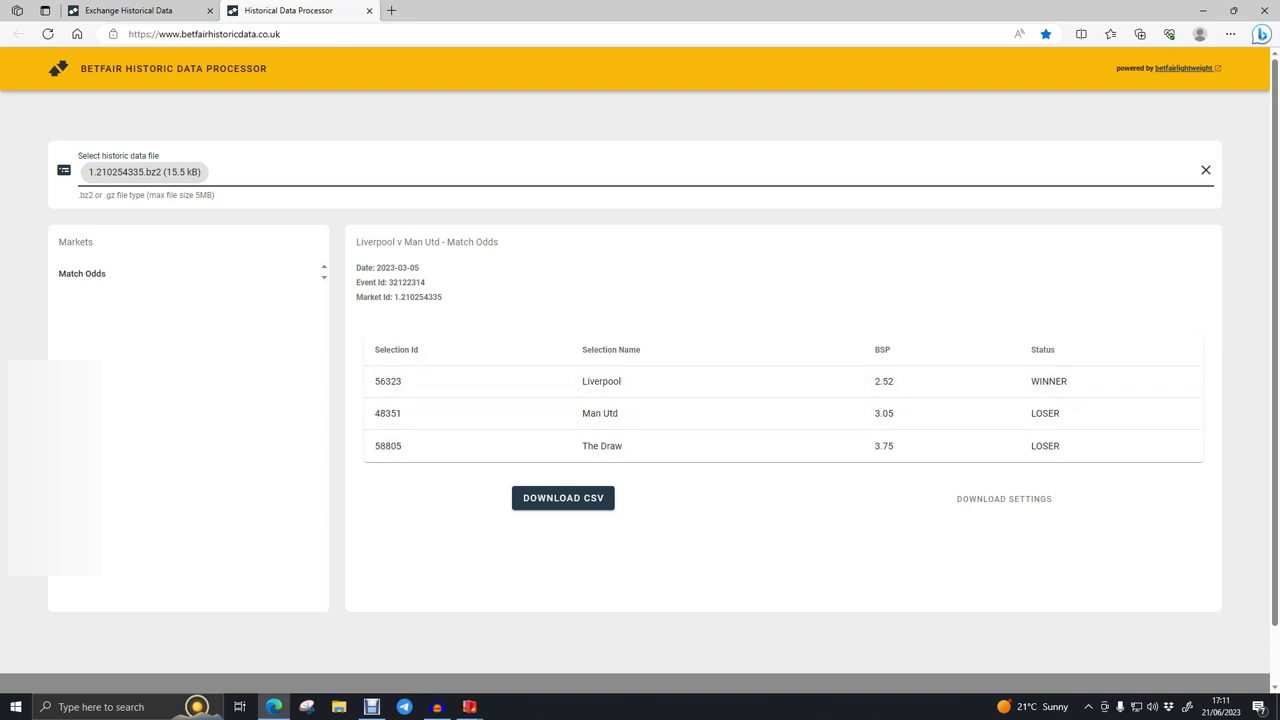
Add md.name and status to the selection columns in the processor's download settings
left_click(1004, 498)
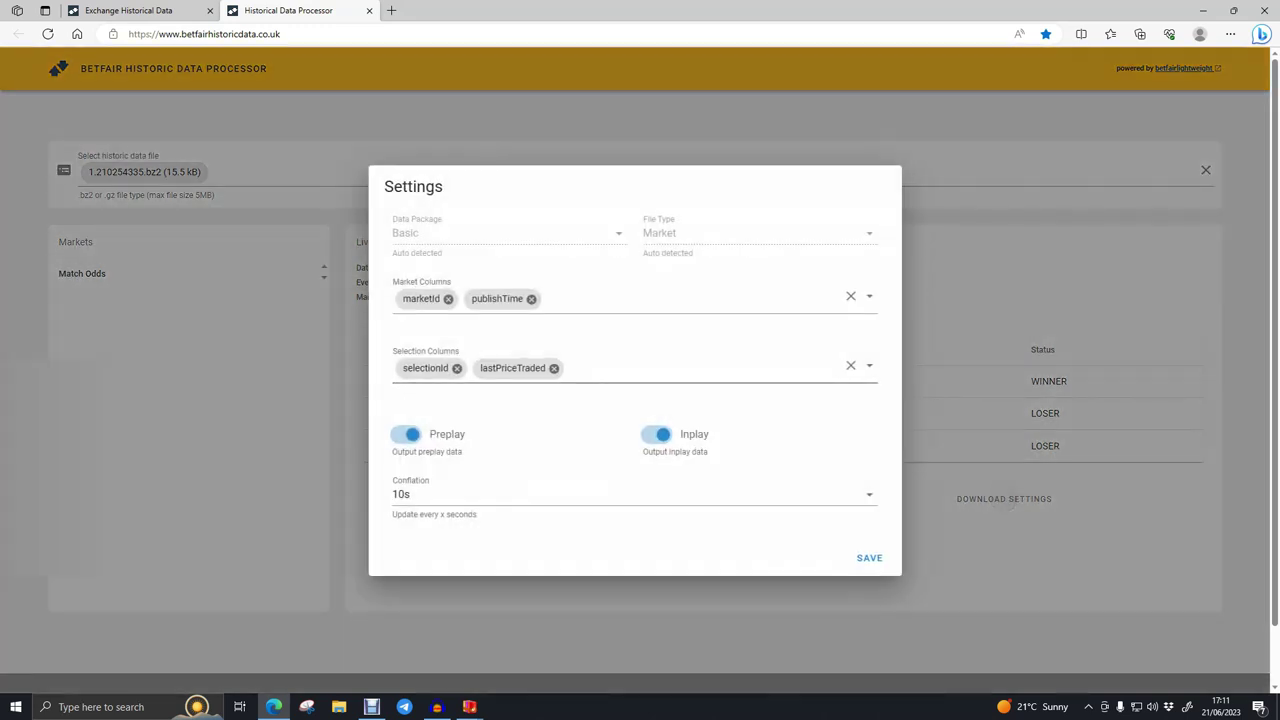
left_click(869, 366)
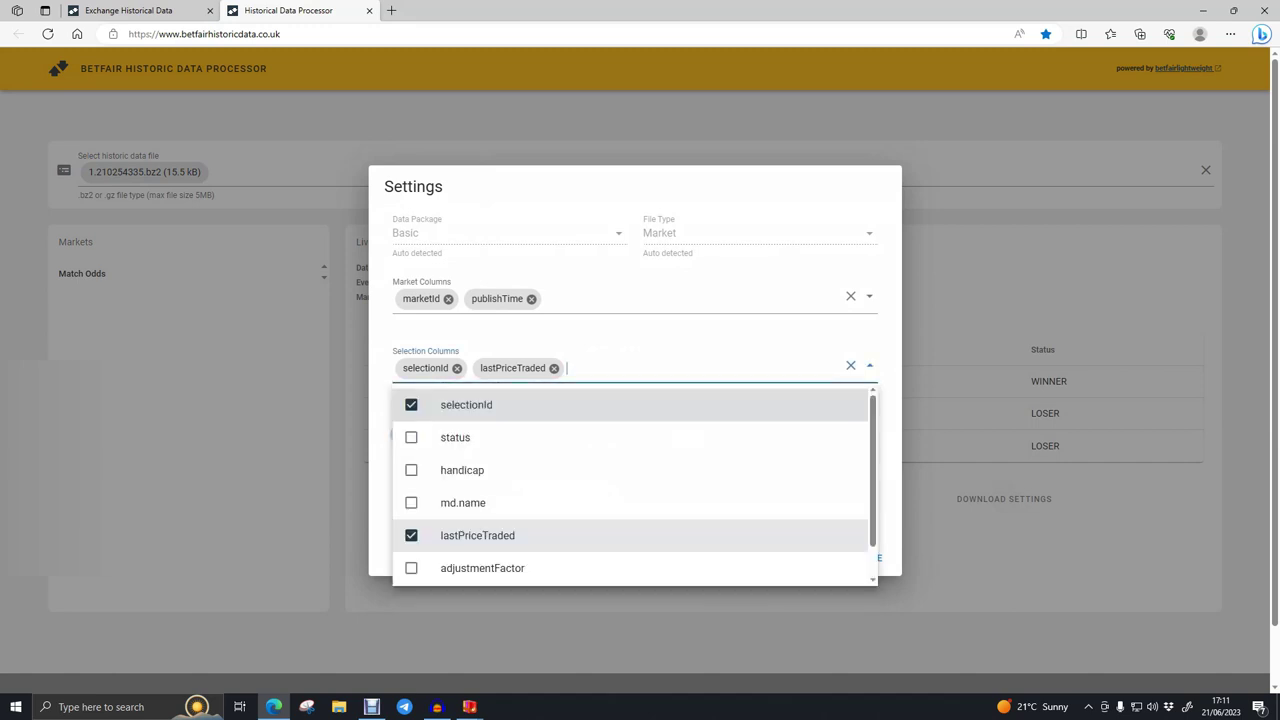
scroll(635, 480, "down", 1)
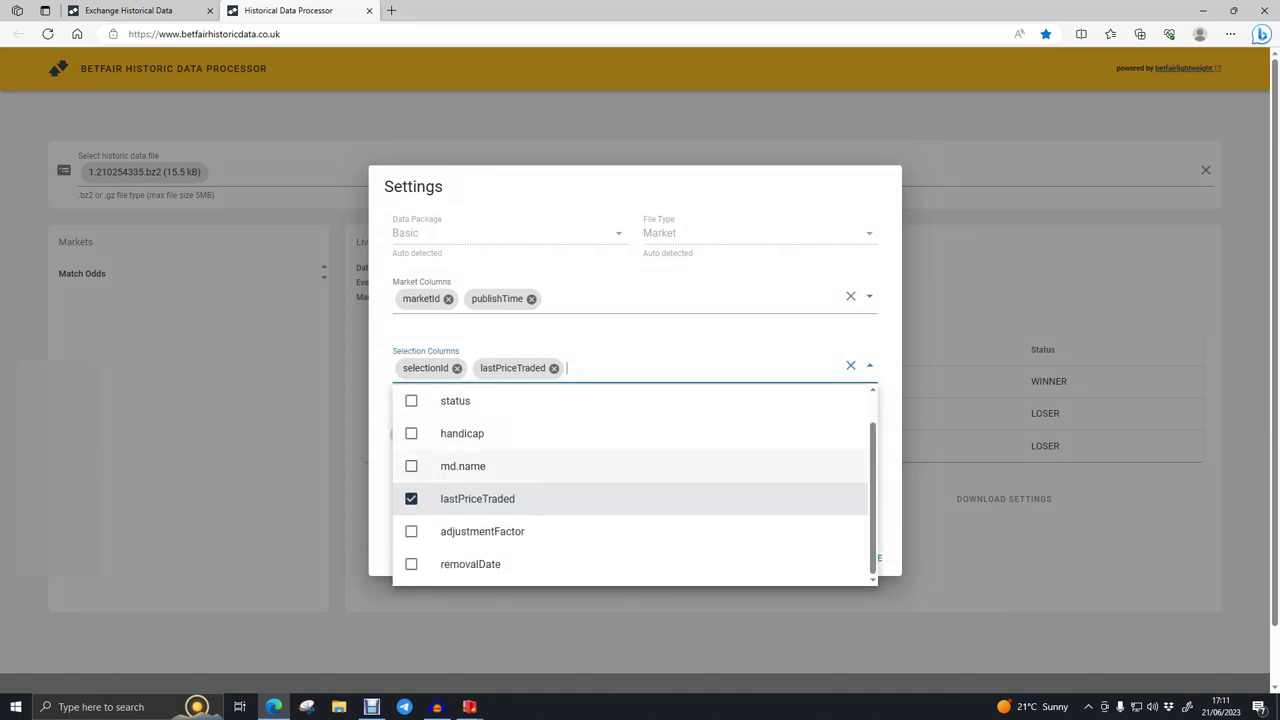
left_click(463, 466)
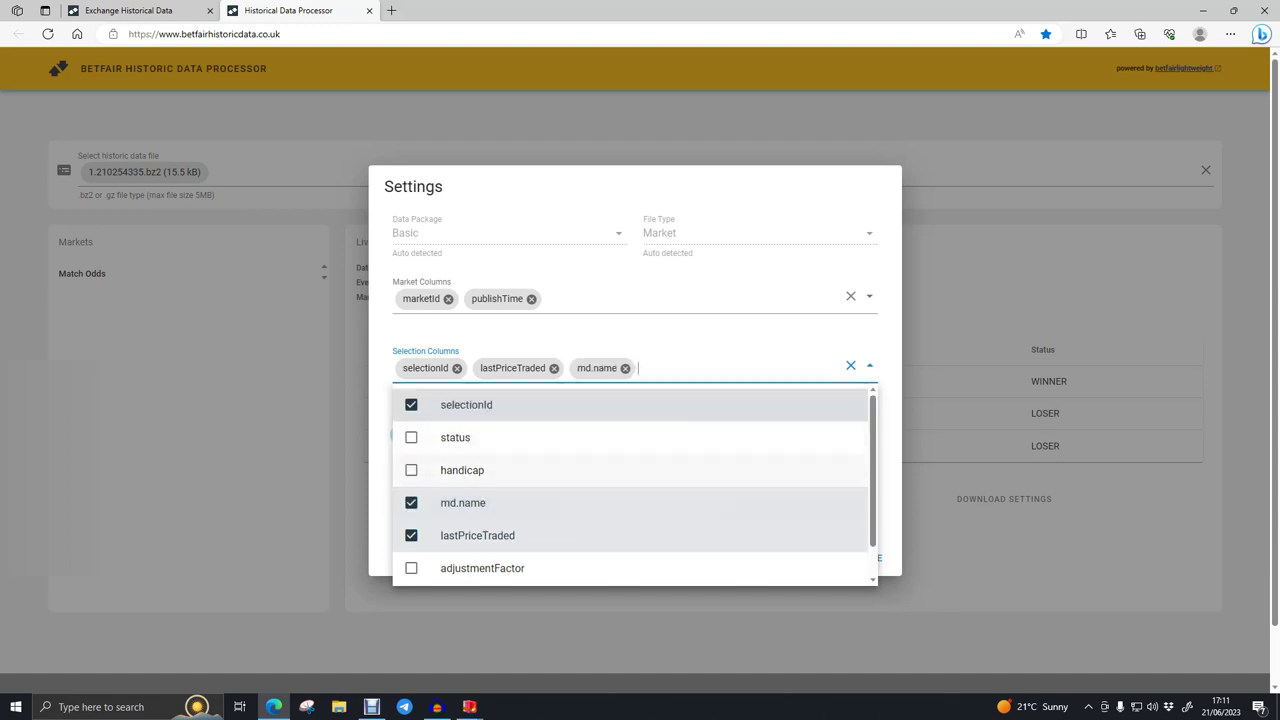
left_click(455, 437)
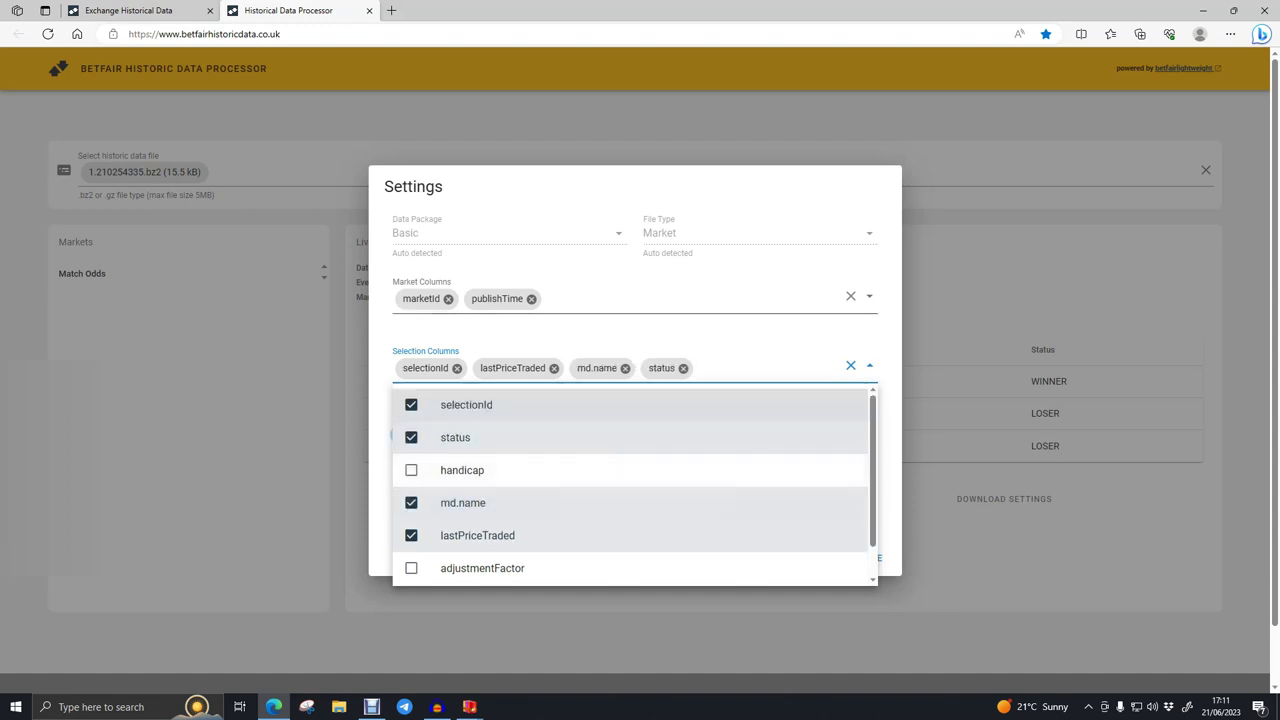
Add md.name and inplay to the market columns and look through the remaining column options
left_click(690, 298)
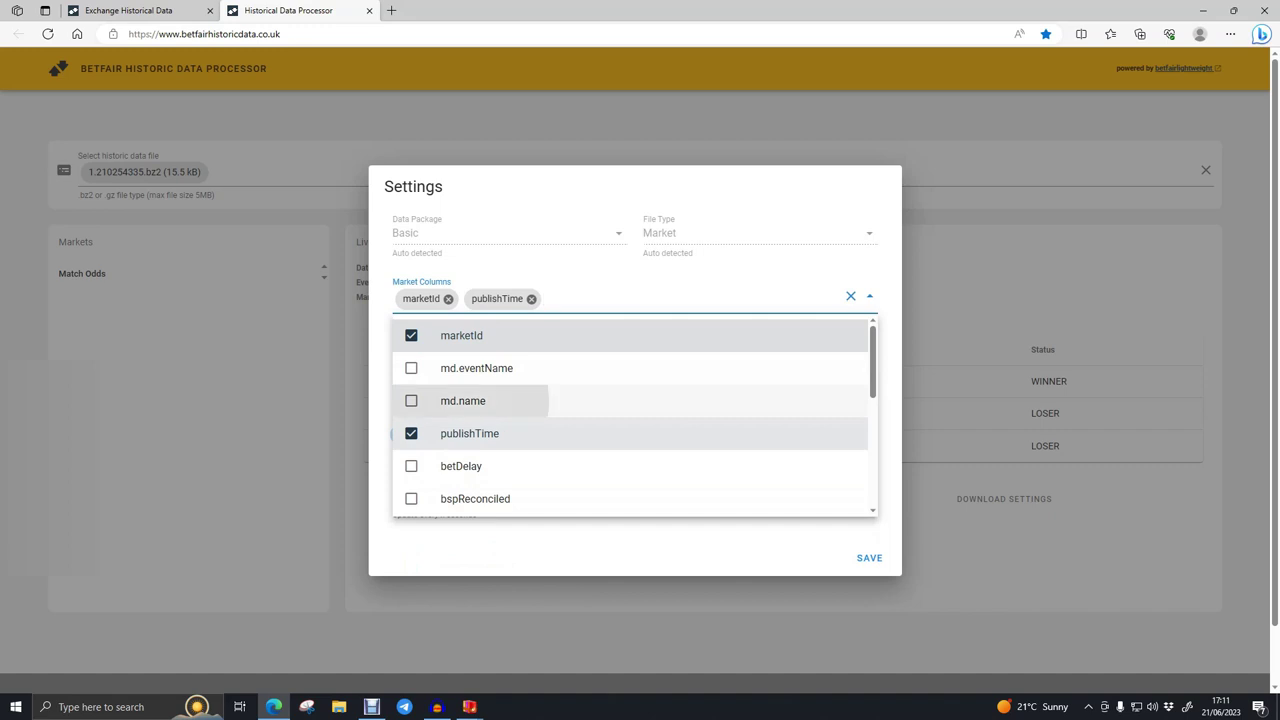
left_click(463, 400)
scroll(470, 412, "down", 3)
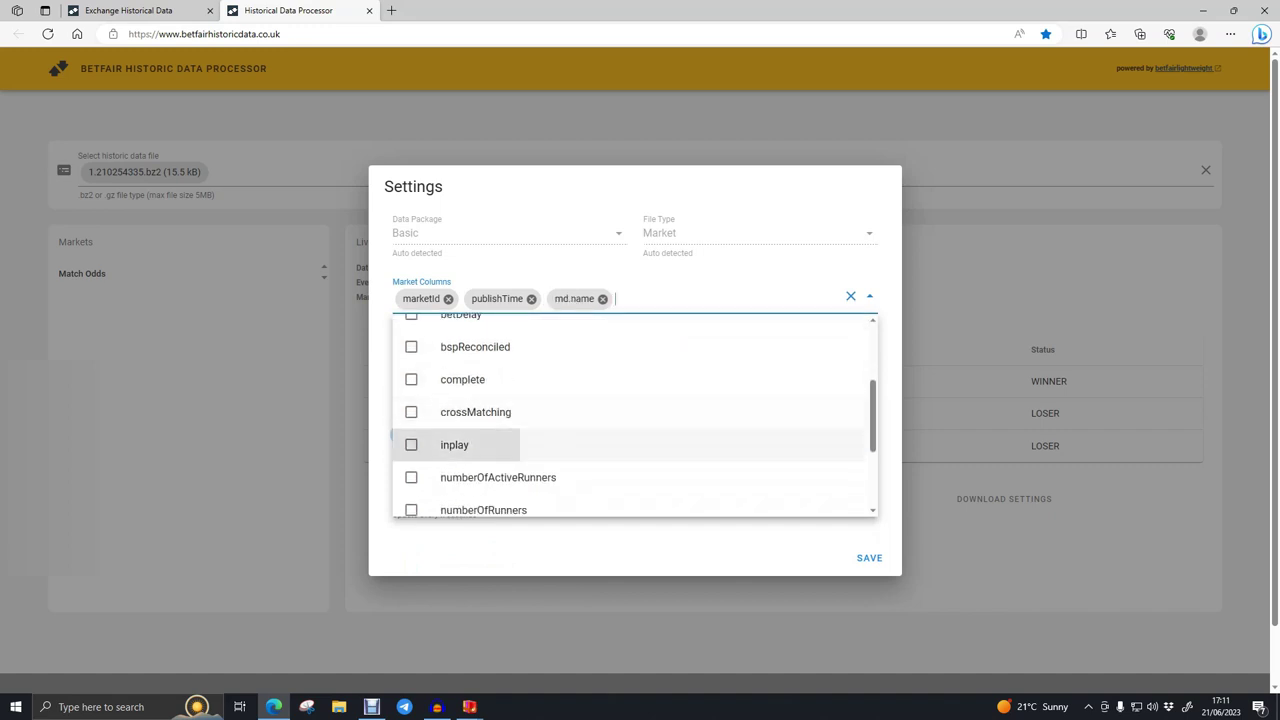
left_click(455, 445)
scroll(455, 445, "down", 2)
scroll(455, 445, "down", 2)
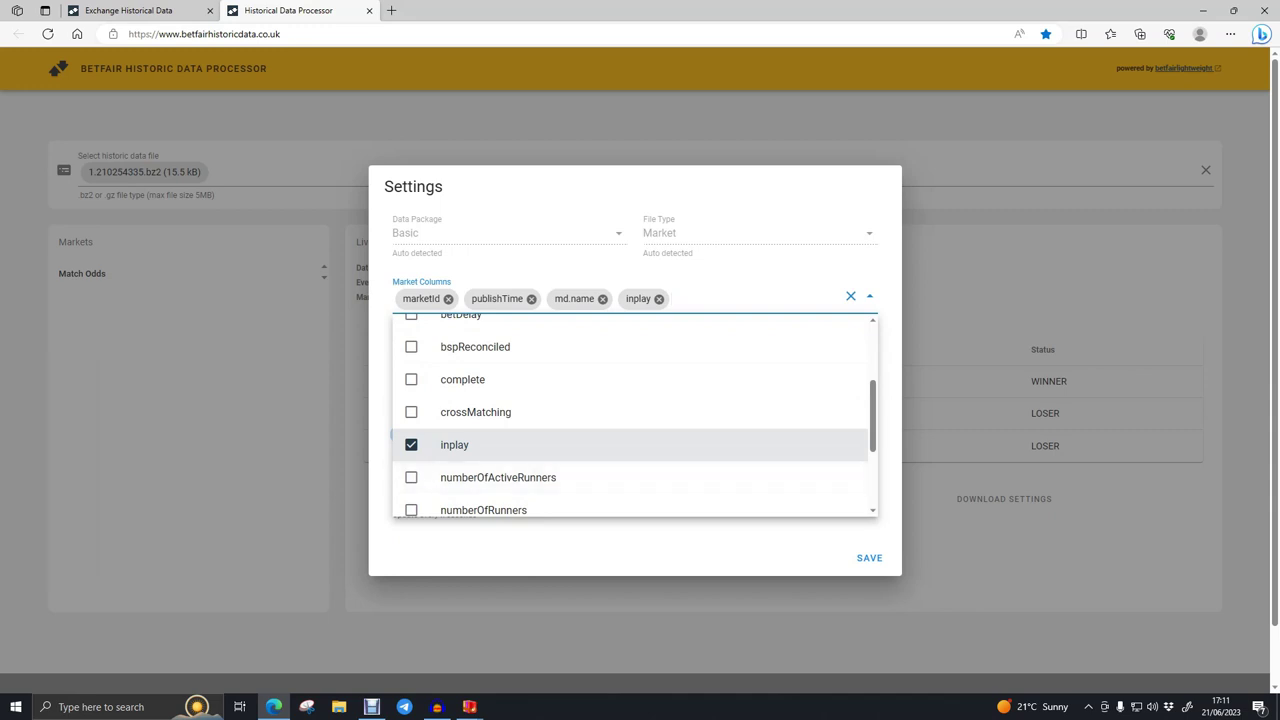
scroll(455, 445, "down", 1)
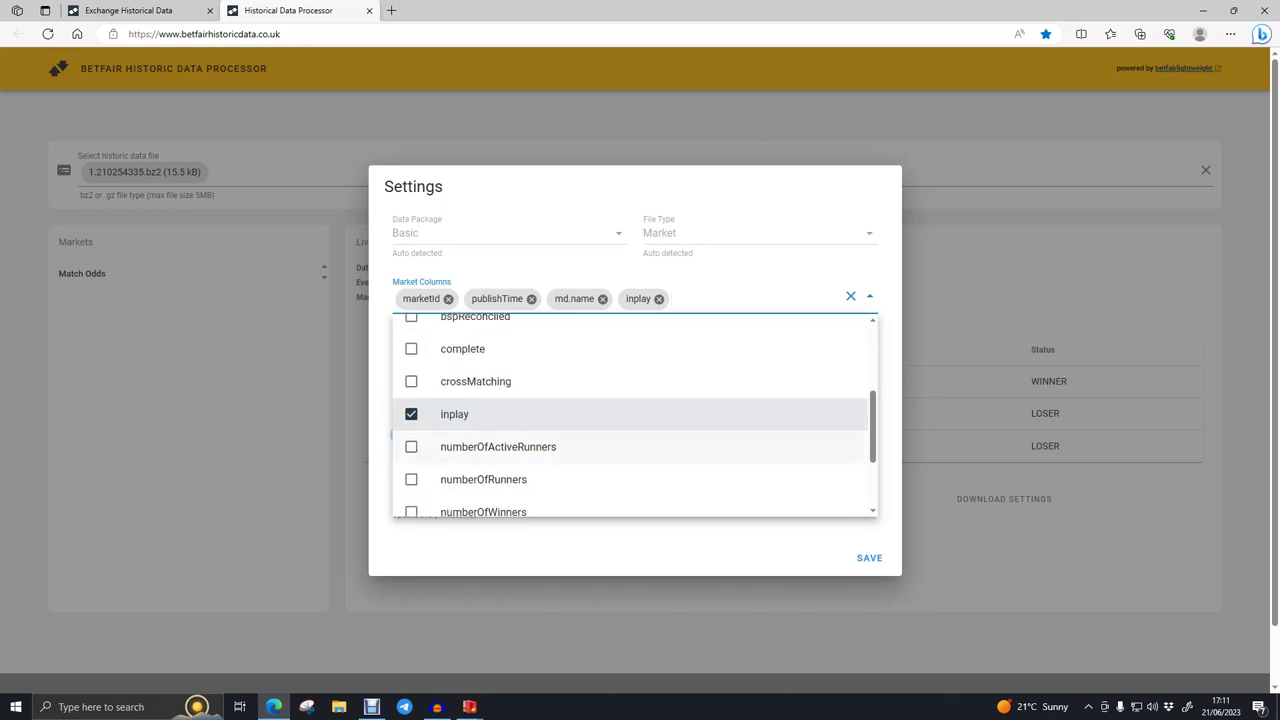
scroll(455, 445, "down", 3)
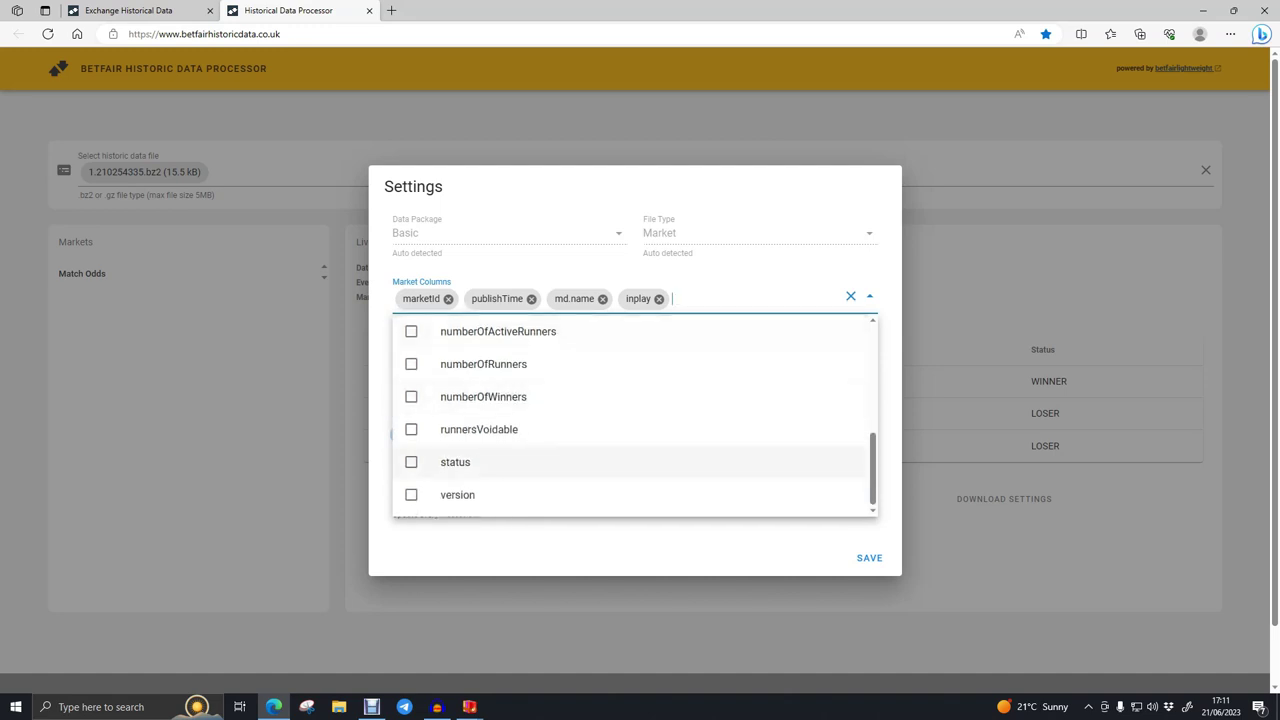
scroll(455, 462, "up", 7)
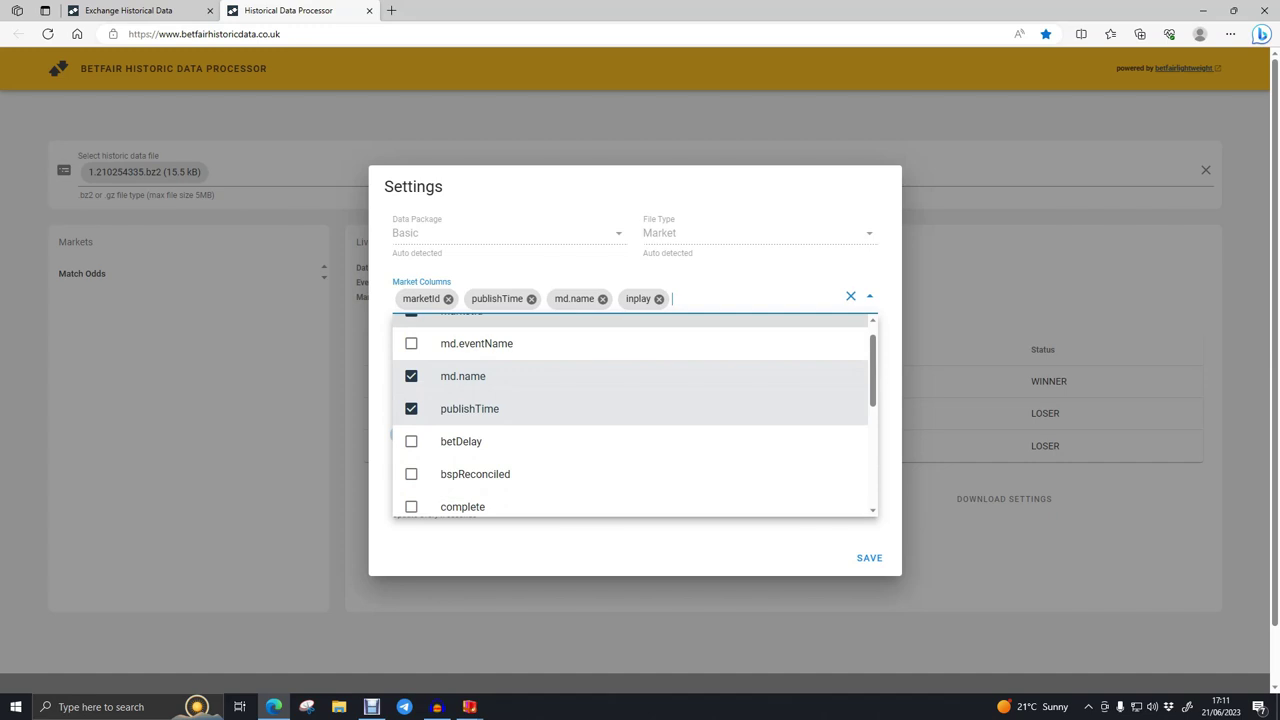
scroll(634, 415, "down", 7)
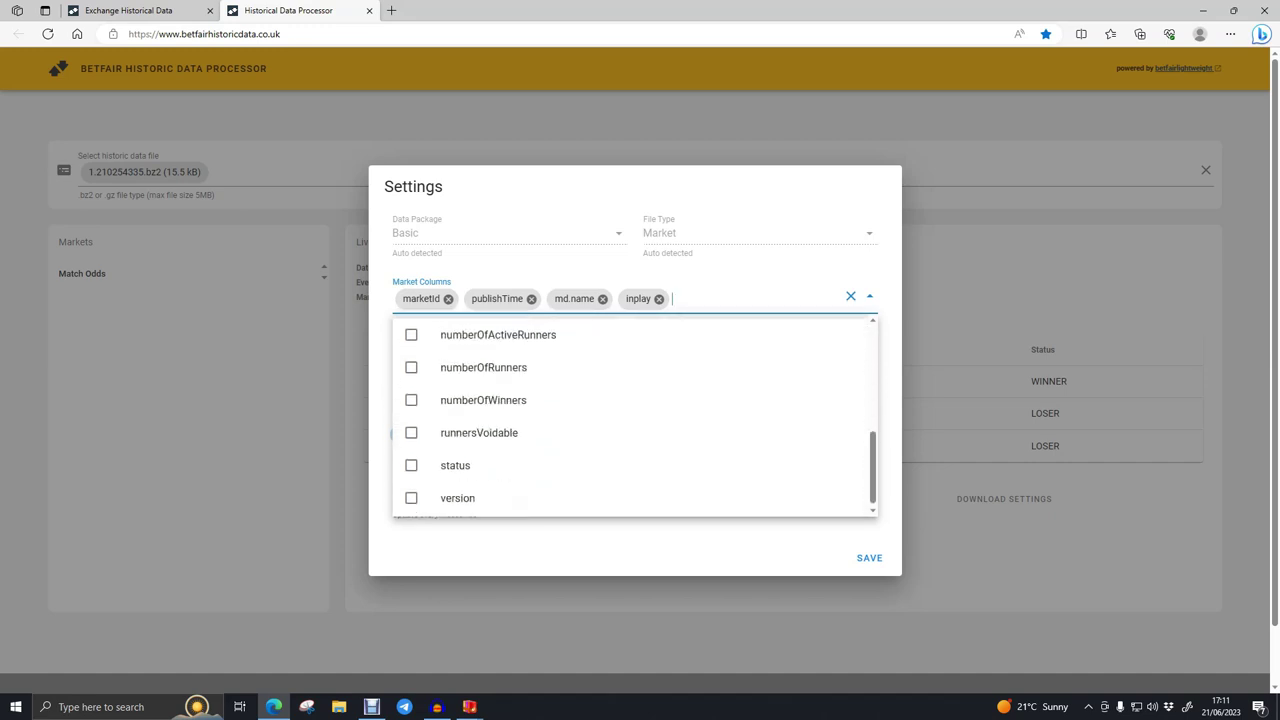
left_click(870, 296)
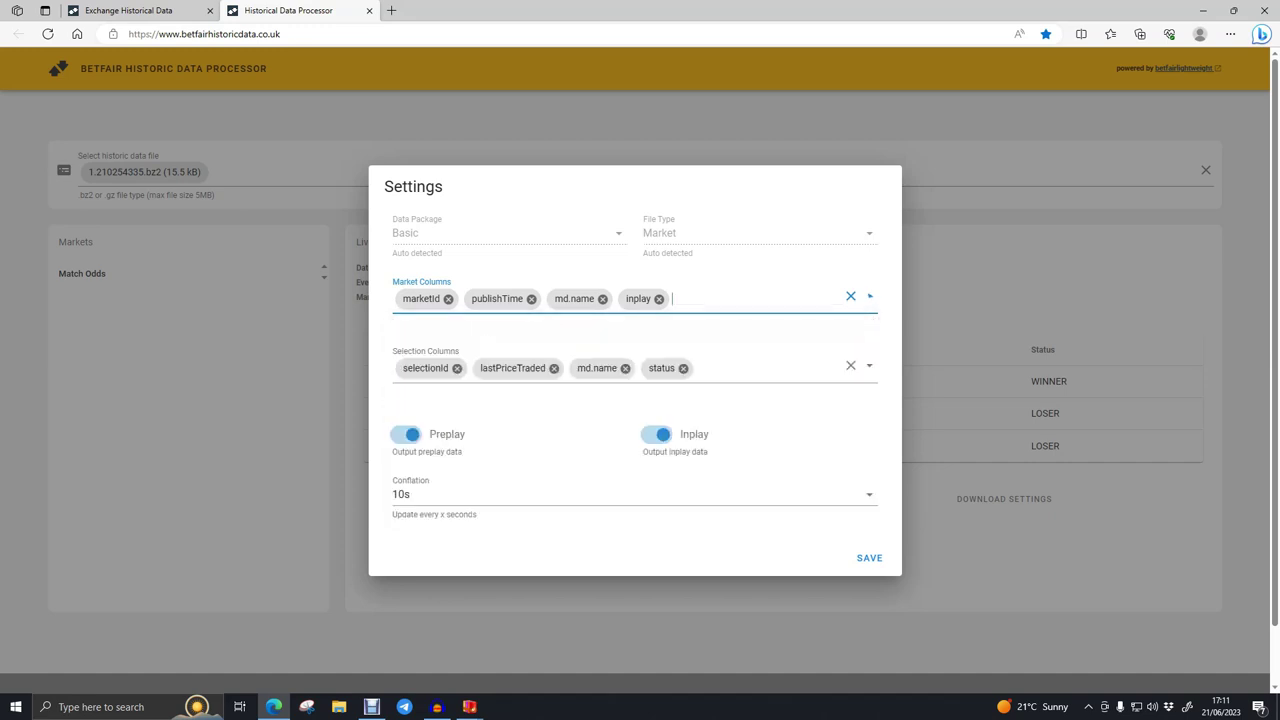
Review the selection column options, turn off preplay output and save the download settings
left_click(870, 366)
scroll(634, 485, "down", 1)
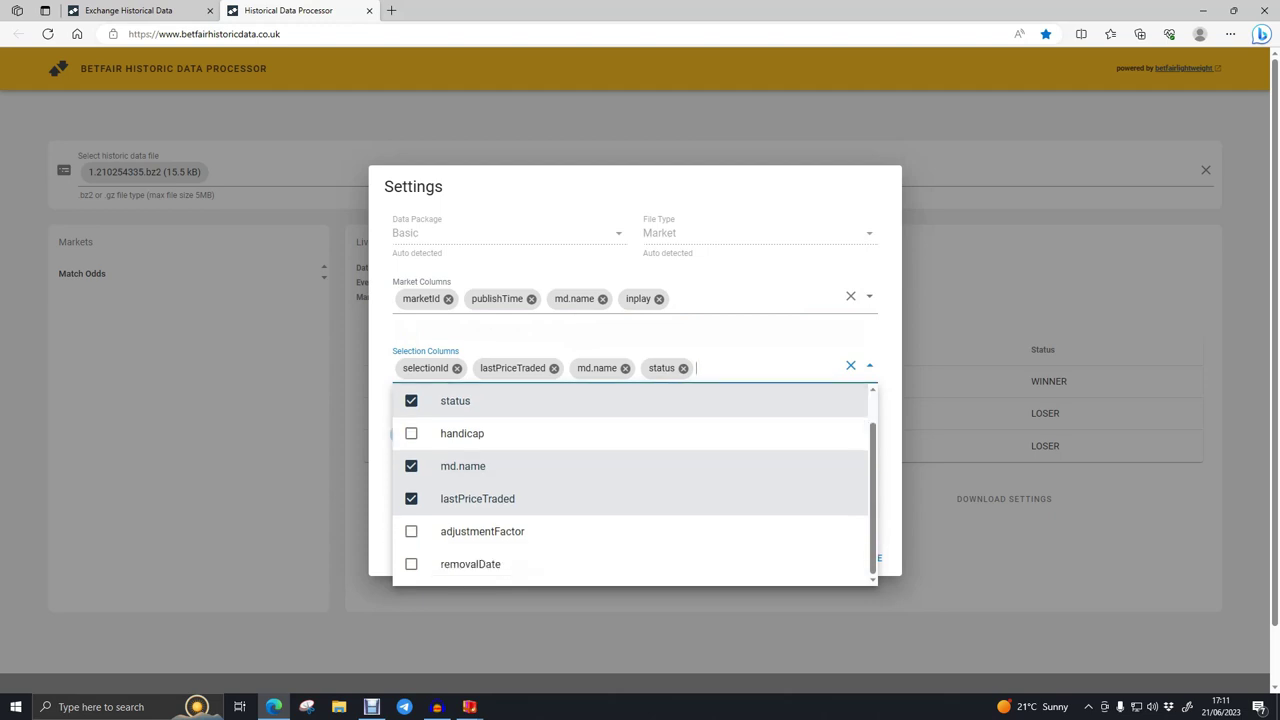
key("Escape")
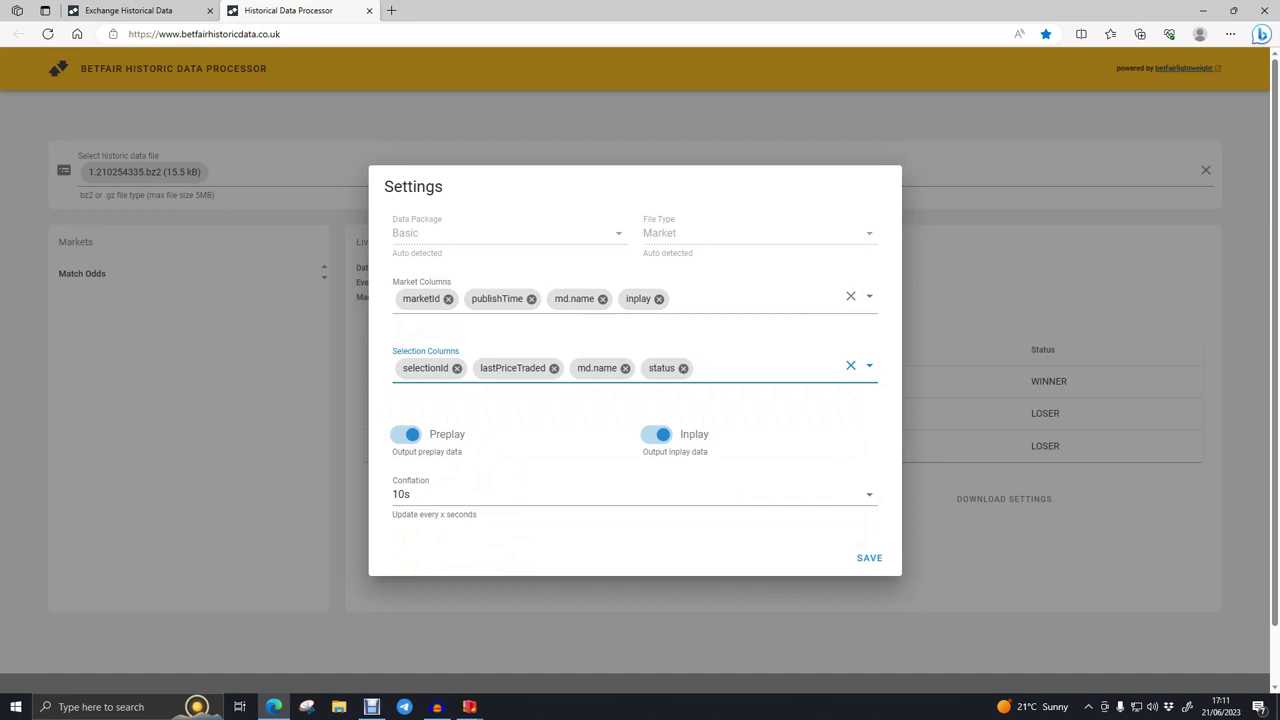
left_click(411, 434)
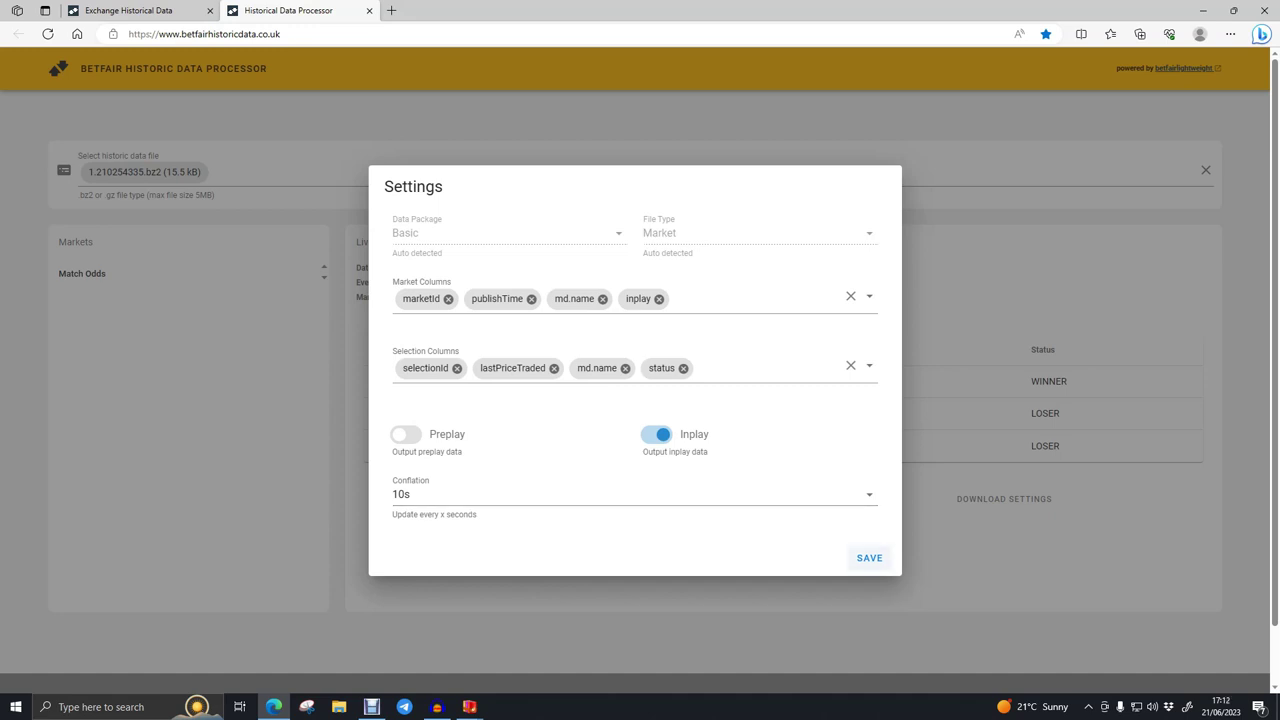
left_click(869, 557)
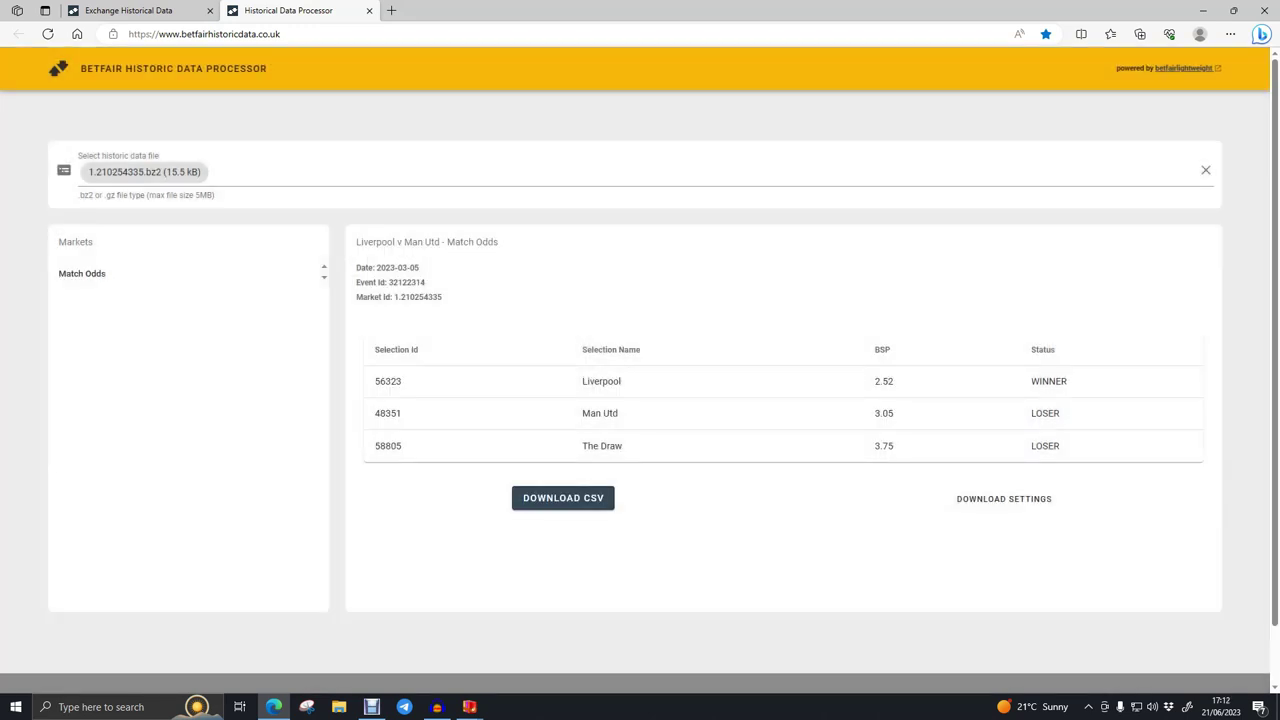
Download the market as CSV and open 1.210254335.csv from the downloaded 1.210254335.zip in Excel
left_click(563, 497)
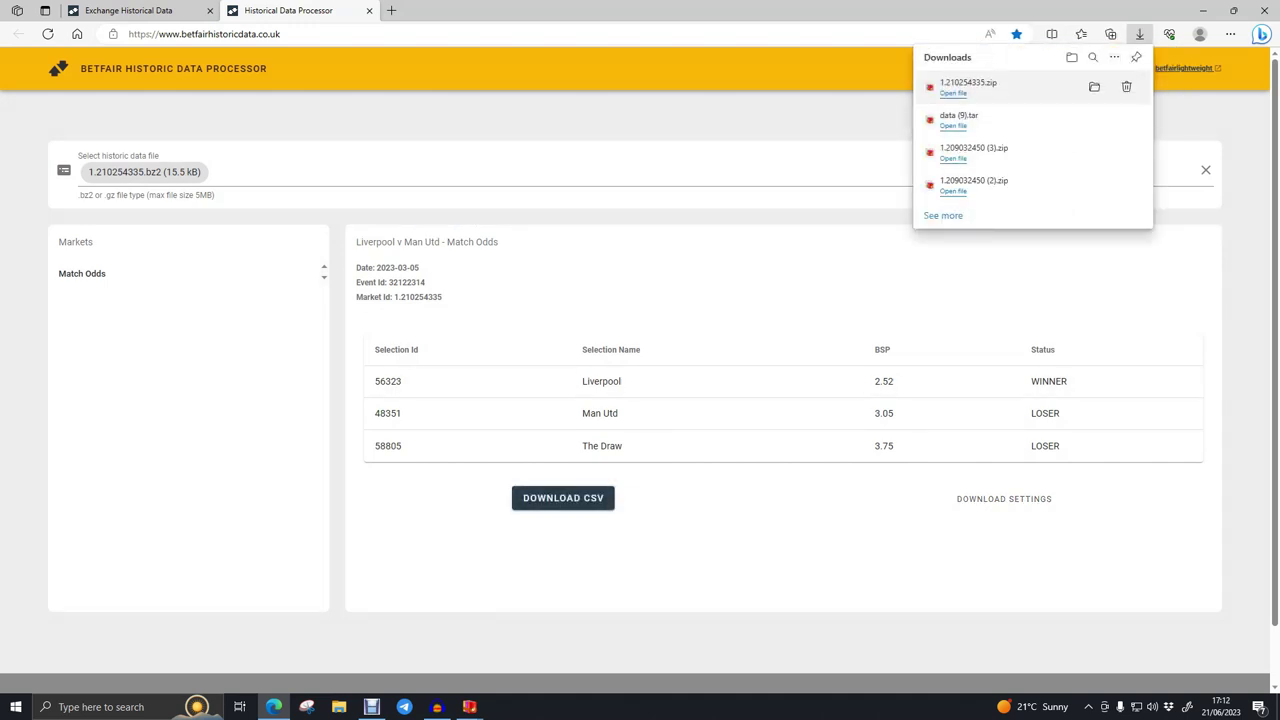
left_click(953, 93)
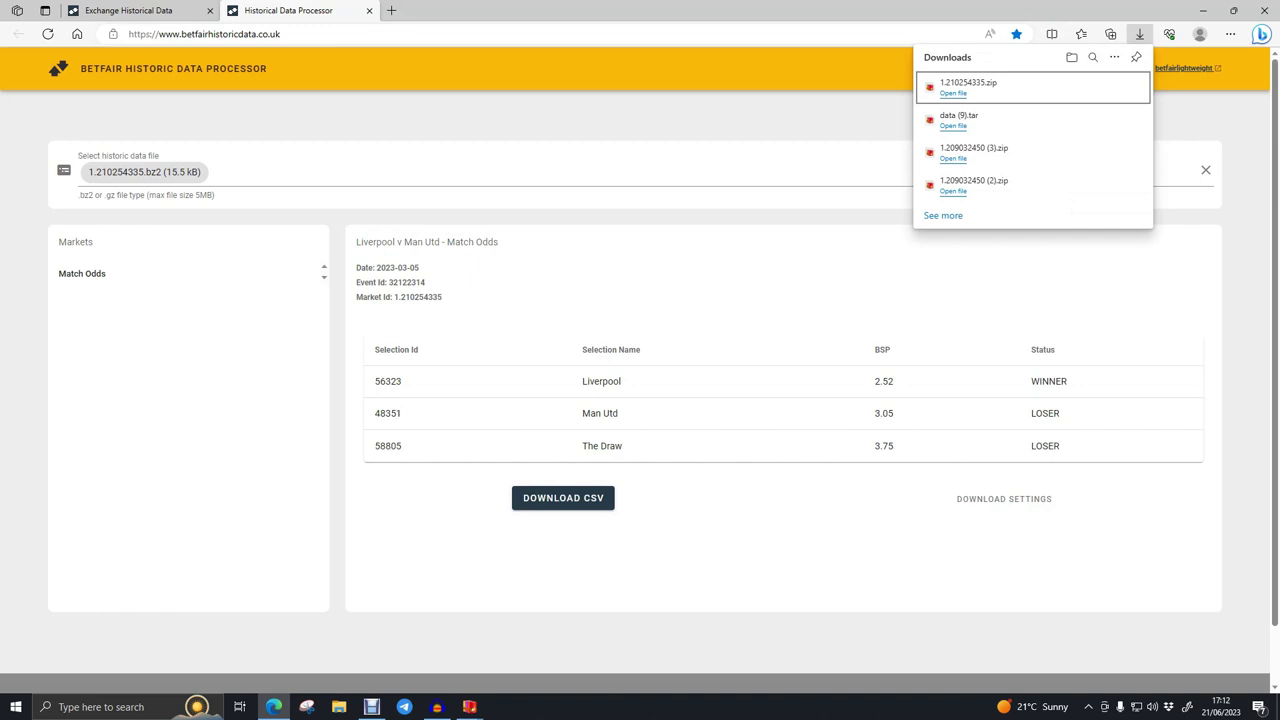
left_click(953, 93)
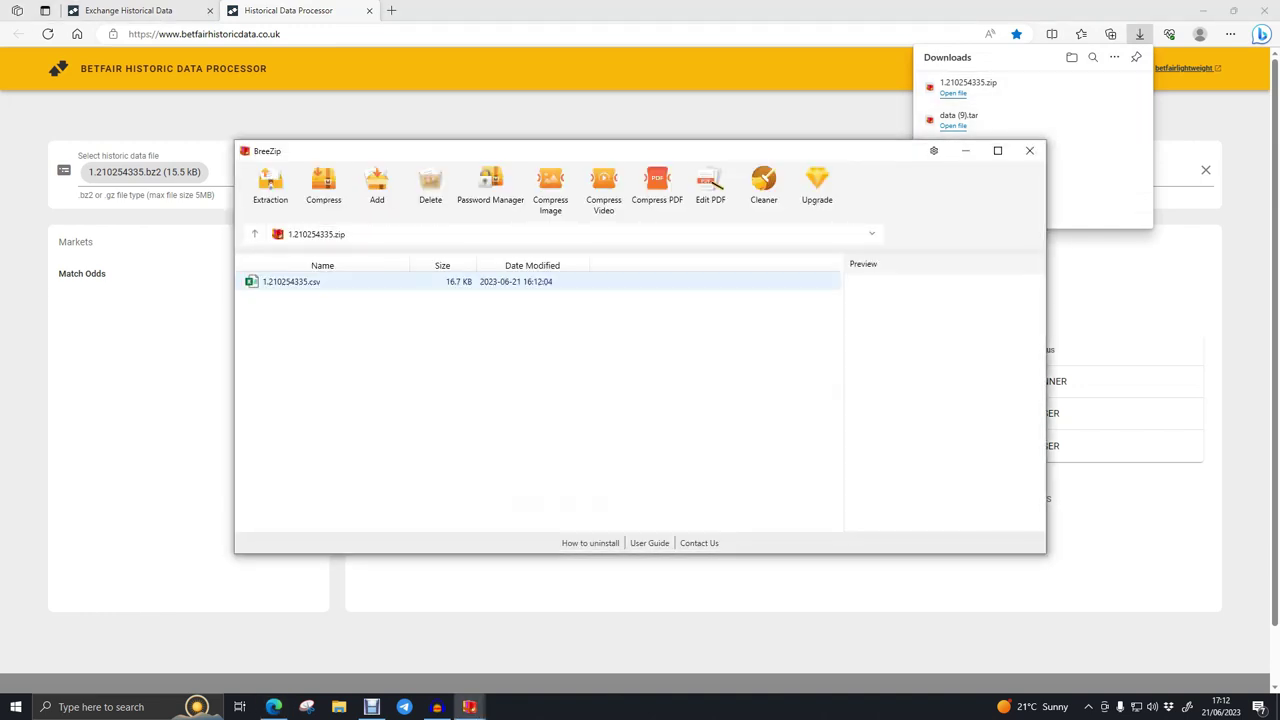
double_click(292, 282)
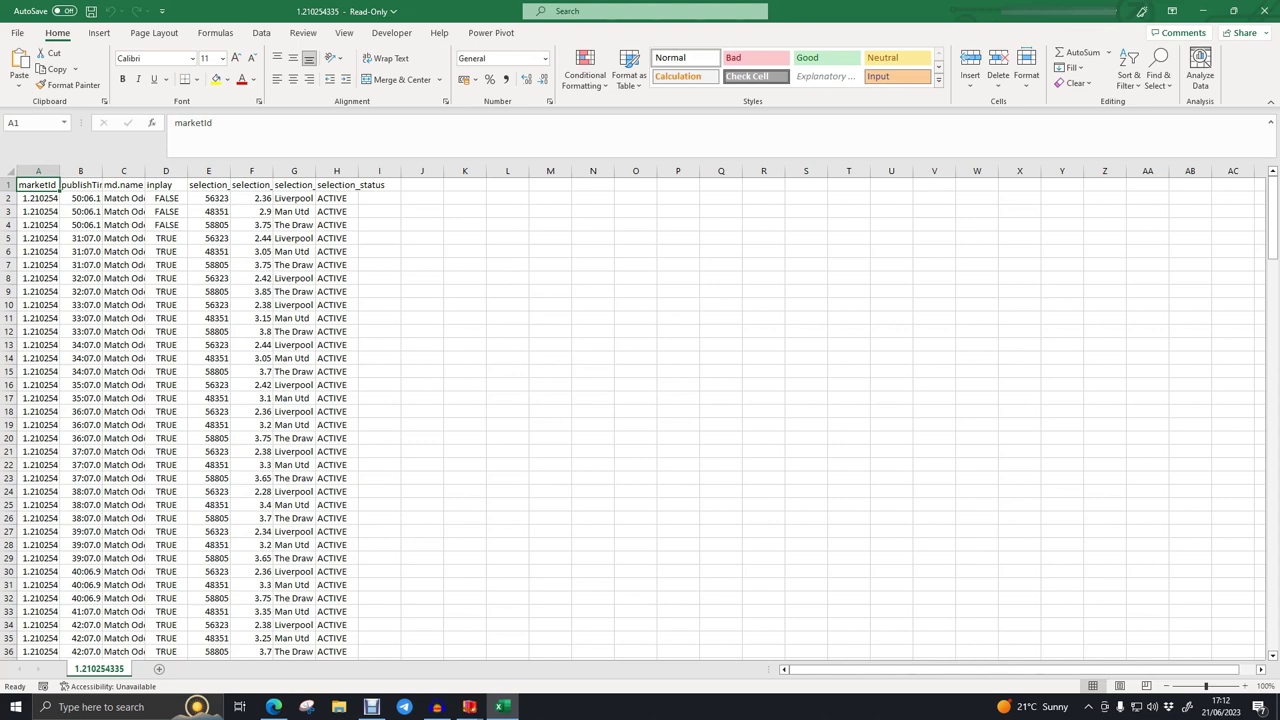
Delete the marketId and md.name columns from the worksheet
left_click(38, 171)
right_click(45, 172)
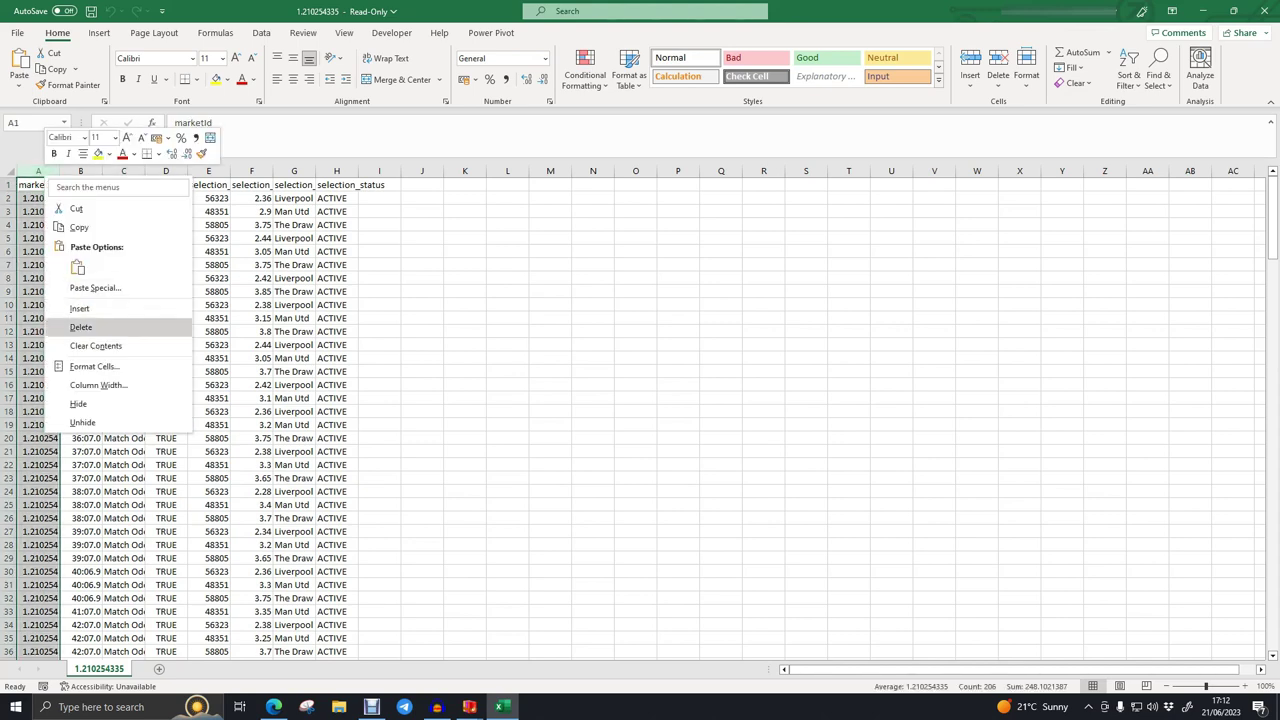
left_click(80, 327)
left_click(80, 171)
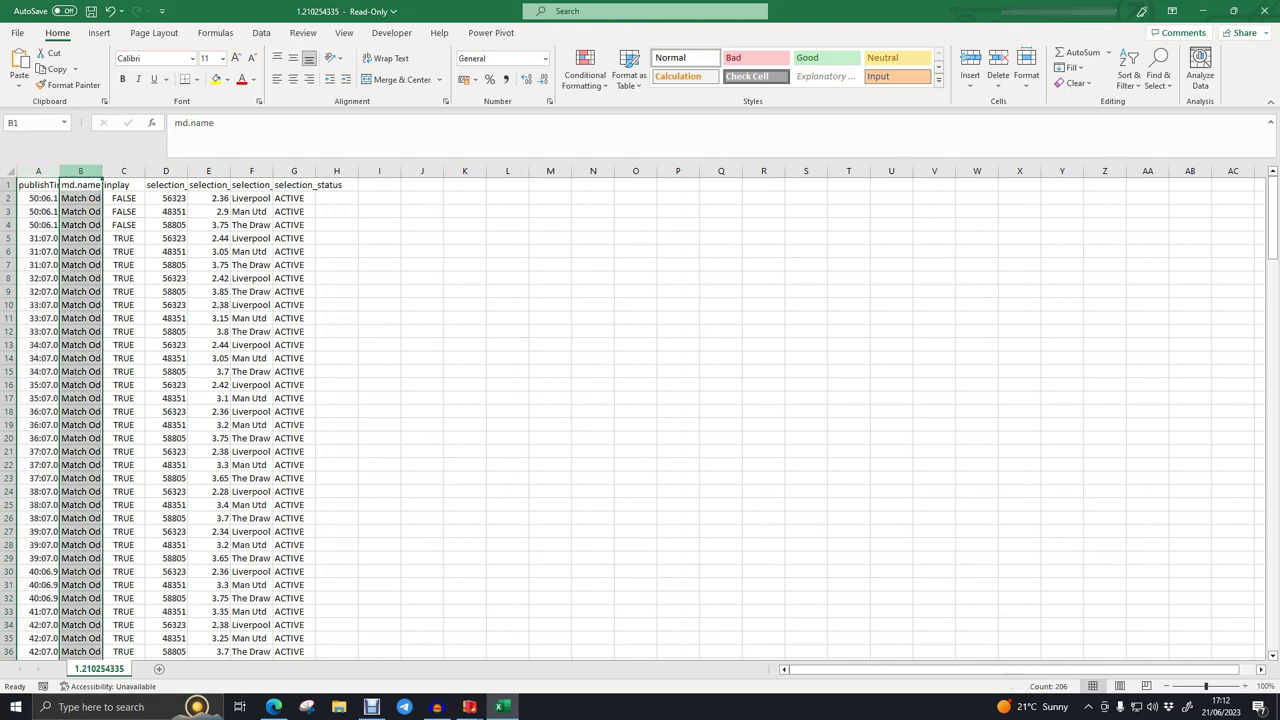
right_click(97, 176)
left_click(130, 329)
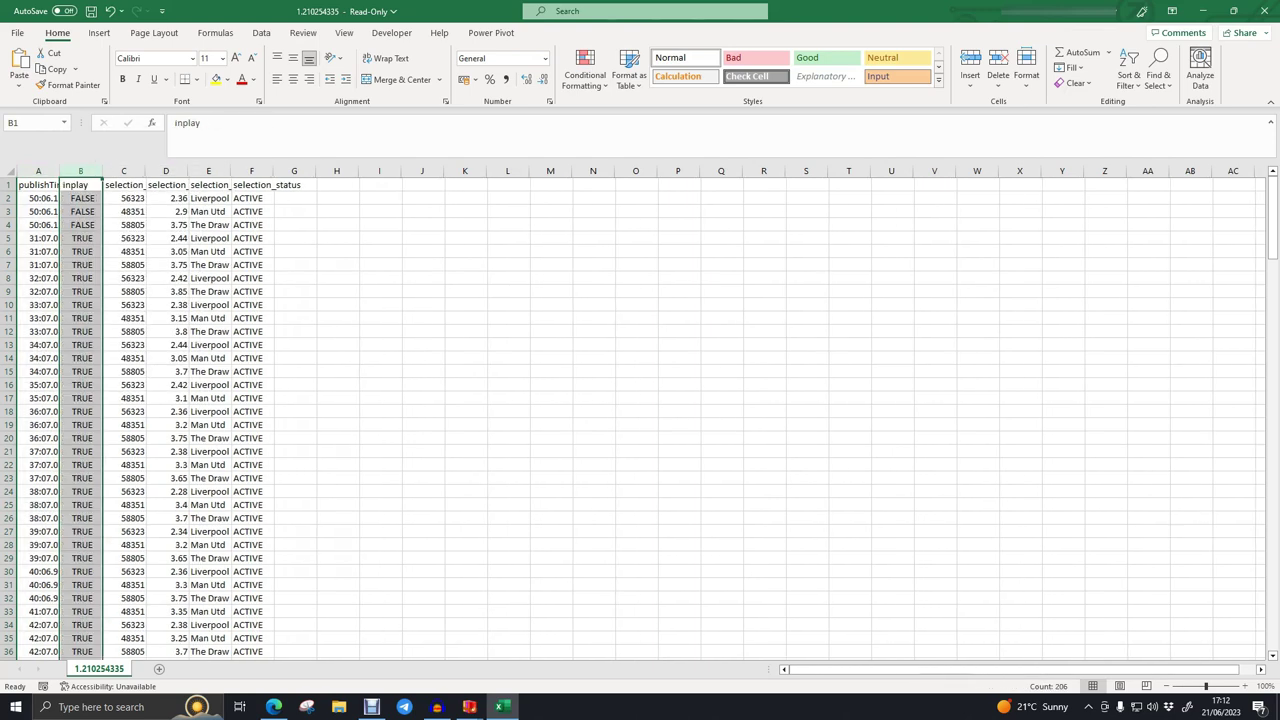
left_click(124, 279)
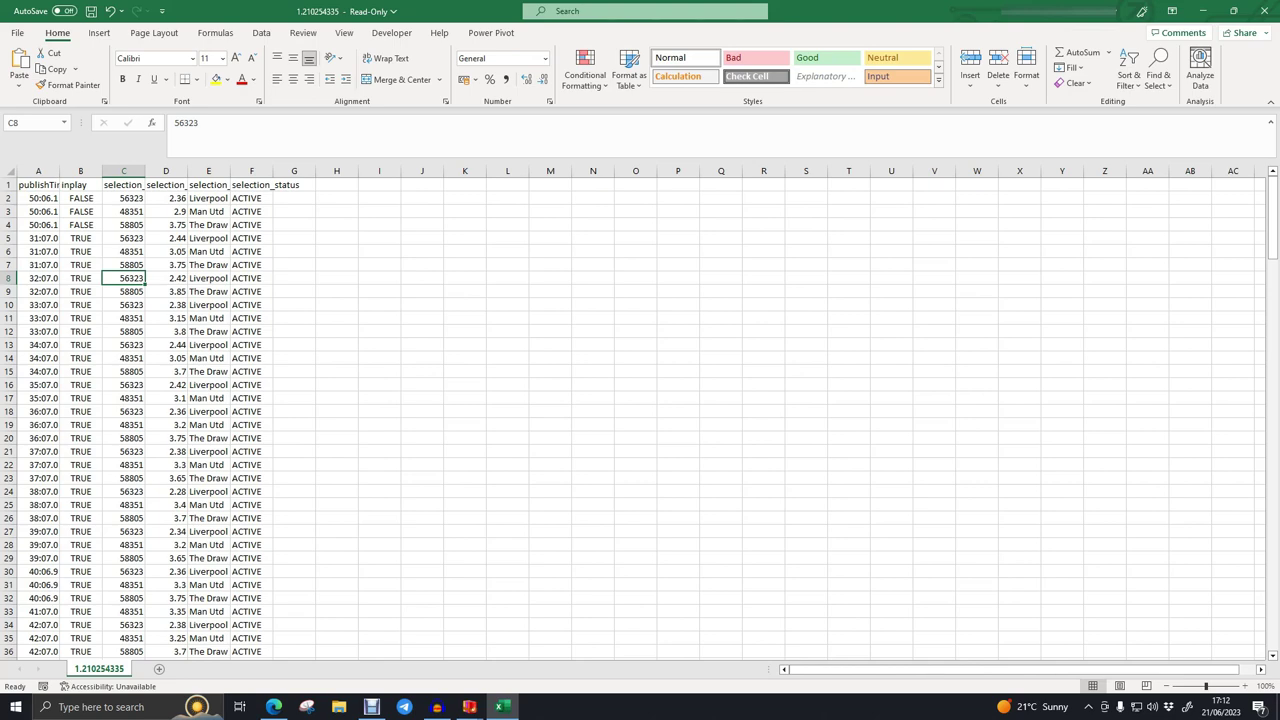
Delete rows 2 to 4, the pre-match entries with inplay FALSE
left_click_drag(9, 224, 9, 198)
right_click(9, 198)
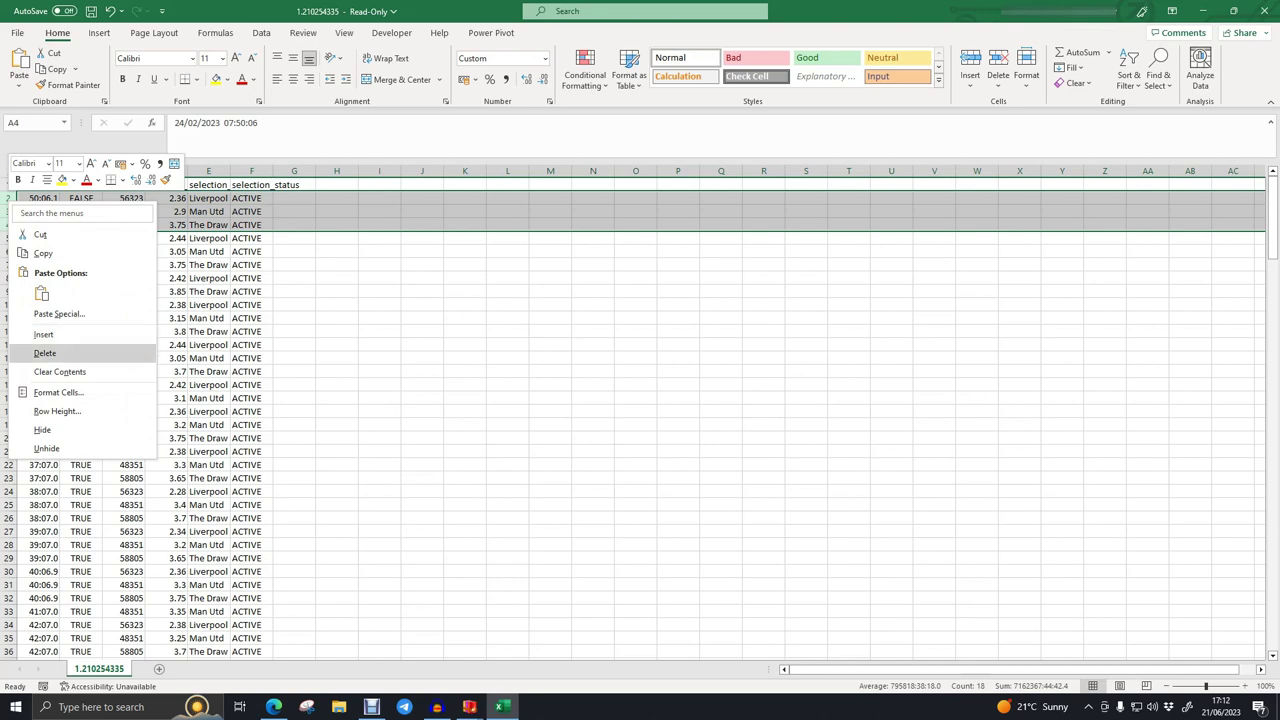
key("Escape")
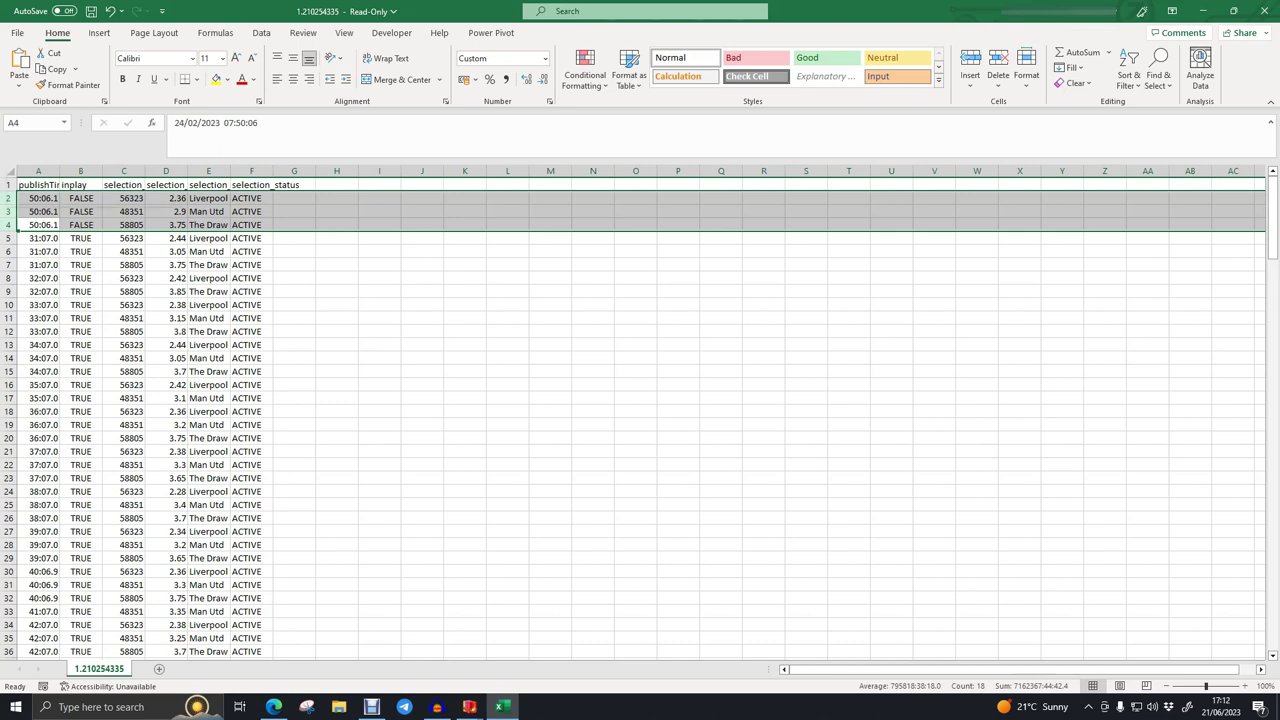
right_click(9, 214)
left_click(60, 368)
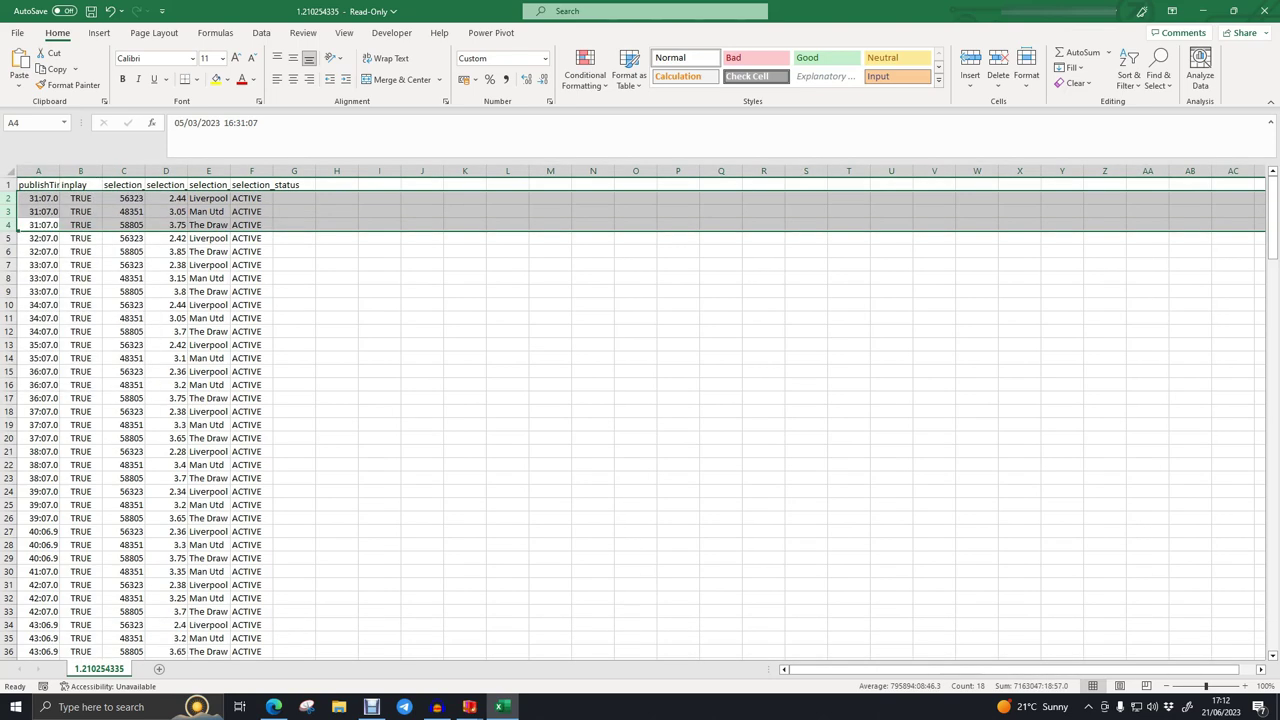
Add filters to the header row of the whole sheet and check the inplay filter values without applying any
left_click(8, 177)
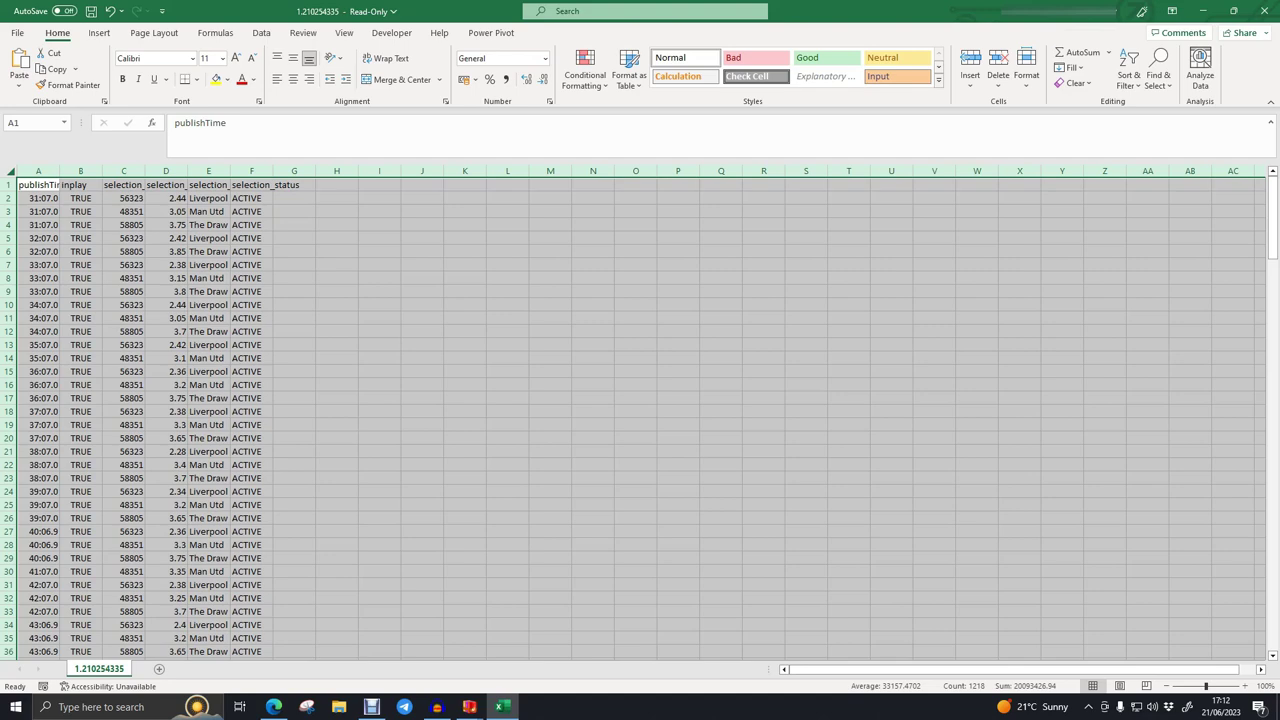
left_click(261, 32)
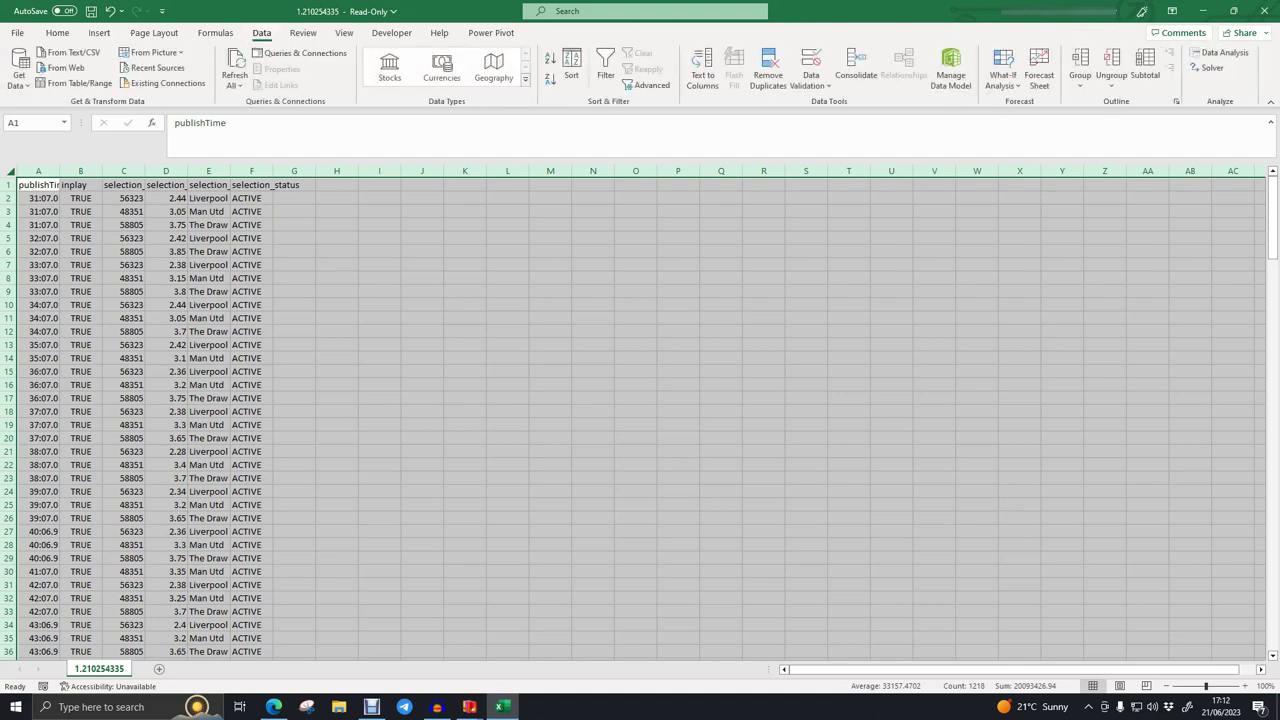
left_click(605, 70)
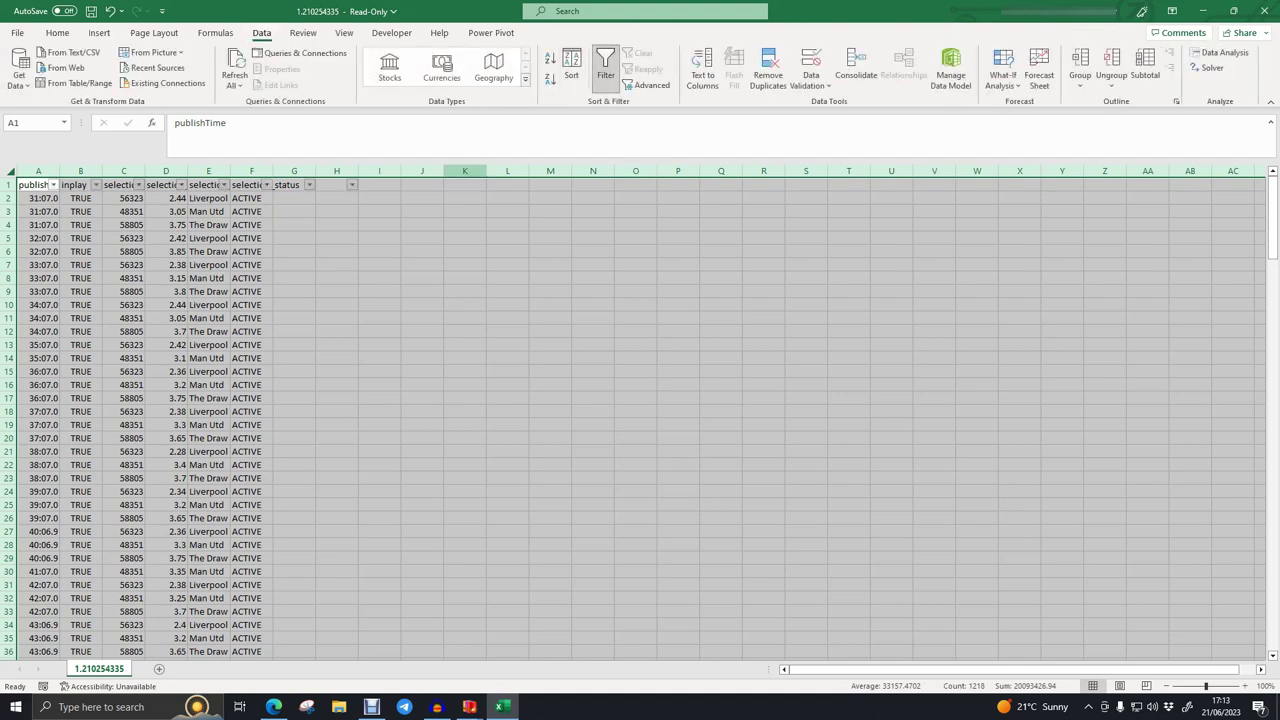
left_click(208, 224)
left_click(95, 185)
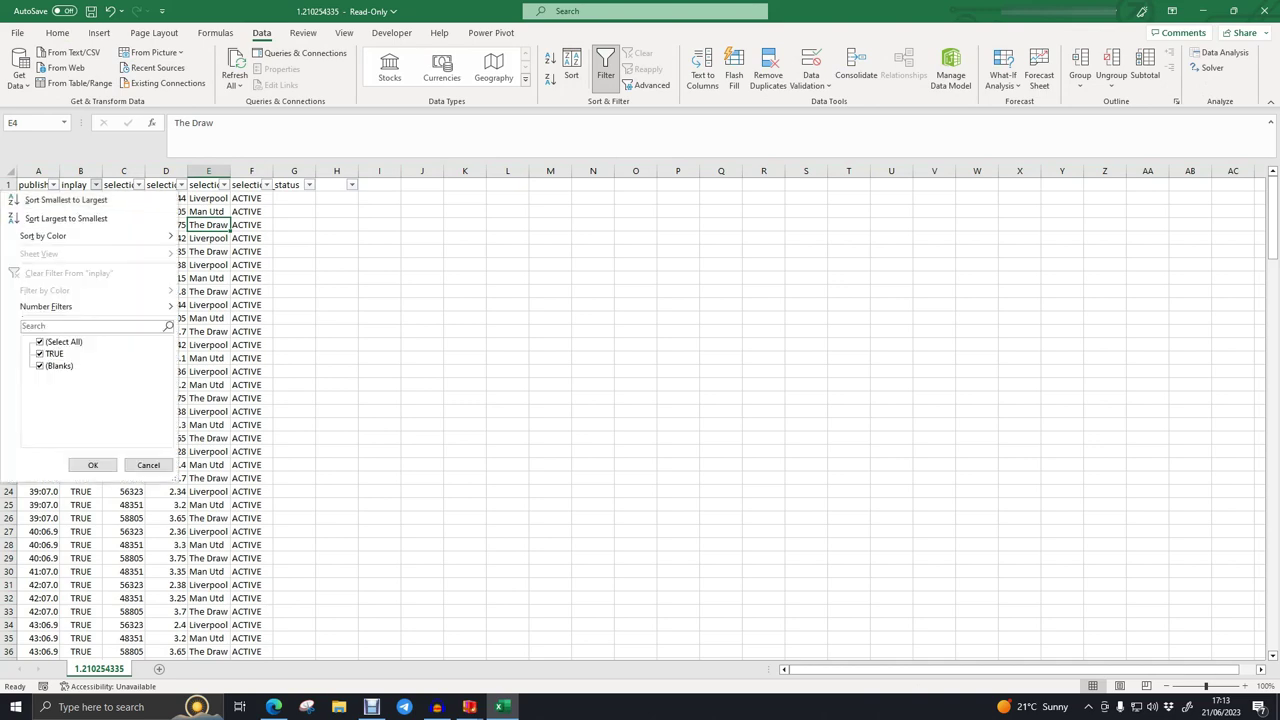
left_click(148, 465)
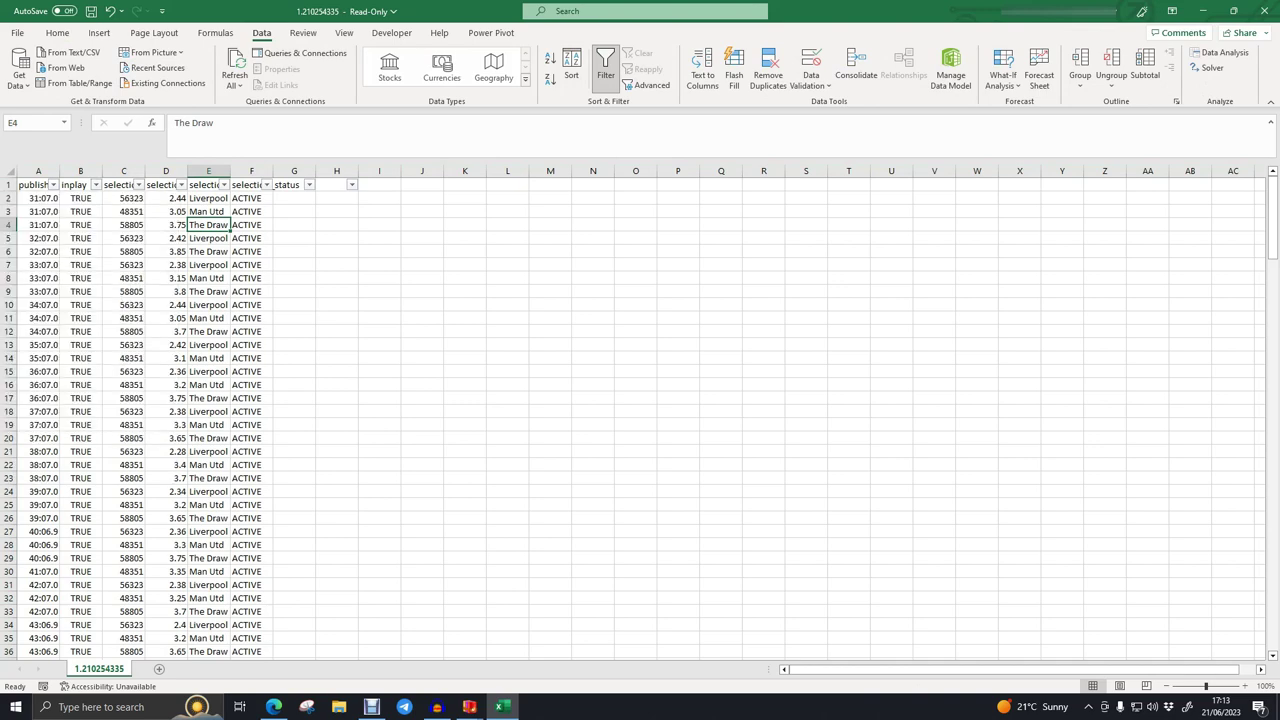
Delete the selection_selectionId and selection_status columns
left_click(166, 252)
left_click(123, 171)
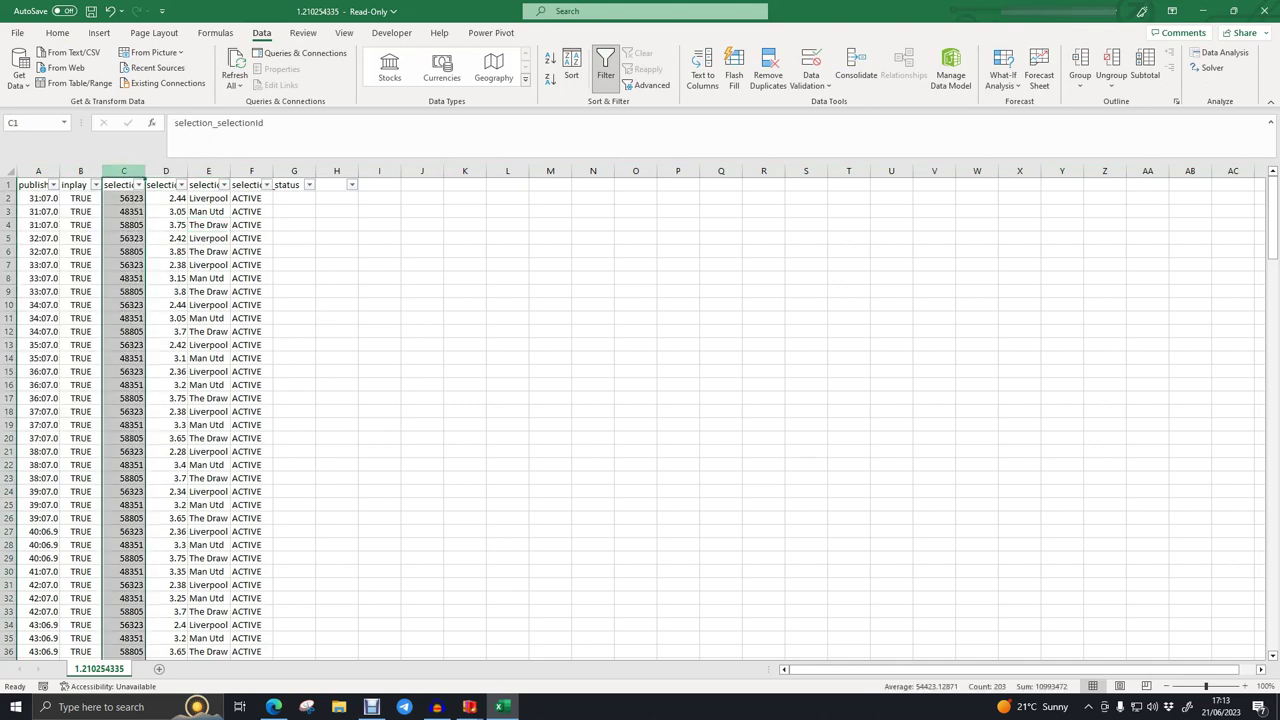
right_click(128, 171)
left_click(160, 326)
left_click(166, 265)
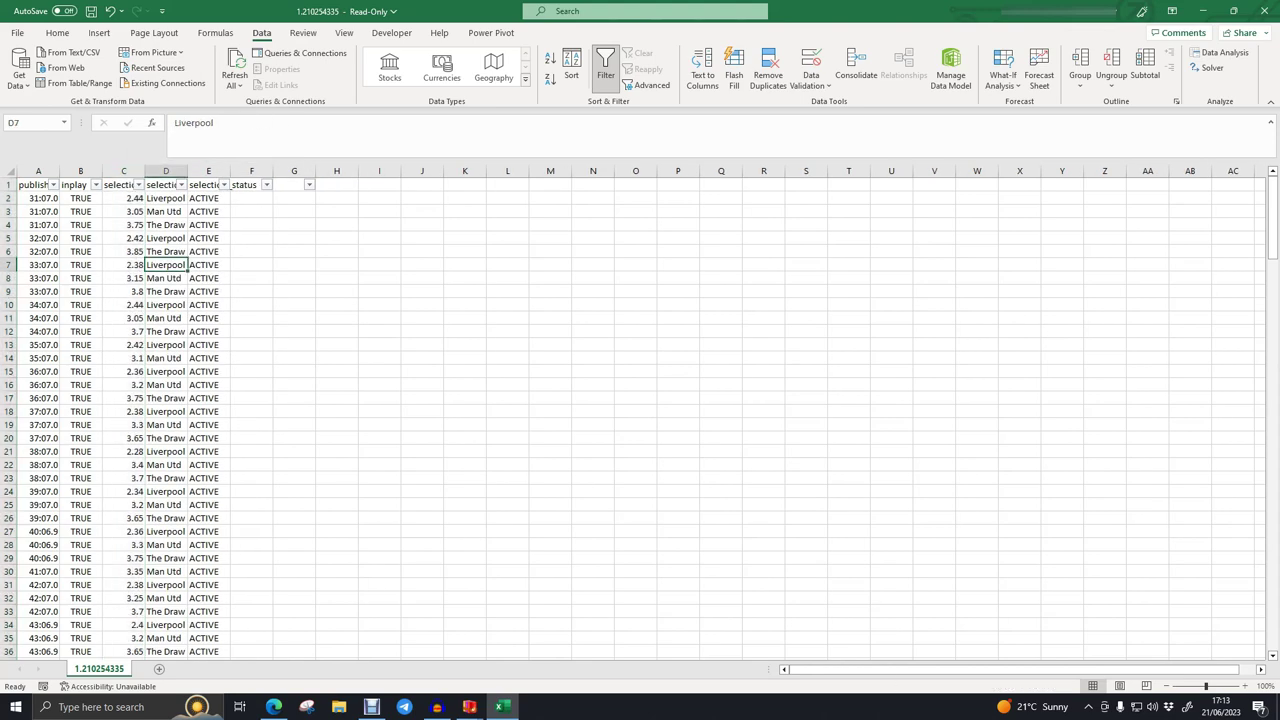
left_click(208, 171)
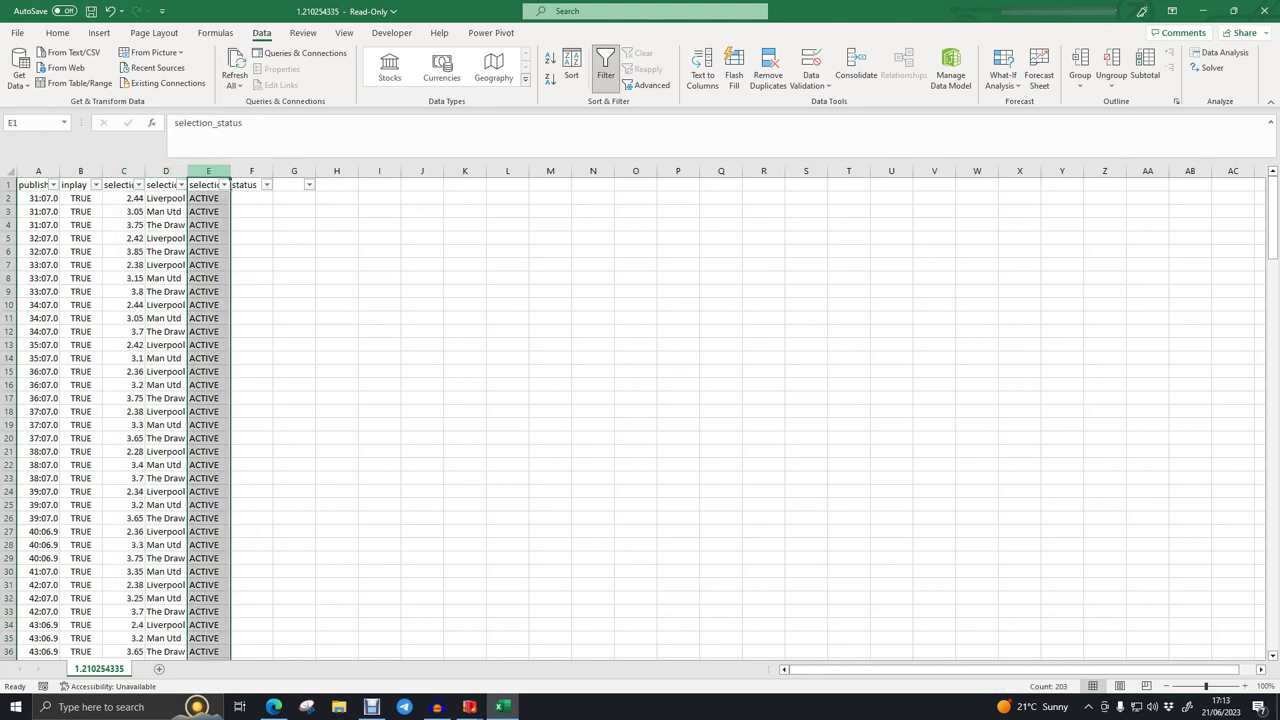
right_click(212, 171)
left_click(253, 327)
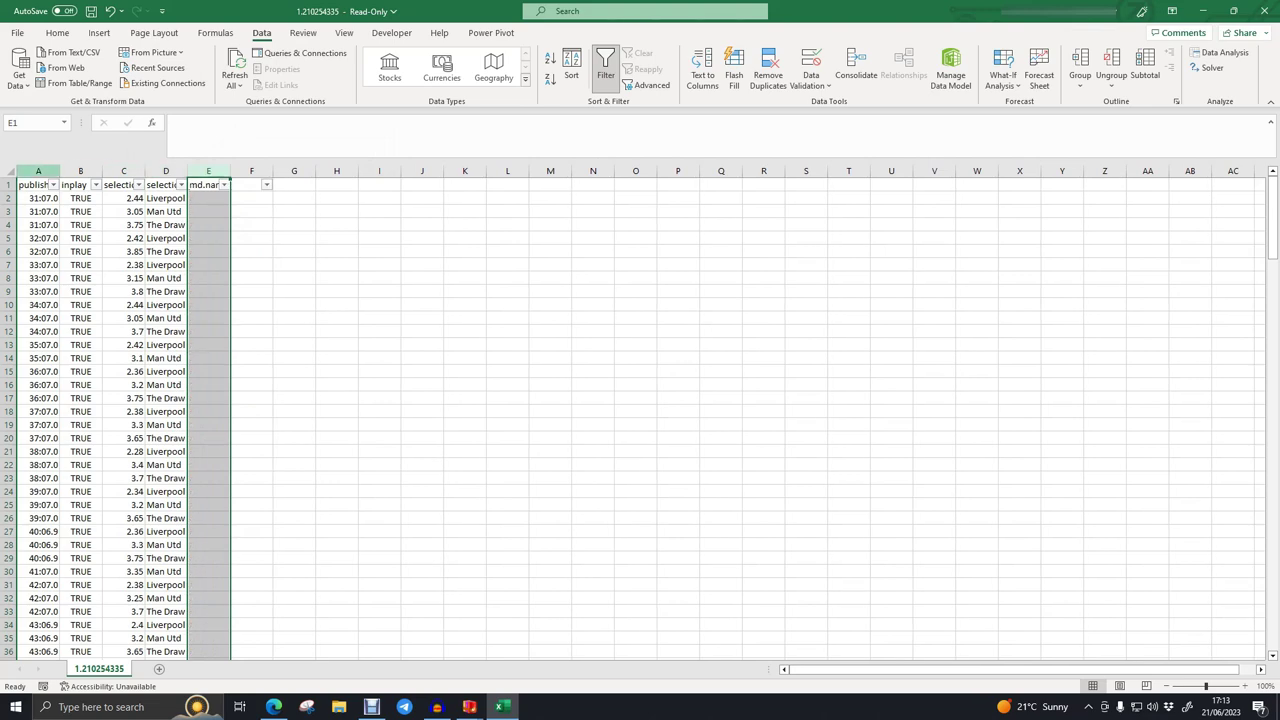
Autofit the width of all columns and look over the first last-traded prices
left_click(7, 172)
double_click(102, 171)
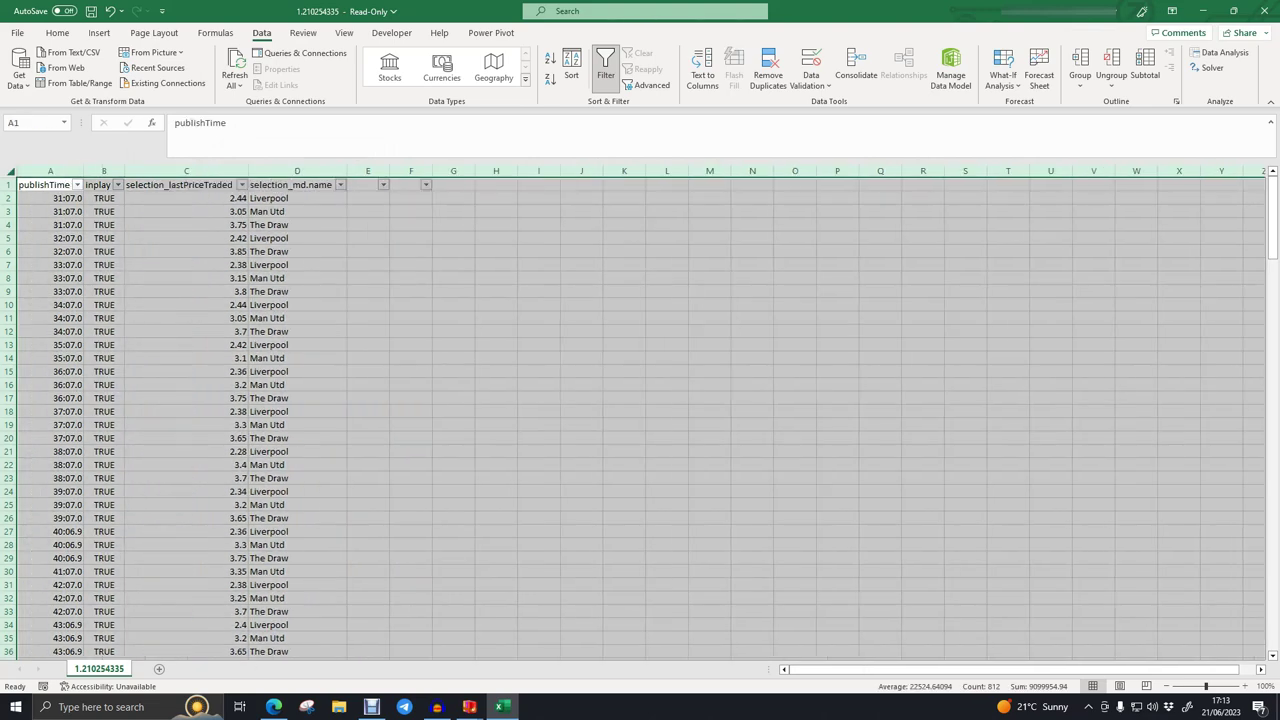
left_click(186, 305)
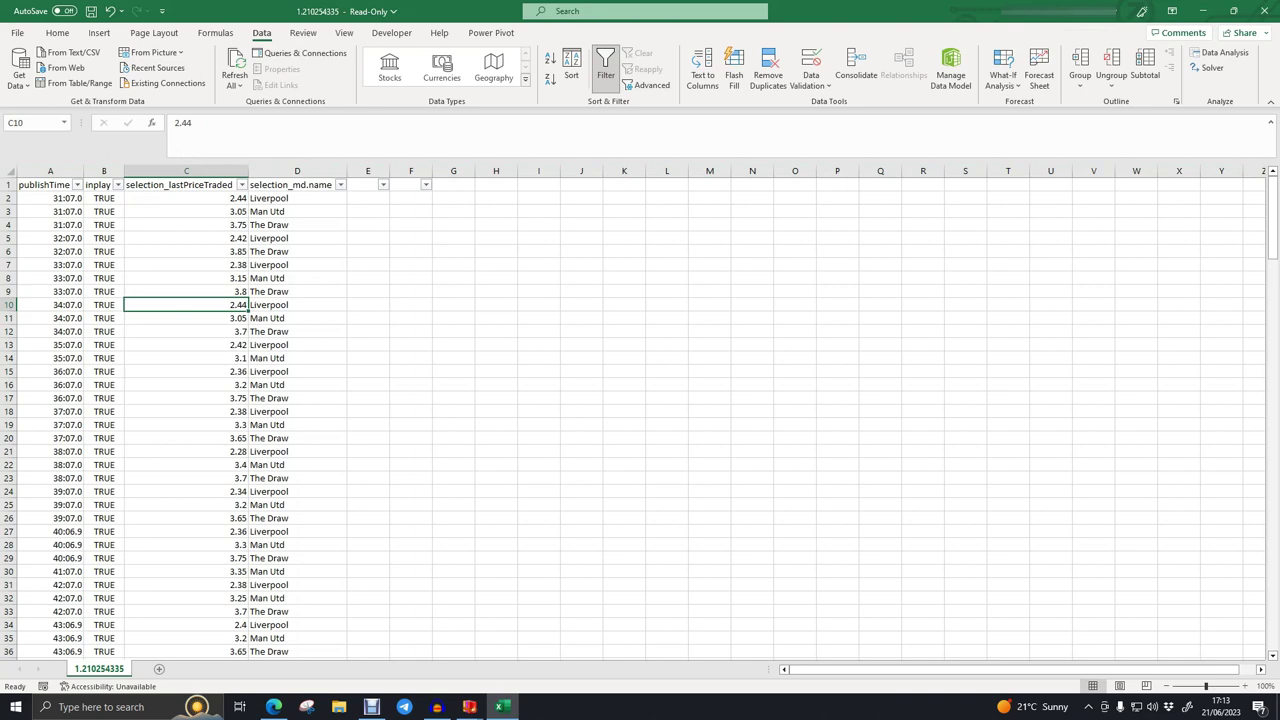
left_click_drag(186, 198, 186, 371)
Check the full date and time stored behind several publishTime cells
left_click_drag(50, 264, 50, 371)
left_click(50, 252)
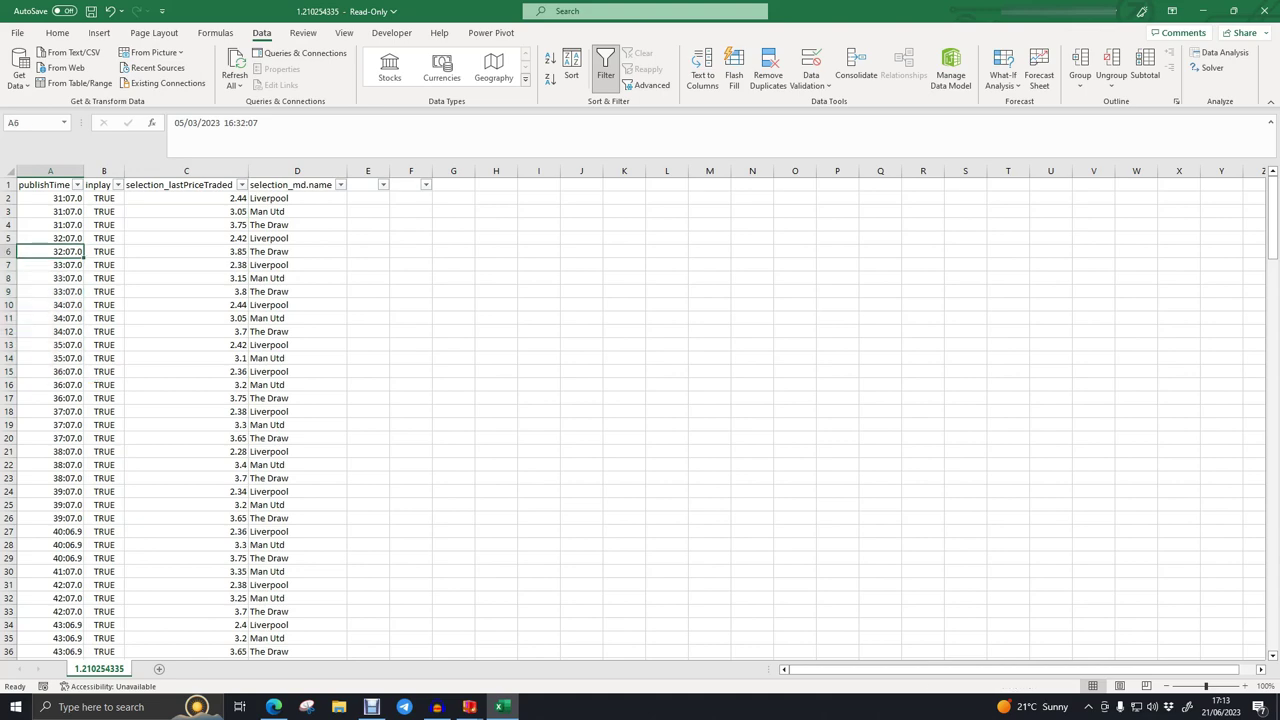
left_click(50, 212)
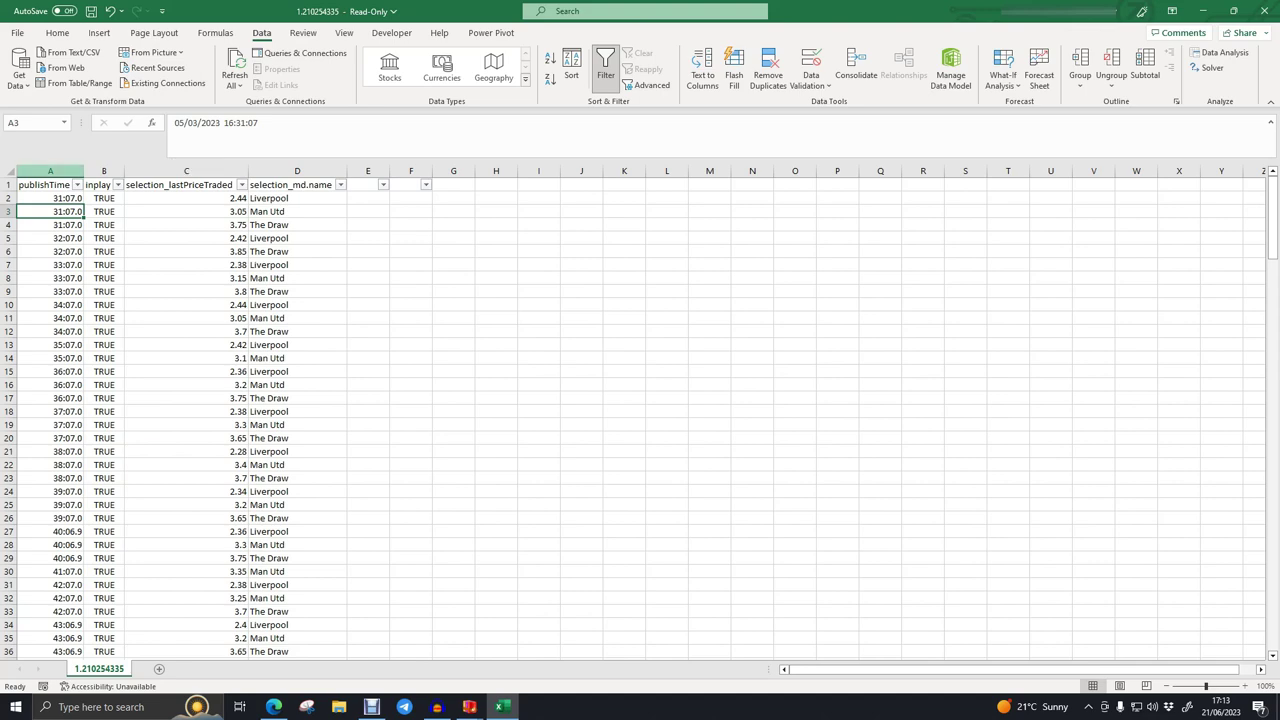
Format the whole publishTime column with a custom time format showing hours and minutes
left_click(50, 171)
right_click(58, 175)
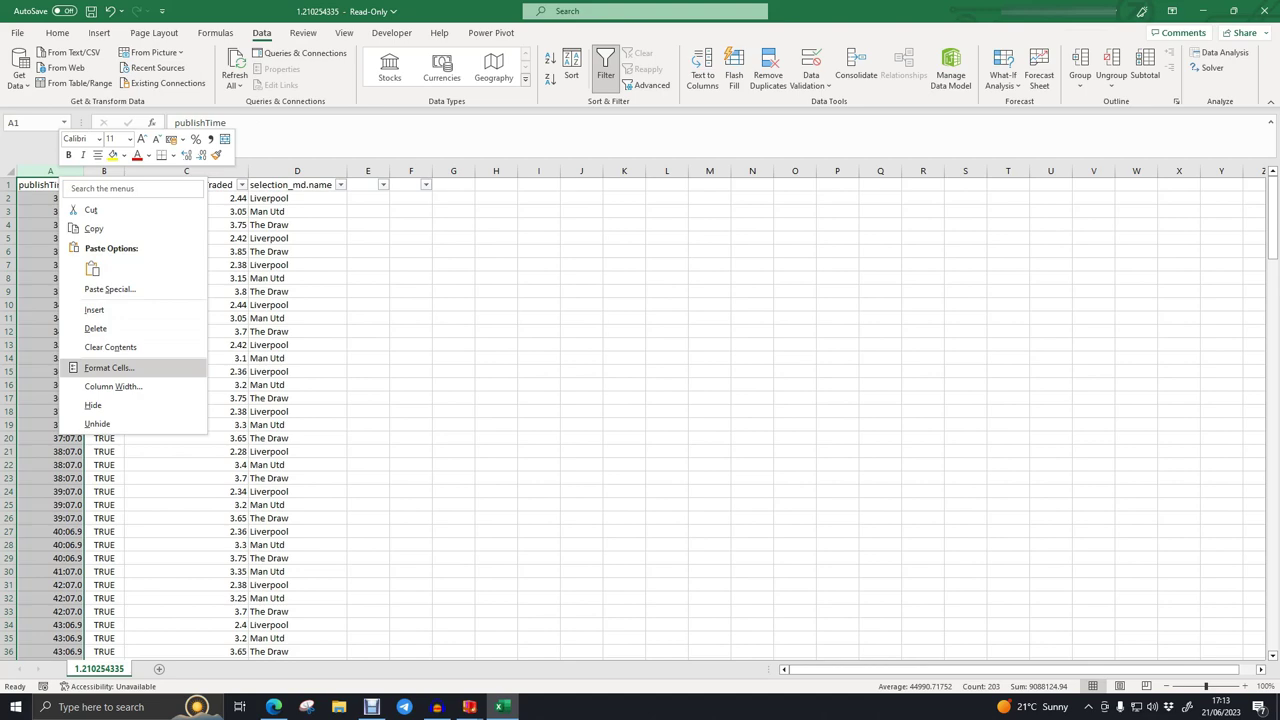
left_click(108, 367)
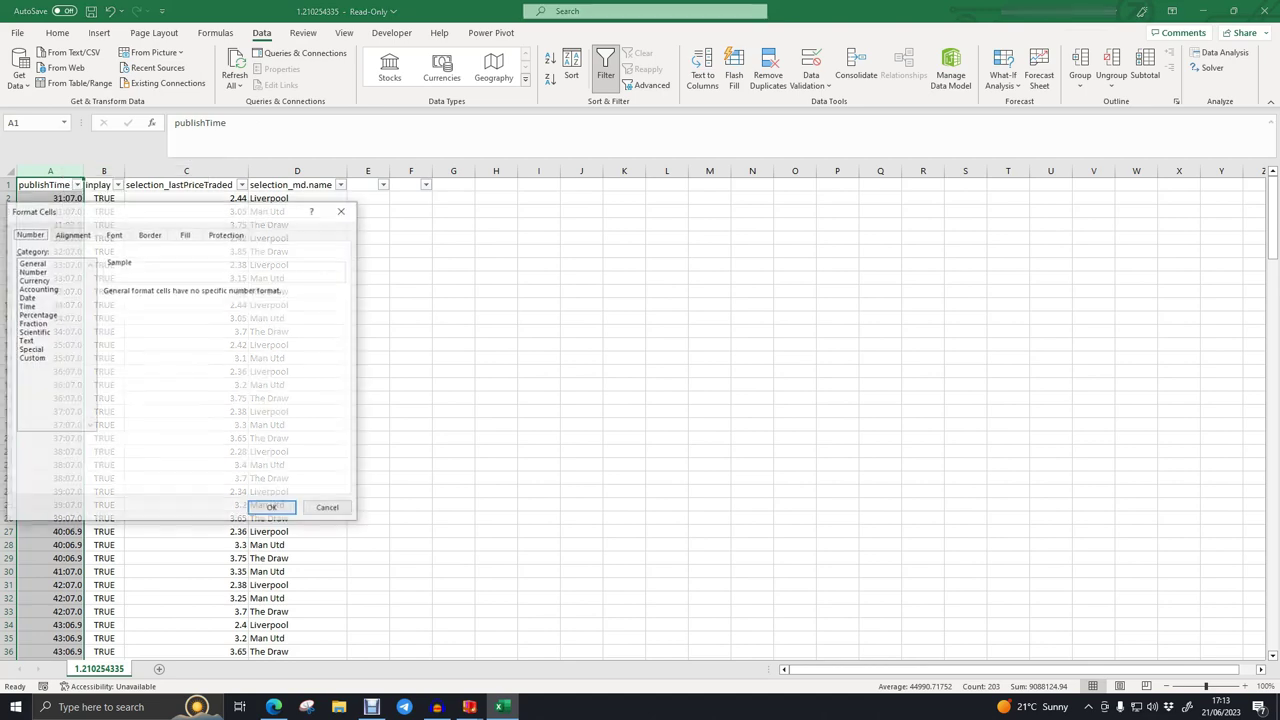
left_click(32, 358)
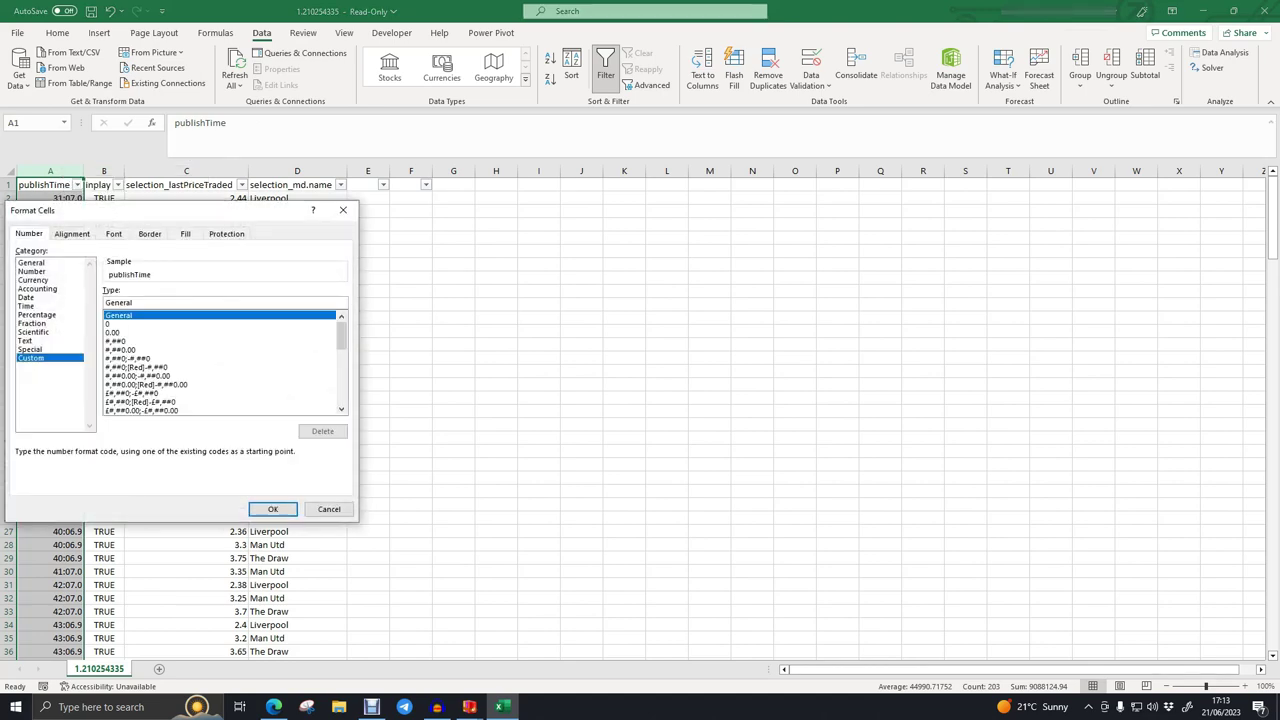
scroll(341, 340, "down", 4)
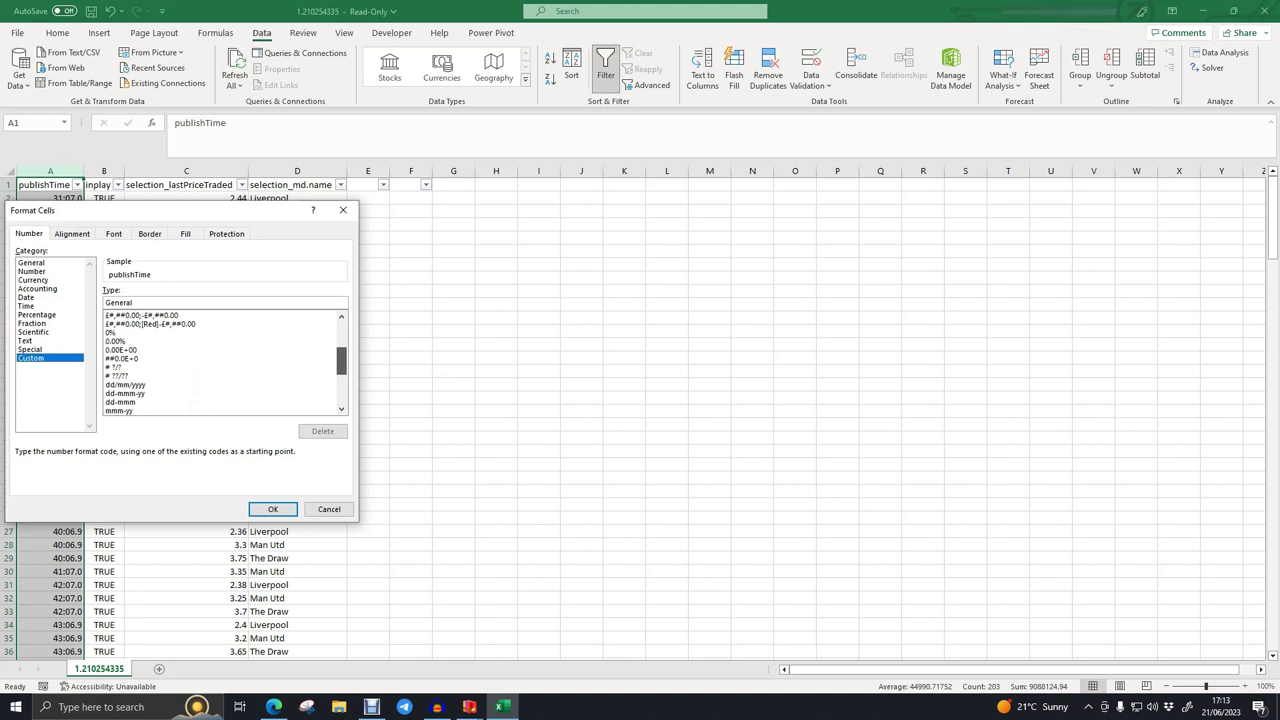
scroll(341, 362, "down", 1)
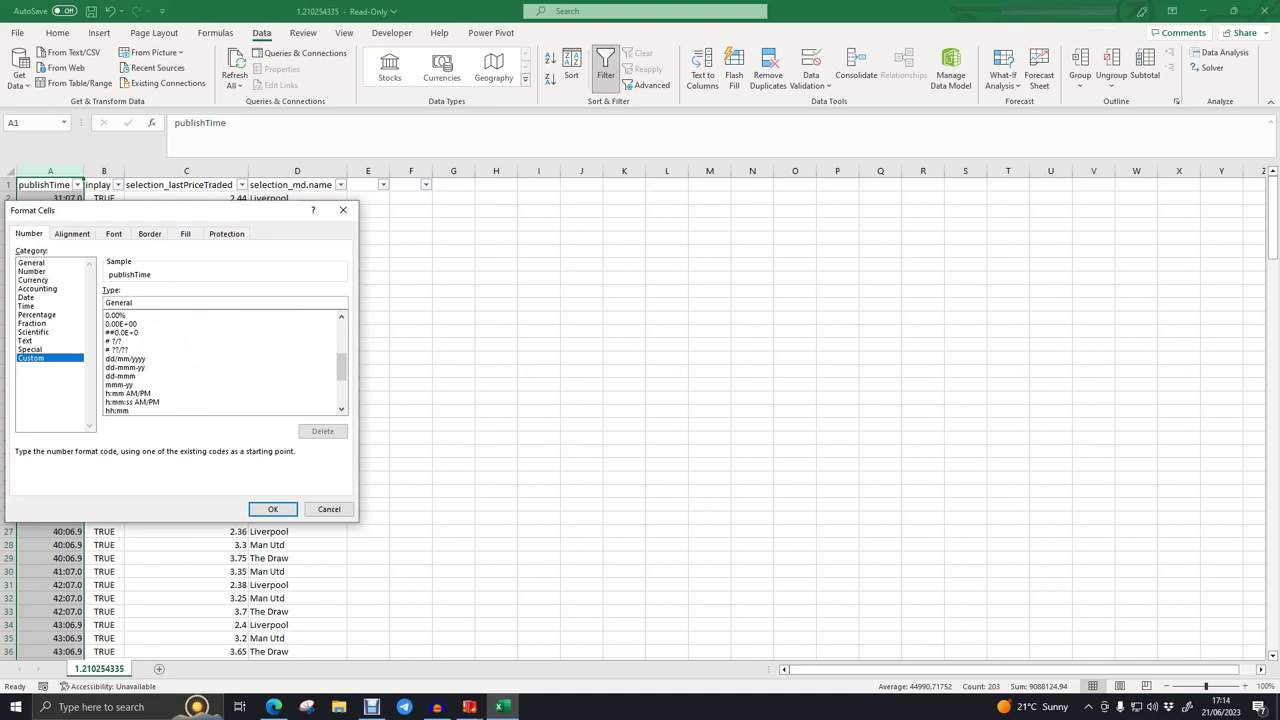
scroll(341, 368, "down", 2)
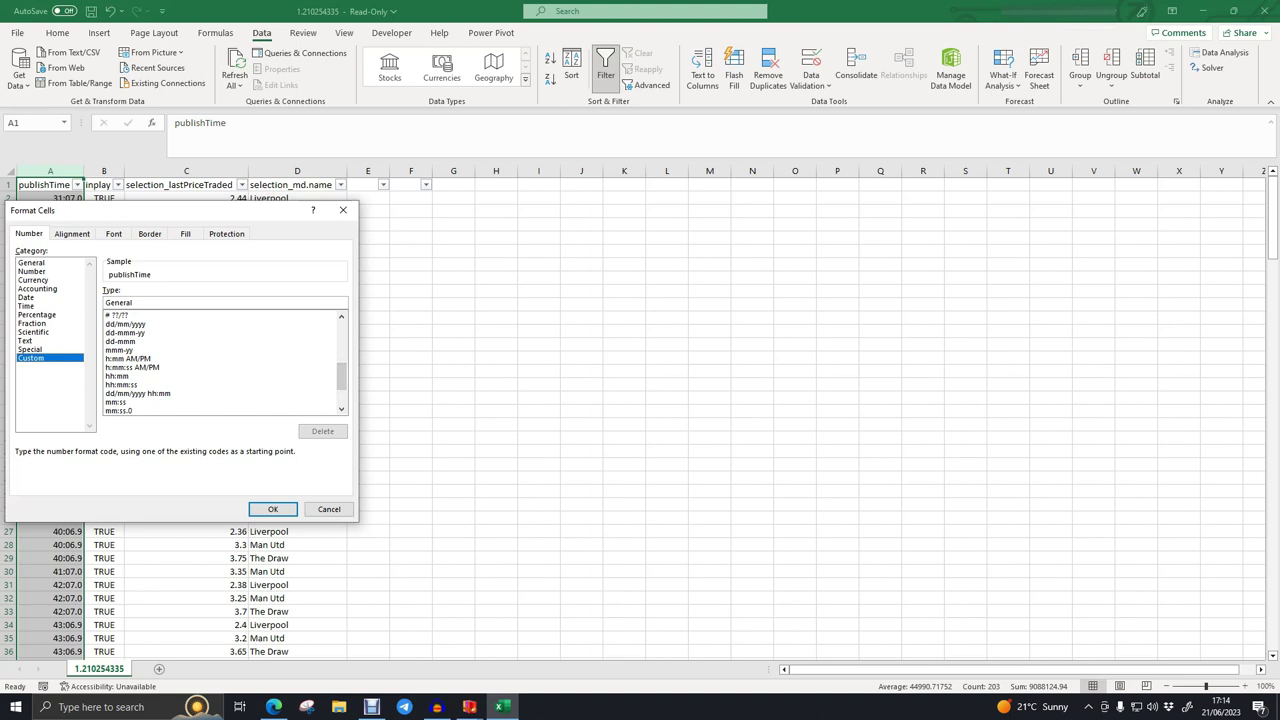
left_click(138, 394)
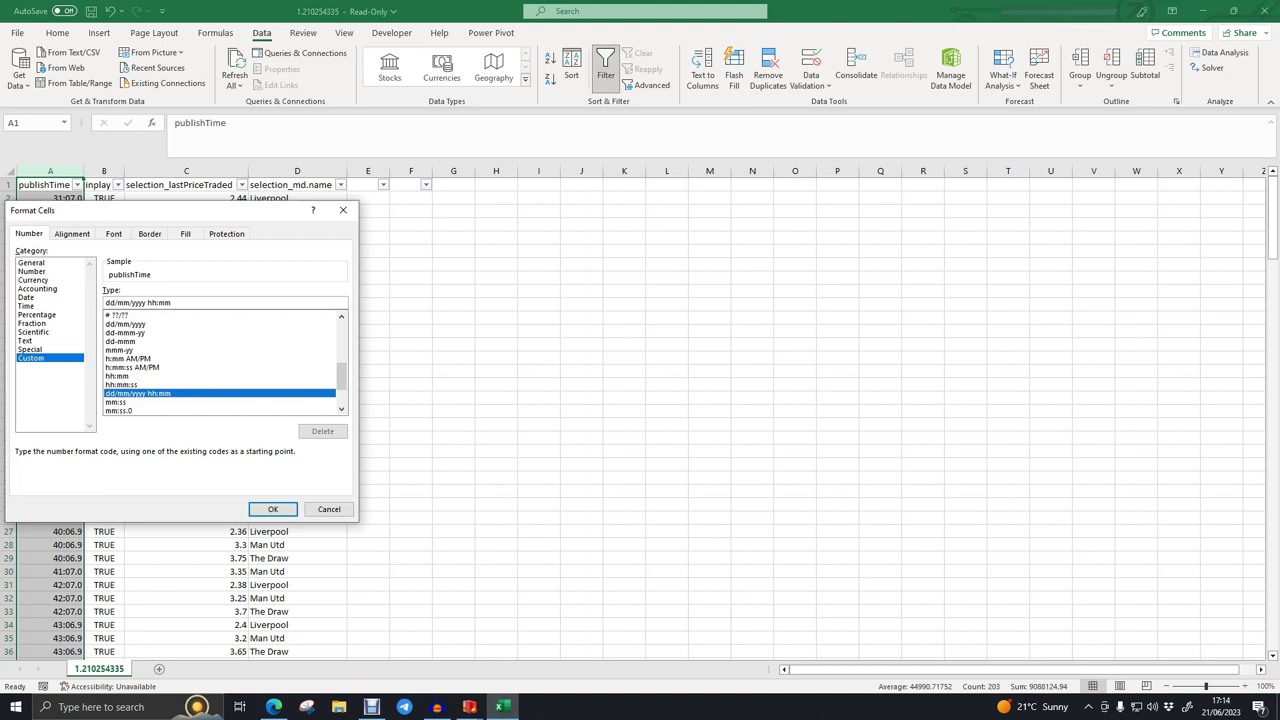
left_click(138, 385)
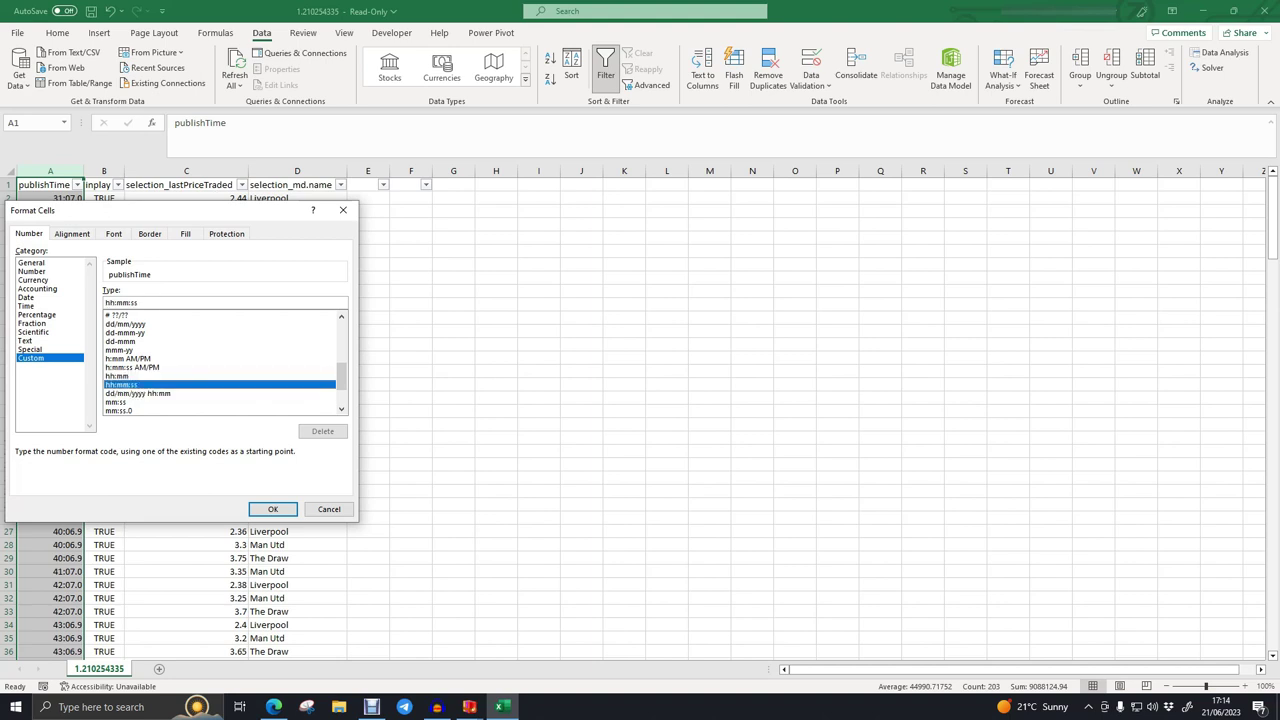
left_click(272, 509)
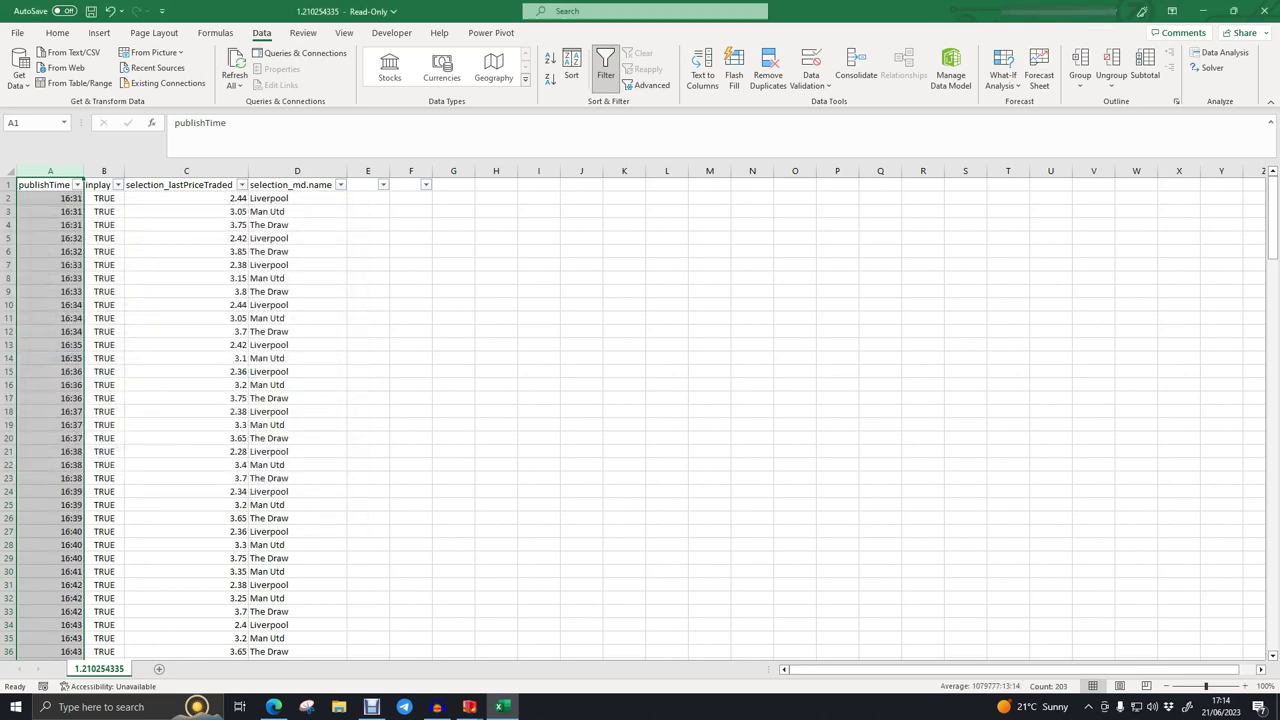
left_click(50, 239)
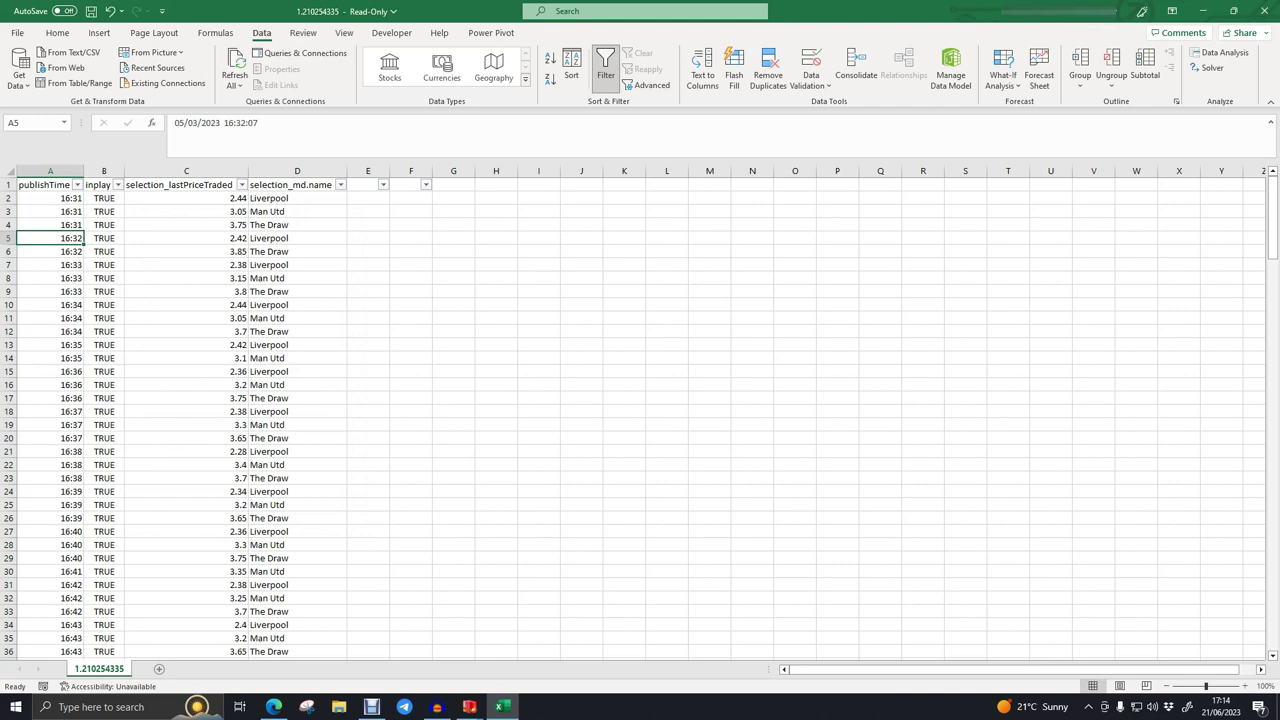
Enter the formula =A2-$A$2 in E2 to calculate the time elapsed since the first in-play entry
left_click(368, 198)
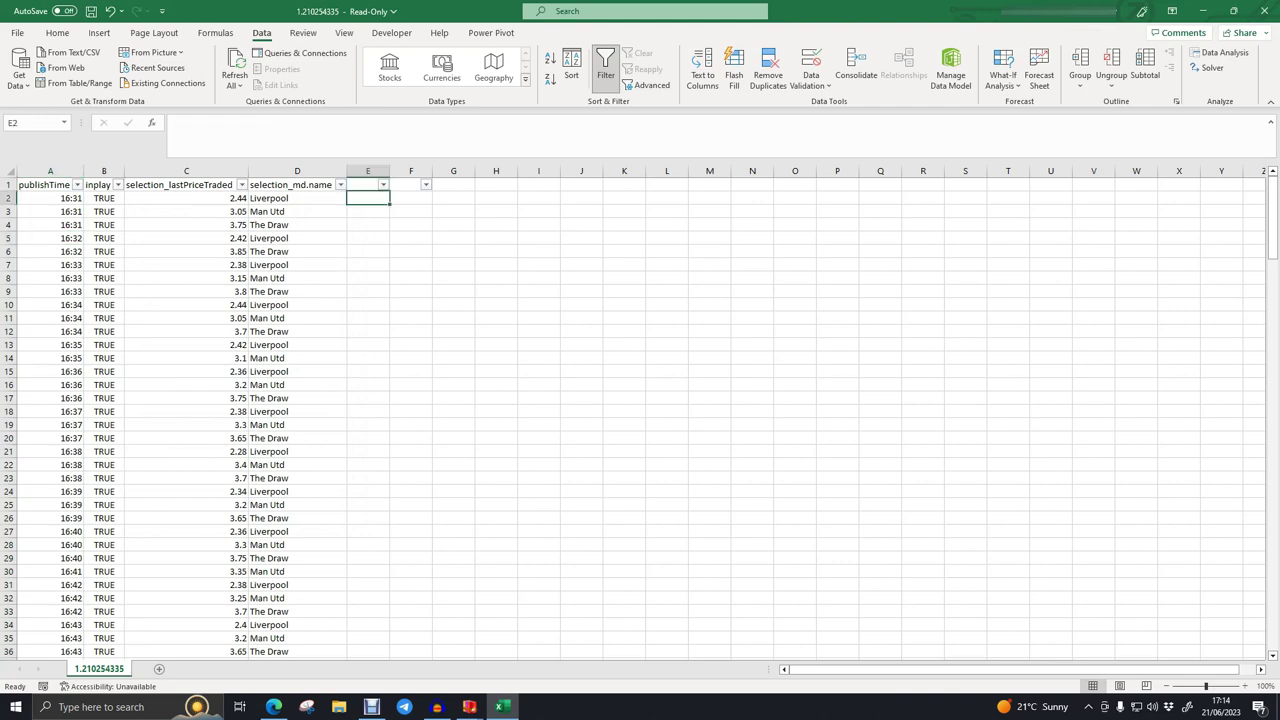
type("=")
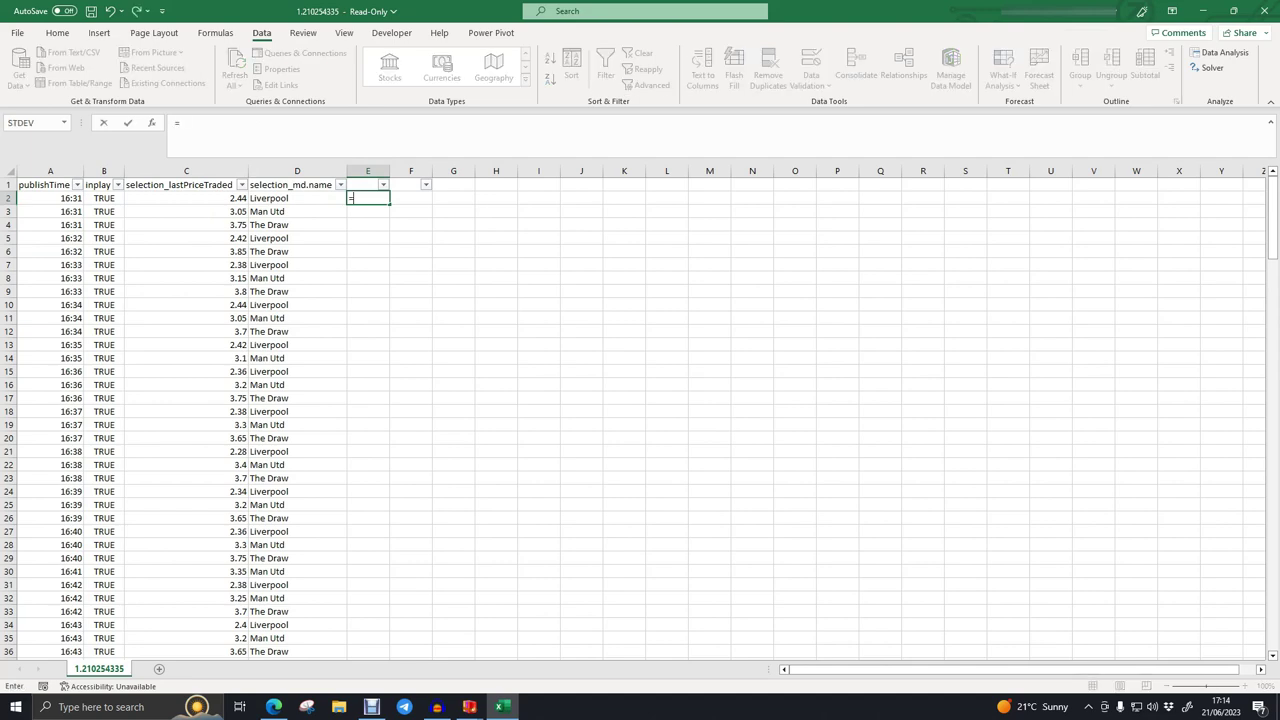
left_click(50, 198)
type("-")
left_click(78, 198)
key("F4")
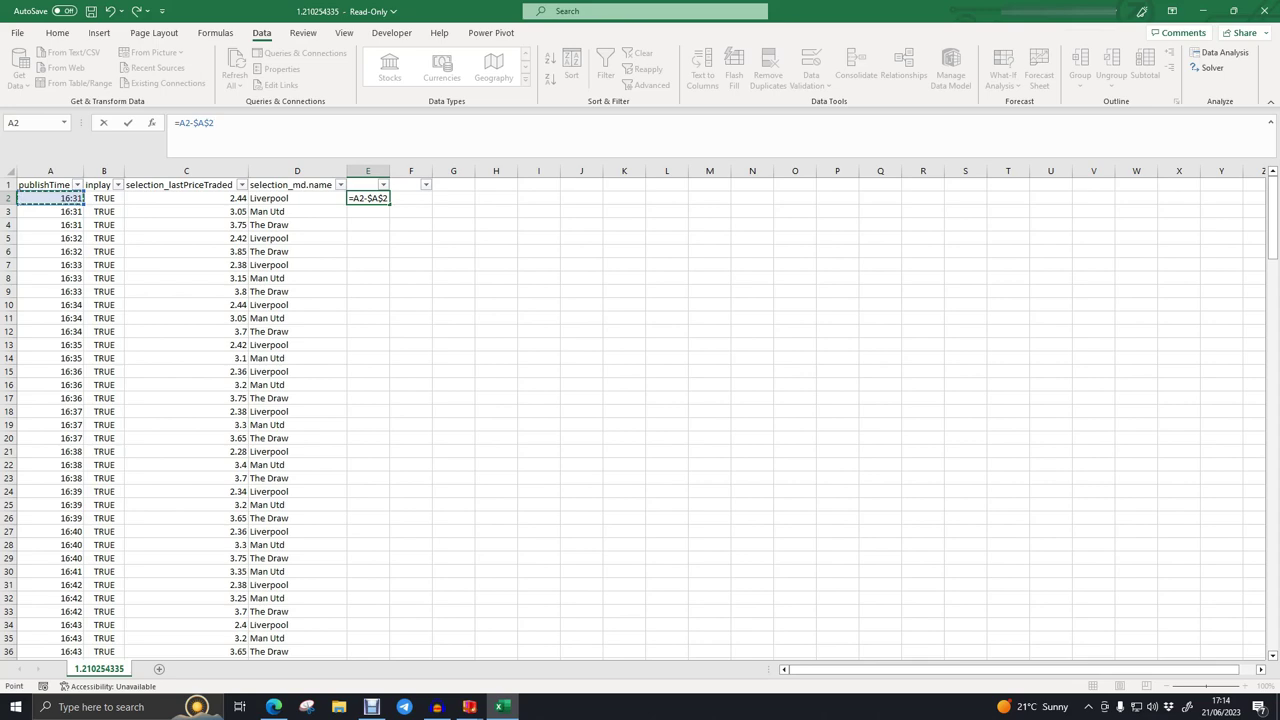
key("Return")
Fill the elapsed-time formula down column E to row 203 and look over the resulting times
left_click(368, 198)
left_click_drag(389, 204, 389, 640)
left_click(411, 518)
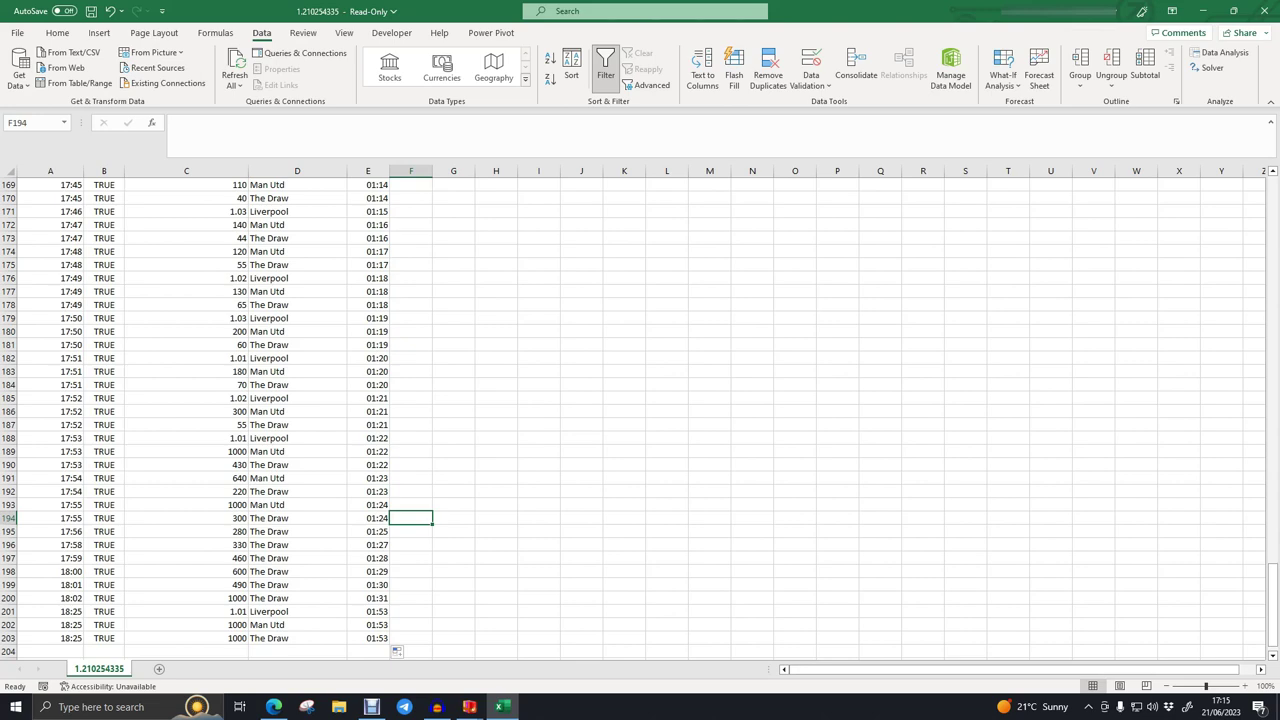
scroll(640, 410, "up", 20)
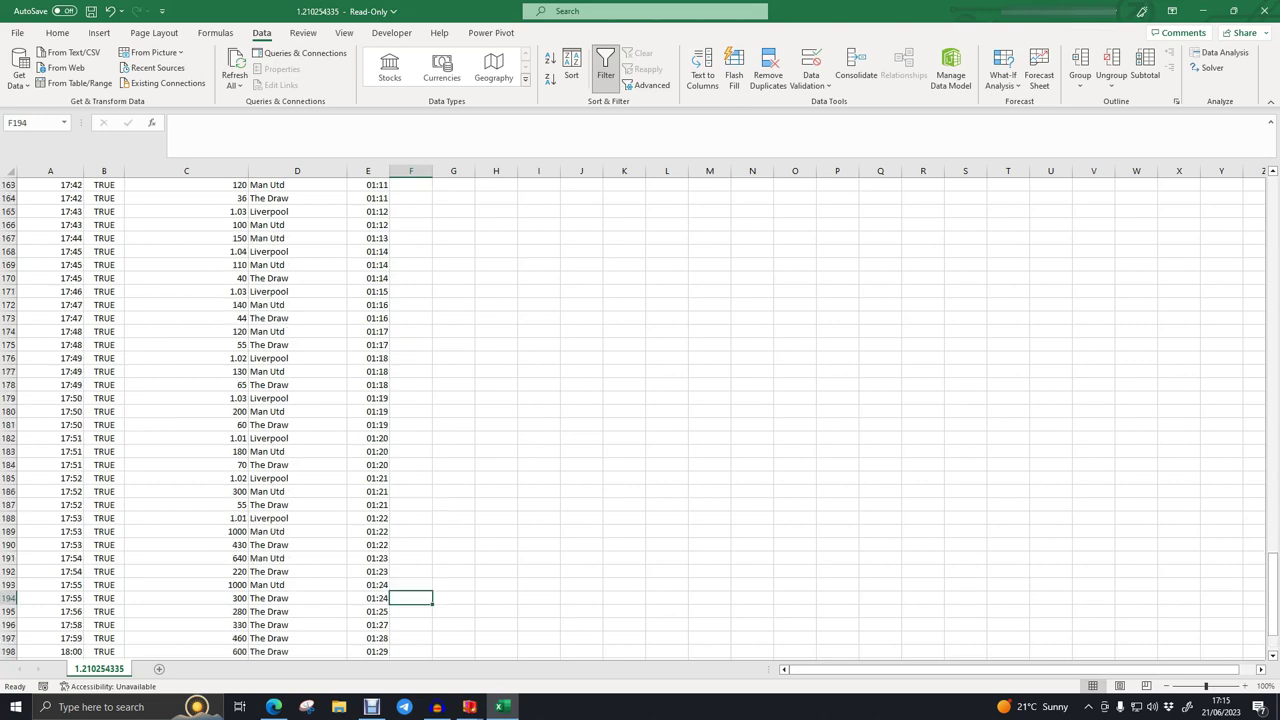
scroll(640, 410, "up", 20)
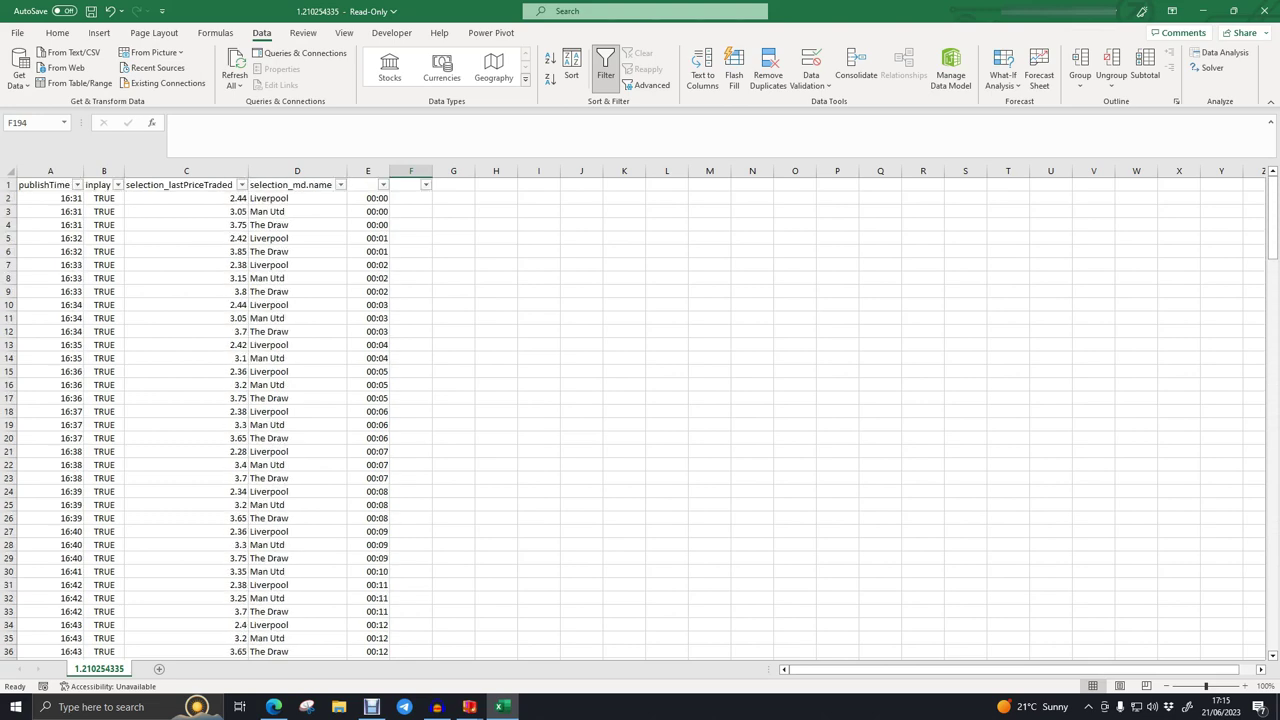
scroll(640, 410, "down", 15)
left_click_drag(372, 518, 410, 518)
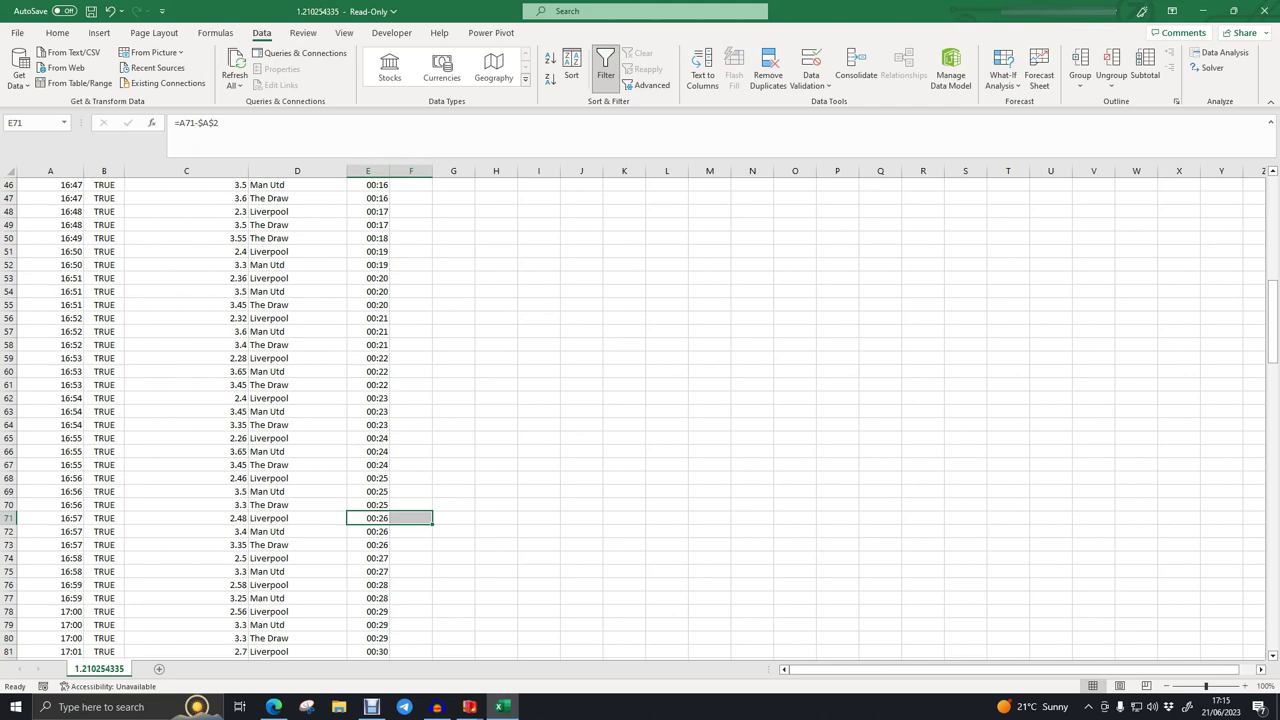
scroll(640, 410, "up", 15)
left_click(411, 198)
type("=")
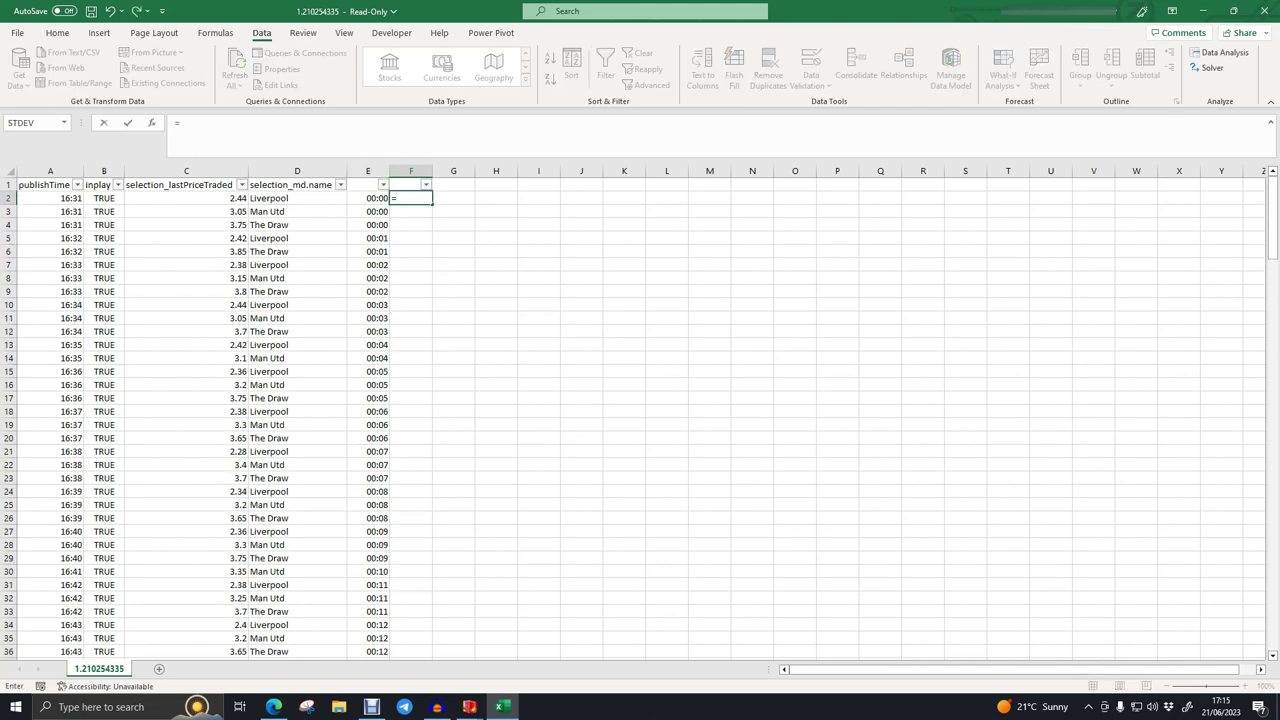
key("BackSpace")
key("Return")
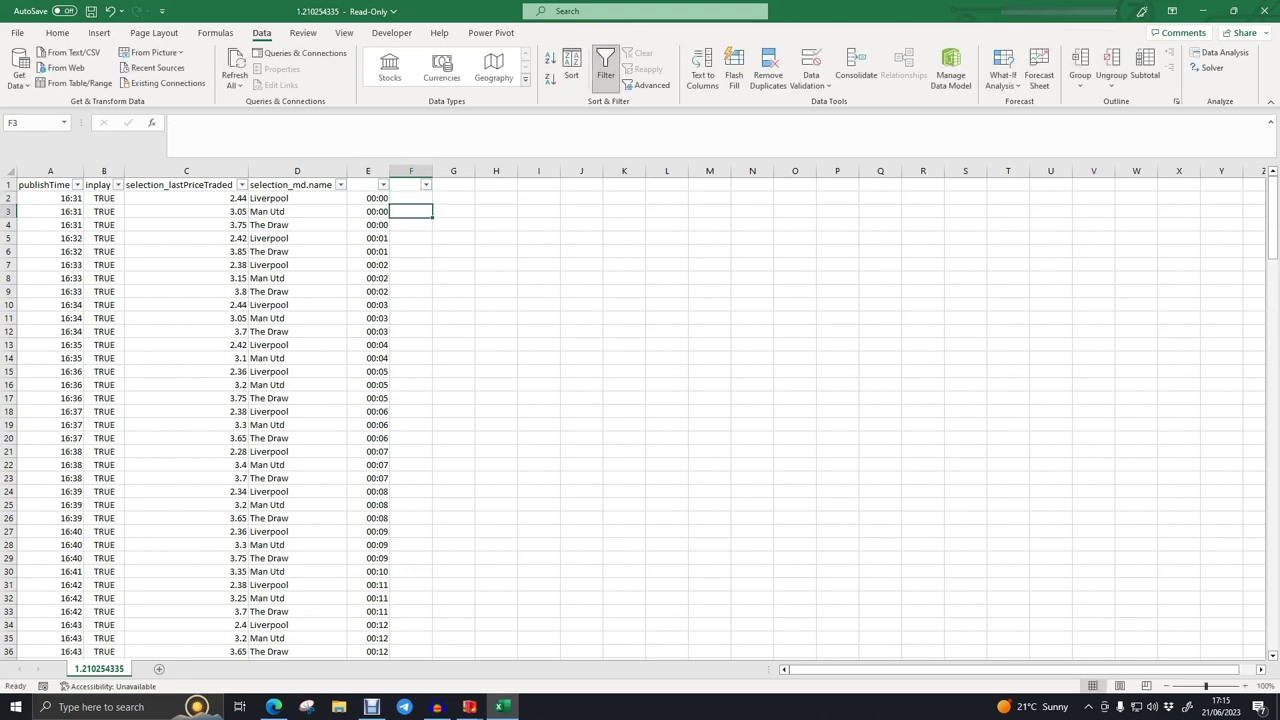
Filter the selection_md.name column to exclude Liverpool and The Draw, keeping Man Utd
left_click(340, 185)
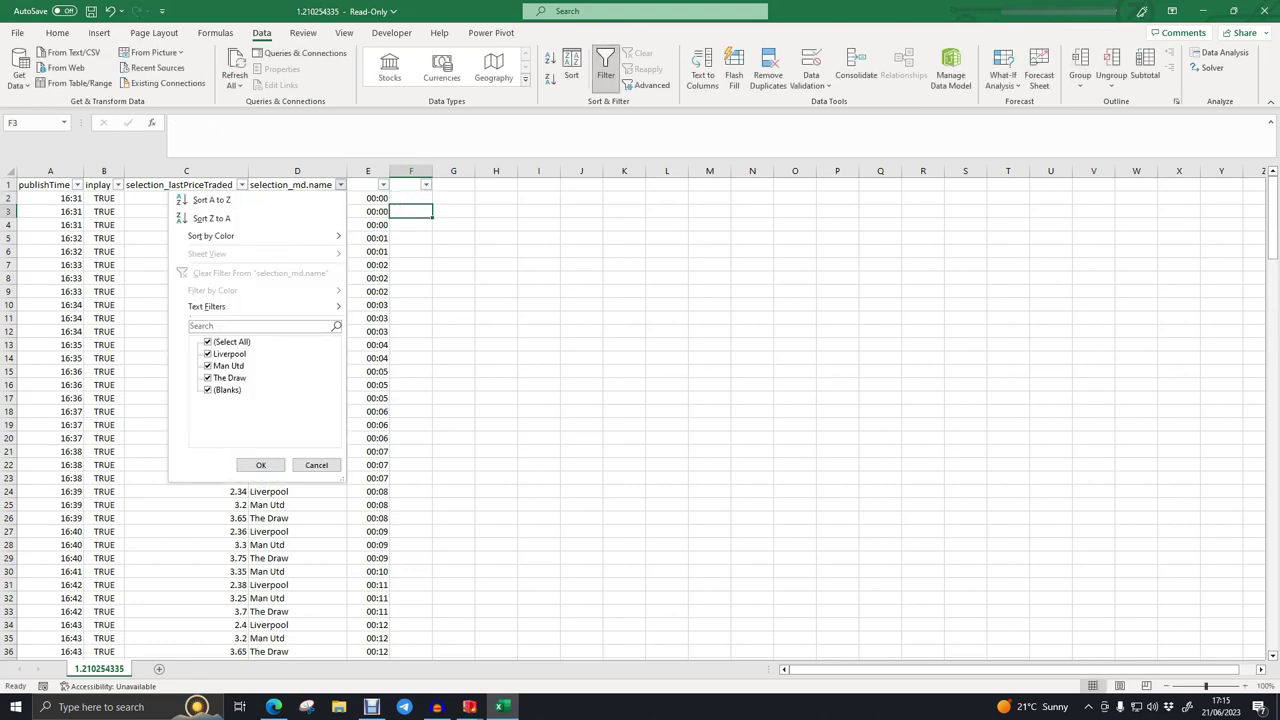
left_click(208, 354)
left_click(208, 378)
left_click(260, 465)
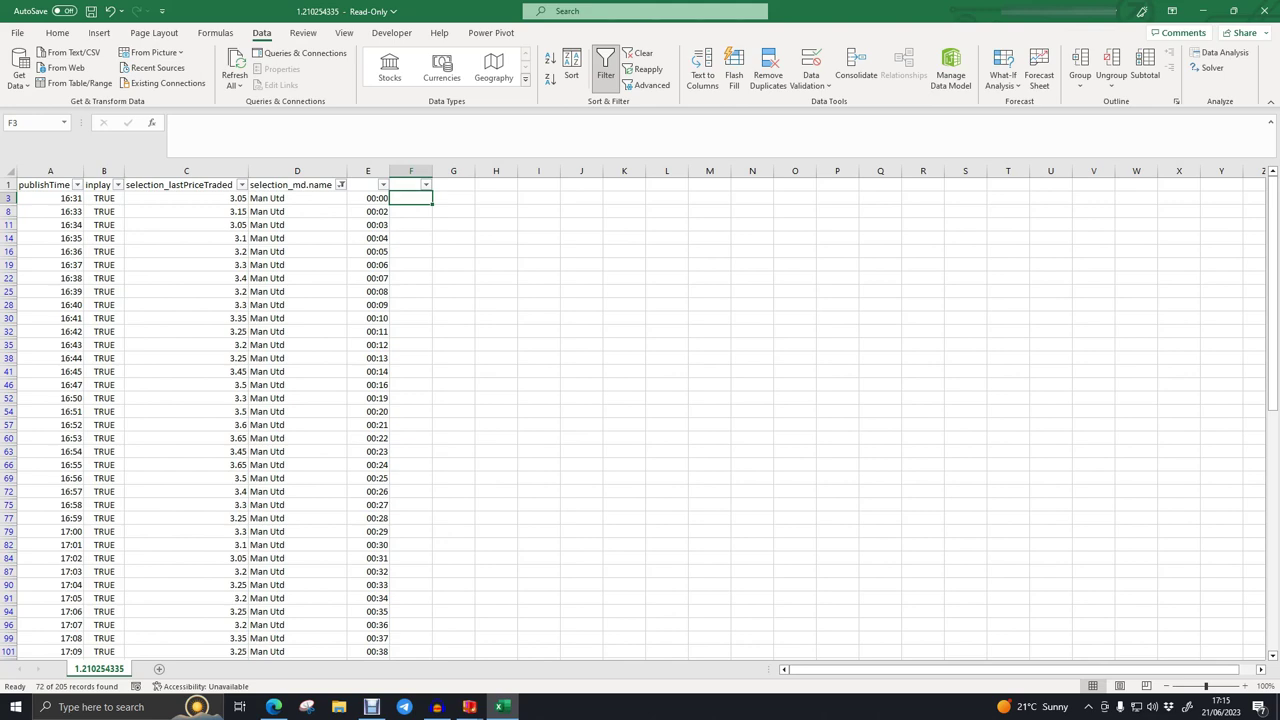
Enter =C3 in F3 and fill it down column F to the last Man Utd row, 202, to copy the traded prices
type("=")
left_click(186, 198)
key("Return")
left_click(411, 198)
left_click_drag(432, 204, 420, 641)
left_click(454, 452)
scroll(454, 452, "up", 13)
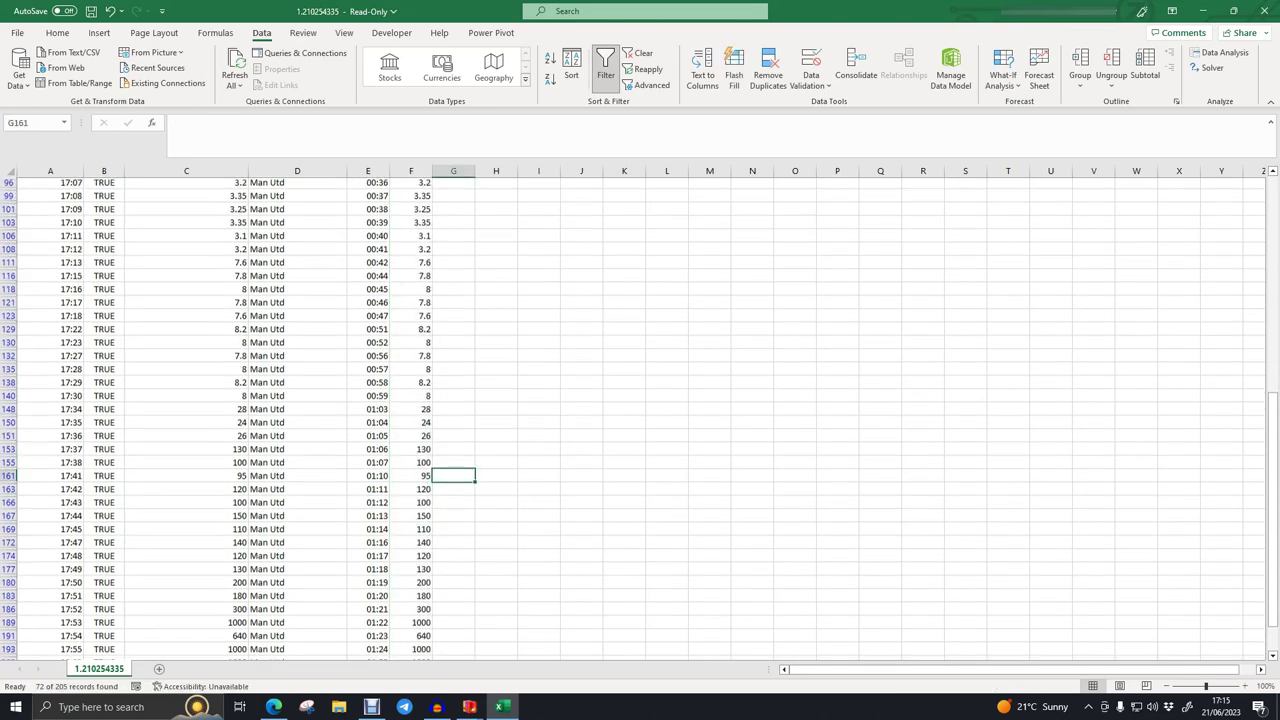
scroll(454, 452, "down", 6)
scroll(640, 418, "down", 12)
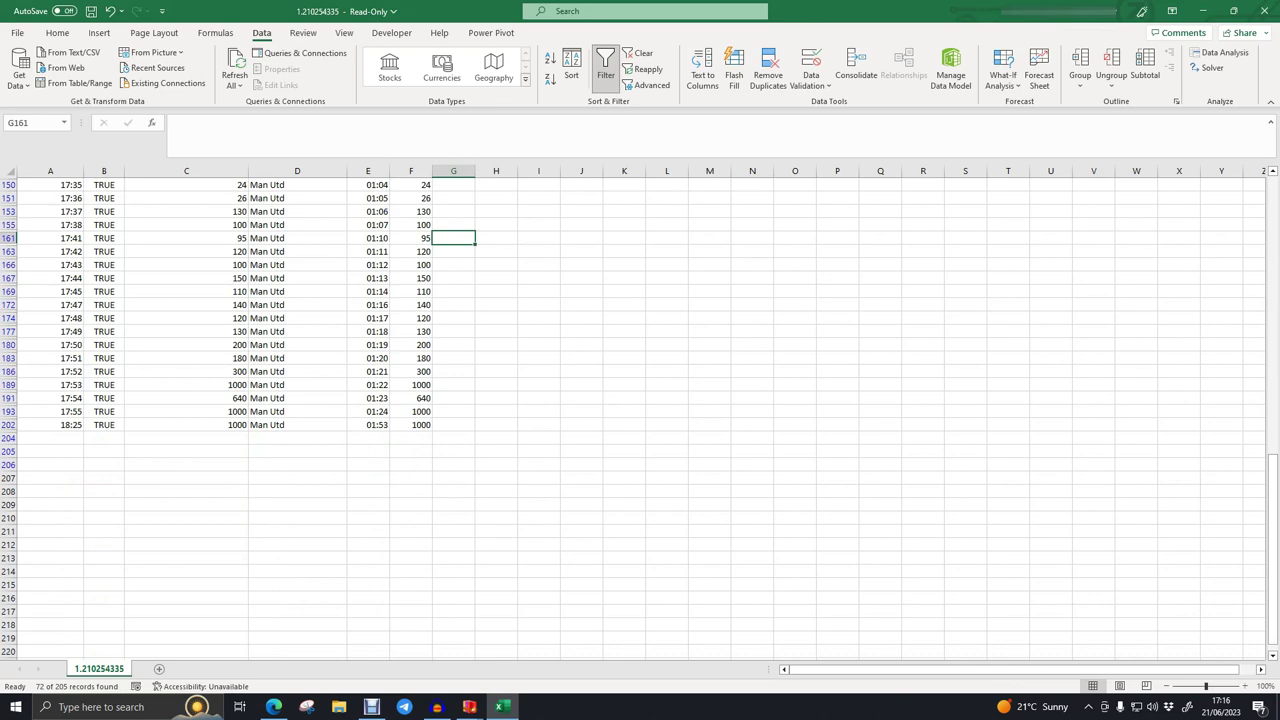
scroll(640, 415, "up", 3)
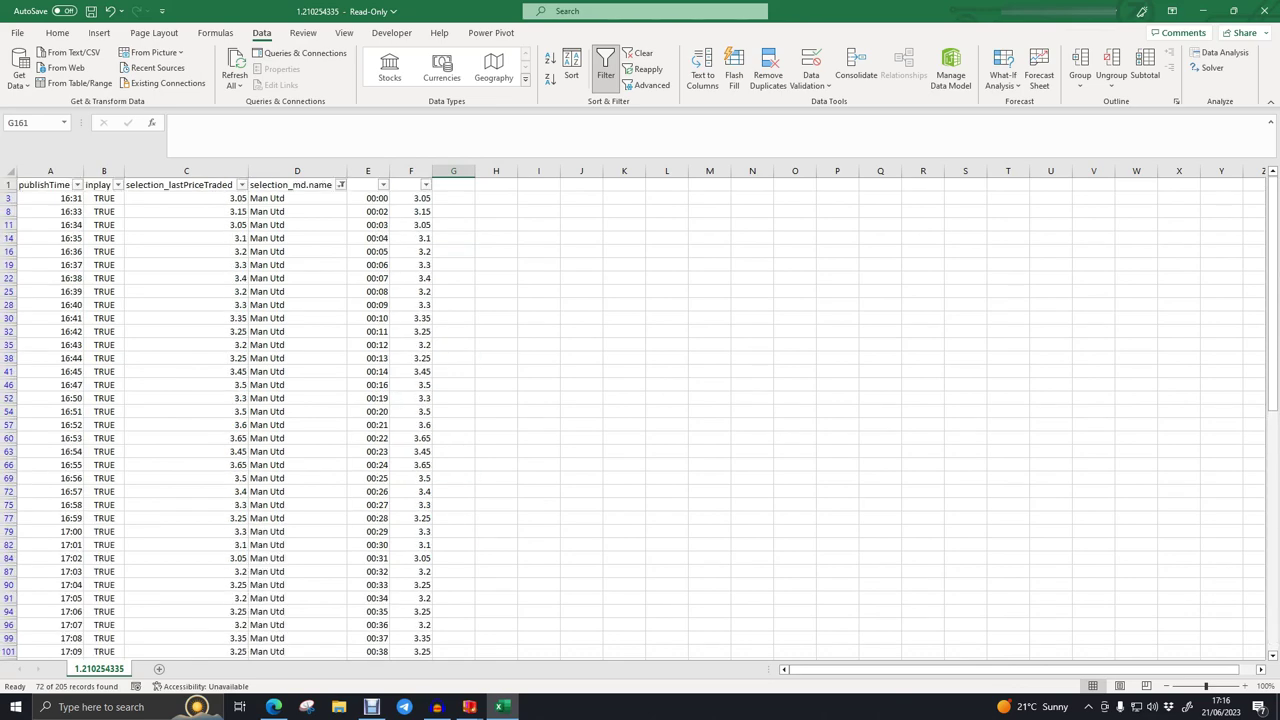
Enter the header Man Utd Match Odds in F1
left_click(406, 185)
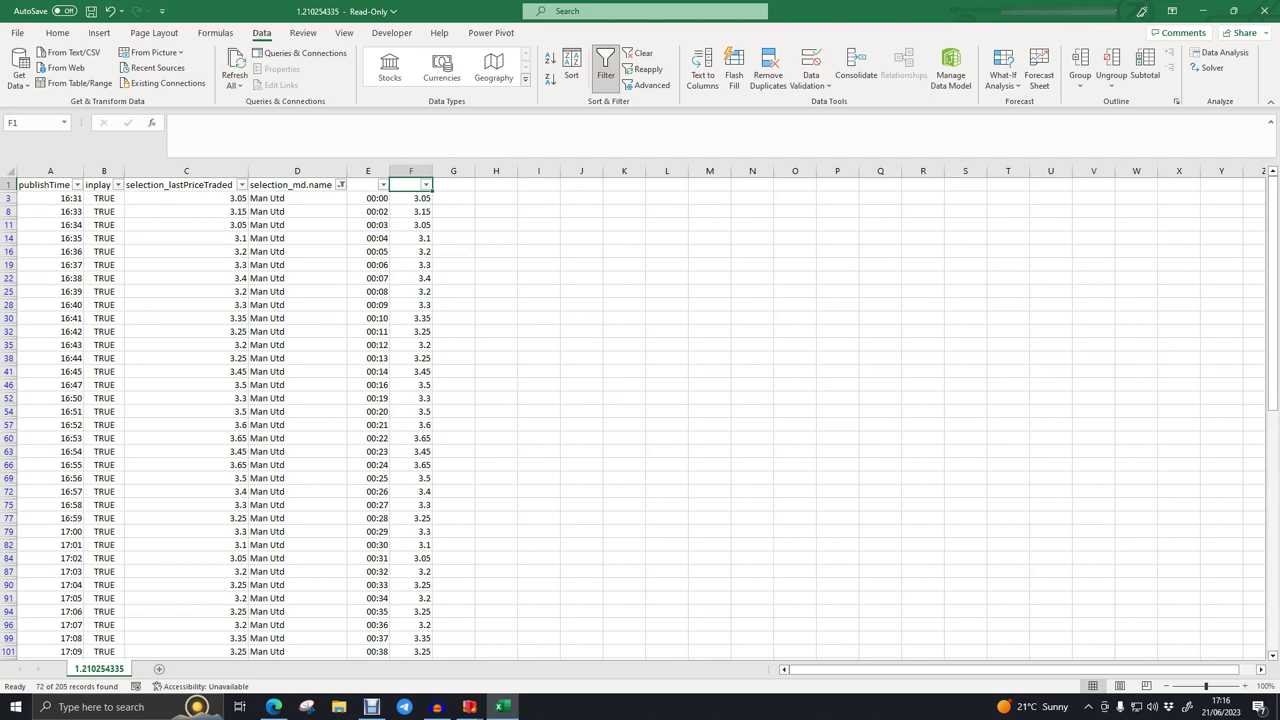
type("Man Utd Match Odds")
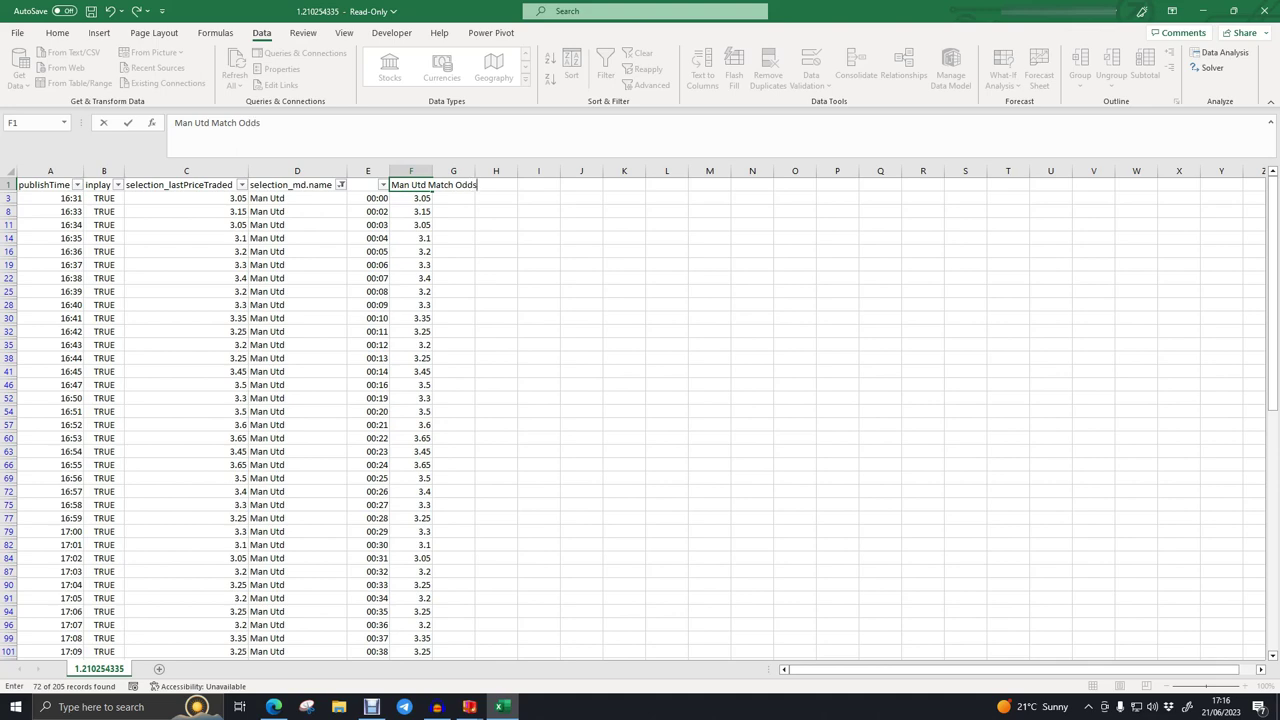
left_click(496, 291)
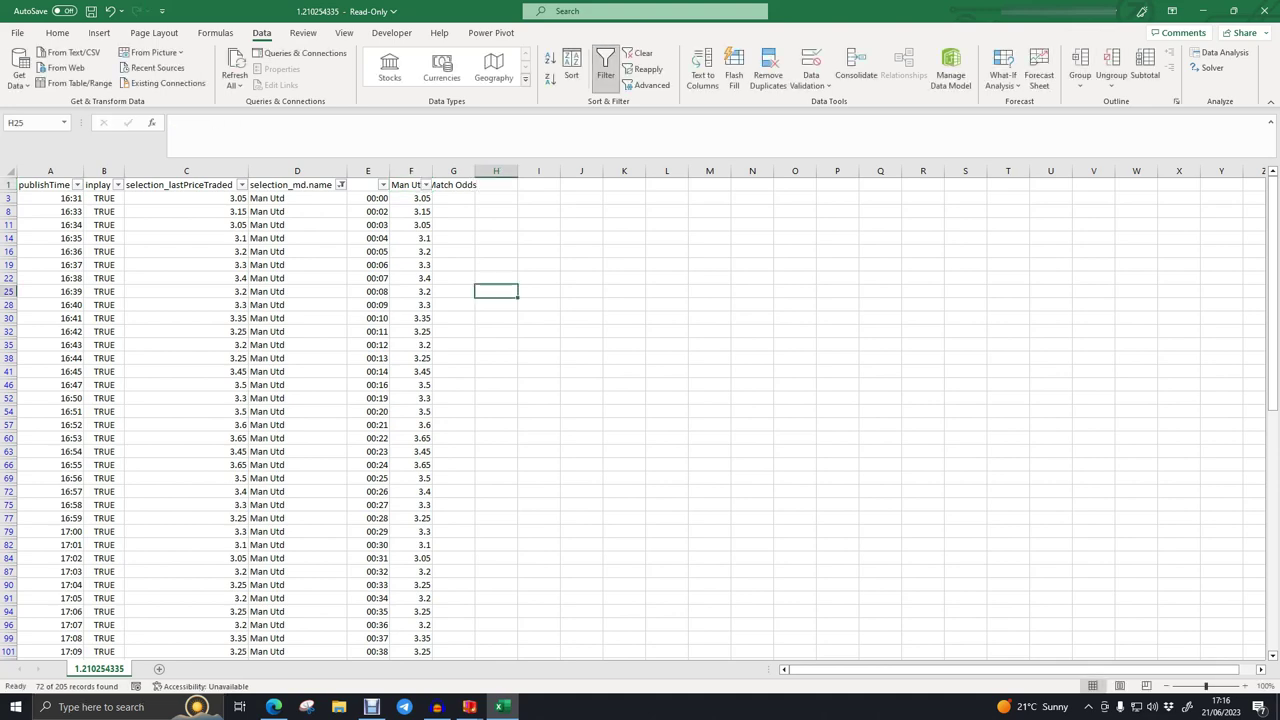
Insert a 2-D line chart from columns E and F, the elapsed times and Man Utd odds, and enlarge it
left_click_drag(368, 171, 411, 171)
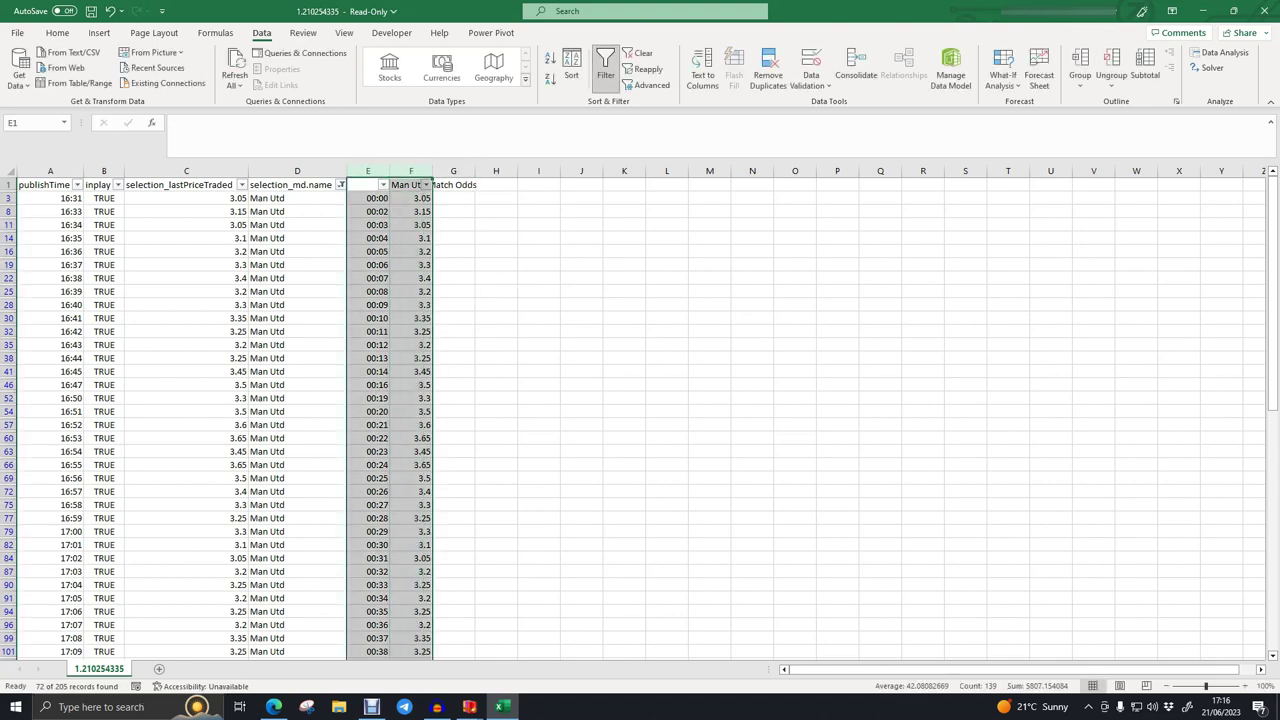
left_click(99, 33)
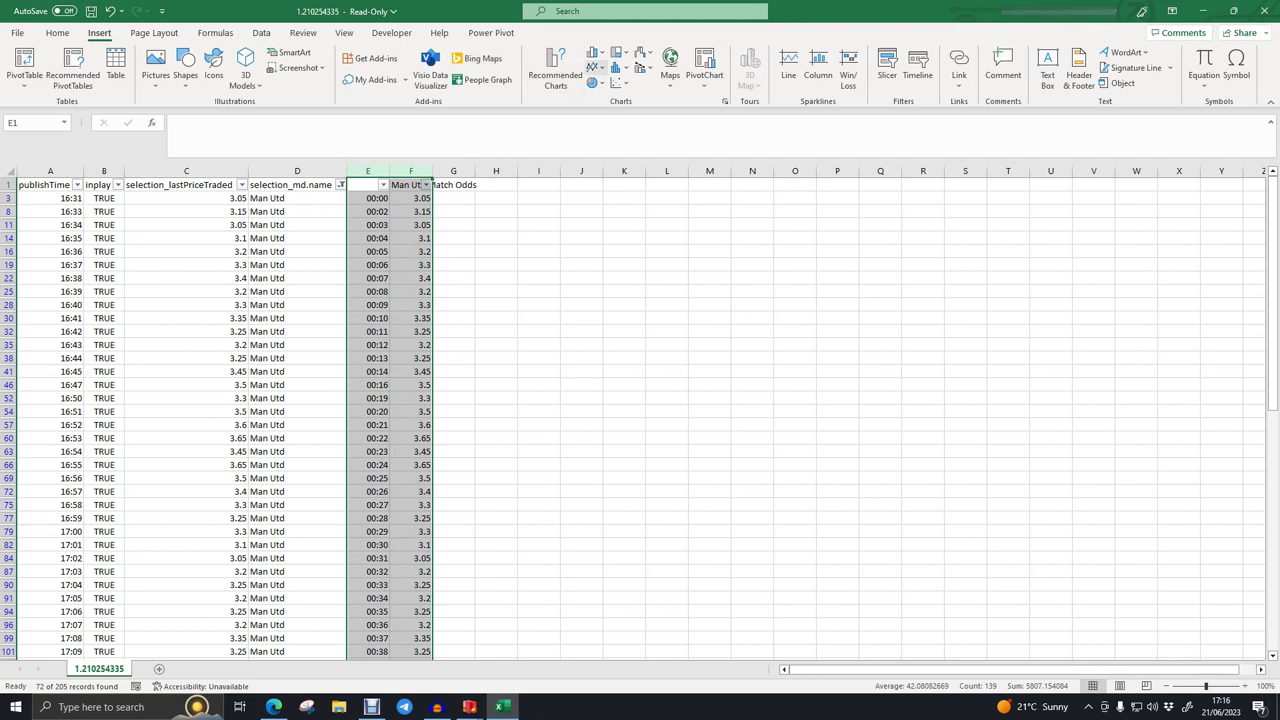
left_click(593, 67)
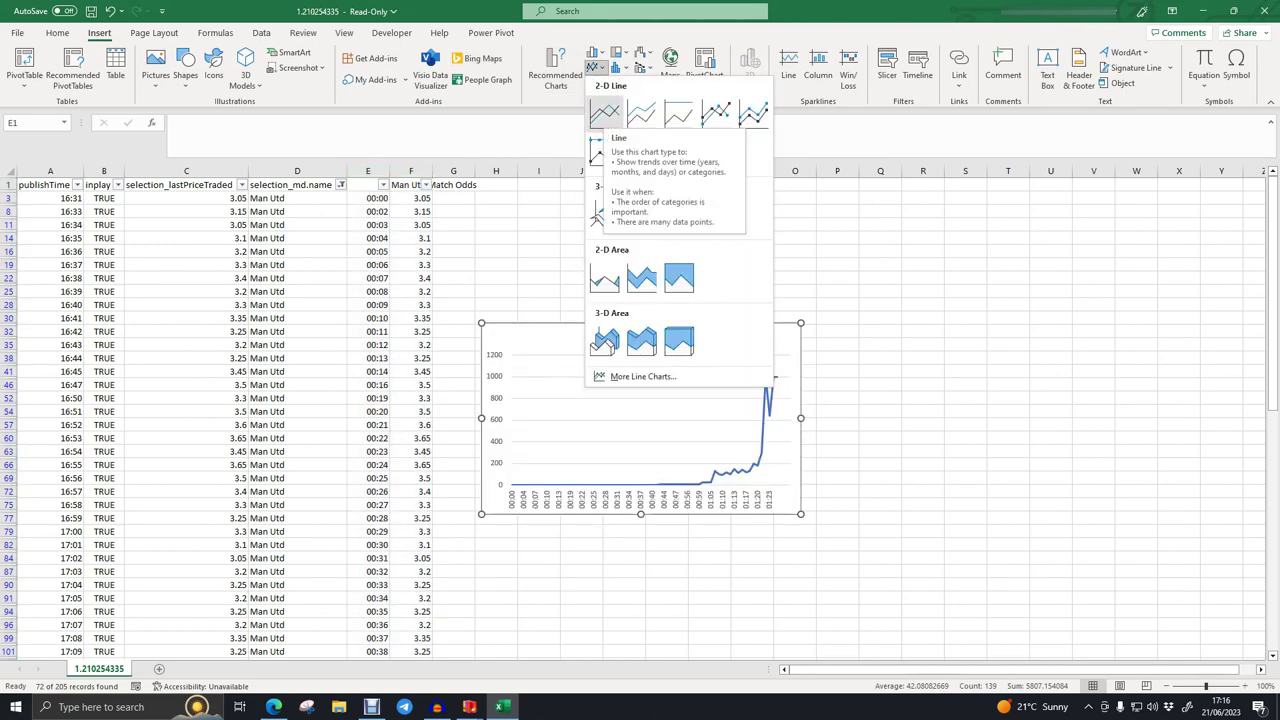
left_click(605, 113)
left_click_drag(801, 514, 1107, 640)
Apply the dark grey background chart style to the Man Utd Match Odds chart, then deselect it
left_click(960, 490)
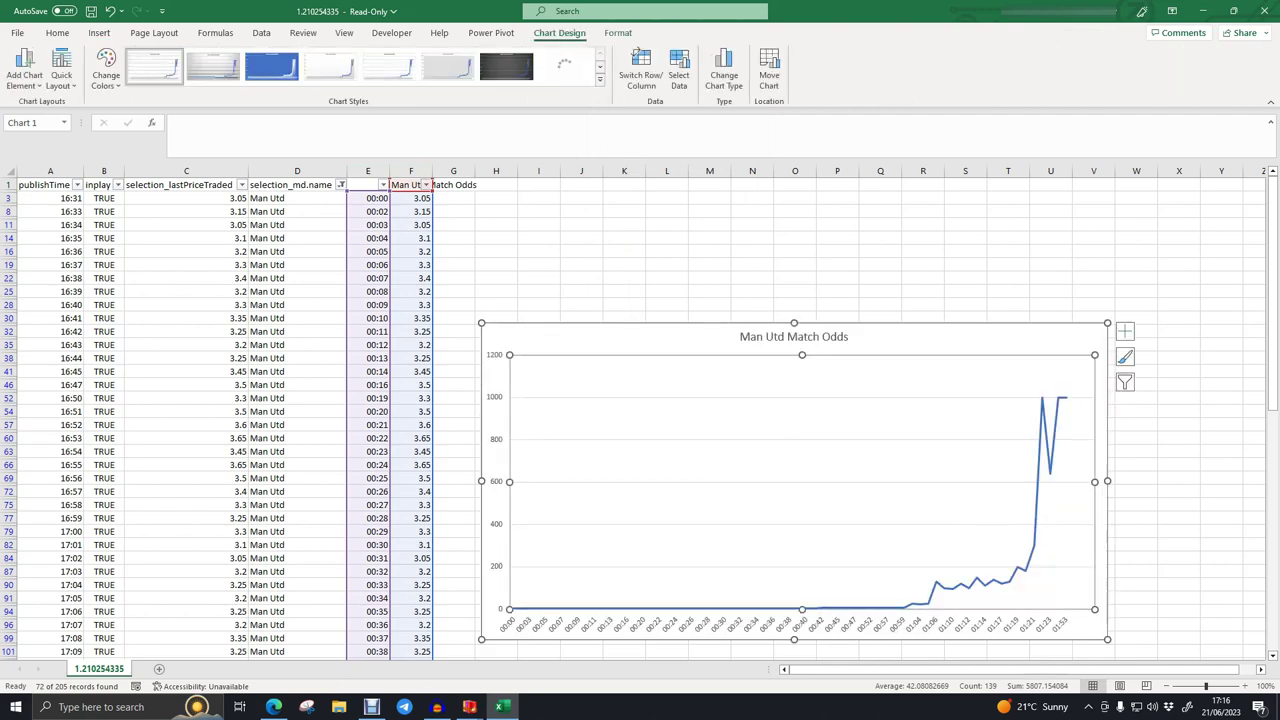
double_click(960, 490)
left_click(506, 67)
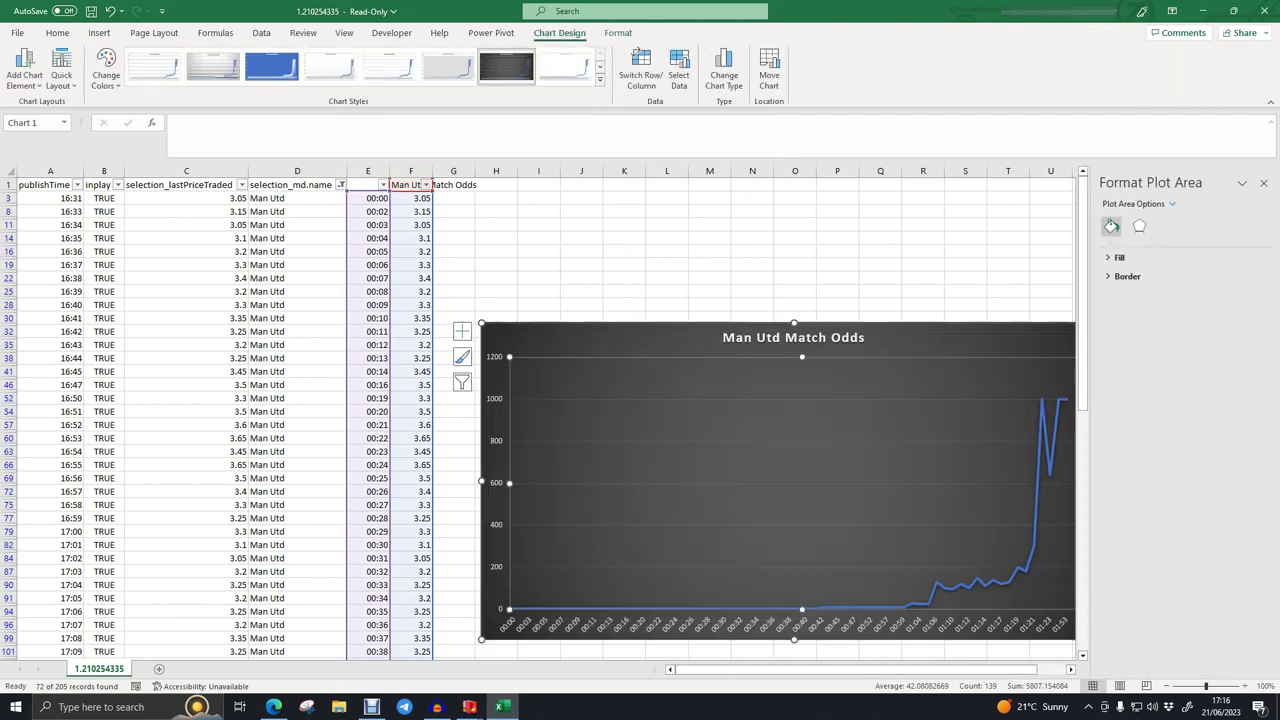
left_click(1008, 291)
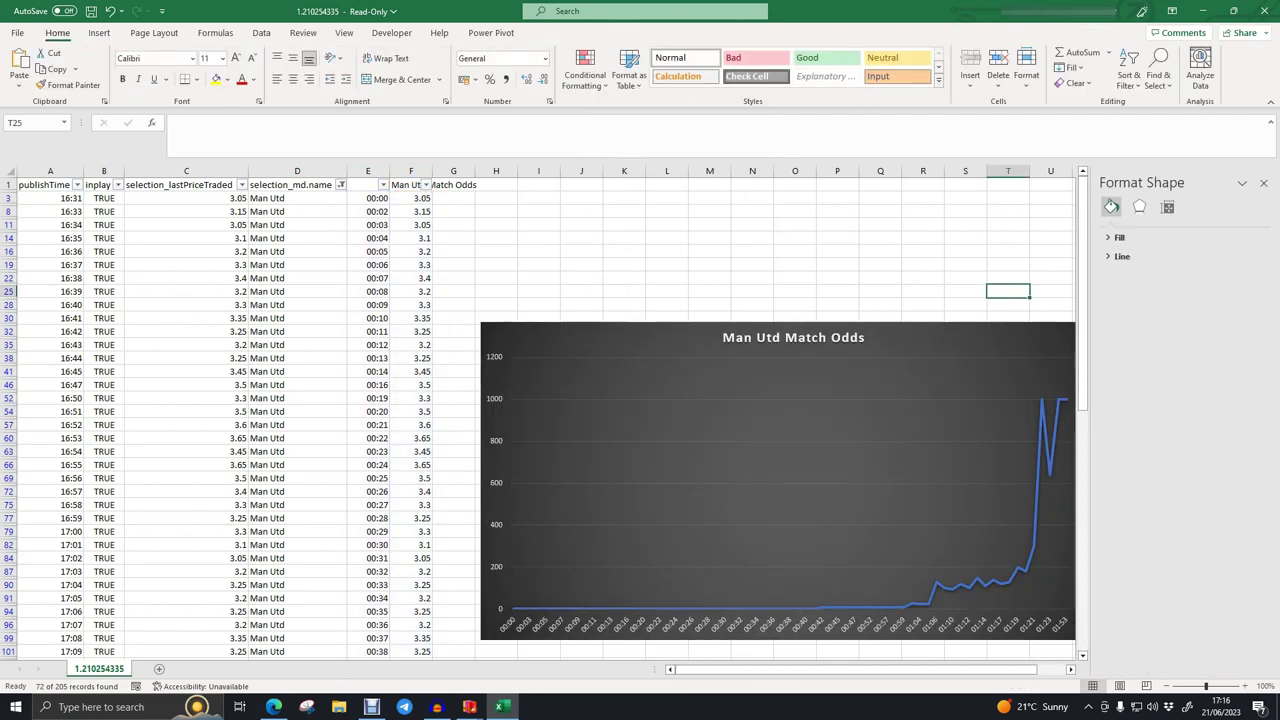
Close the Format Shape pane and delete the Man Utd Match Odds chart
left_click(1264, 183)
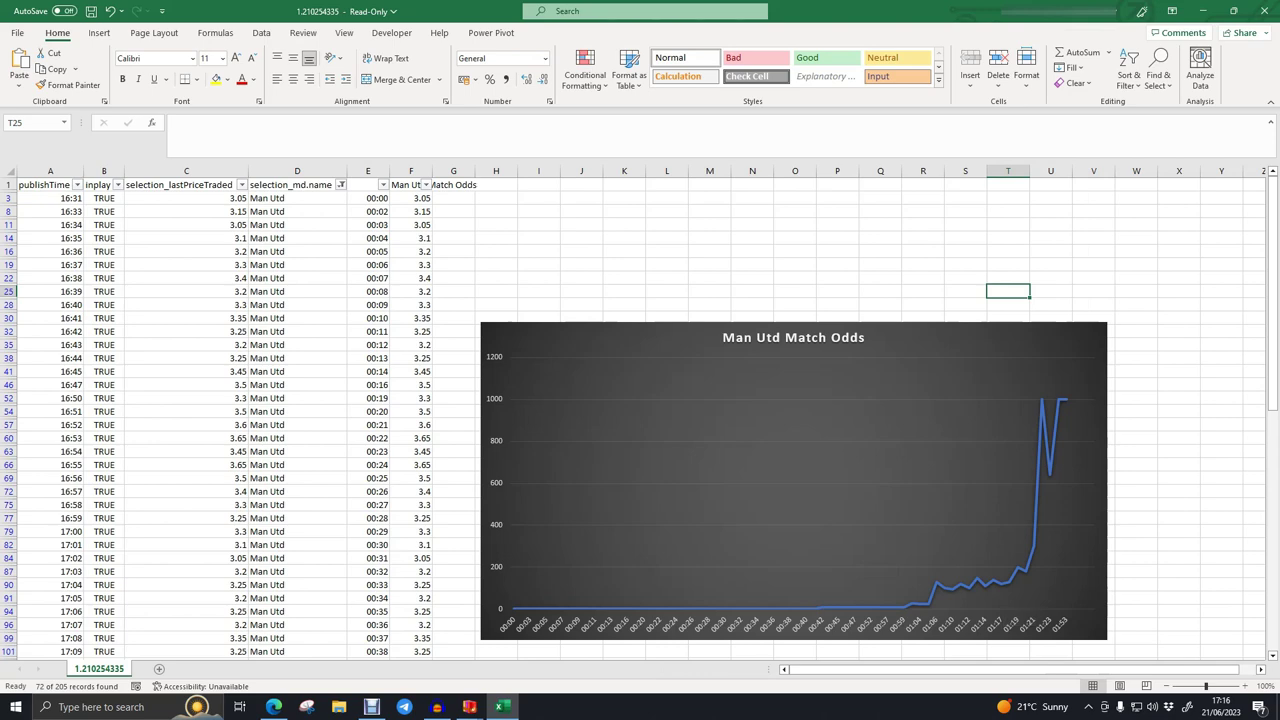
left_click(920, 345)
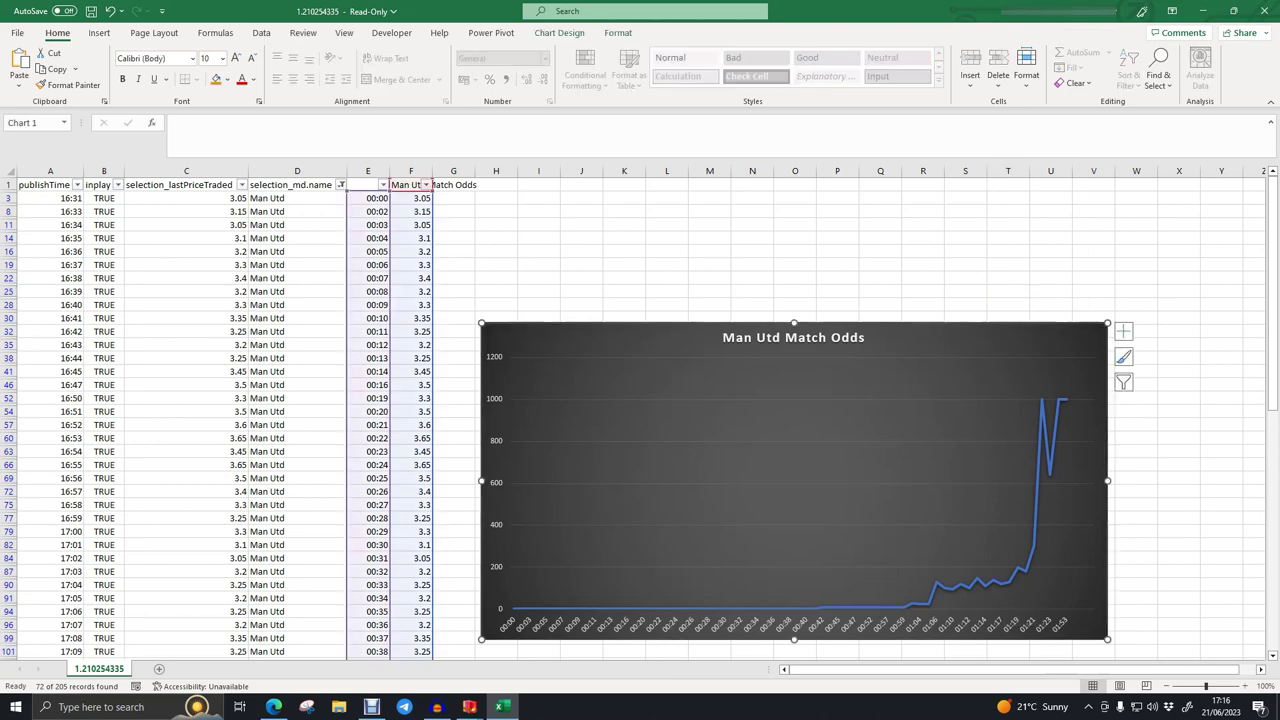
key("Delete")
Insert a 2-D line chart of the Man Utd odds from E1:F180 and delete it after viewing
scroll(640, 418, "down", 19)
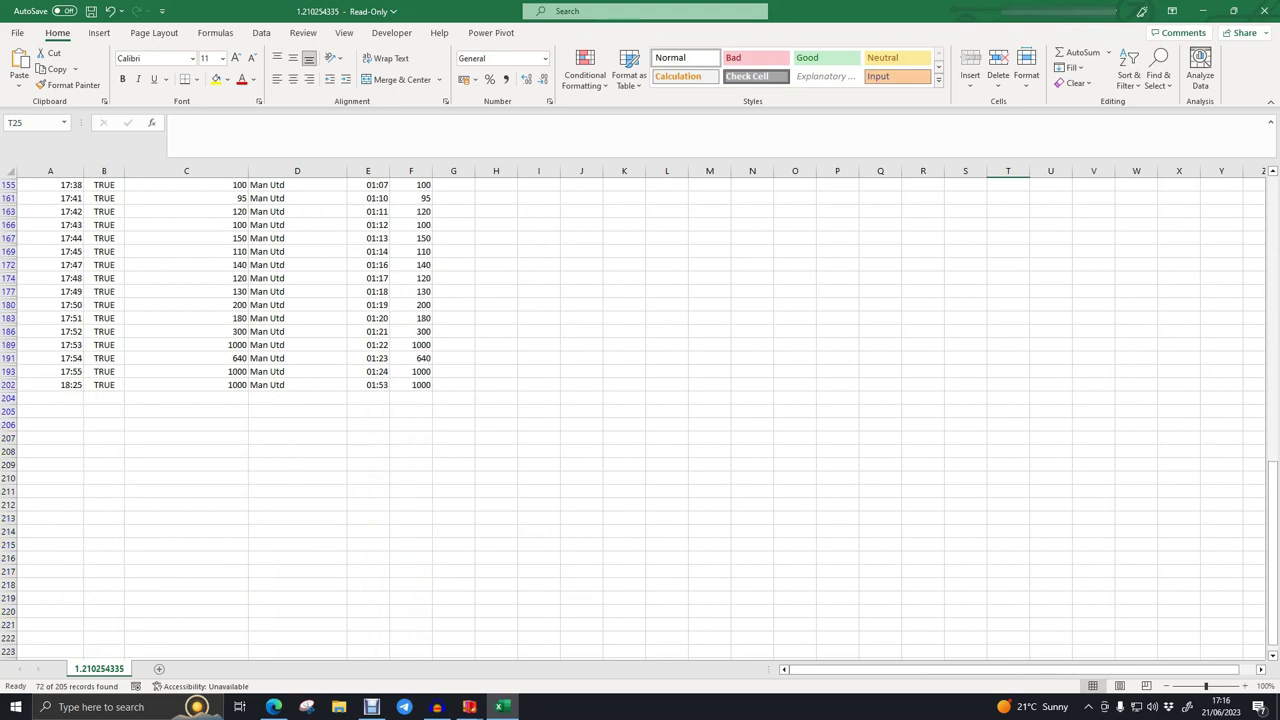
left_click_drag(411, 331, 453, 186)
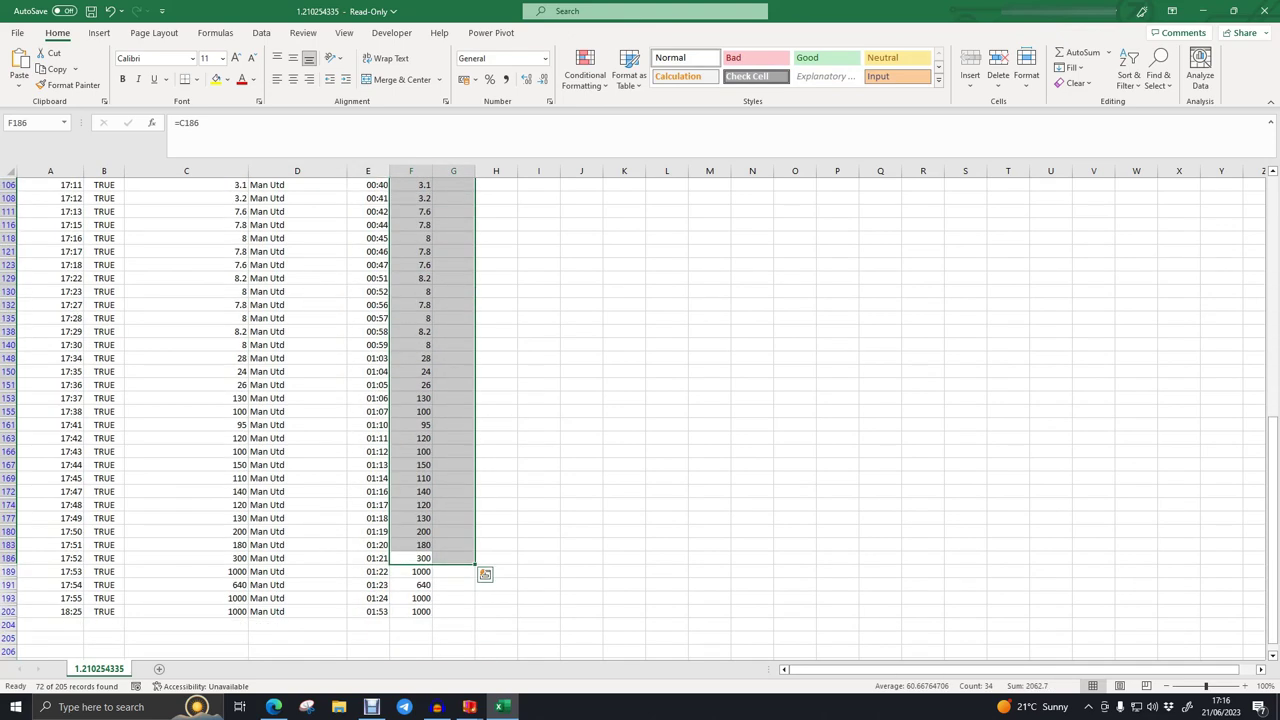
left_click_drag(411, 532, 360, 172)
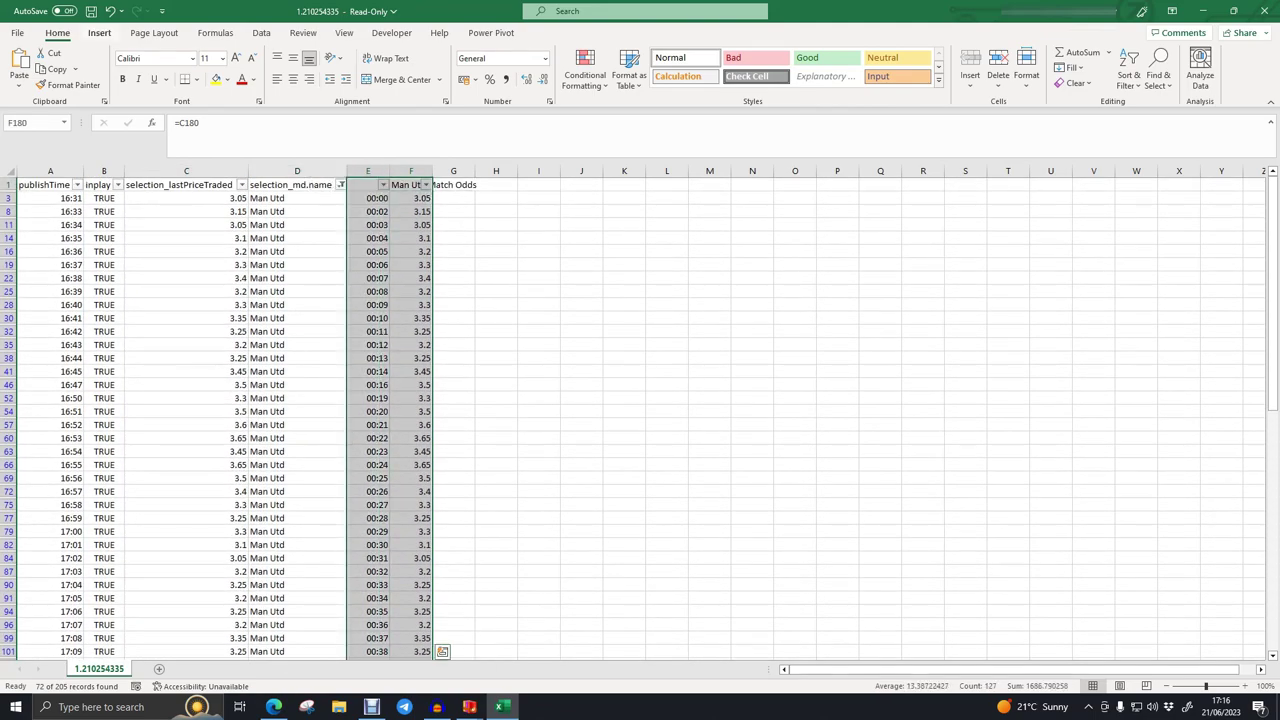
left_click(99, 33)
left_click(596, 67)
left_click(604, 113)
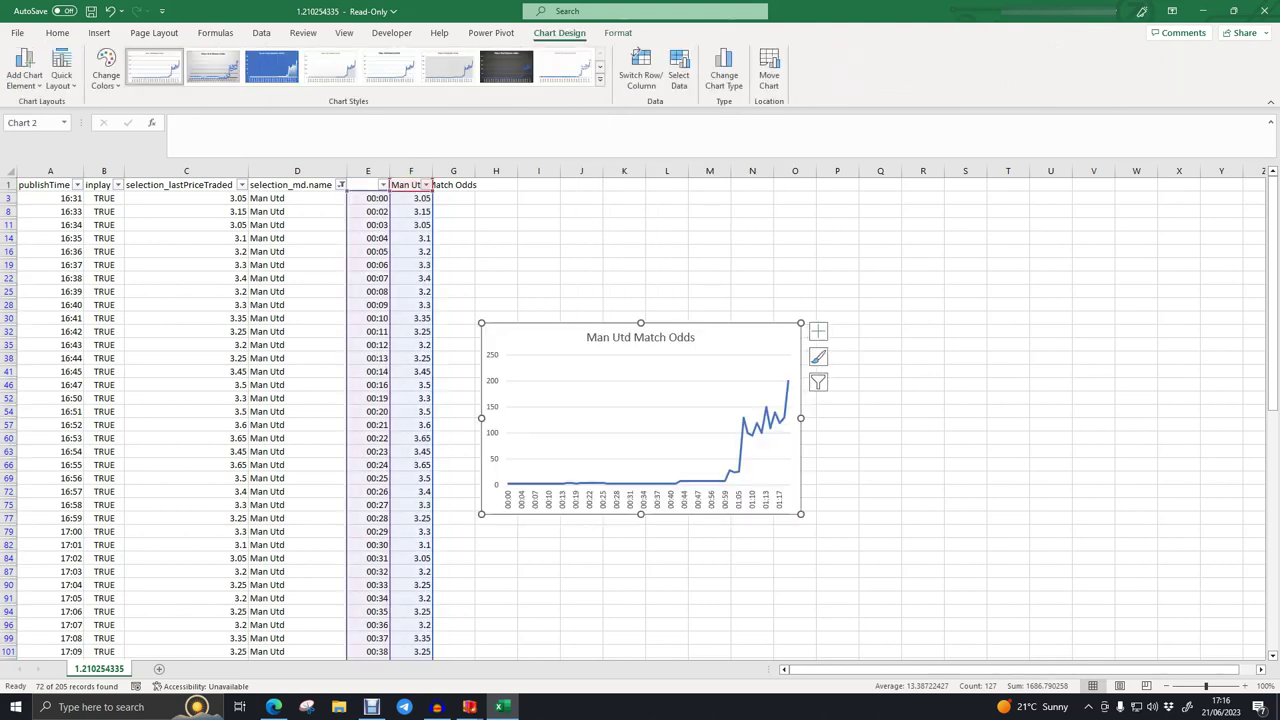
key("Delete")
Insert a 2-D line chart of the Man Utd odds from the shorter range E1:F151 and delete it after viewing
scroll(640, 420, "down", 12)
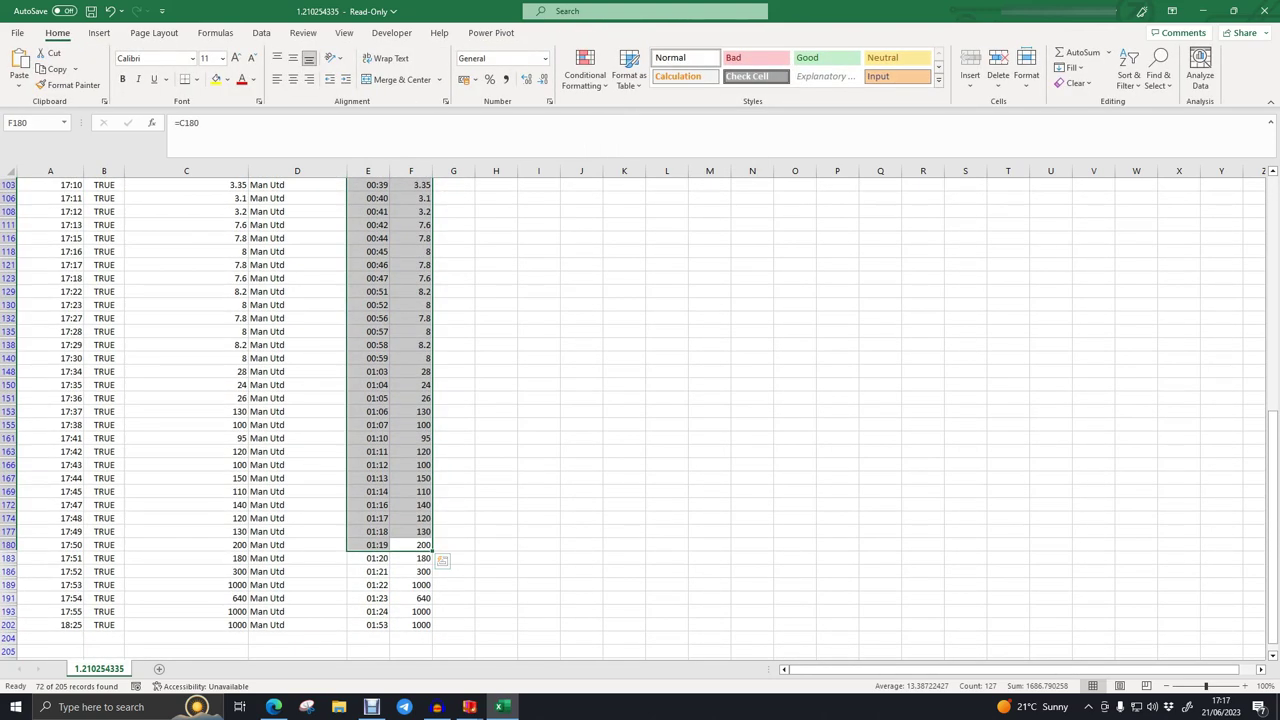
left_click(411, 438)
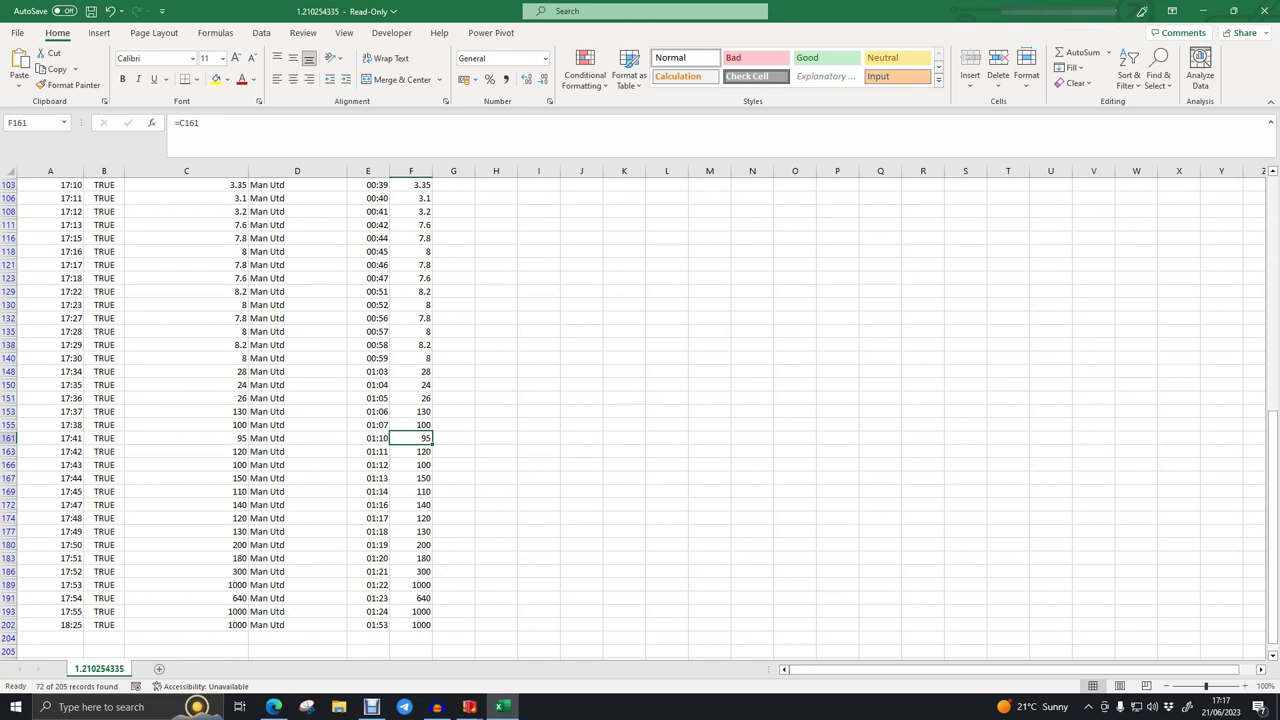
left_click_drag(410, 398, 358, 184)
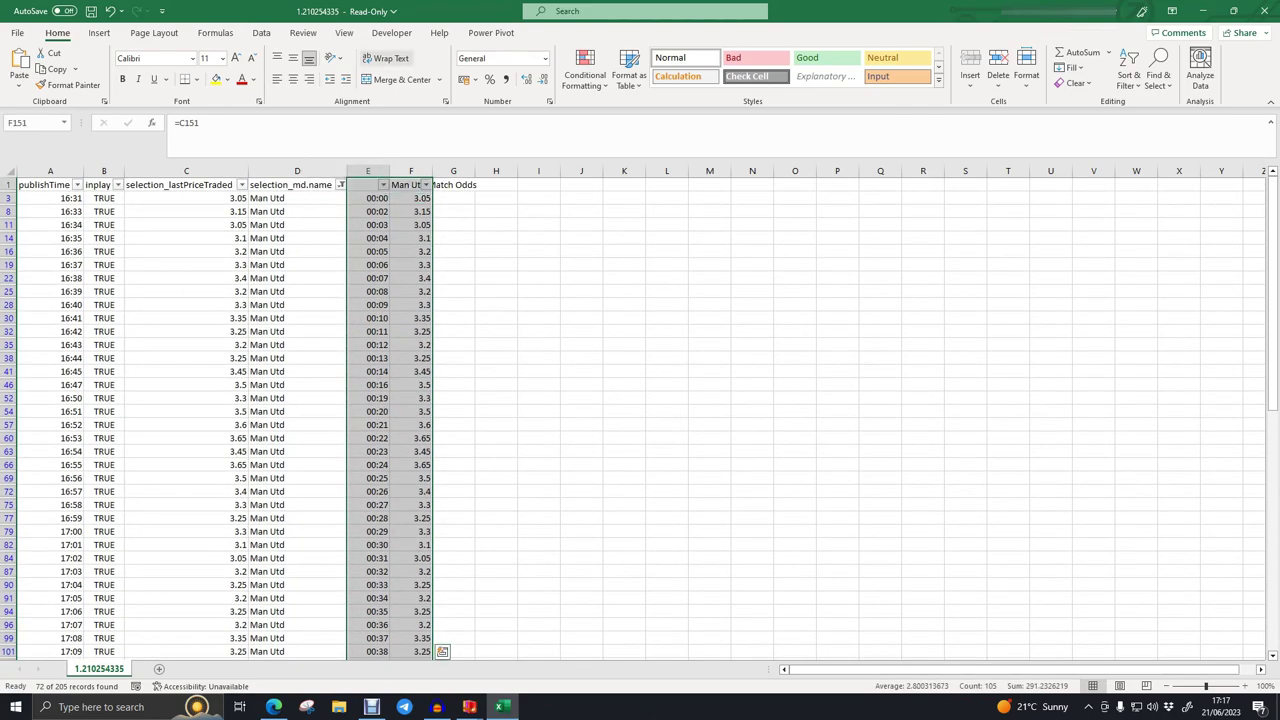
left_click(99, 33)
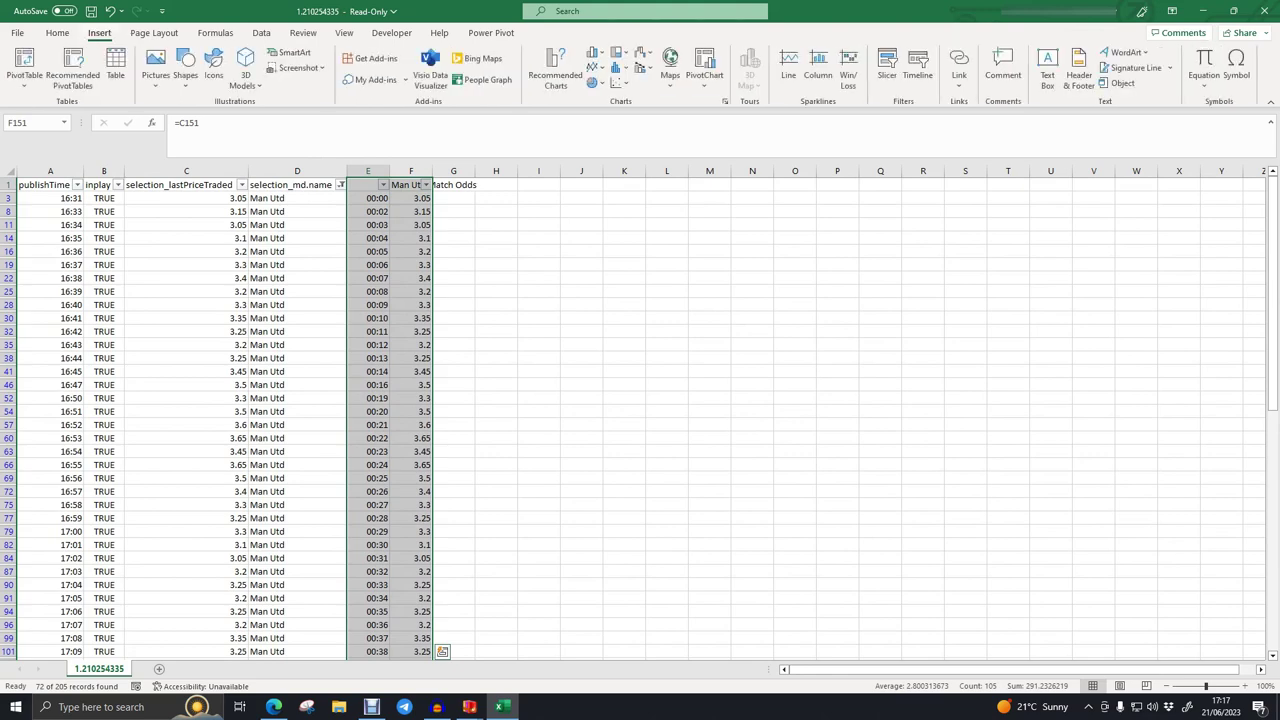
left_click(594, 67)
left_click(604, 114)
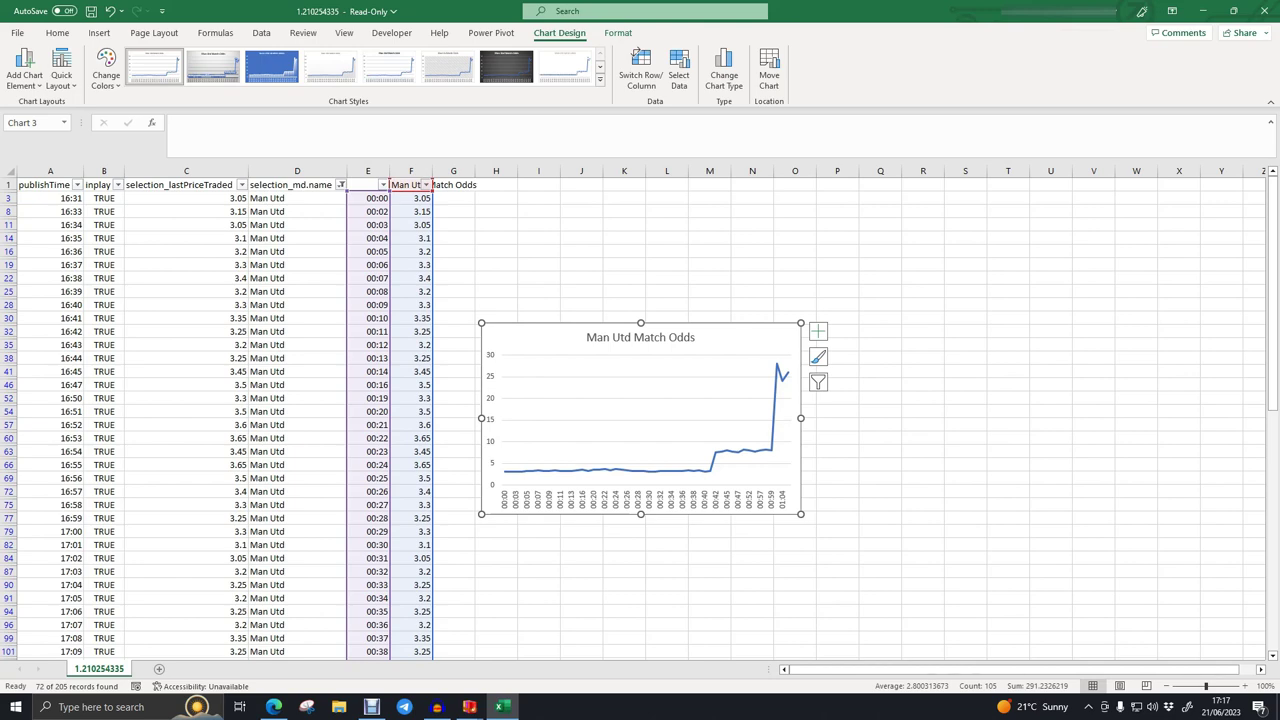
key("Delete")
Filter the selection_md.name column to show The Draw and blanks instead of Man Utd
left_click(368, 252)
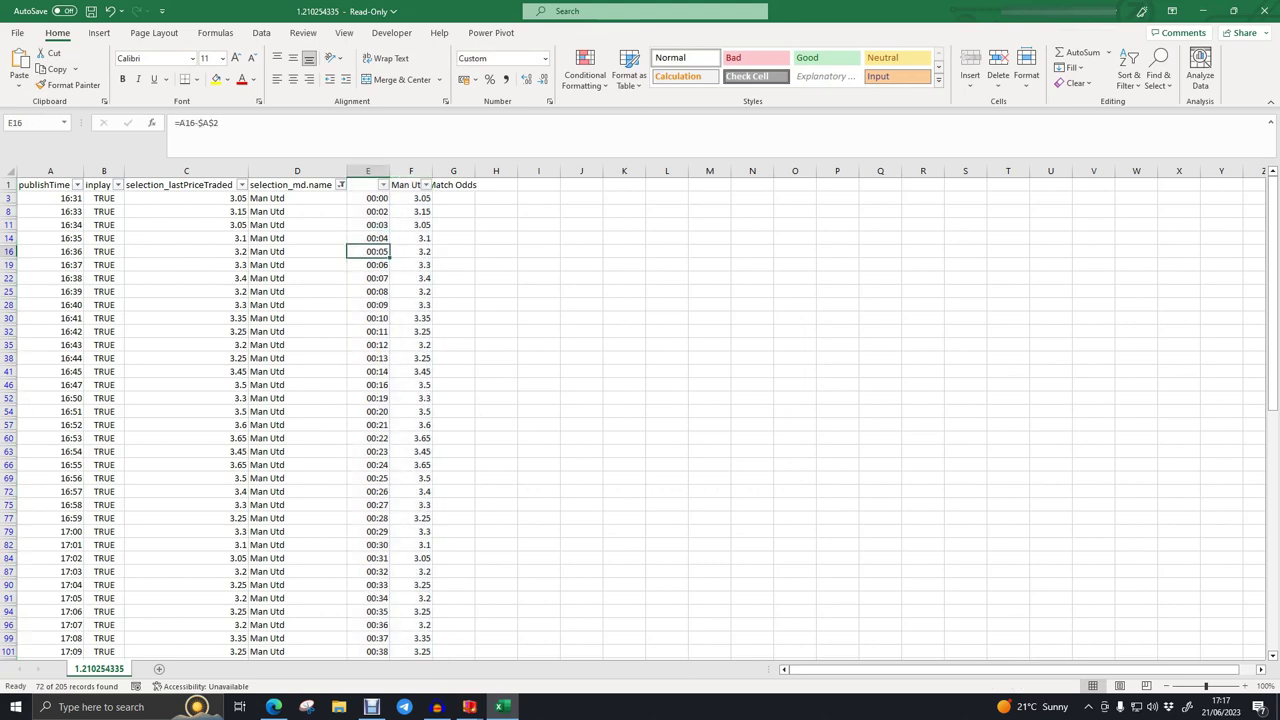
left_click(341, 184)
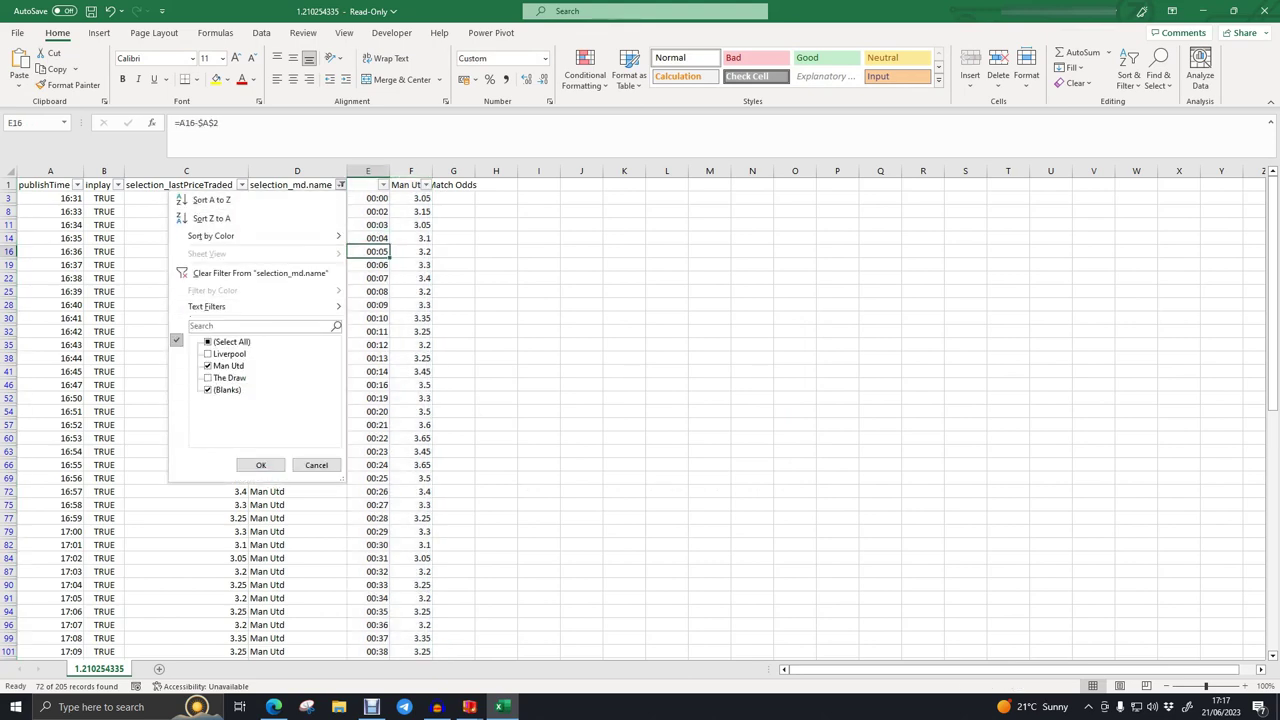
left_click(208, 366)
left_click(208, 378)
left_click(261, 465)
Enter =C4 in F4 and fill it down column F to the last Draw row, 203, to copy the traded prices
left_click(411, 199)
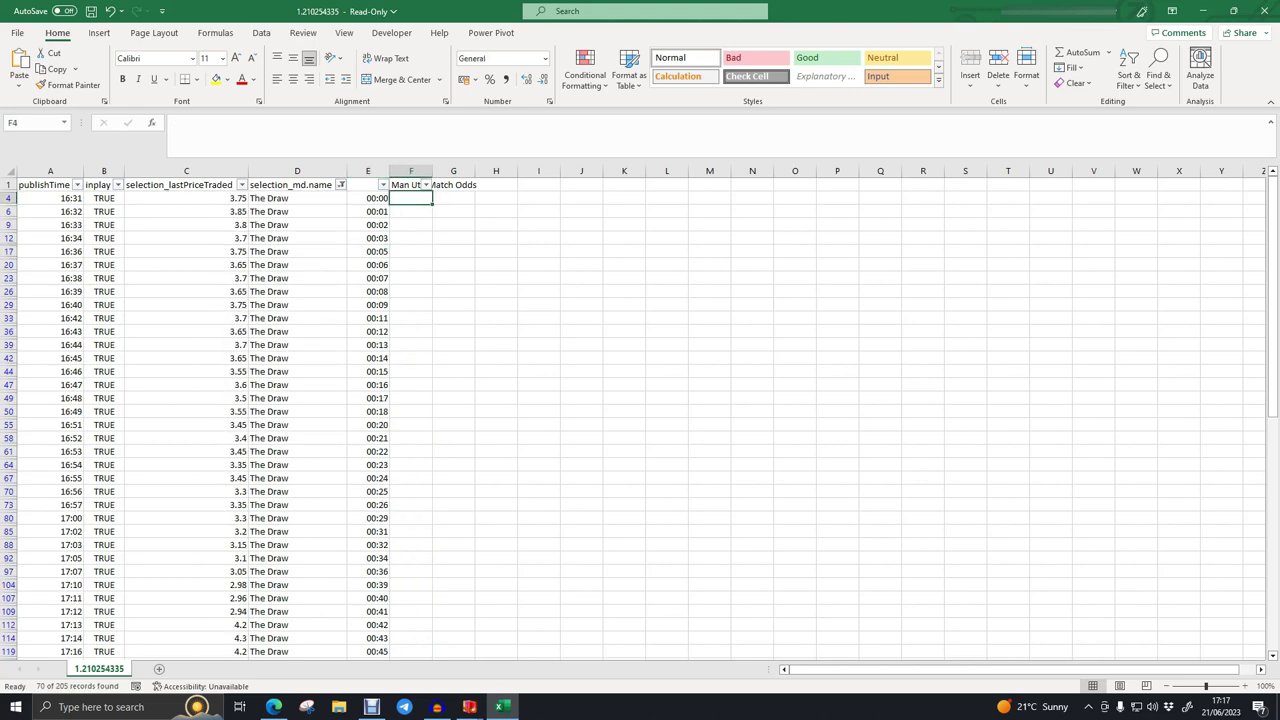
type("=")
left_click(186, 198)
key("Return")
left_click(411, 198)
left_click_drag(432, 204, 432, 217)
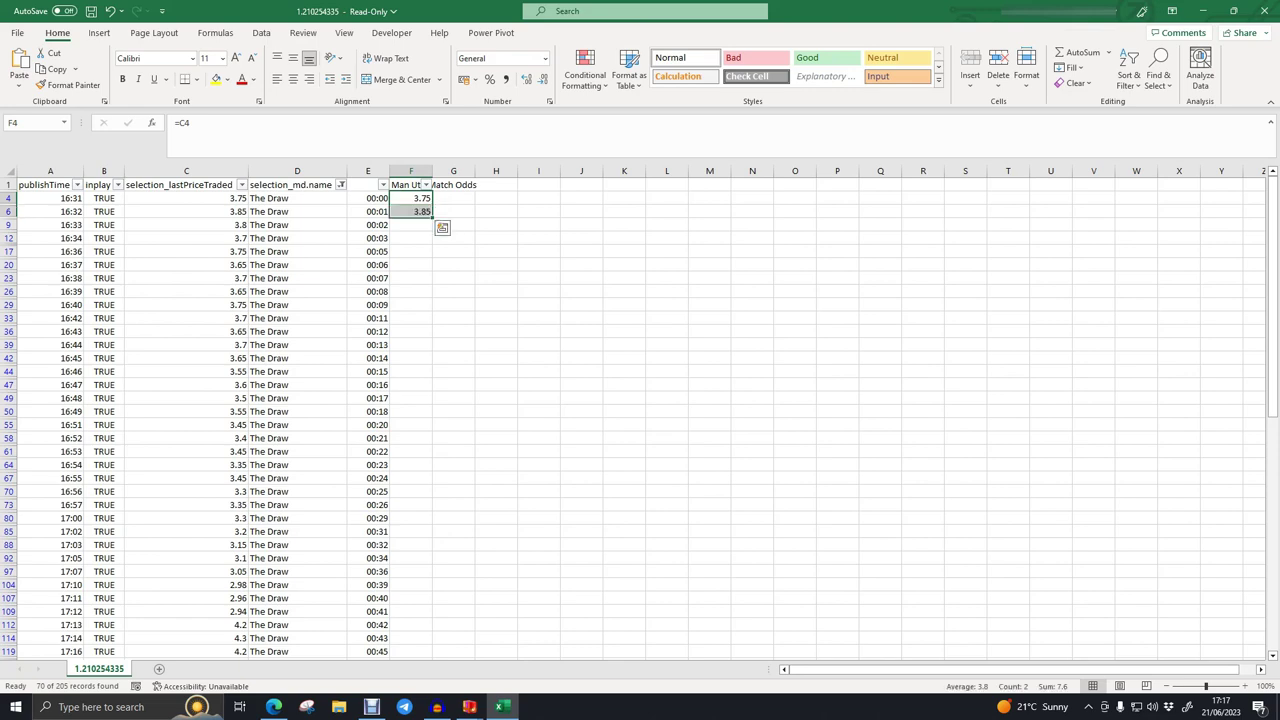
left_click(411, 278)
left_click(411, 212)
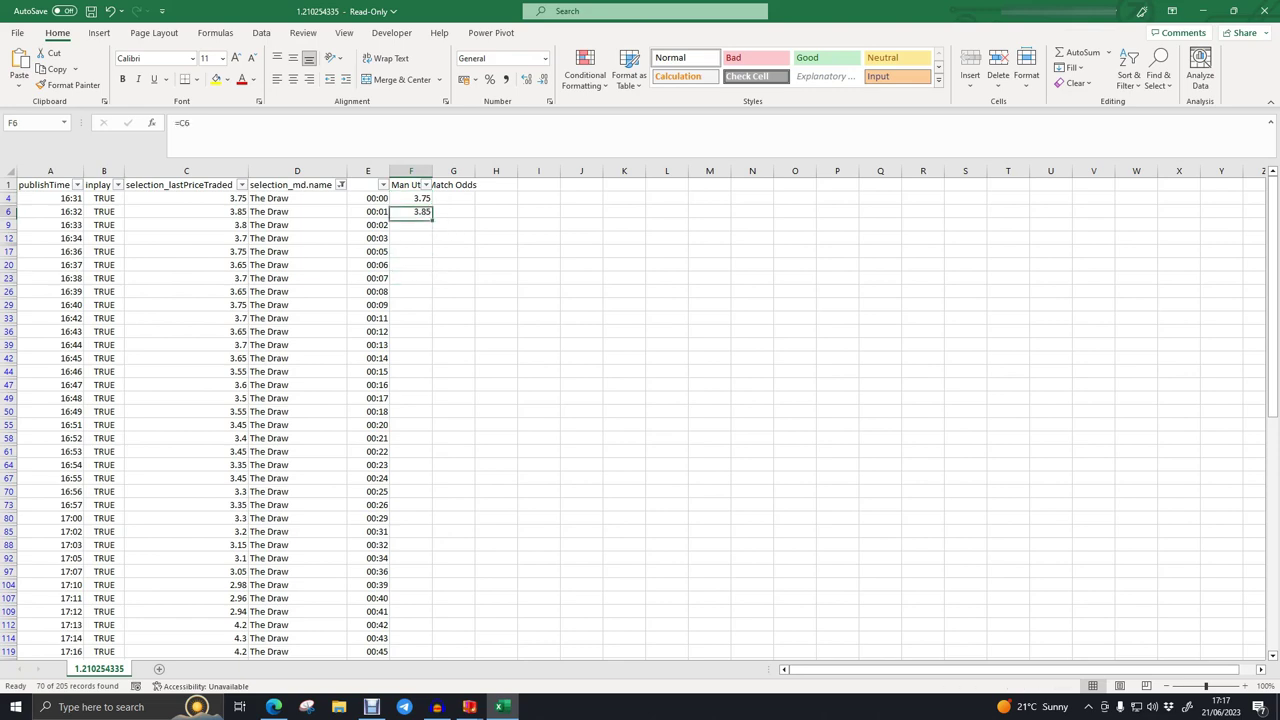
left_click_drag(432, 217, 432, 645)
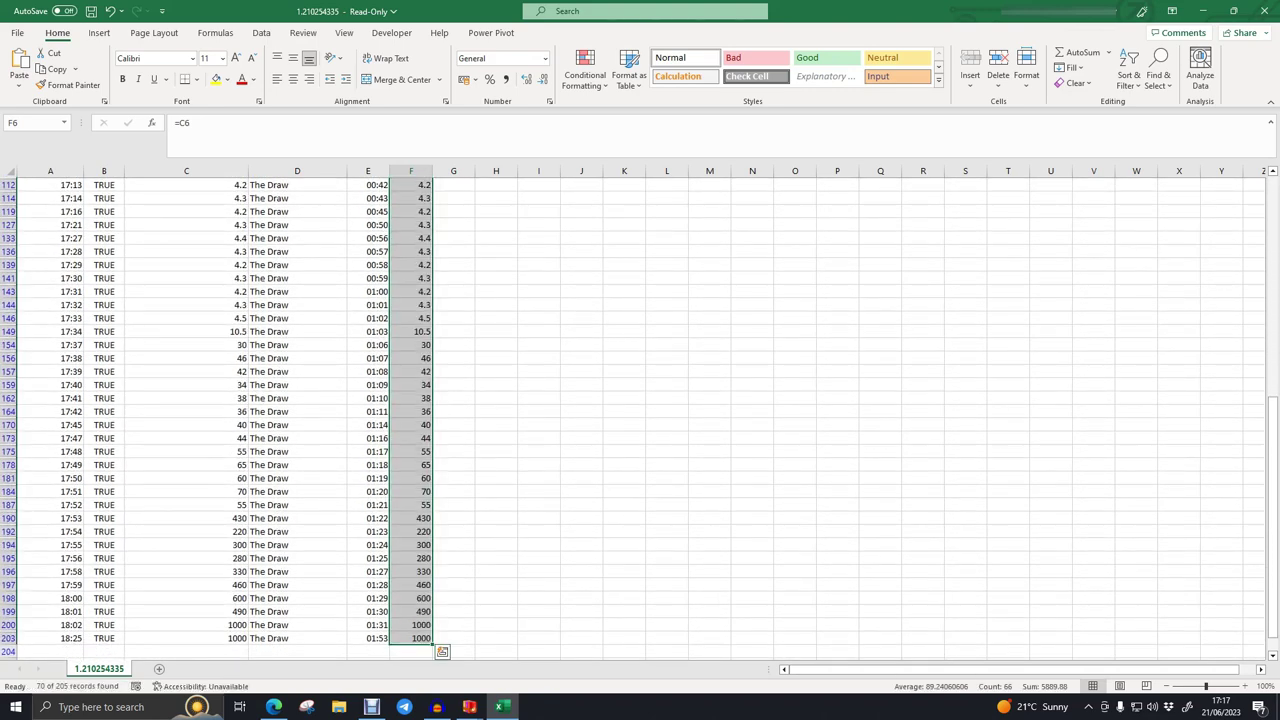
left_click(454, 612)
Insert a 2-D line chart of the Draw odds from E1:F187 and delete it after viewing
left_click_drag(411, 505, 372, 184)
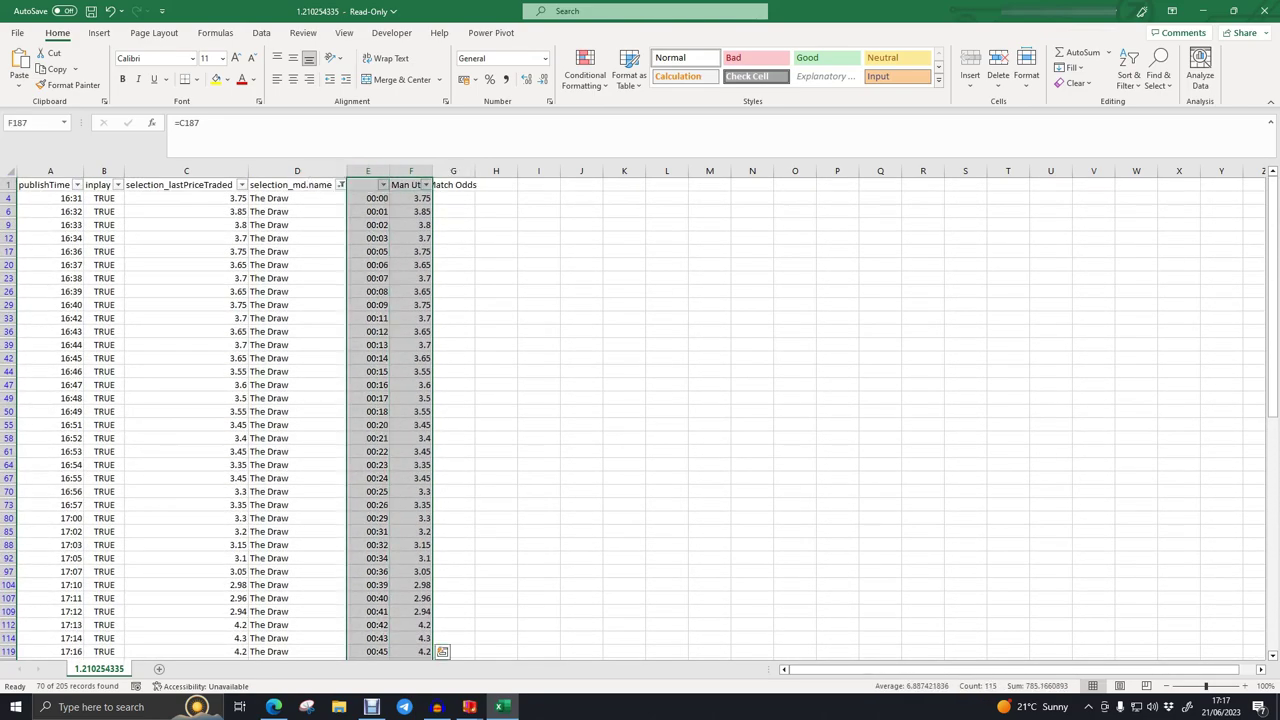
left_click(99, 33)
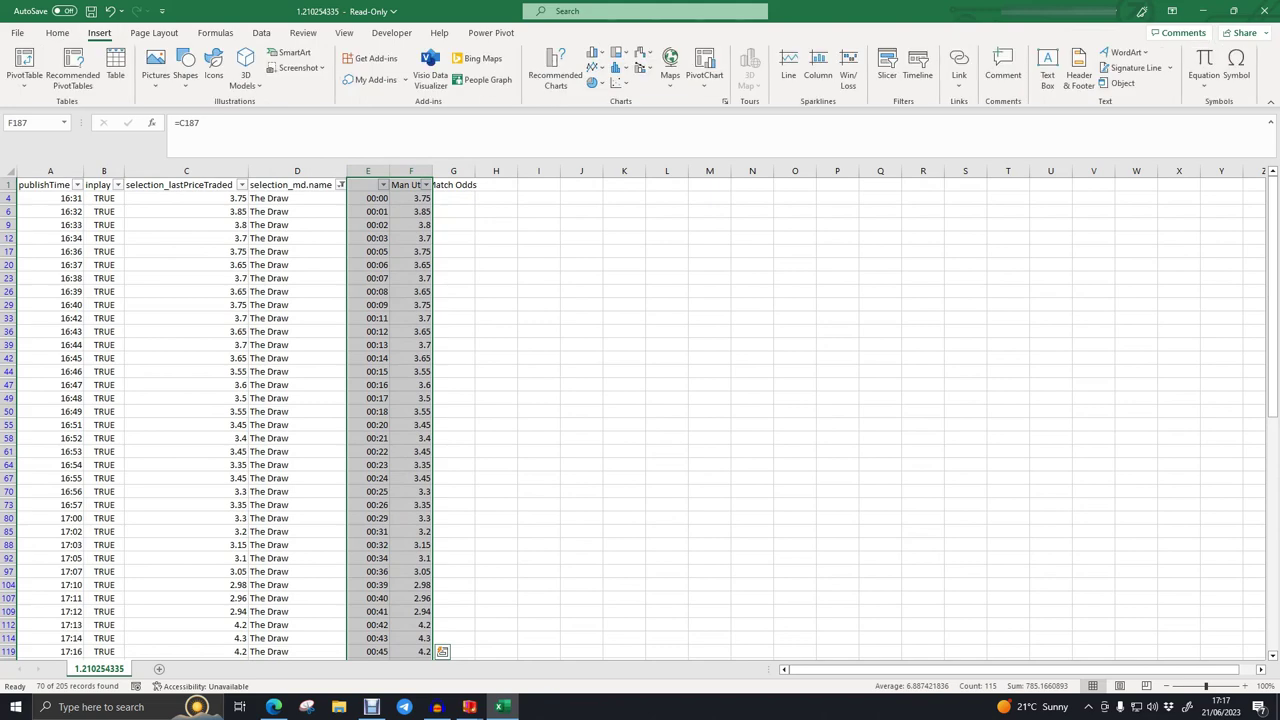
left_click(594, 67)
left_click(605, 104)
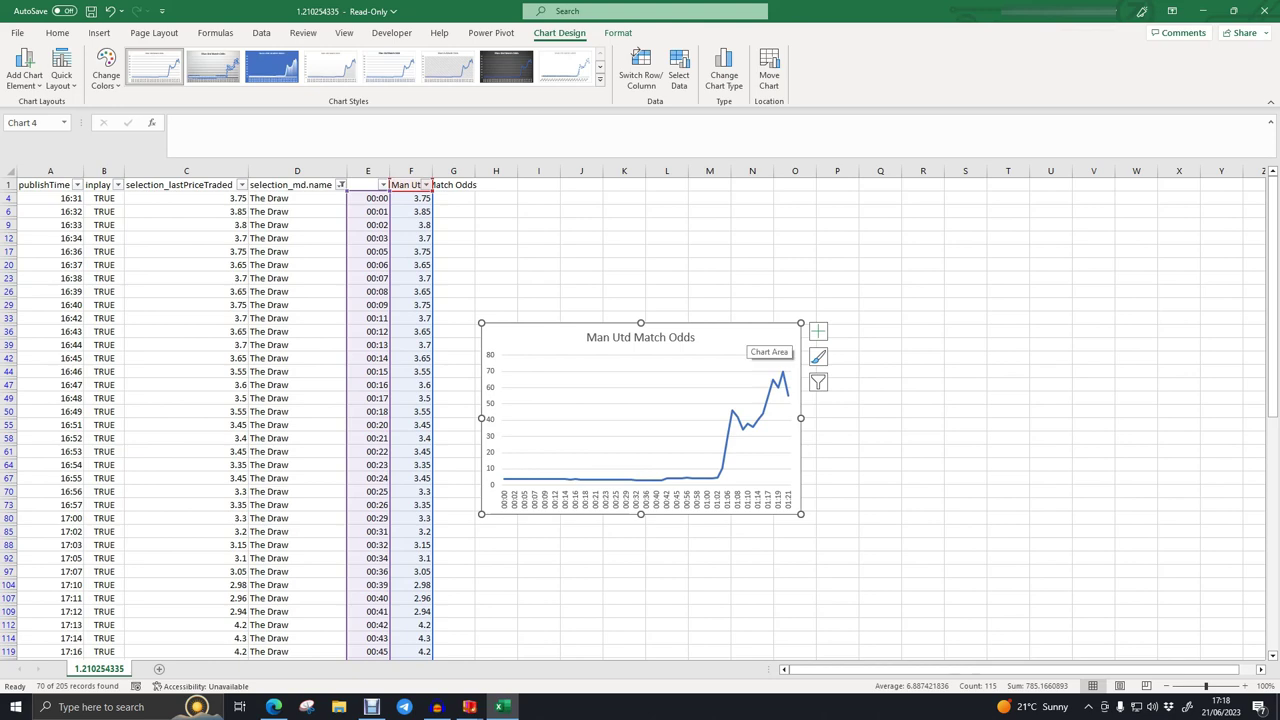
key("Delete")
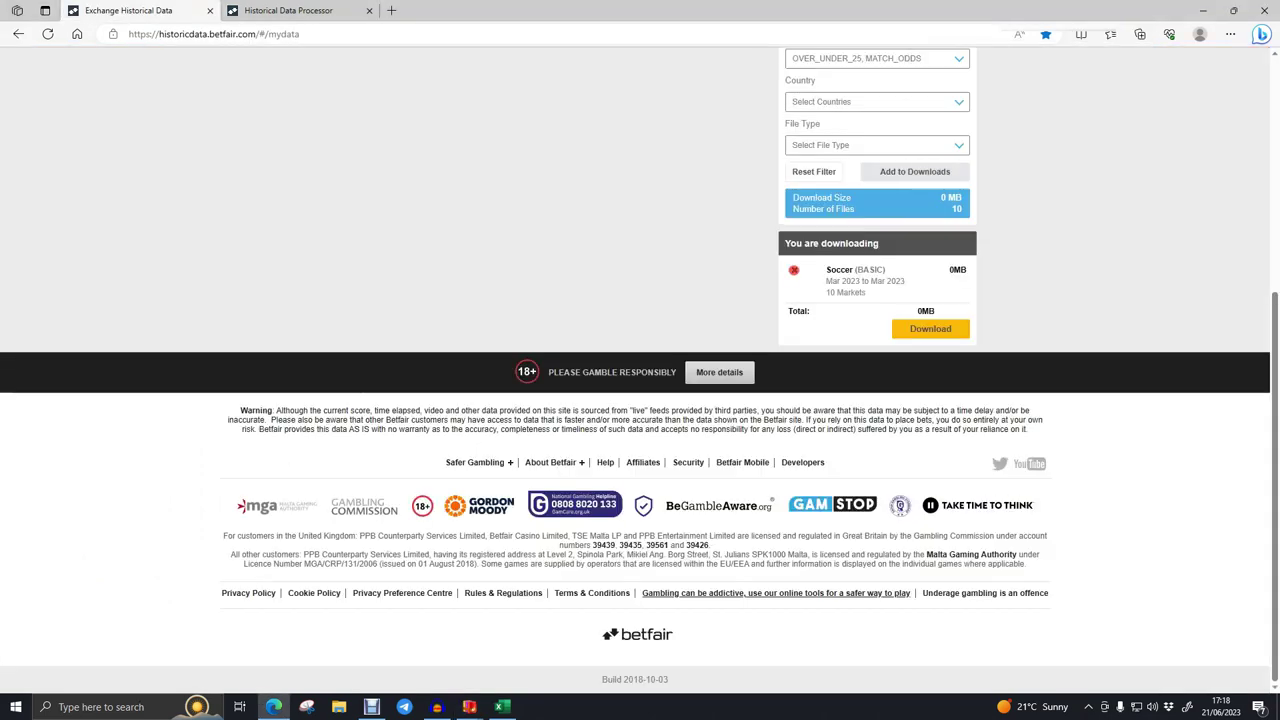
On Betfair's historical data page in the browser, set the soccer download's end date to 7 March 2023
scroll(640, 350, "up", 5)
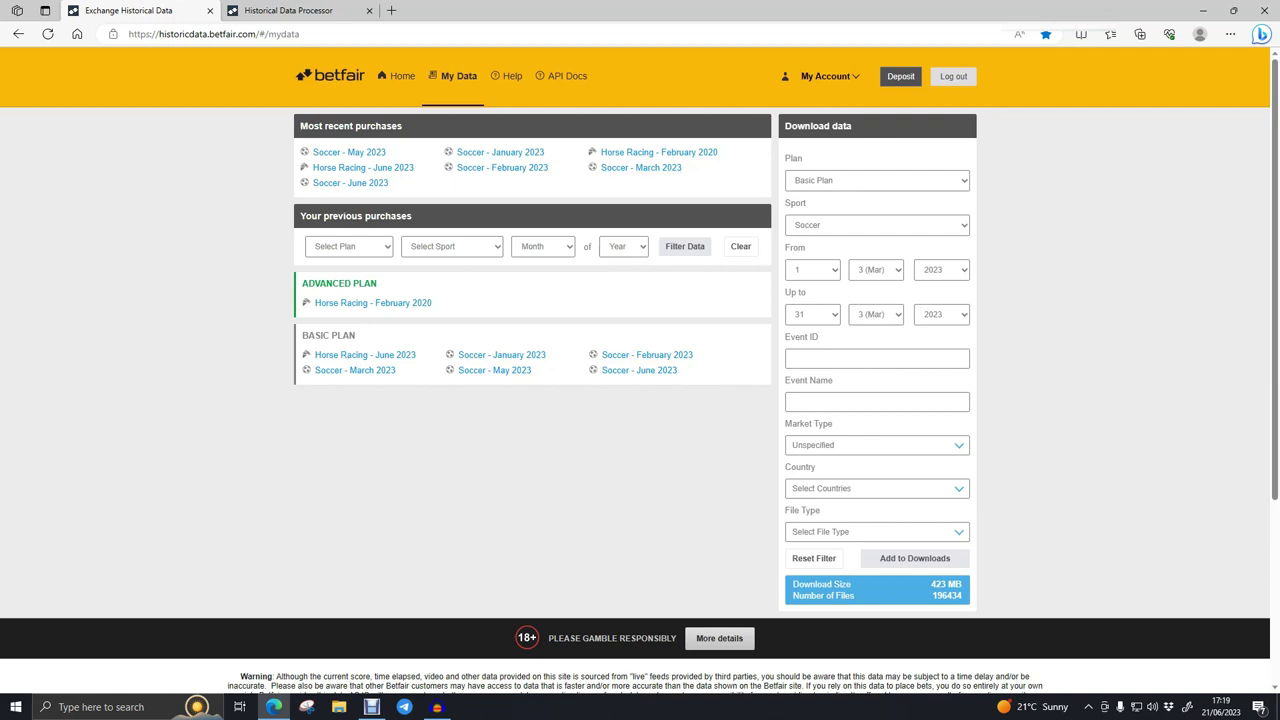
left_click(813, 315)
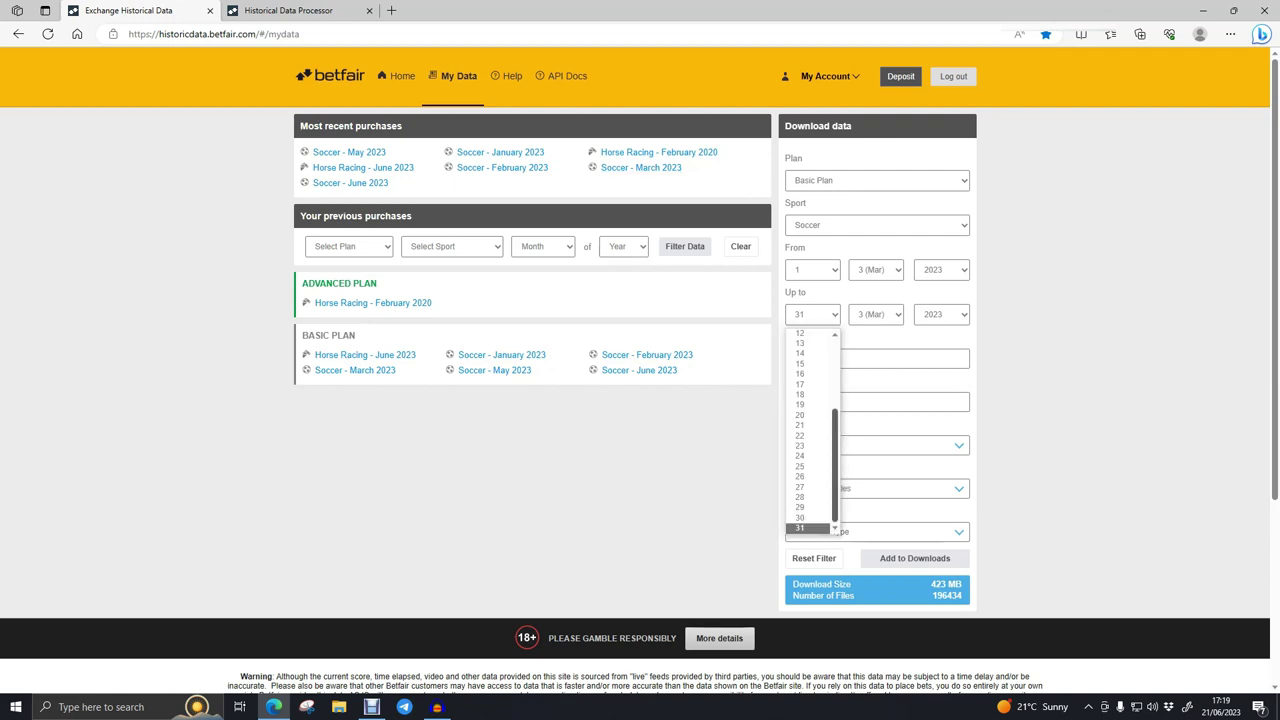
left_click_drag(835, 462, 835, 390)
left_click(804, 405)
key("7")
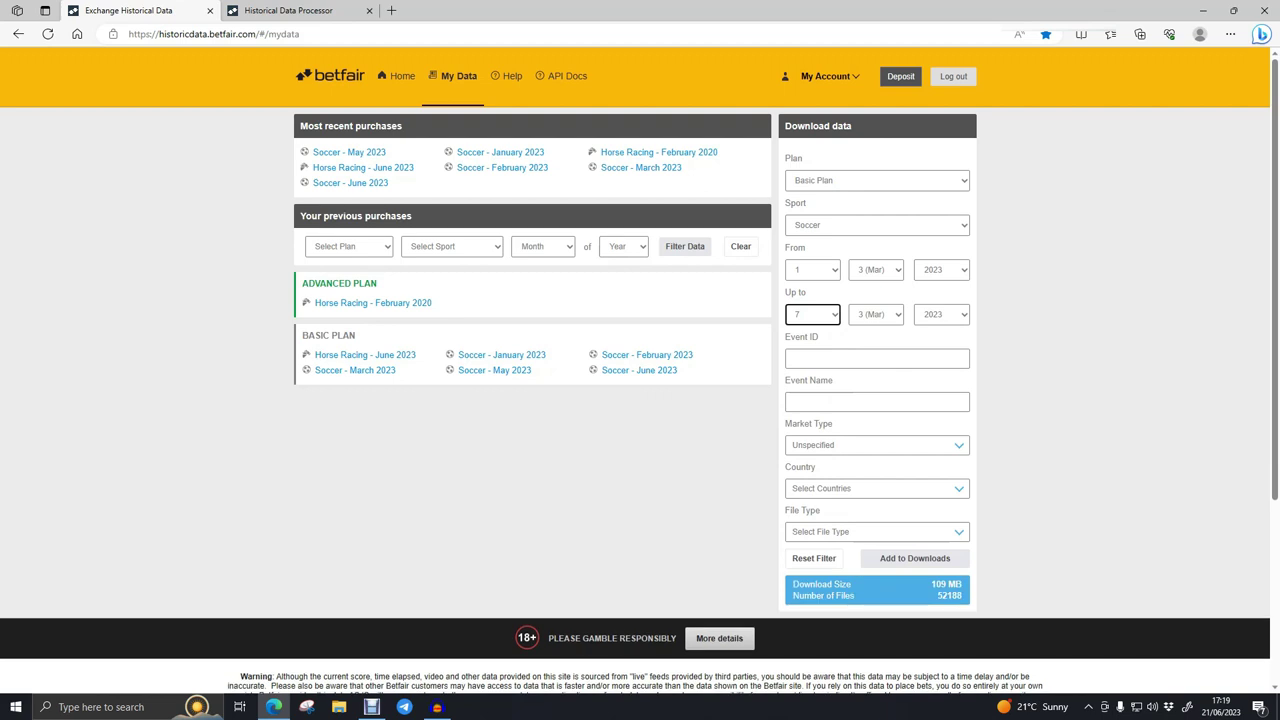
Add OVER_UNDER_25 to the market type filter for the soccer download
left_click(957, 446)
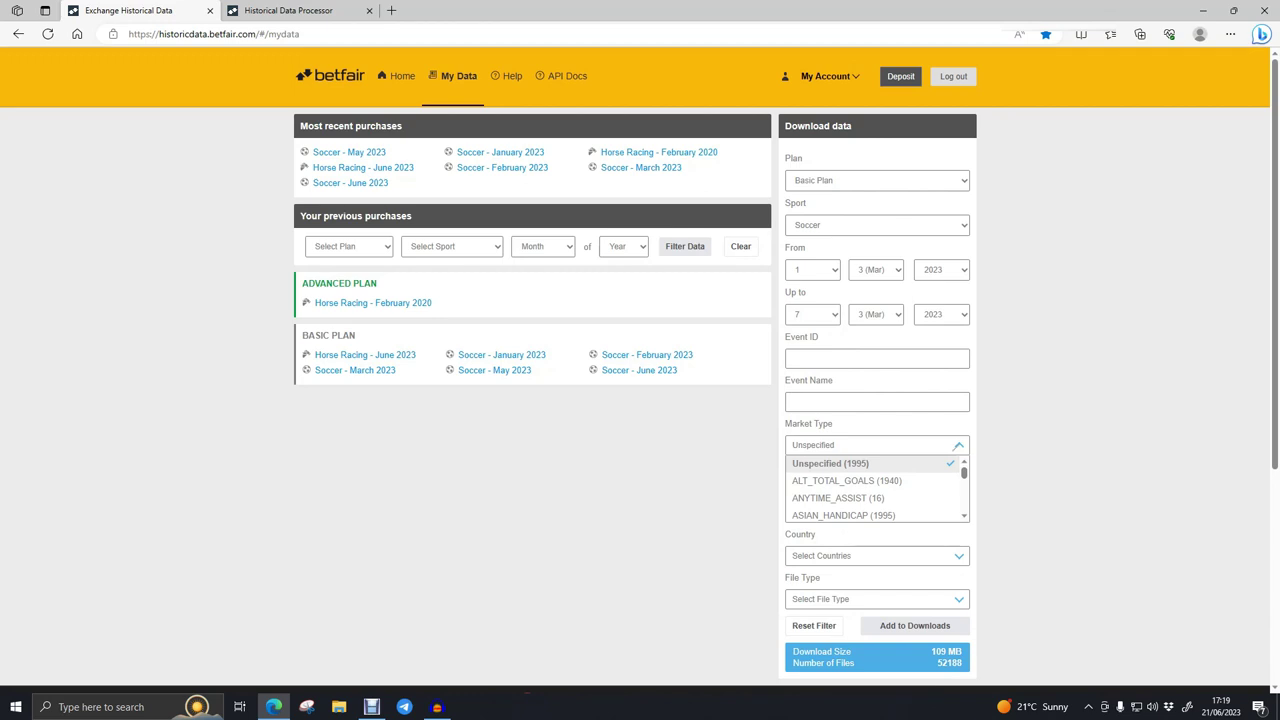
scroll(877, 488, "down", 8)
scroll(877, 488, "down", 10)
scroll(877, 490, "down", 5)
scroll(877, 488, "up", 6)
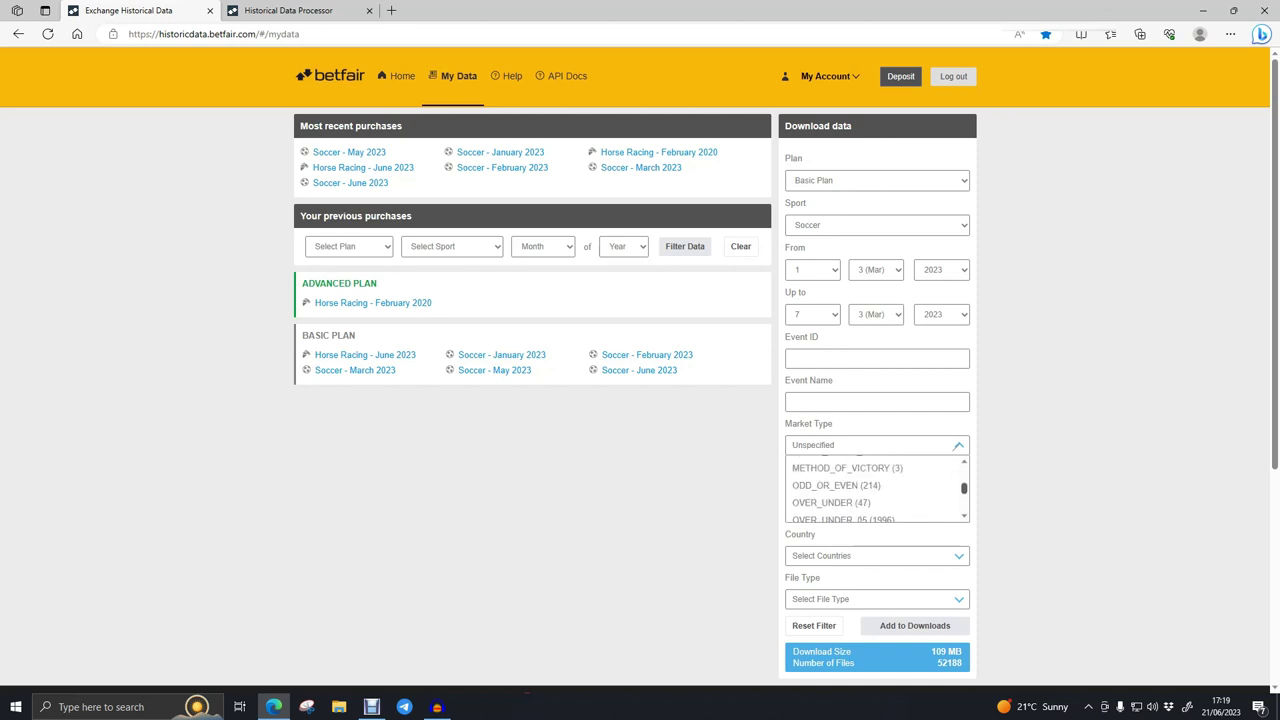
scroll(877, 490, "down", 2)
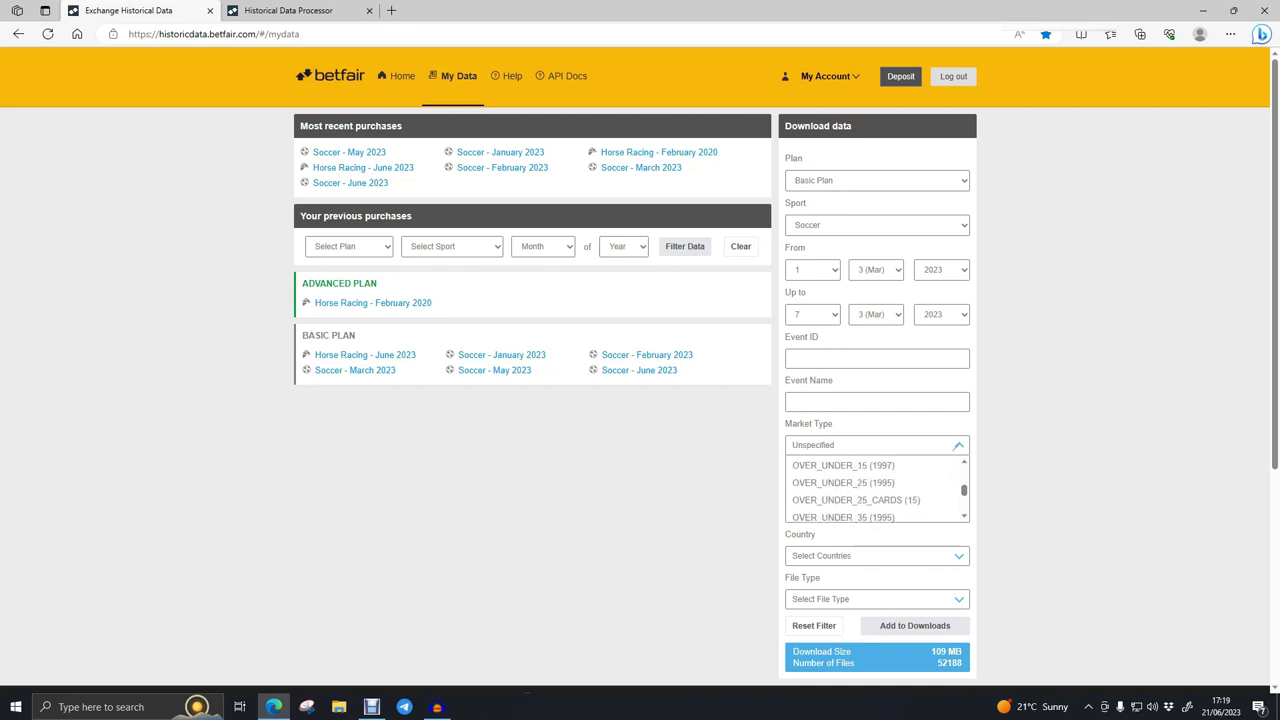
left_click(843, 483)
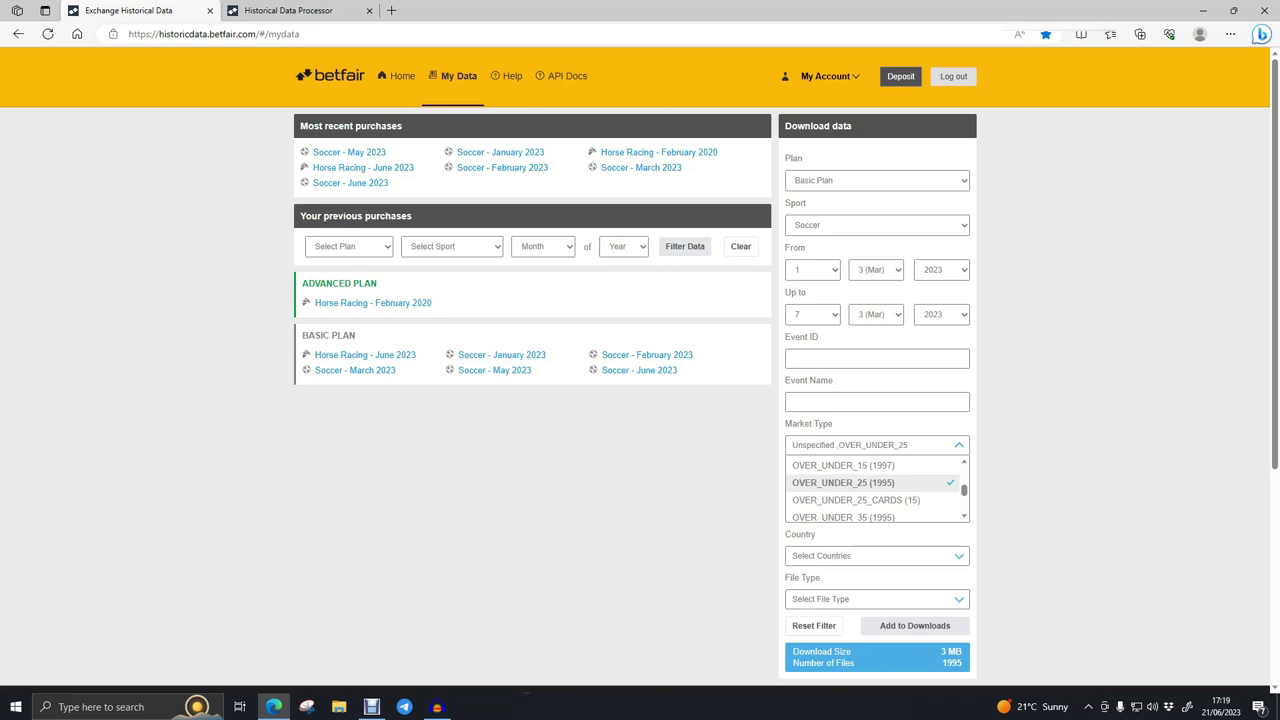
left_click(959, 445)
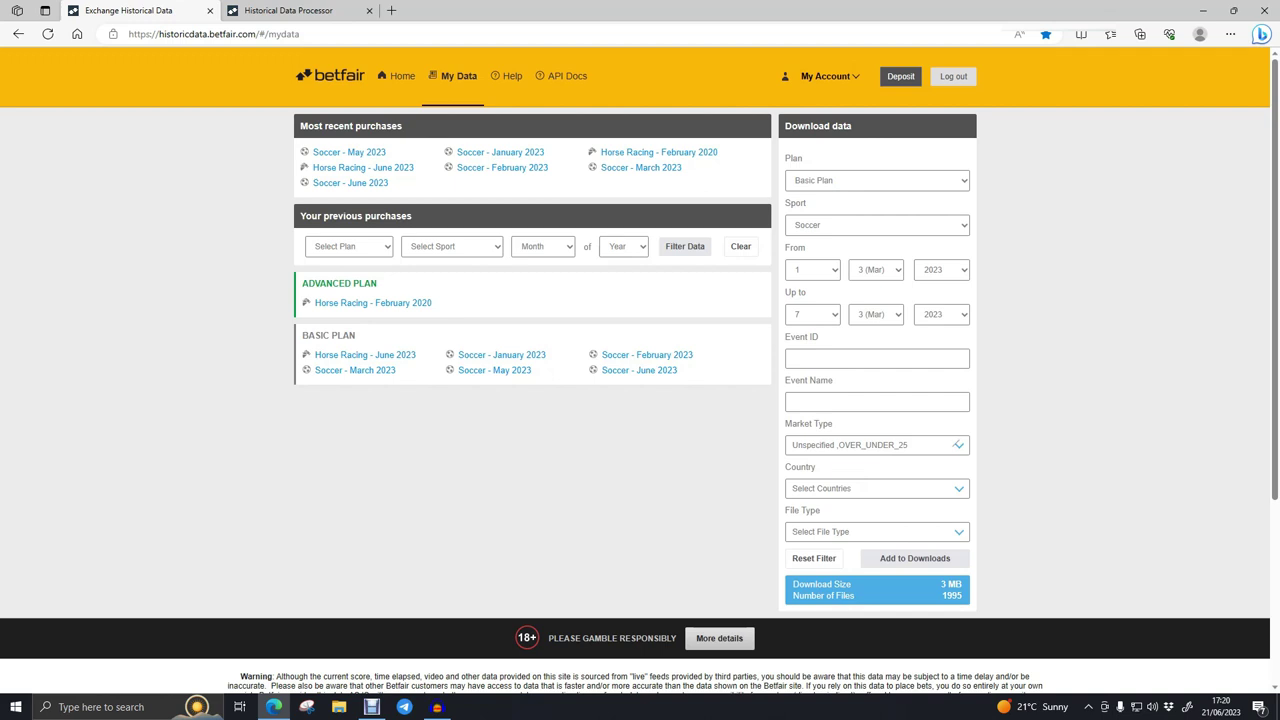
Browse the country filter's codes as far as GB and close the list without choosing one
left_click(957, 488)
scroll(877, 530, "down", 5)
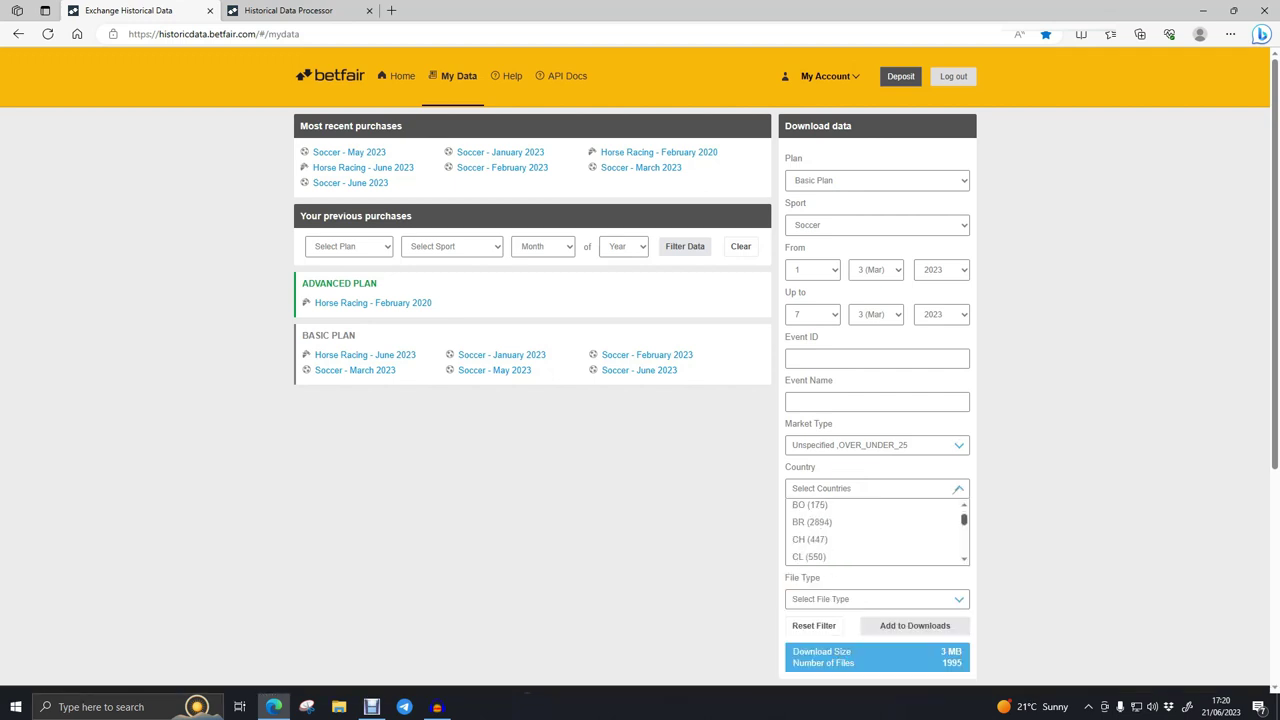
scroll(877, 530, "down", 3)
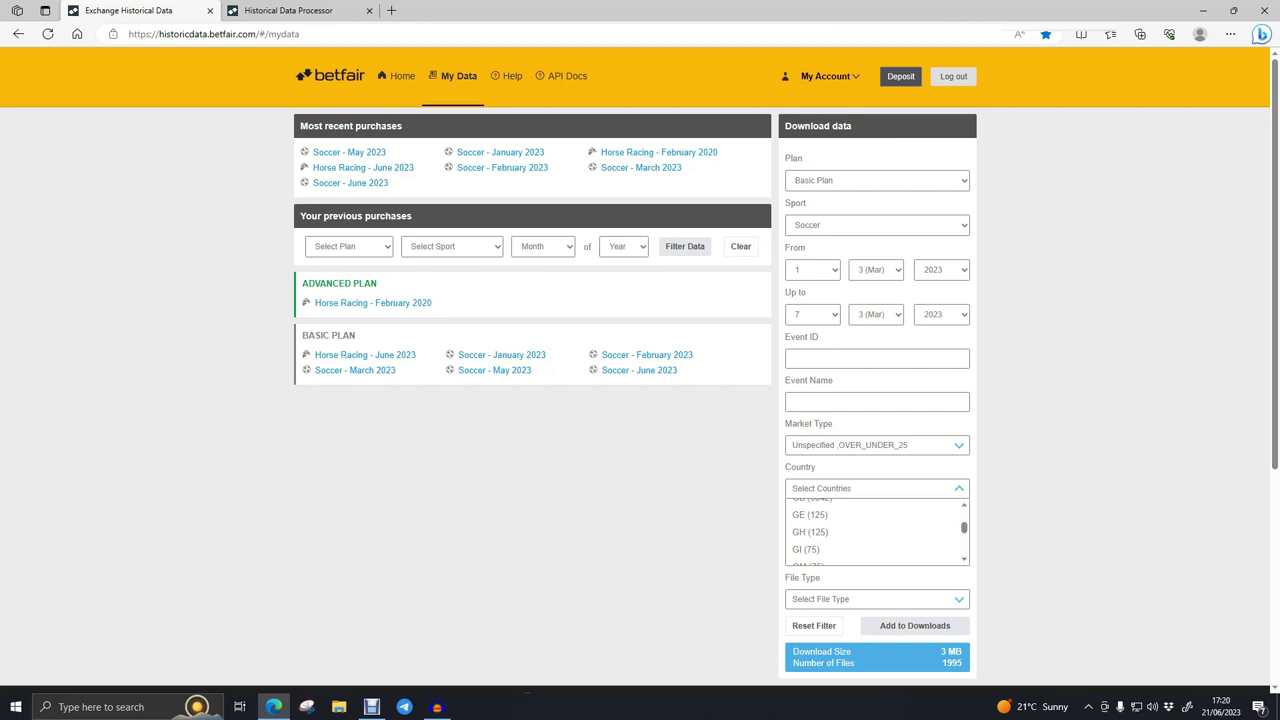
scroll(877, 530, "up", 1)
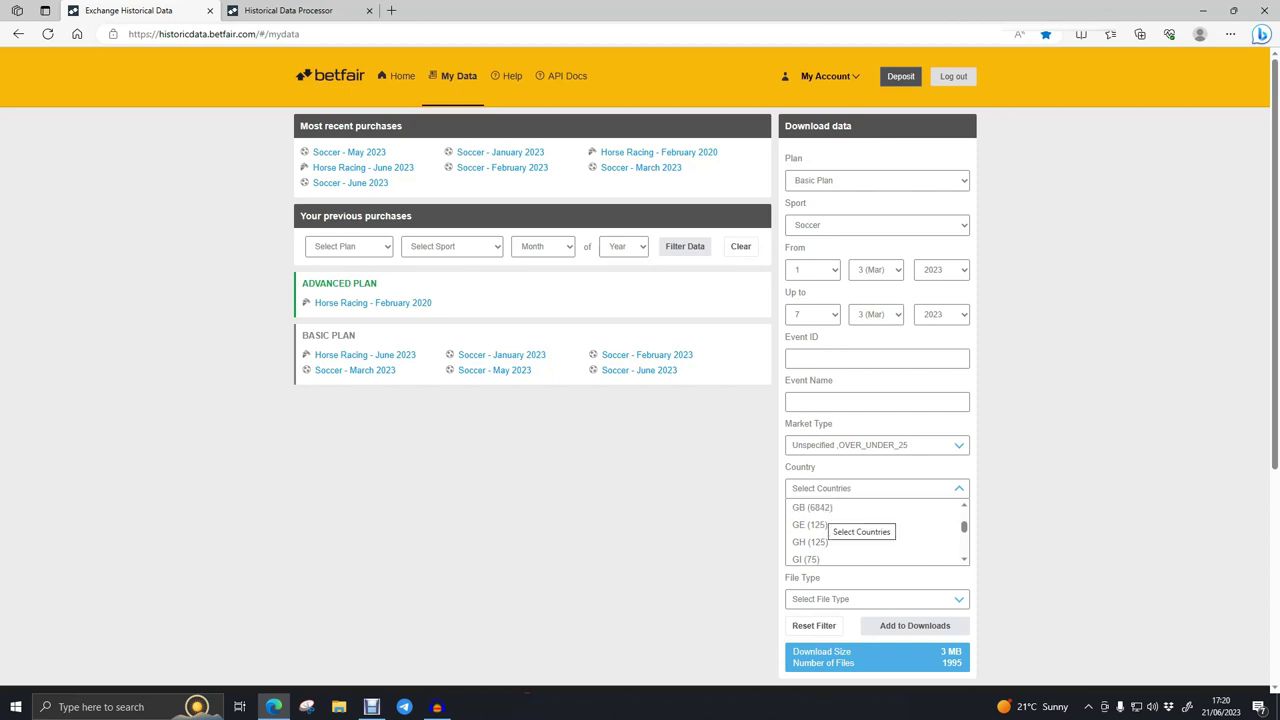
left_click(958, 489)
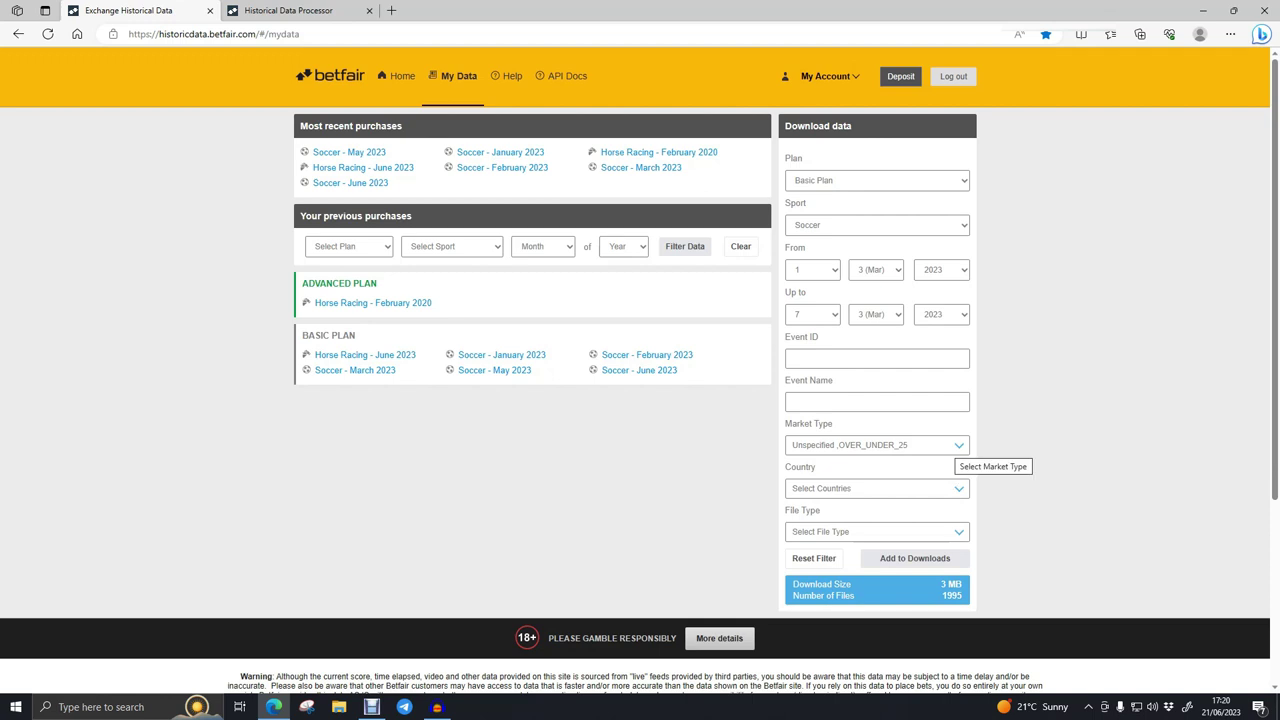
Enter liverpool as the event name for the soccer download
left_click(877, 402)
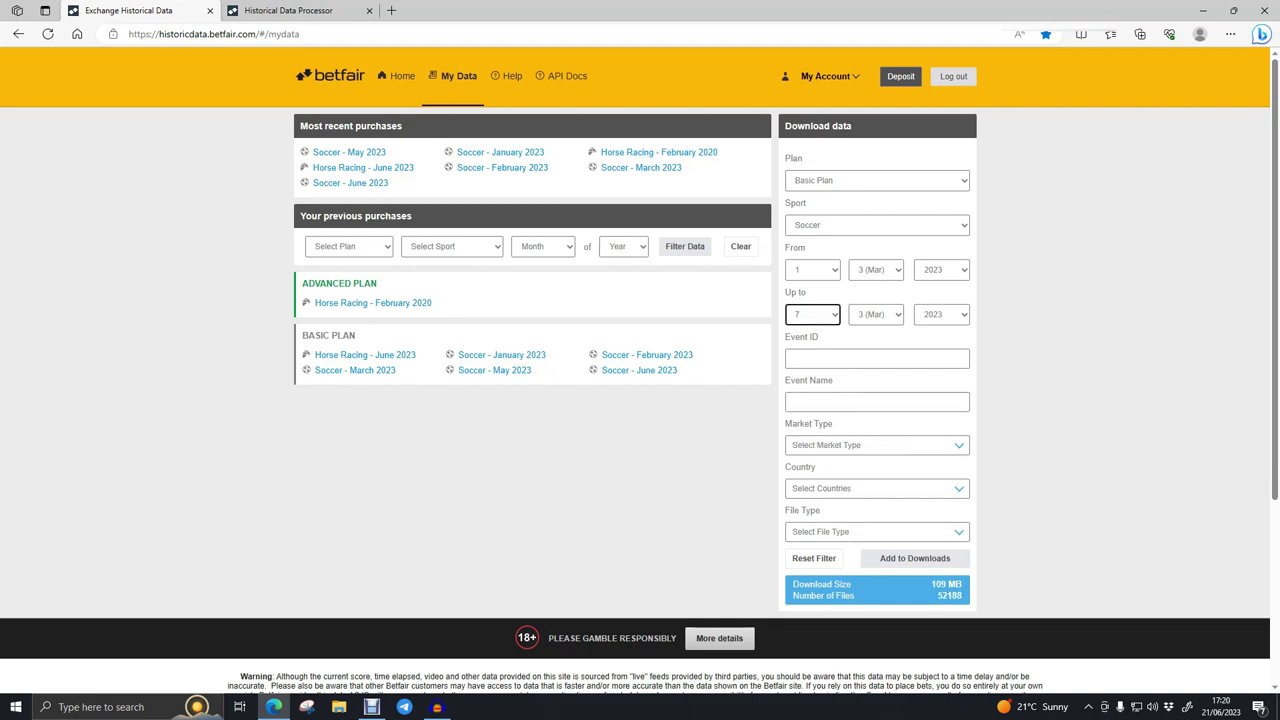
left_click(877, 402)
type("liverpool")
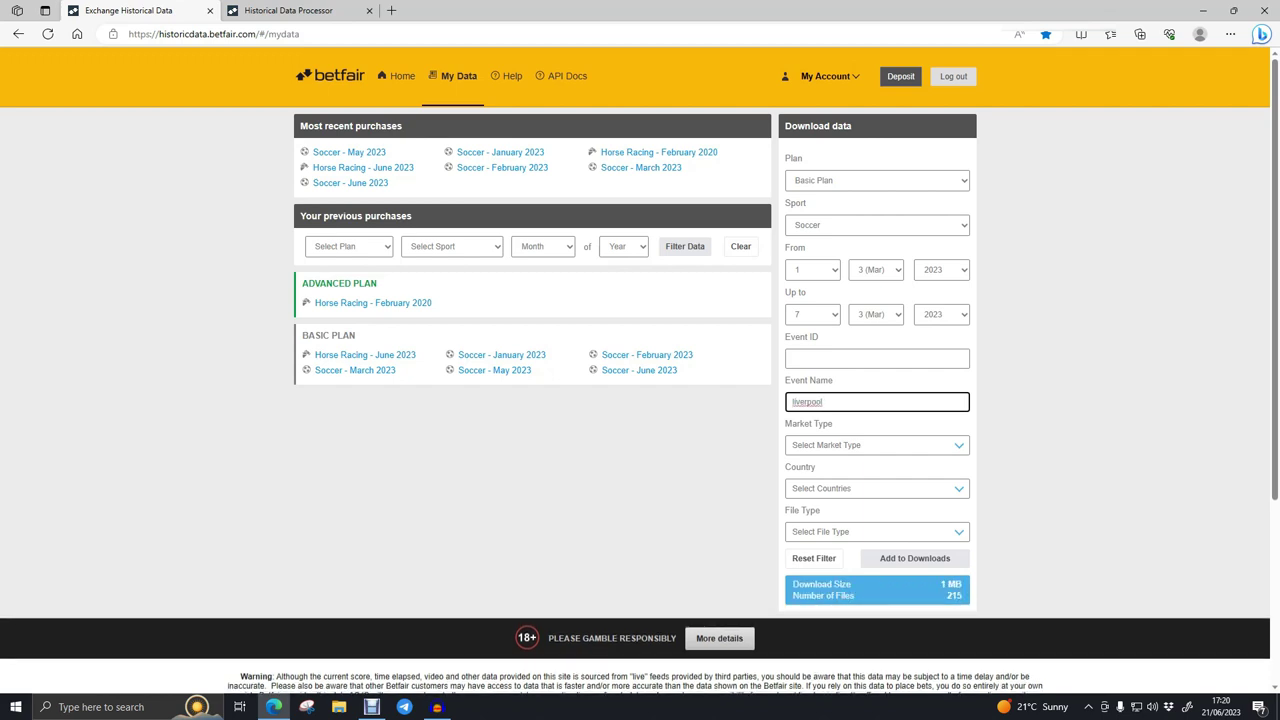
Set the market type filter for the liverpool soccer download to OVER_UNDER_25
left_click(959, 445)
left_click_drag(964, 473, 964, 479)
scroll(876, 489, "down", 4)
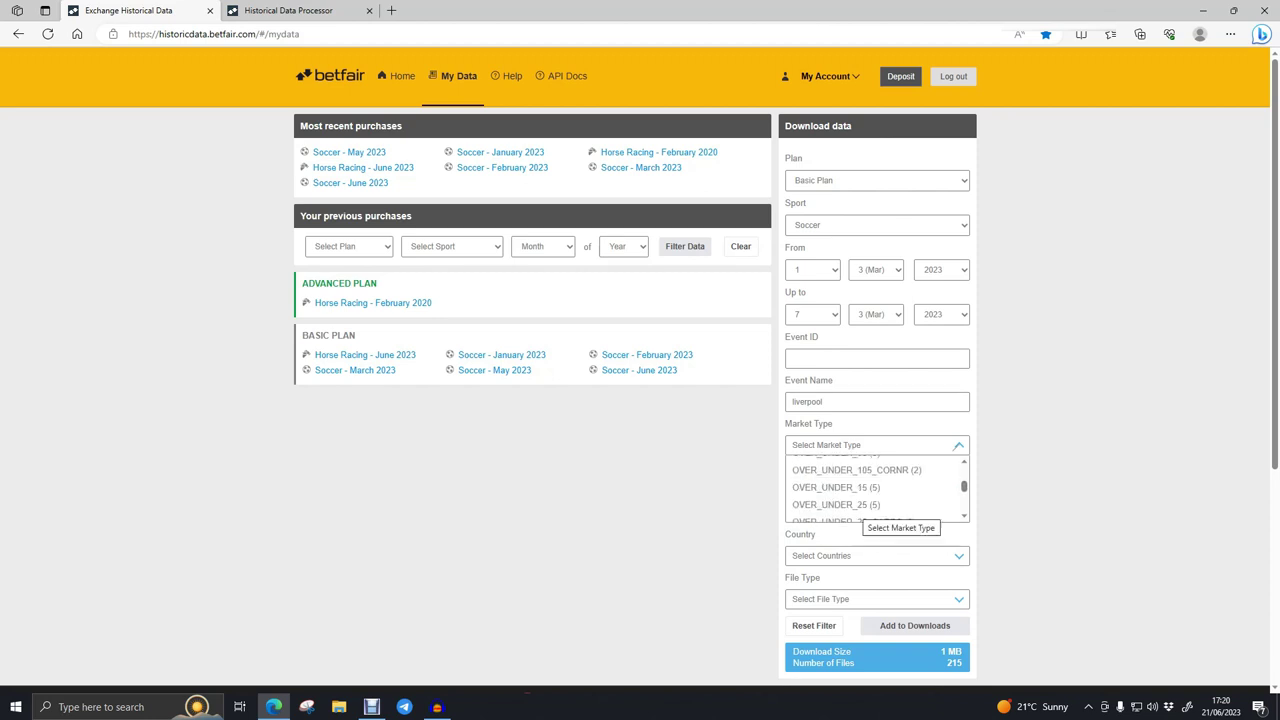
left_click(858, 504)
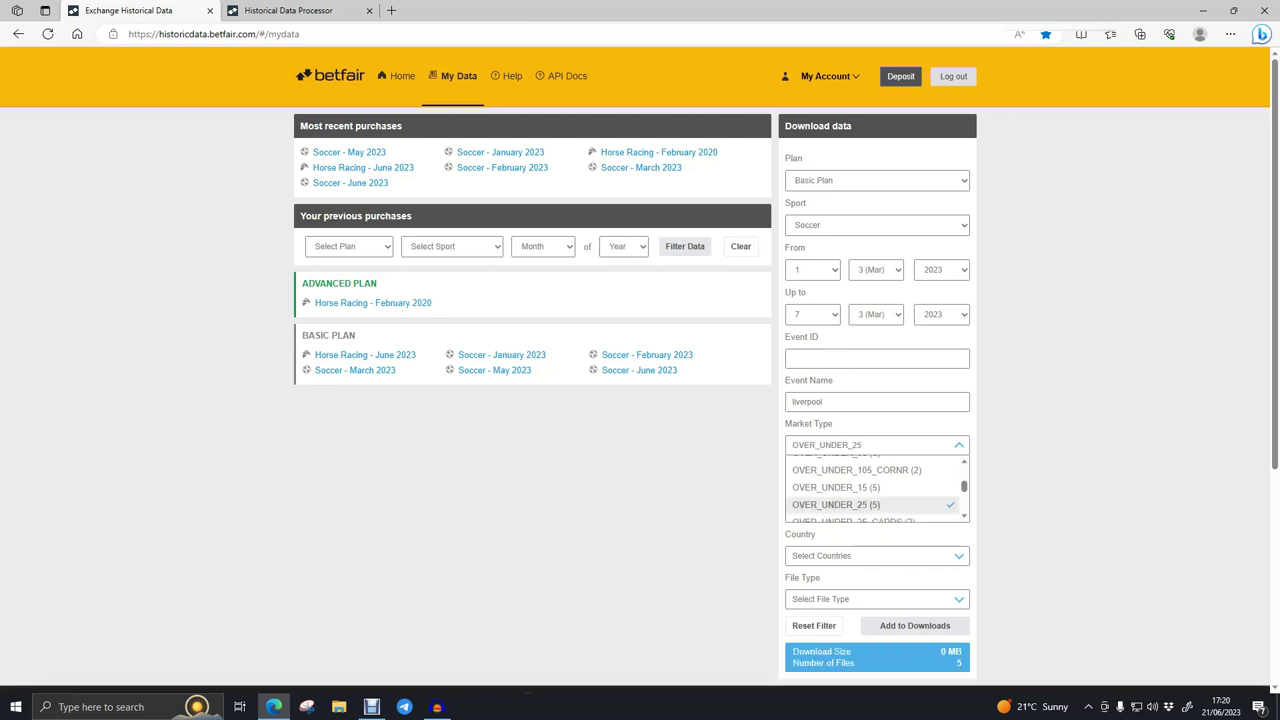
left_click(958, 445)
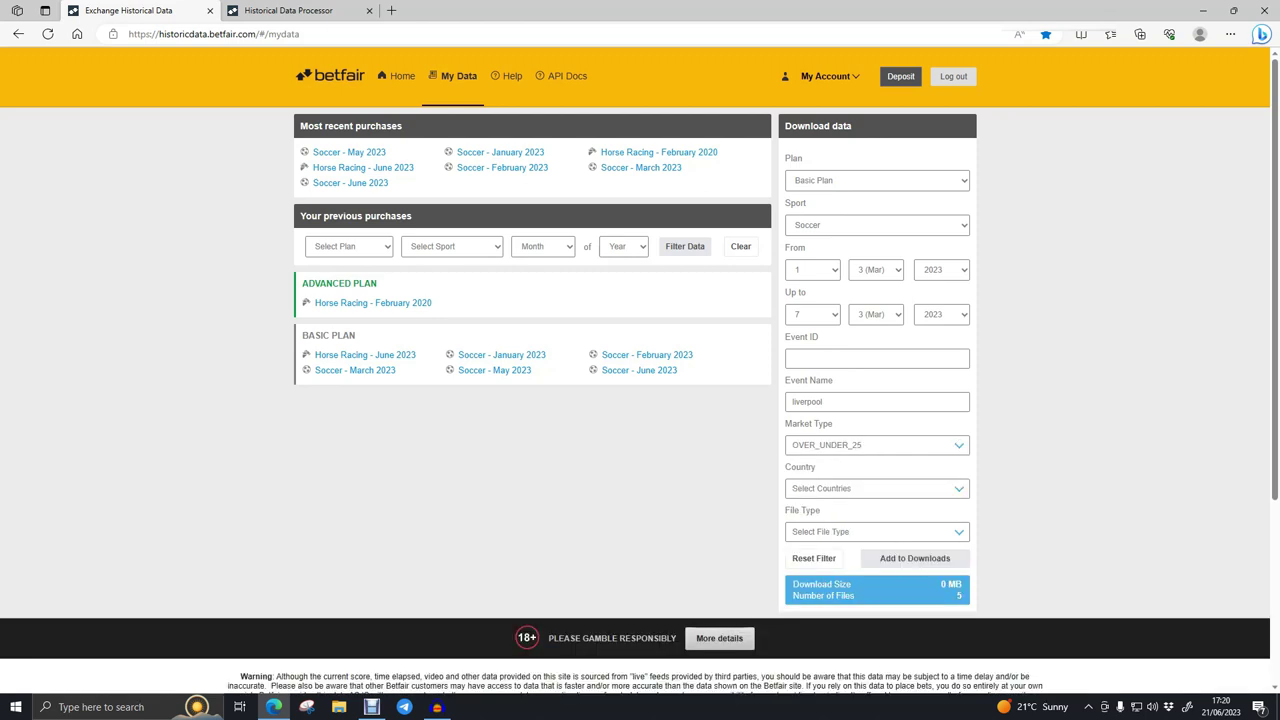
Download the filtered liverpool soccer data and open the data (10).tar archive
left_click(915, 559)
scroll(915, 559, "down", 2)
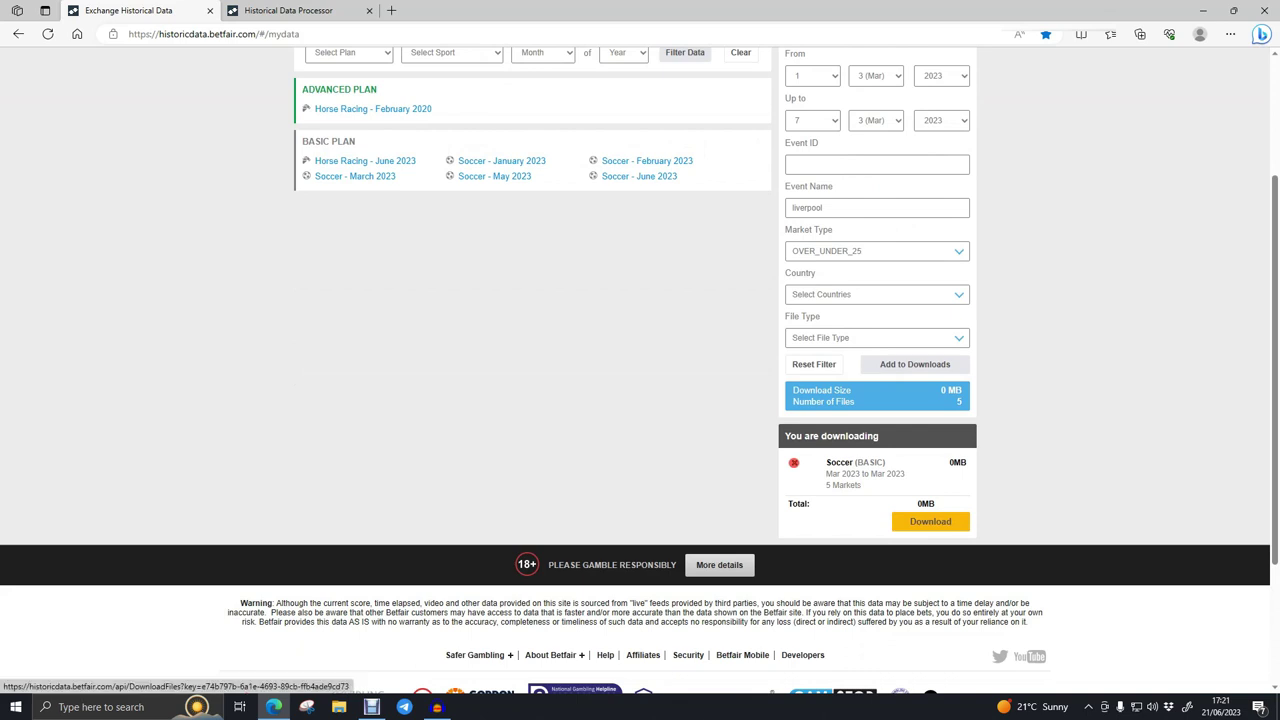
left_click(930, 521)
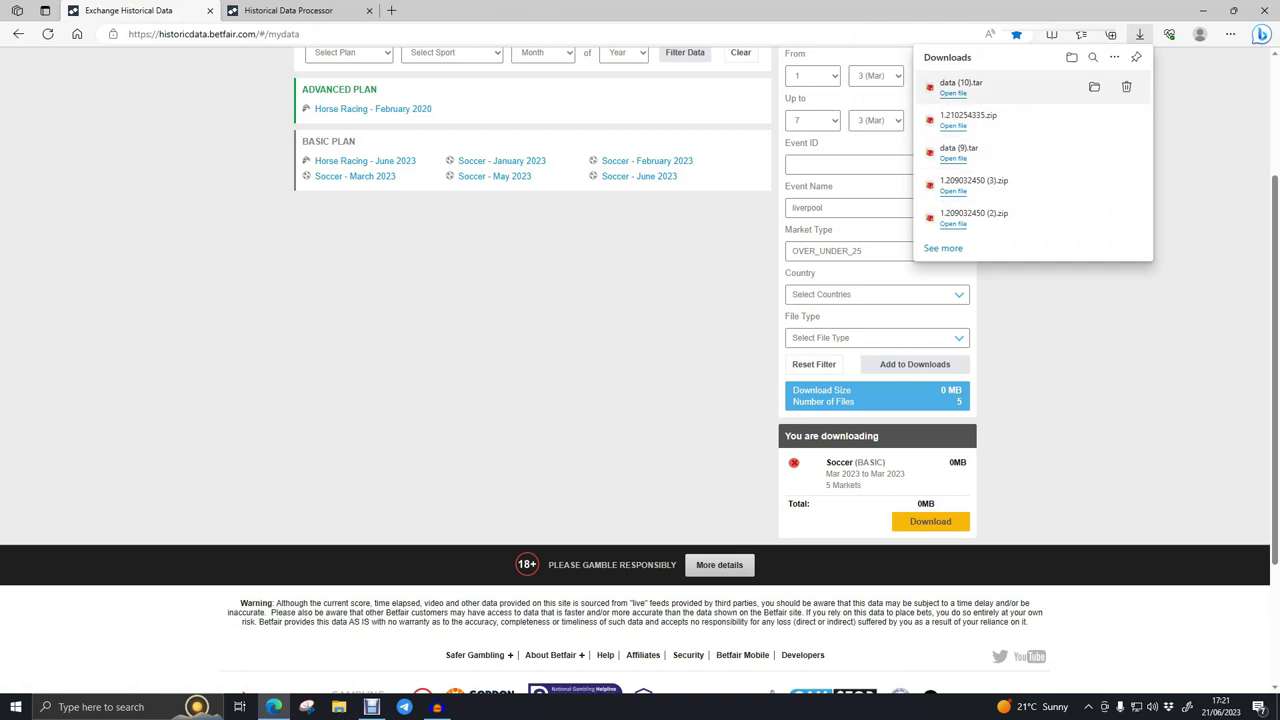
left_click(955, 92)
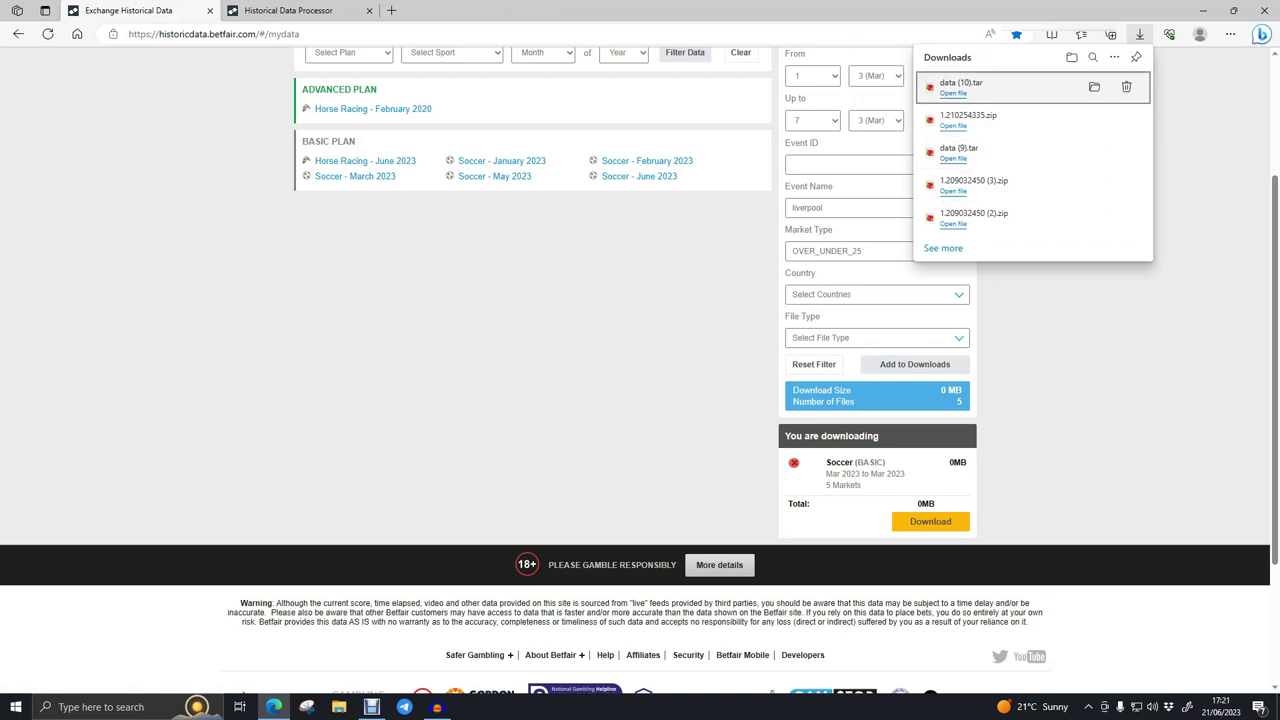
key("Return")
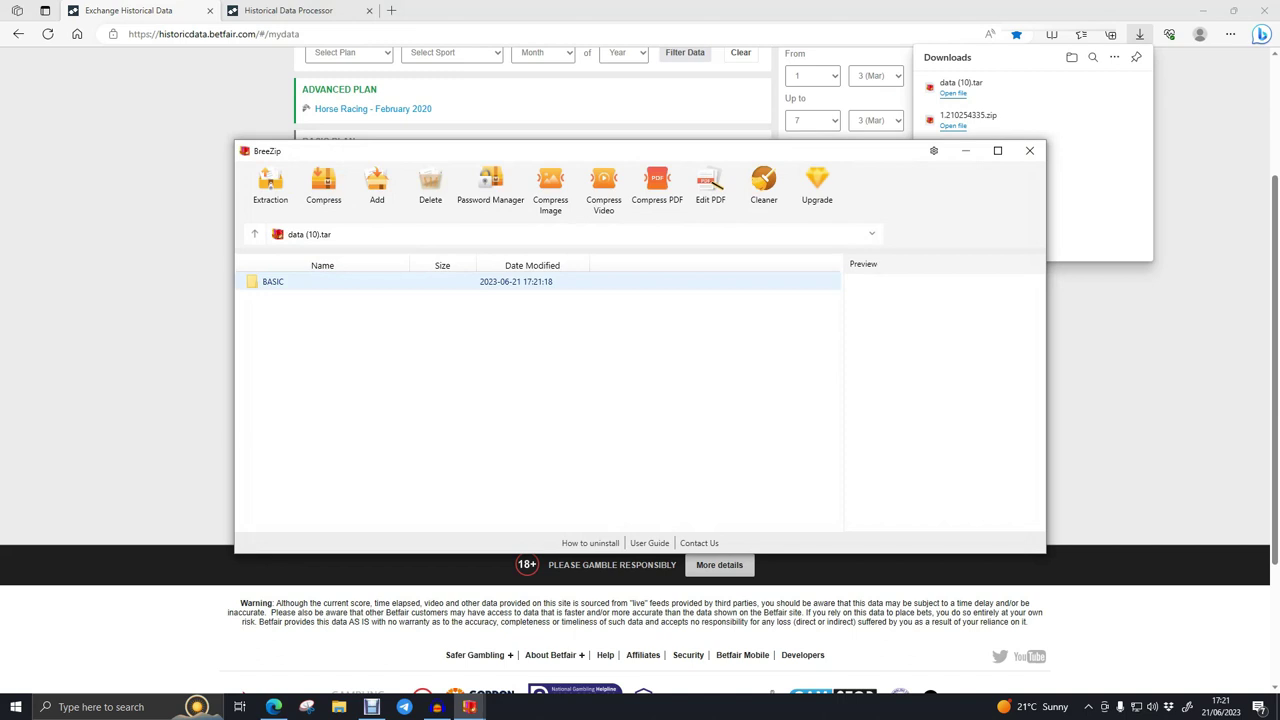
Browse the archive down to the folder for 5 March, BASIC\2023\Mar\5
key("Return")
key("Return")
key("Return")
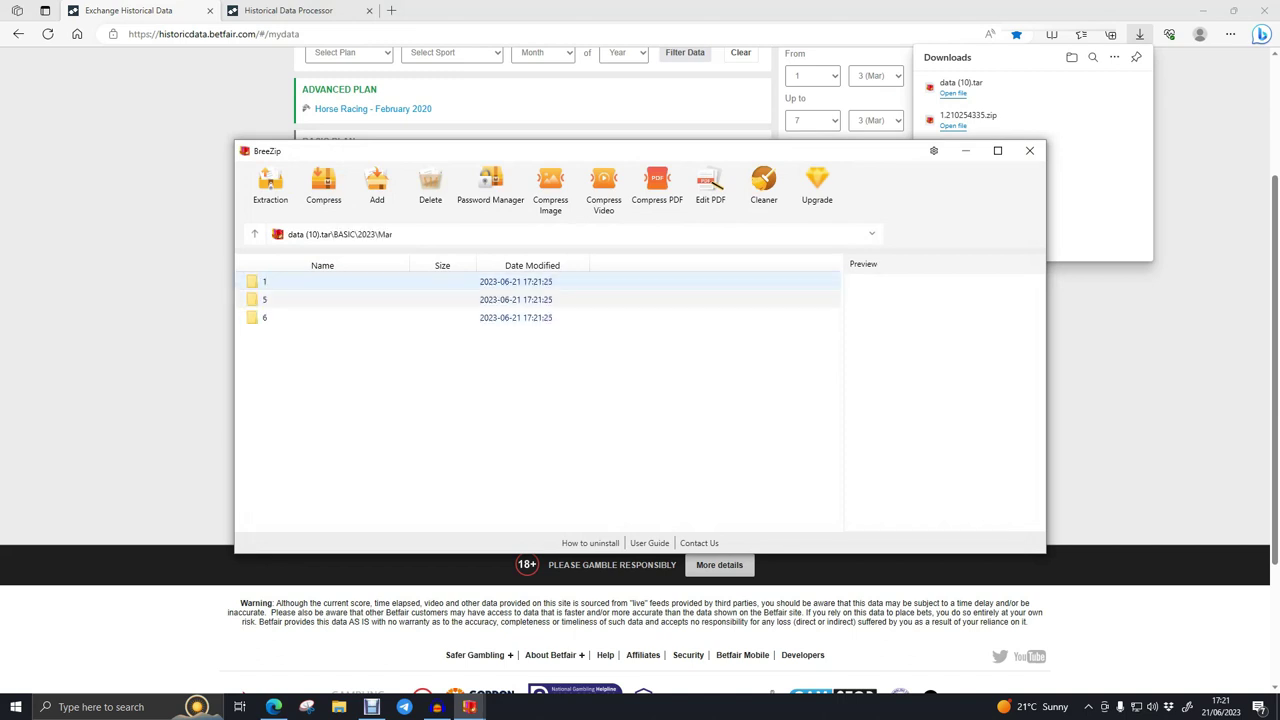
left_click(264, 317)
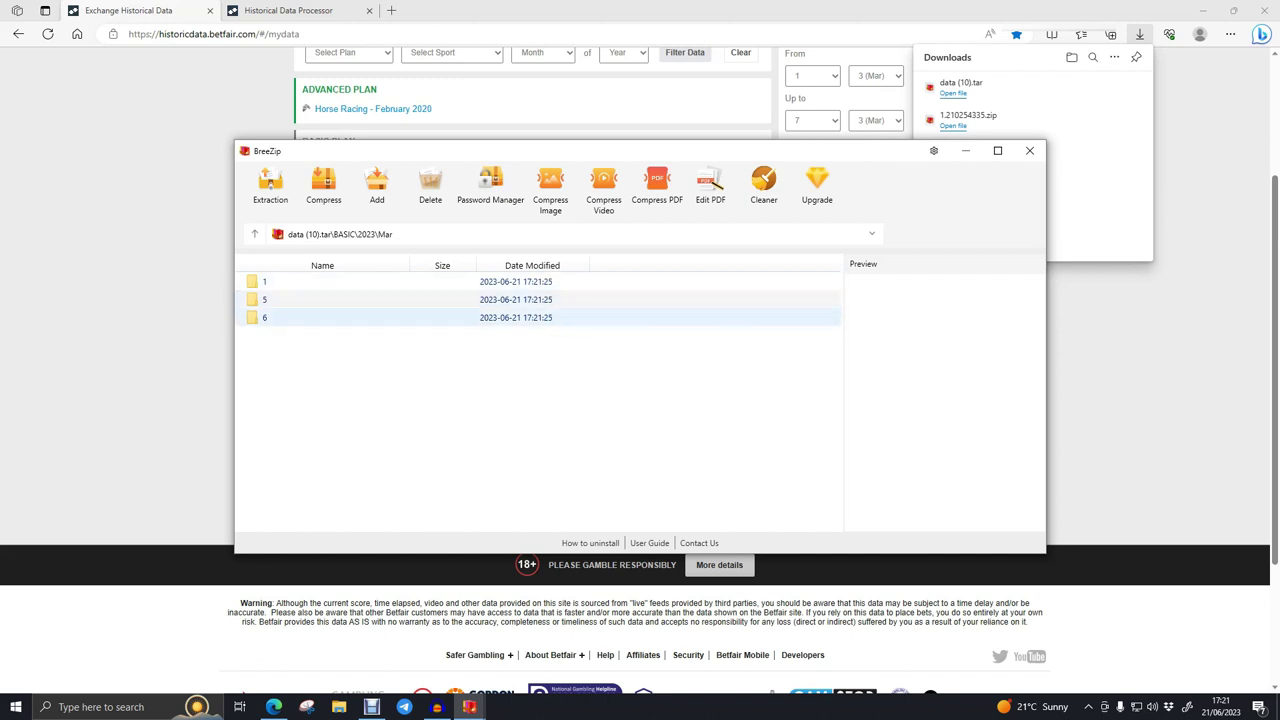
left_click(264, 299)
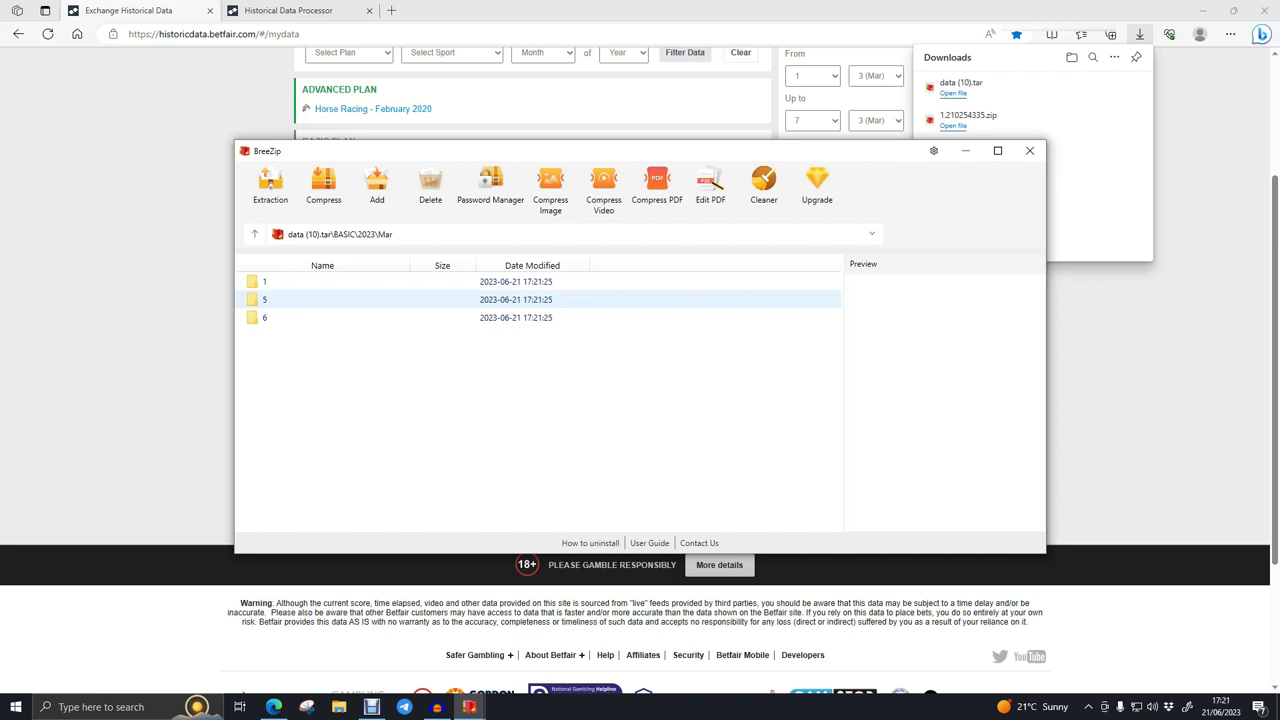
double_click(265, 300)
Compare the market files in event folders 32122314 and 32147762, finishing in folder 32122314
left_click(279, 281)
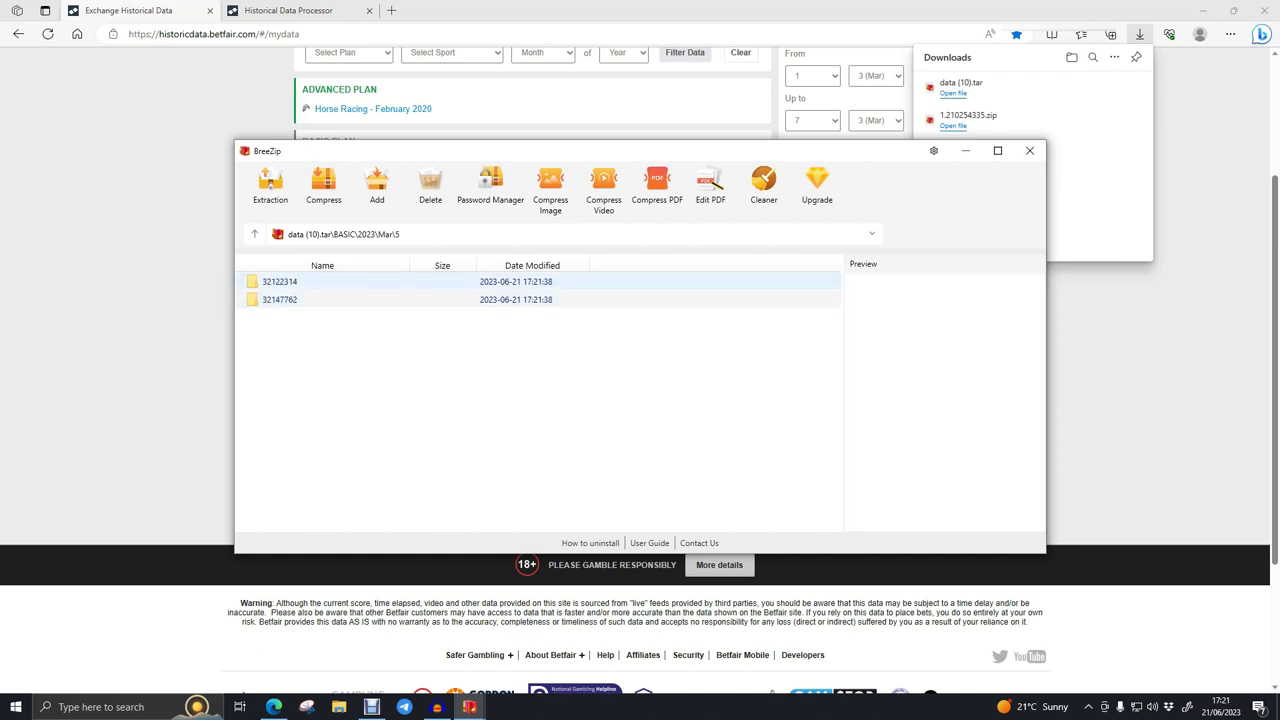
key("Return")
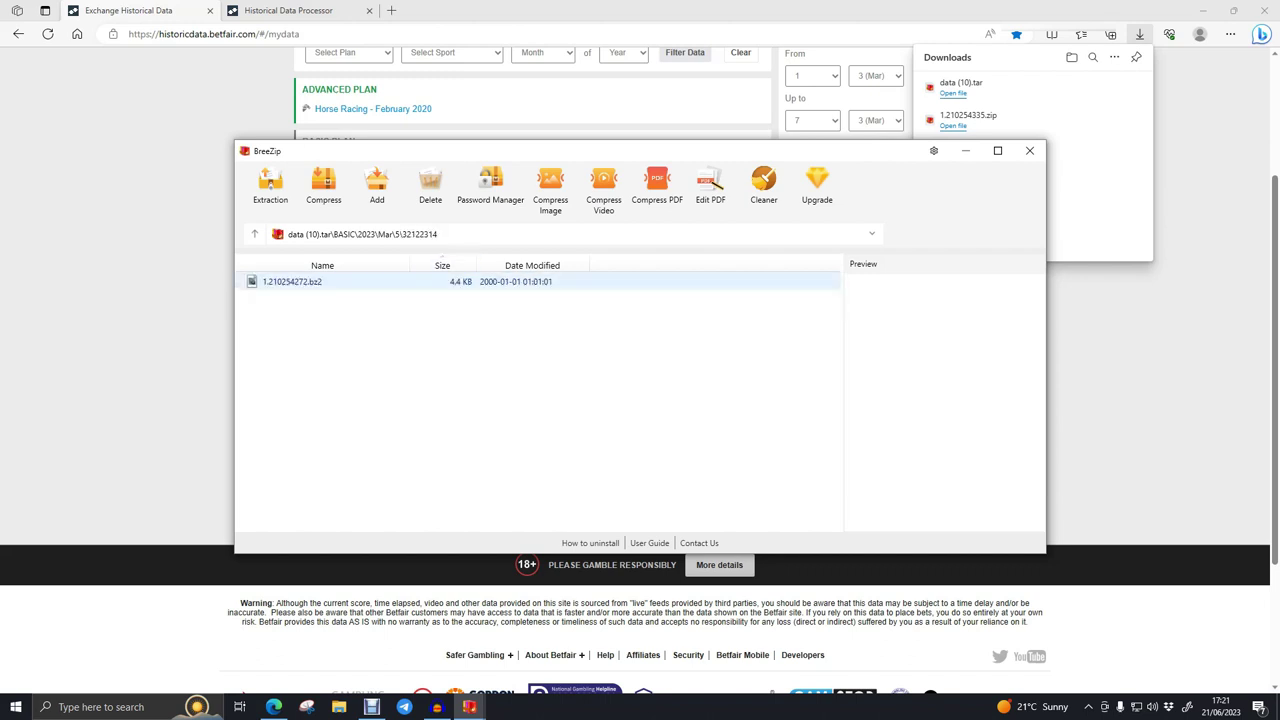
left_click(255, 234)
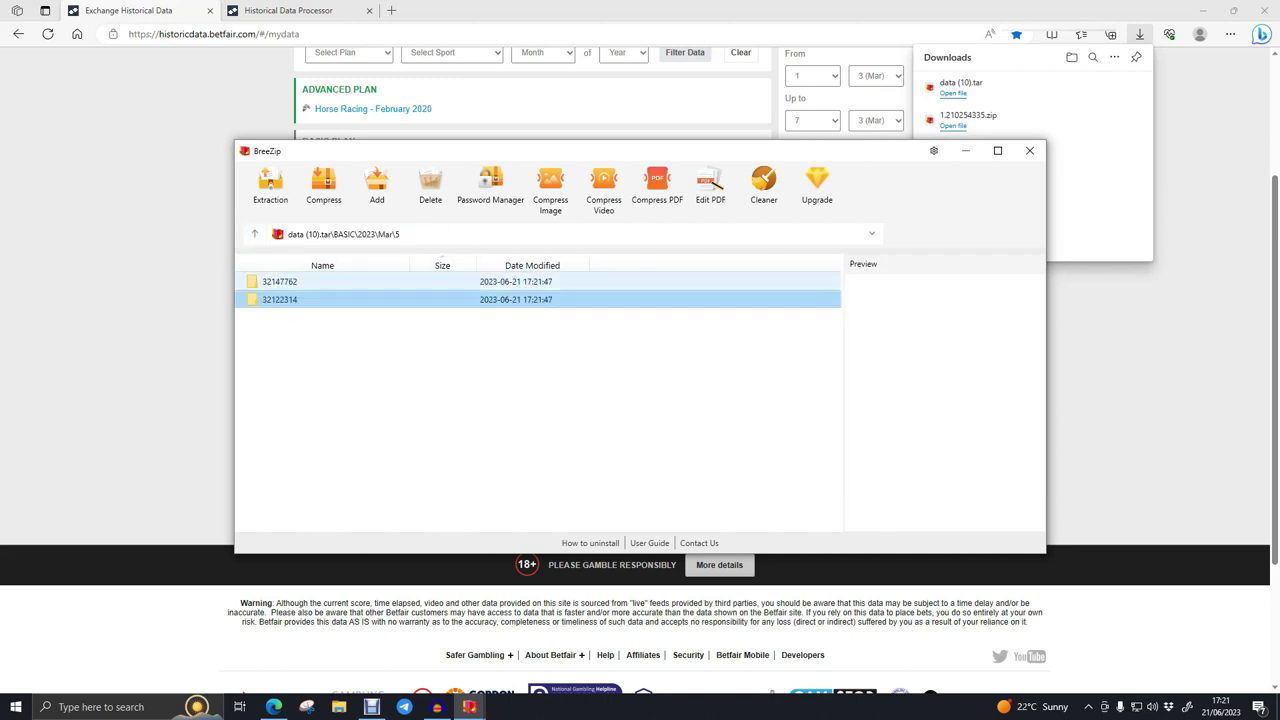
double_click(280, 282)
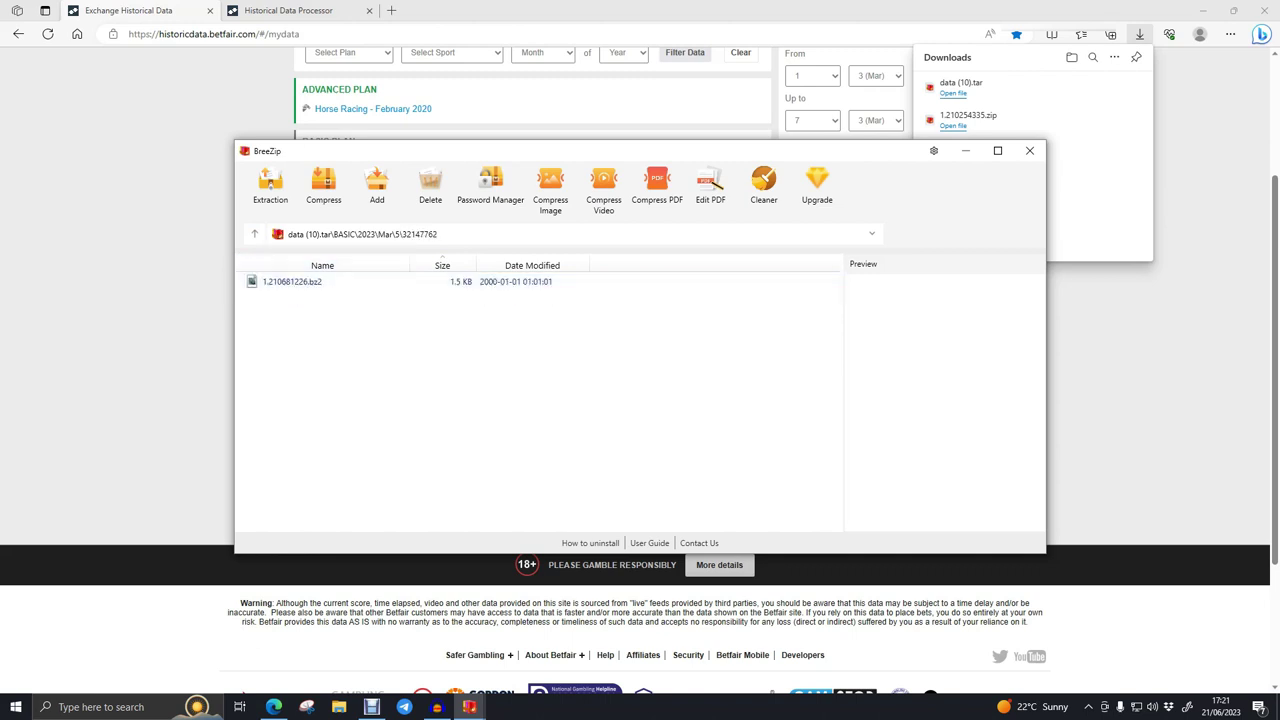
key("BackSpace")
key("Down")
key("Return")
Copy 1.210254272.bz2 from the archive onto the desktop
left_click(292, 281)
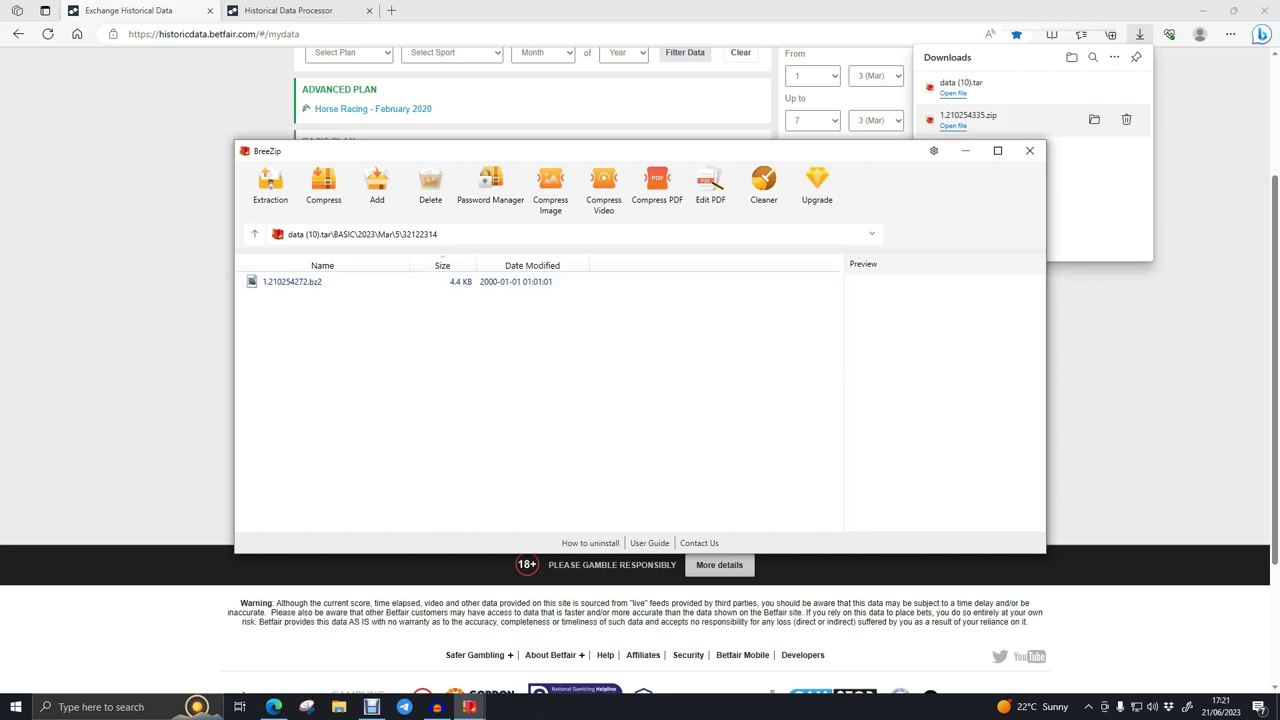
left_click(1203, 10)
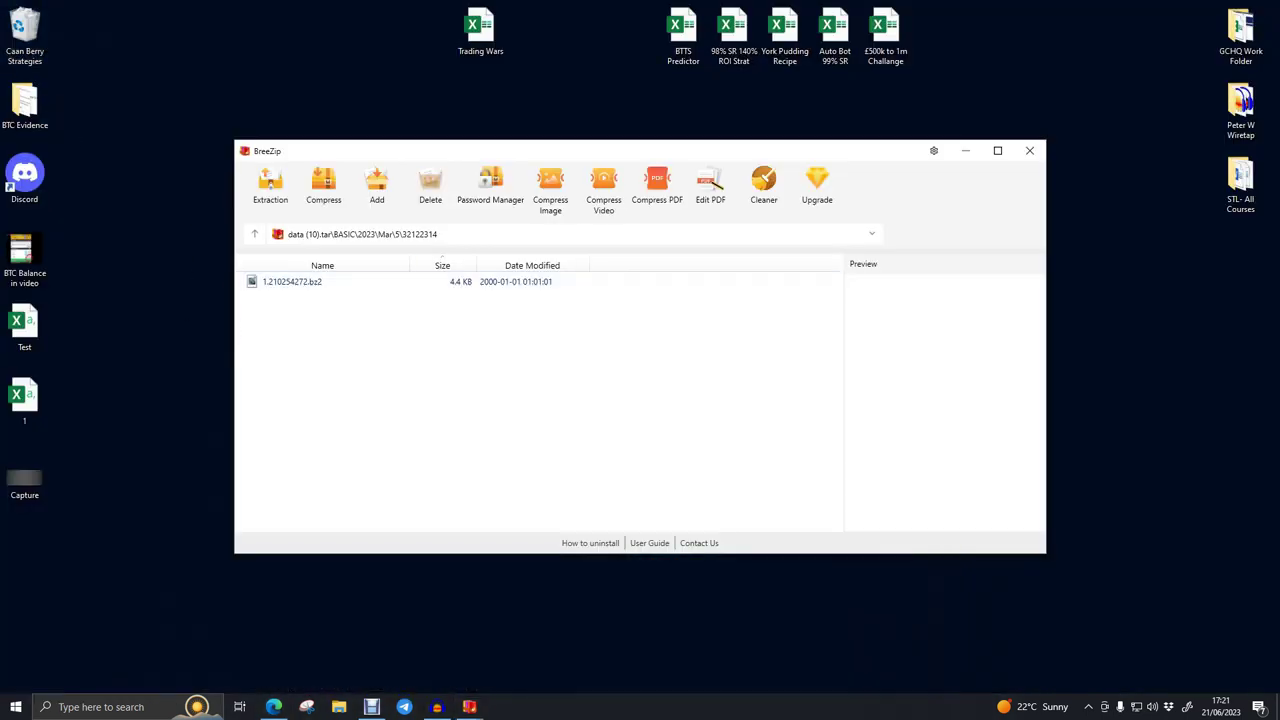
double_click(292, 281)
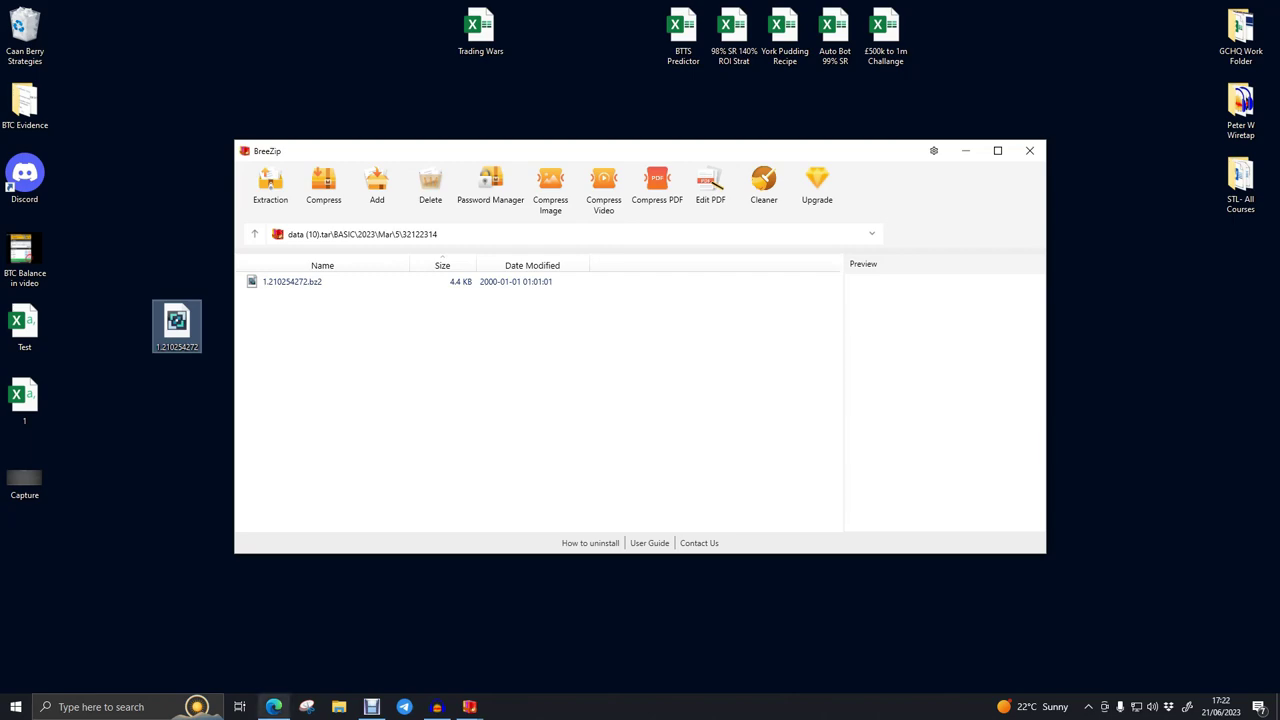
In the browser's Betfair Historic Data Processor, replace the loaded data file with 1.210254272.bz2 from the desktop
left_click(273, 707)
left_click(288, 11)
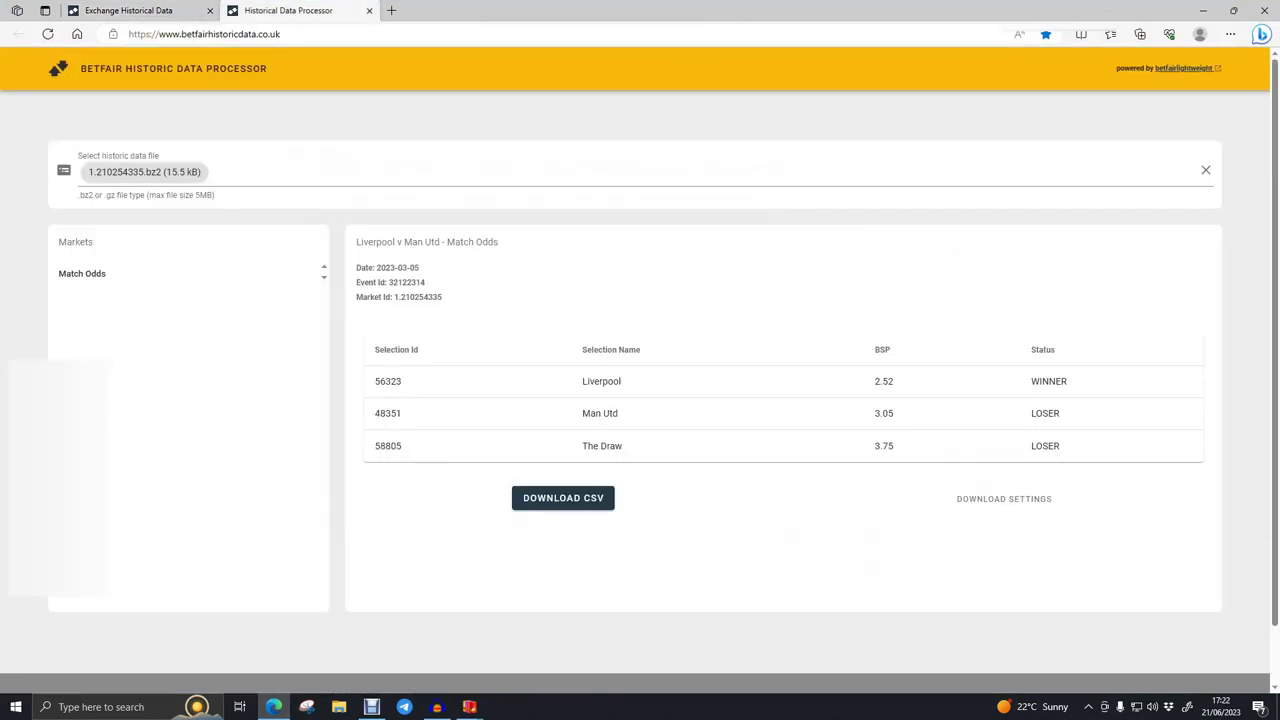
left_click(1206, 170)
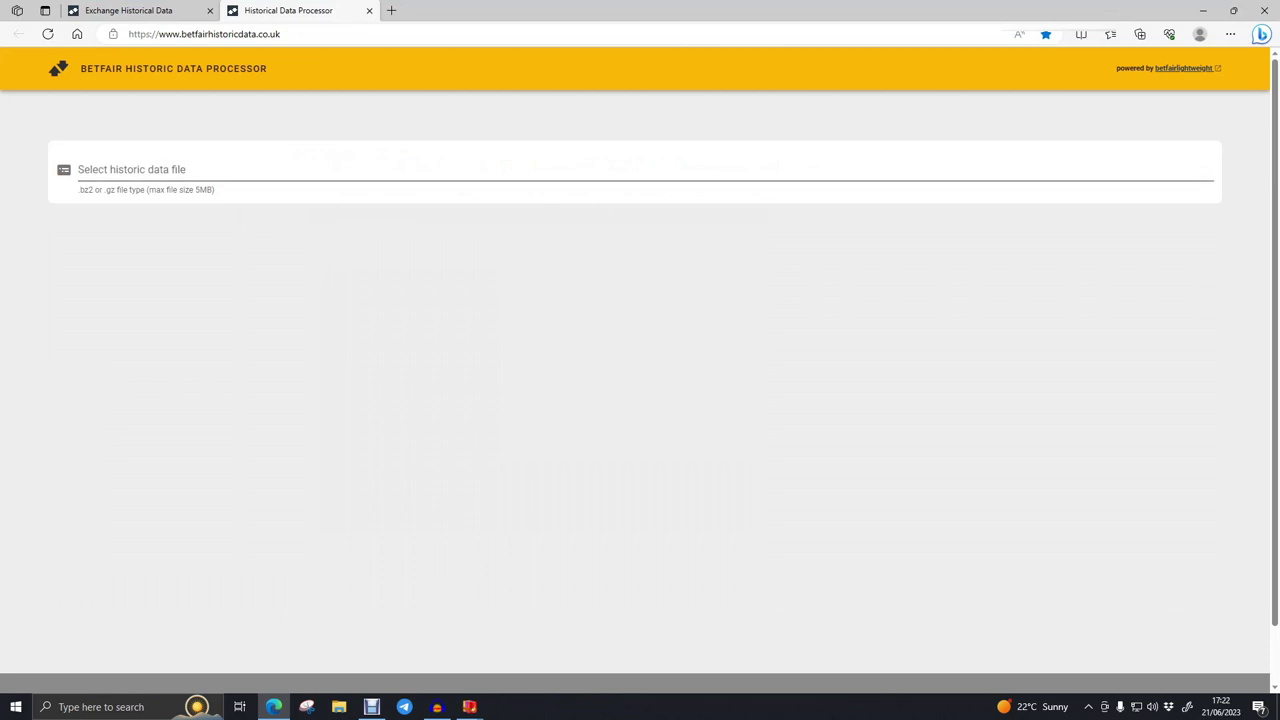
left_click(132, 170)
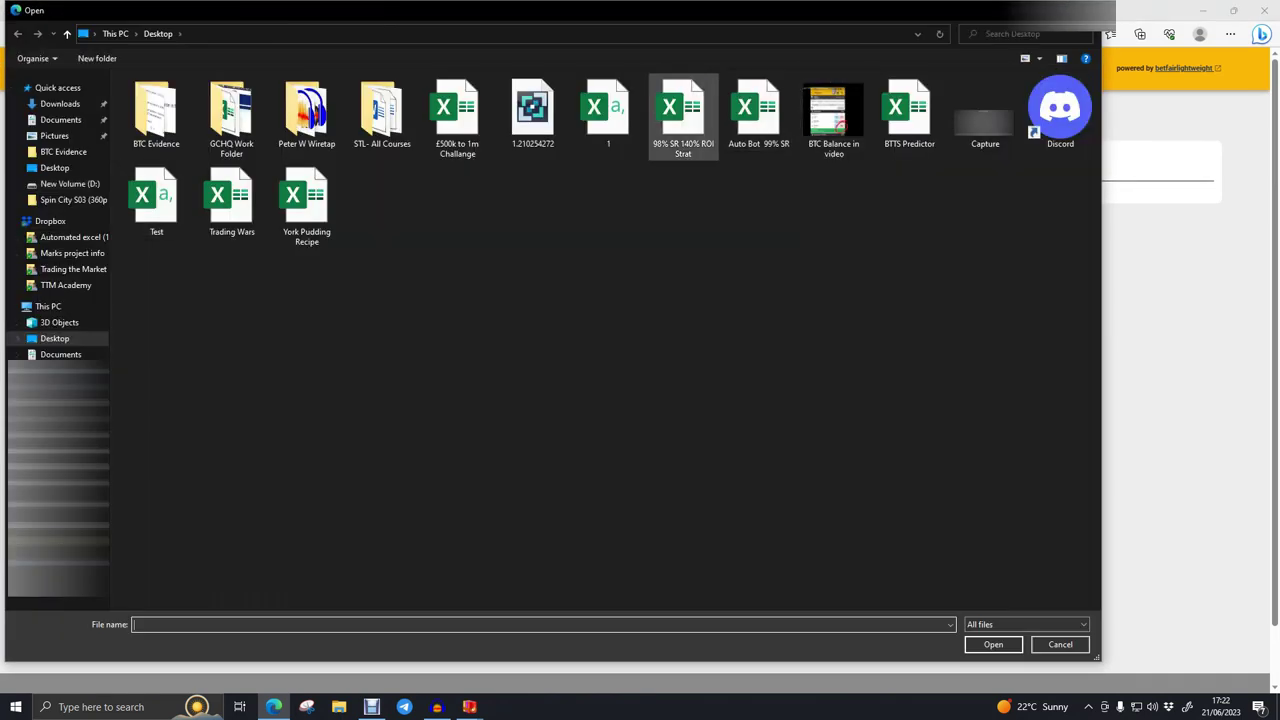
left_click(532, 112)
key("Return")
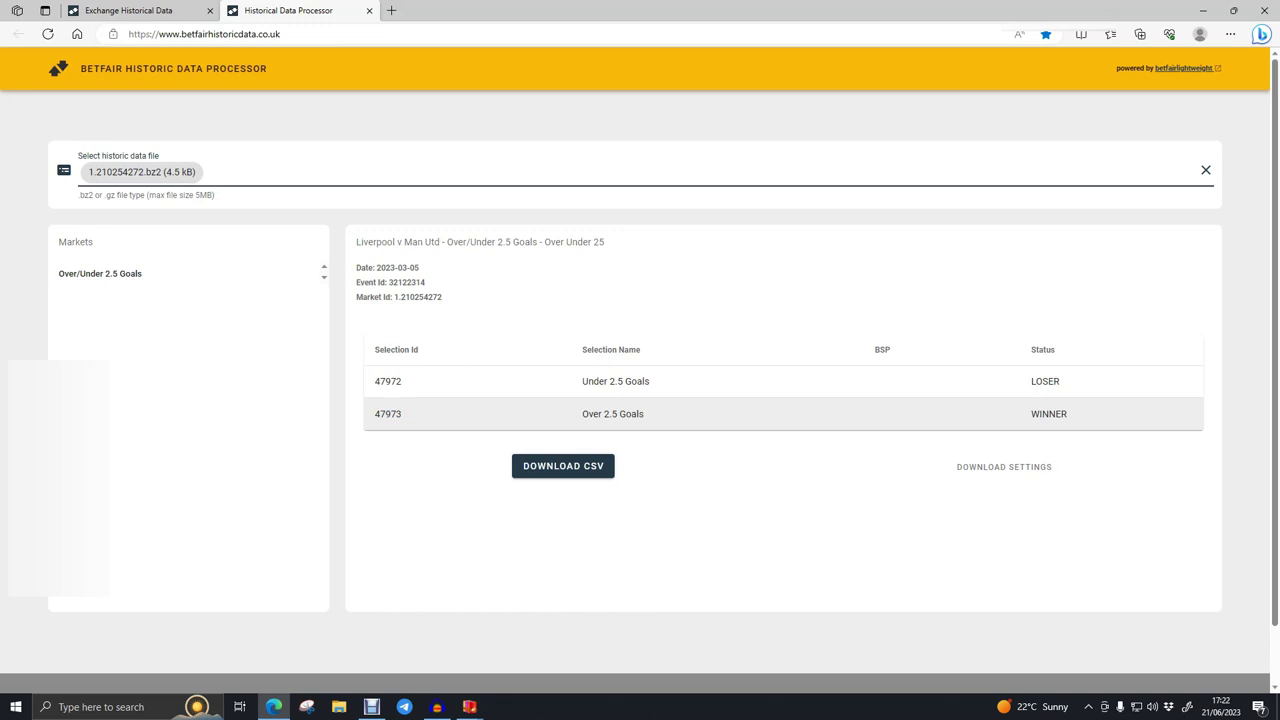
Add md.name to the selection columns in the CSV download settings
left_click(1004, 466)
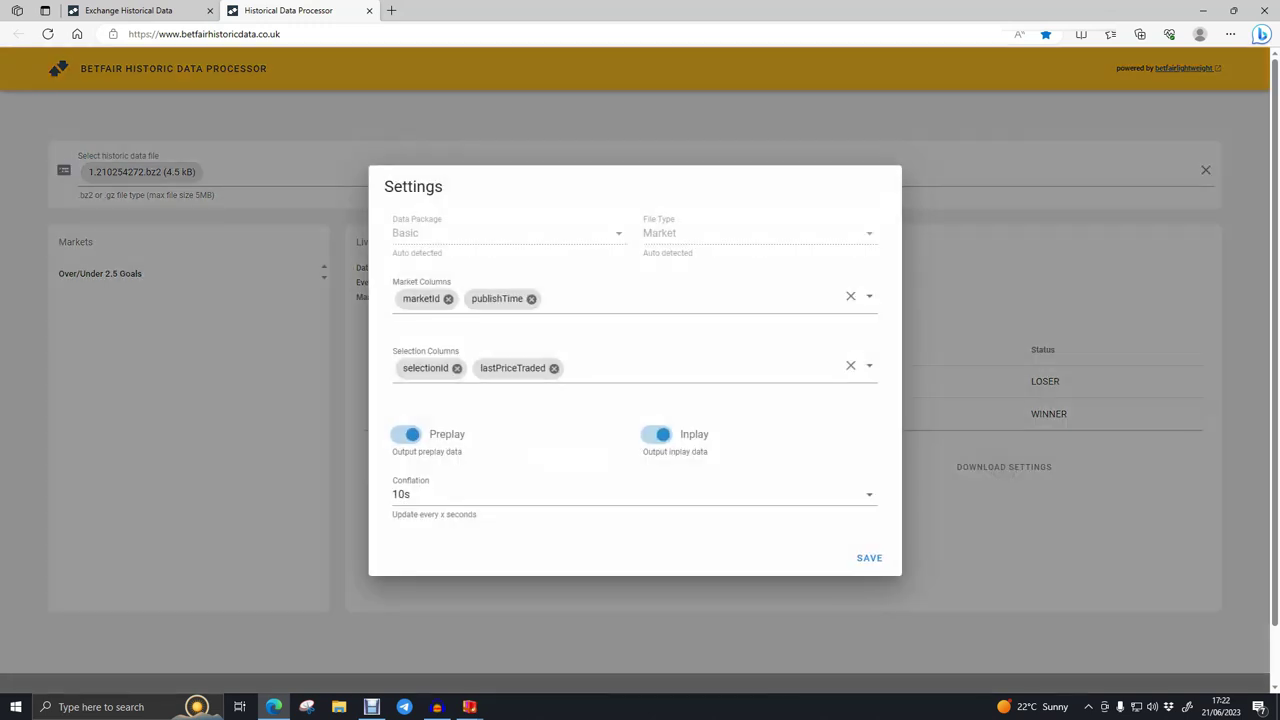
left_click(869, 366)
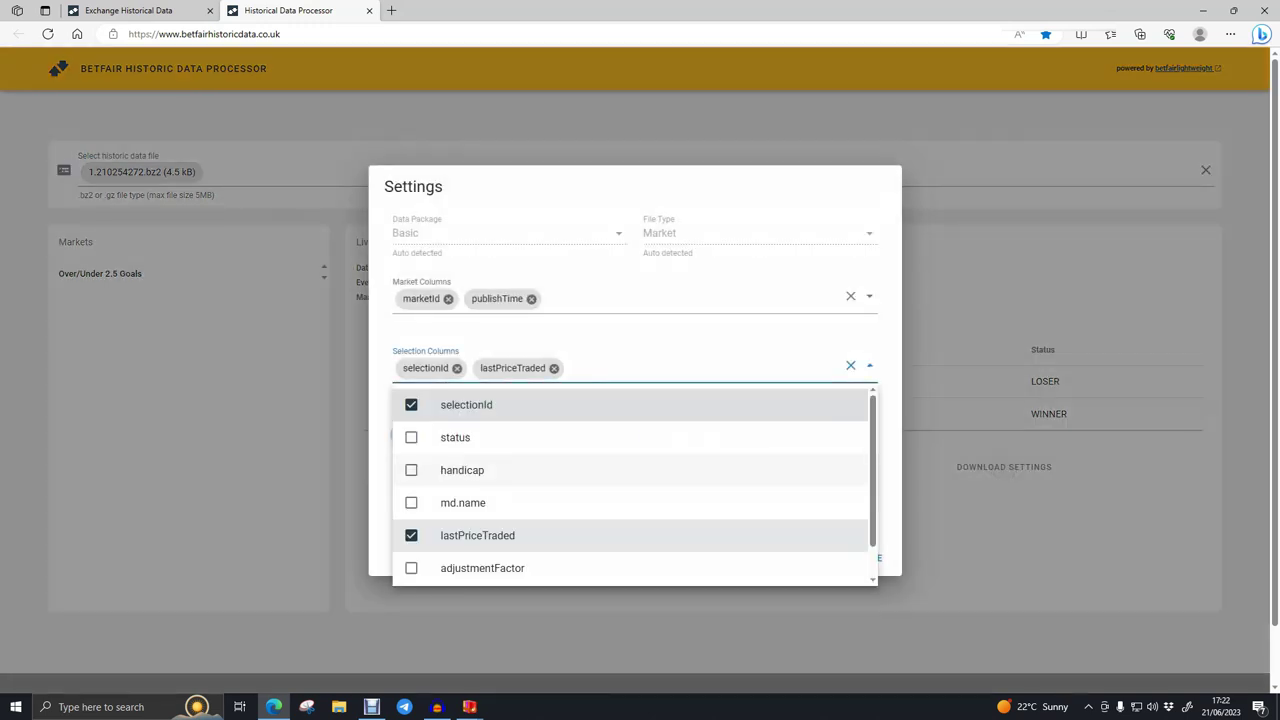
left_click(414, 503)
scroll(414, 503, "down", 1)
scroll(414, 503, "up", 1)
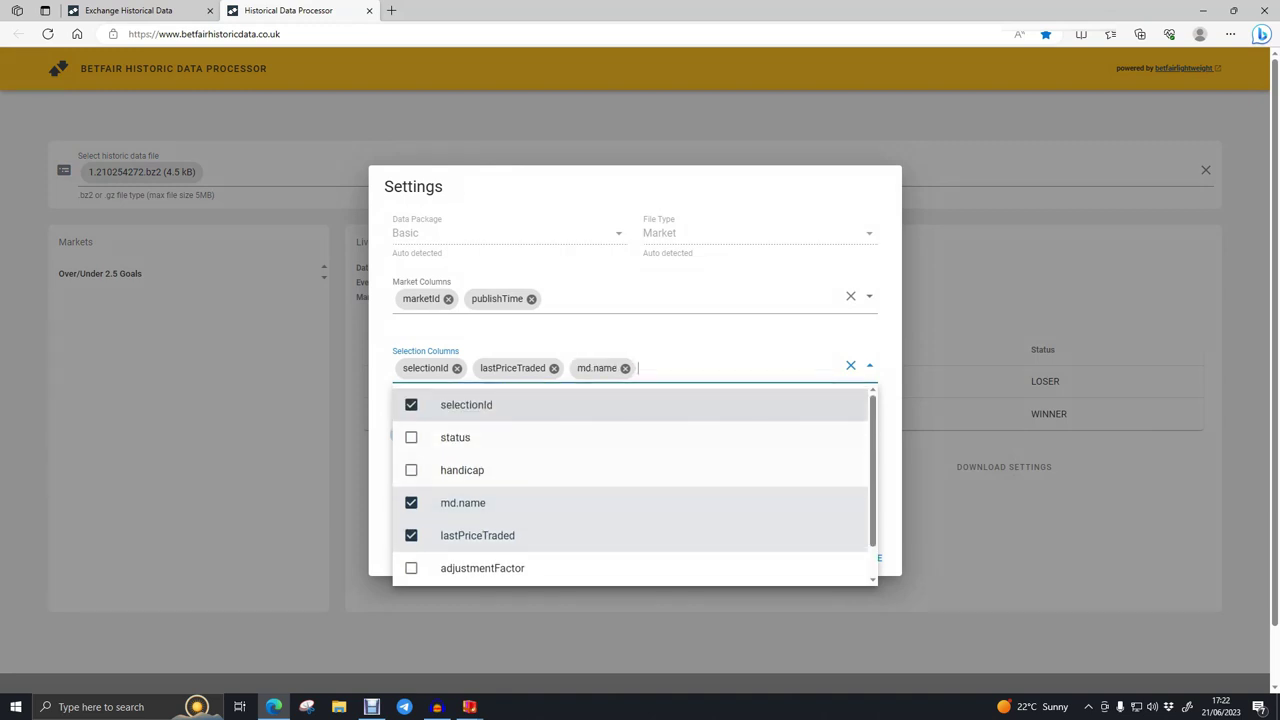
Add inplay to the market columns, turn off preplay output and save the download settings
left_click(869, 297)
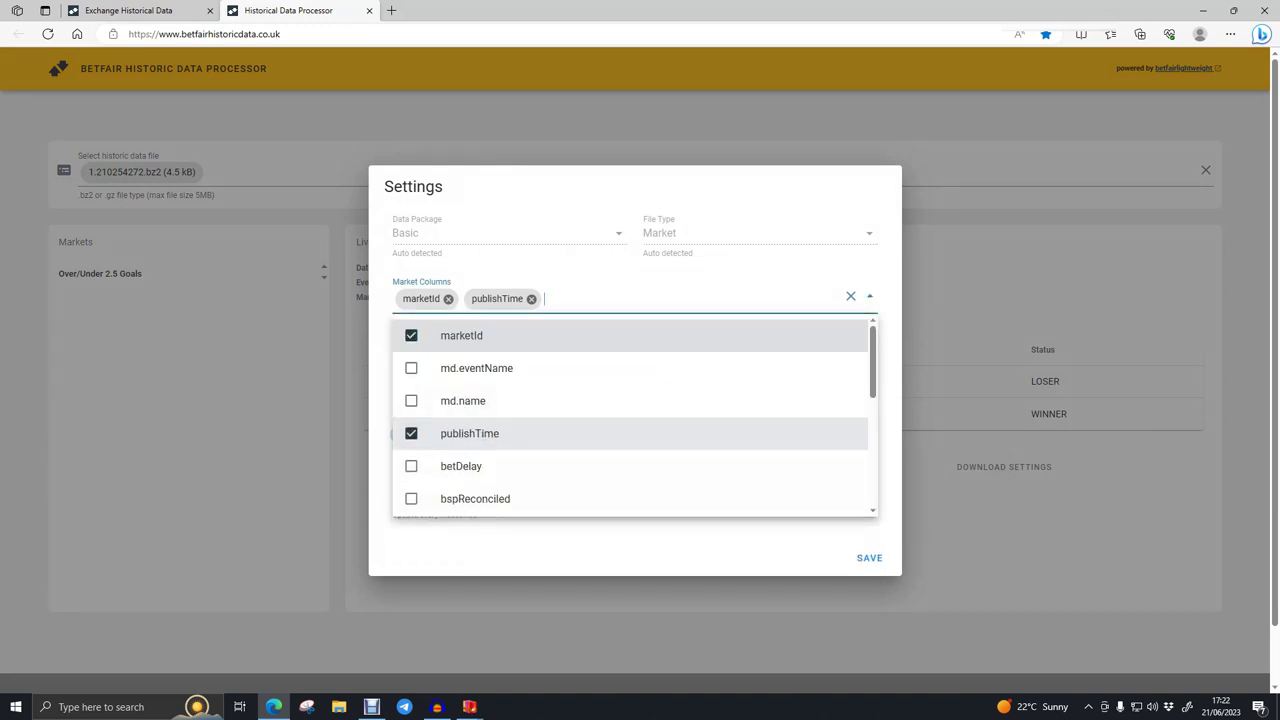
scroll(470, 475, "down", 3)
left_click(470, 471)
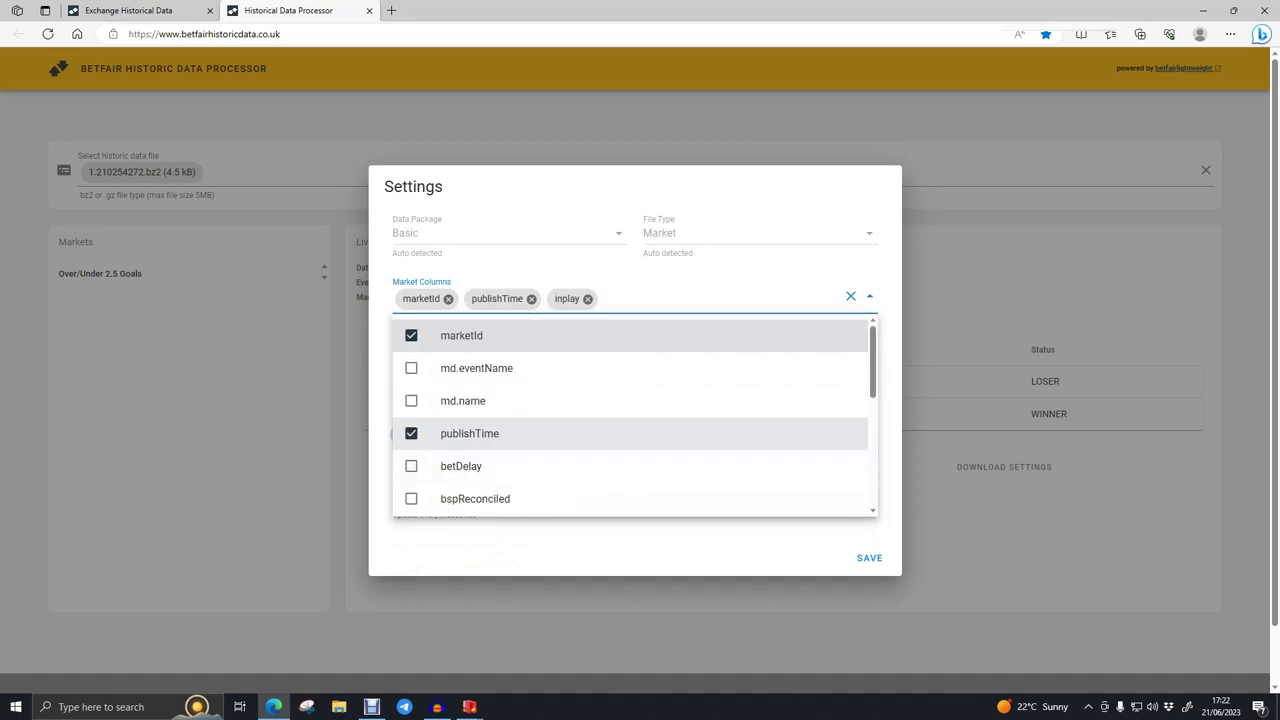
key("Escape")
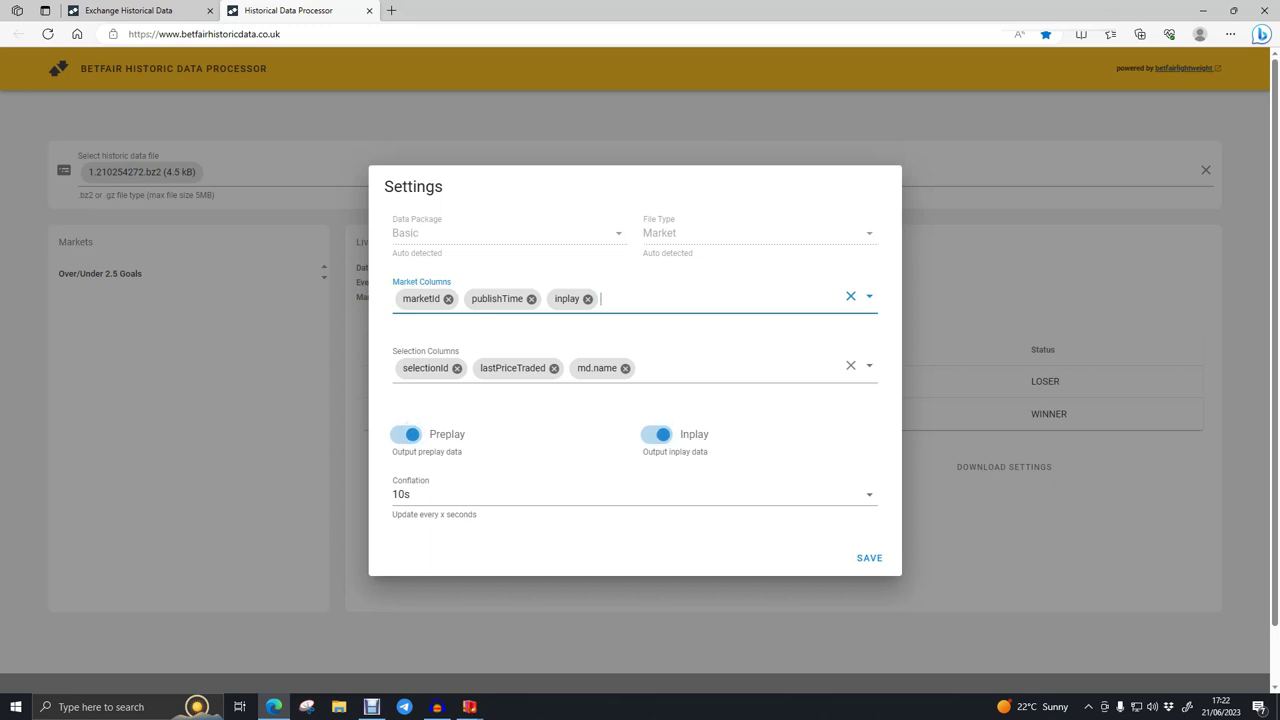
left_click(406, 434)
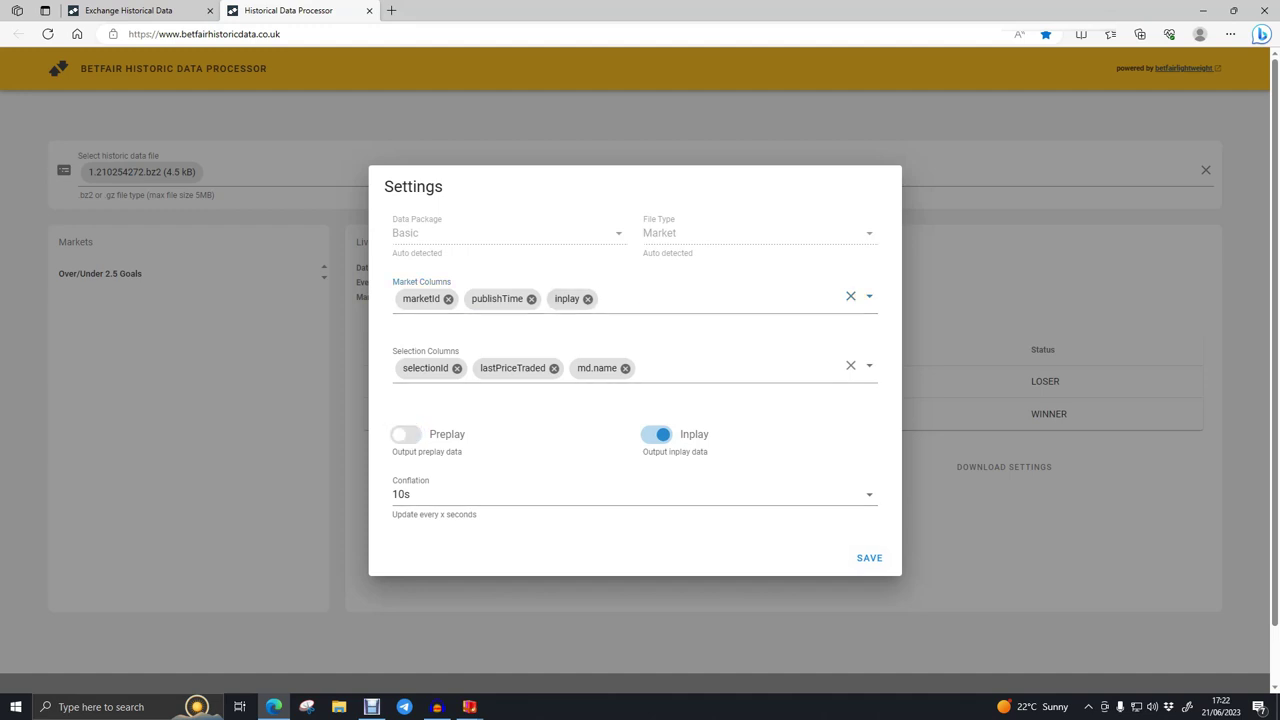
left_click(869, 558)
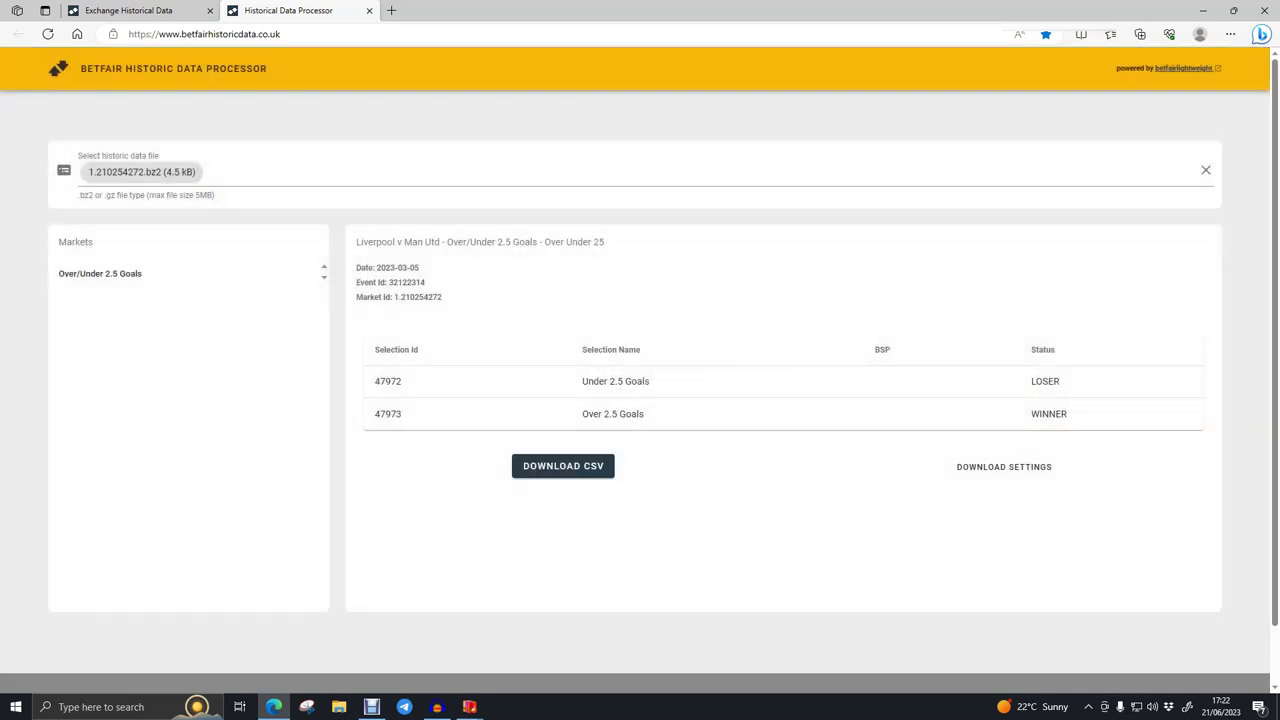
Download the Over/Under 2.5 Goals market as CSV and open 1.210254272.csv in Excel
left_click(563, 466)
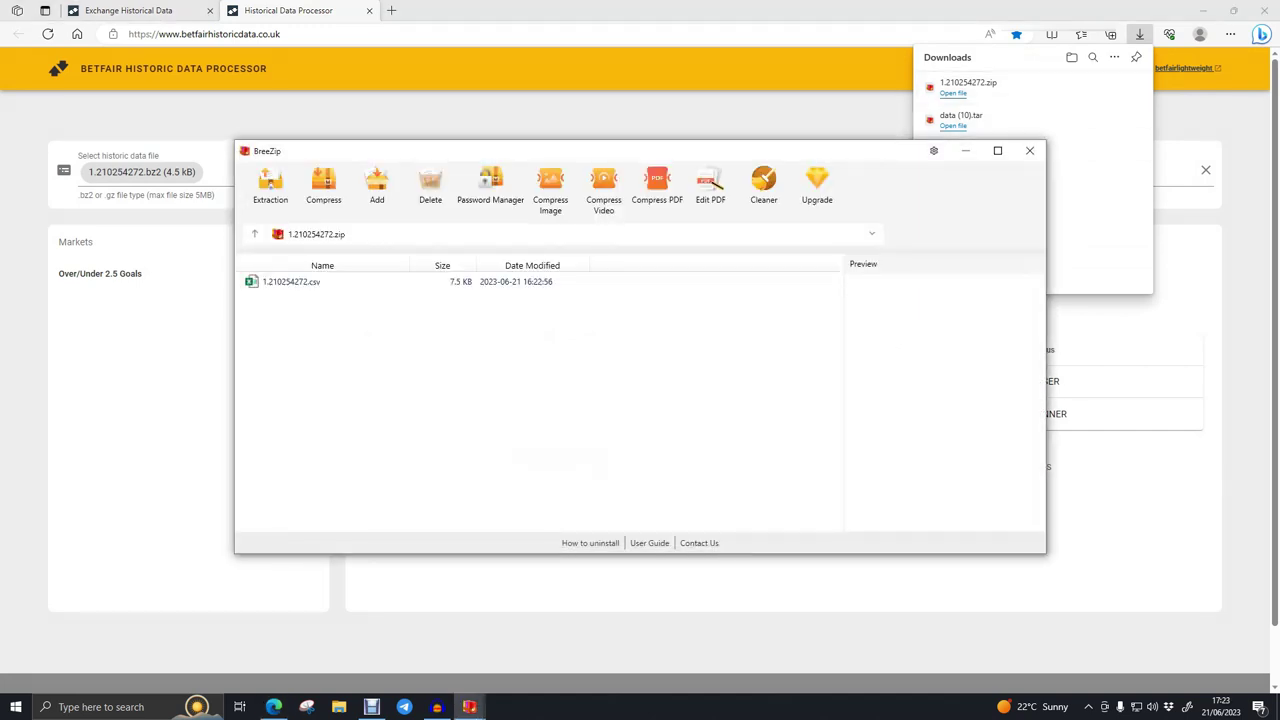
left_click(290, 281)
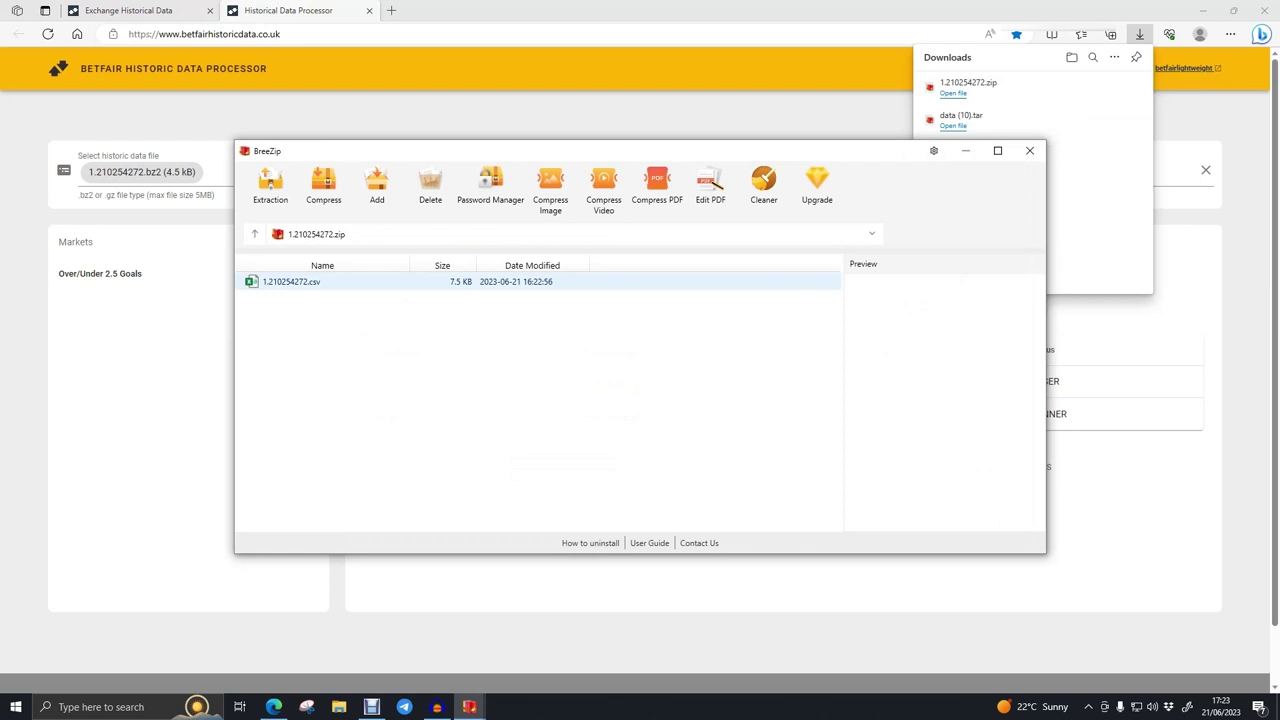
left_click(291, 282)
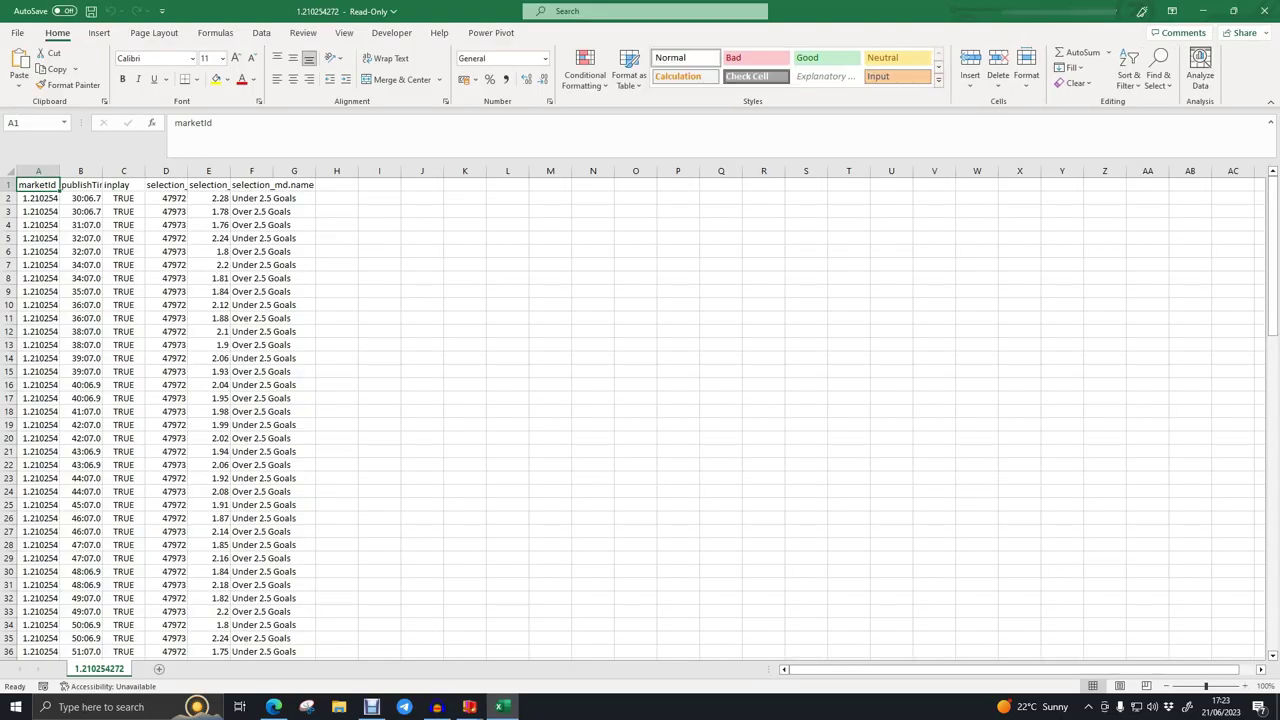
Fit all column widths to their contents and delete the marketId column
key("ctrl+a")
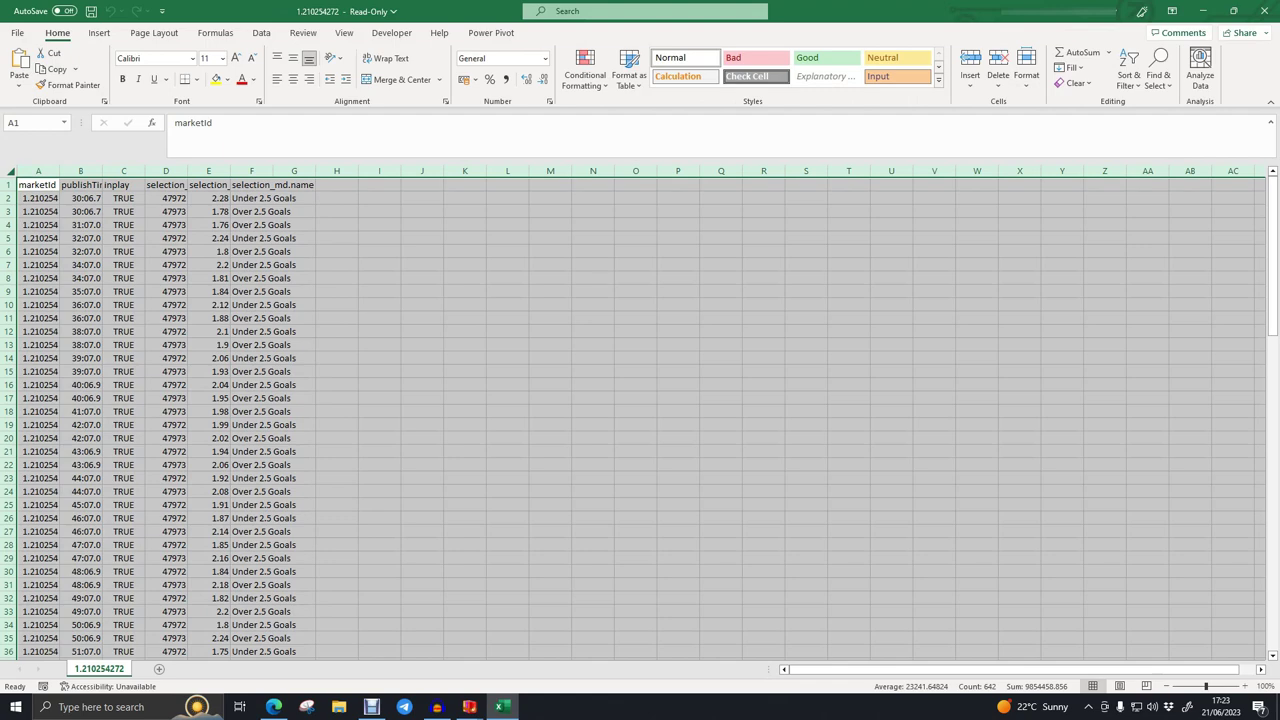
double_click(145, 171)
left_click(206, 265)
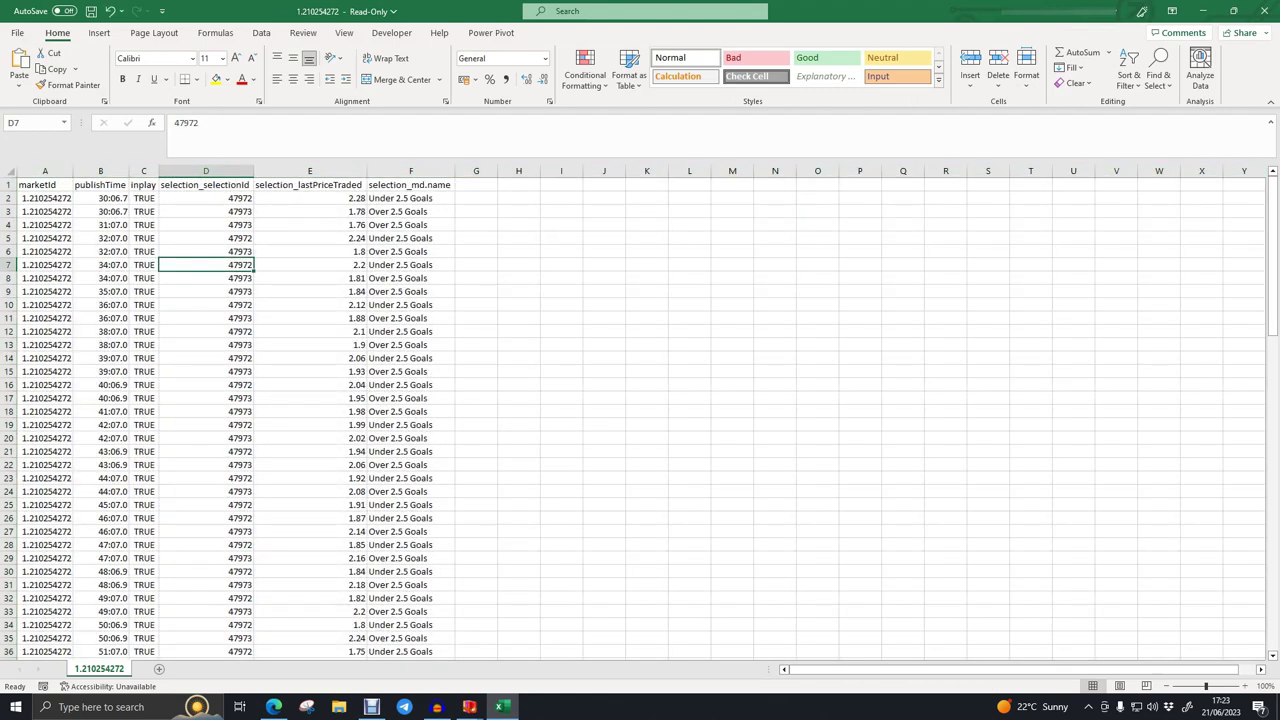
right_click(45, 171)
left_click(90, 323)
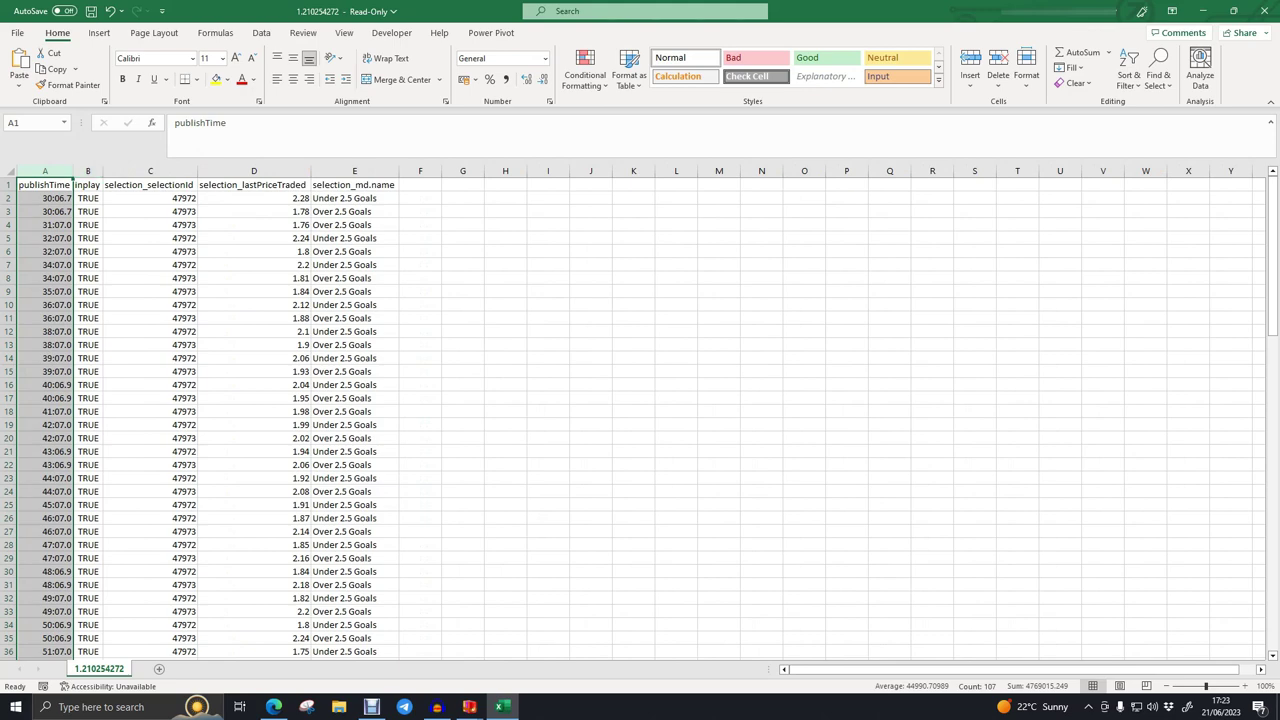
Add filters to the whole sheet and check which values the inplay column's filter offers
left_click(88, 198)
left_click(10, 172)
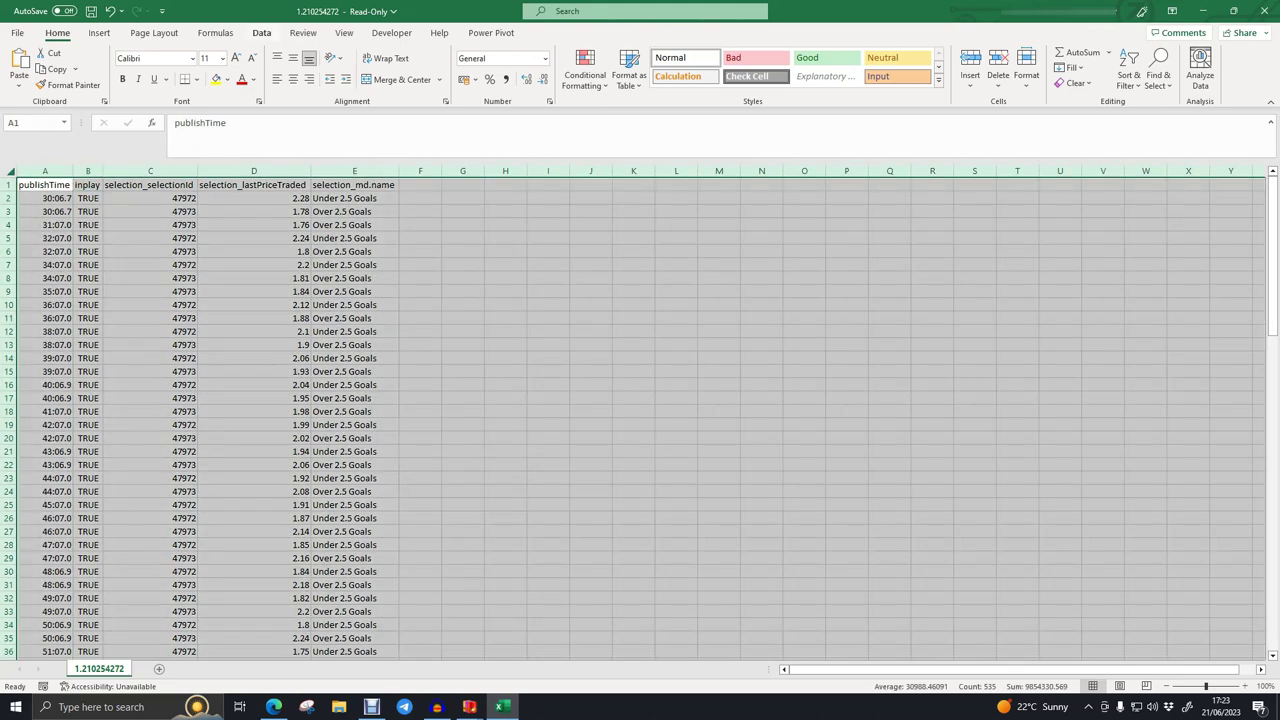
left_click(261, 33)
left_click(605, 68)
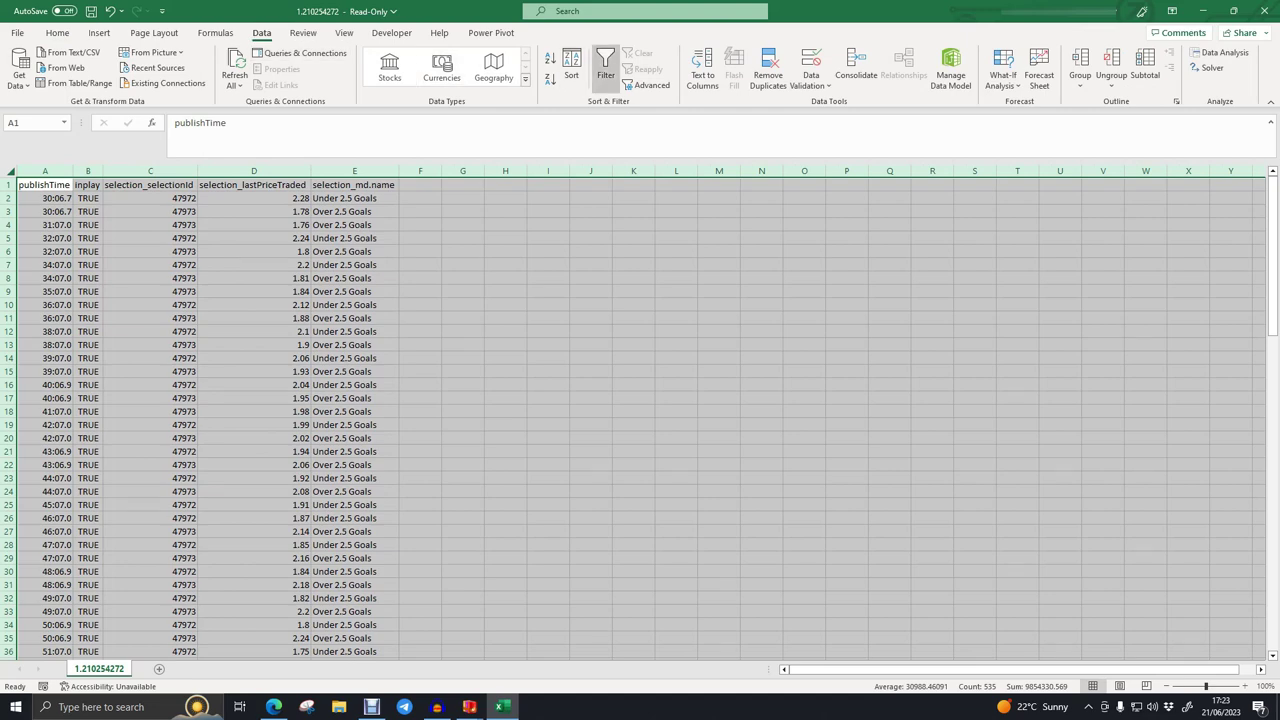
left_click(355, 252)
left_click(96, 185)
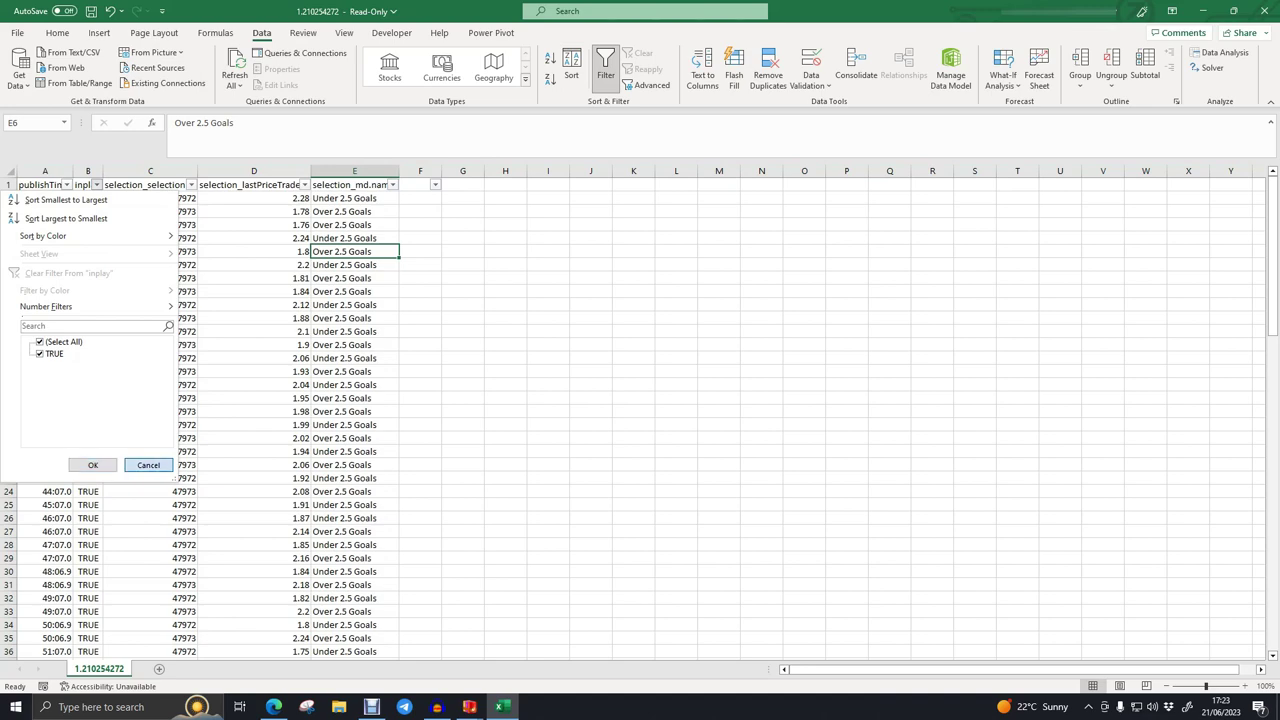
left_click(148, 465)
Delete the selection_selectionId column
left_click(150, 171)
right_click(150, 172)
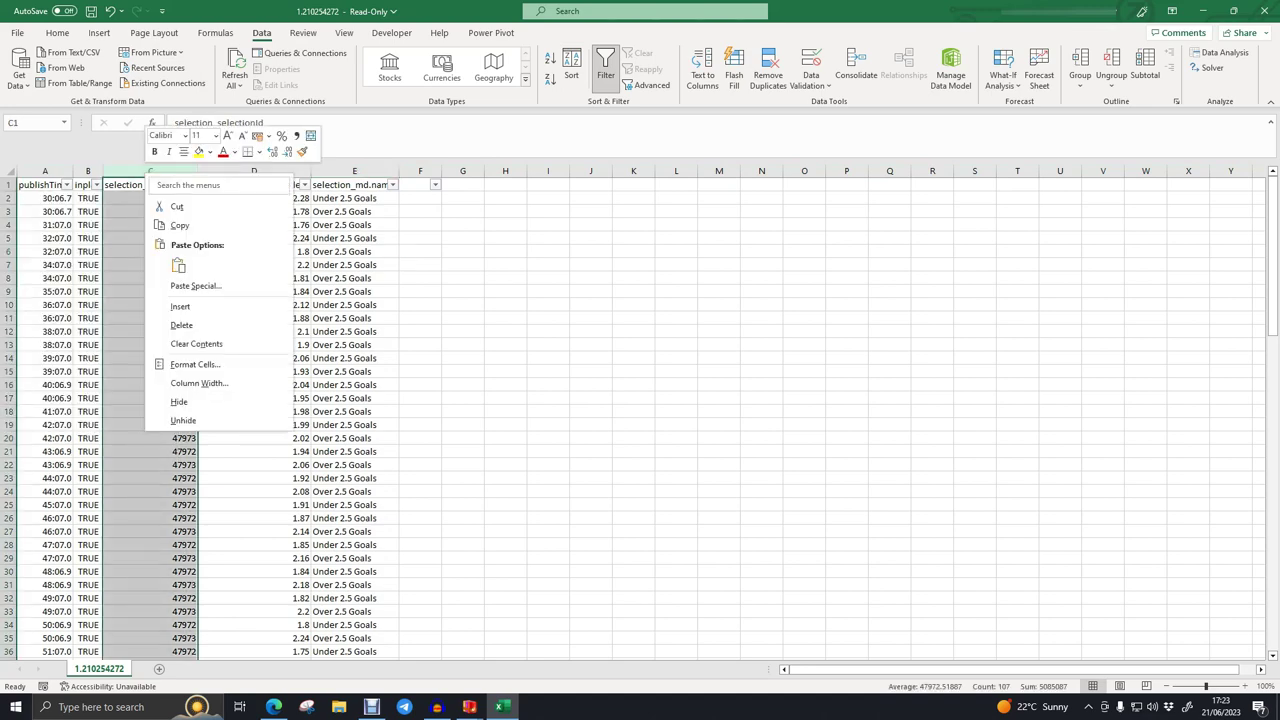
left_click(170, 323)
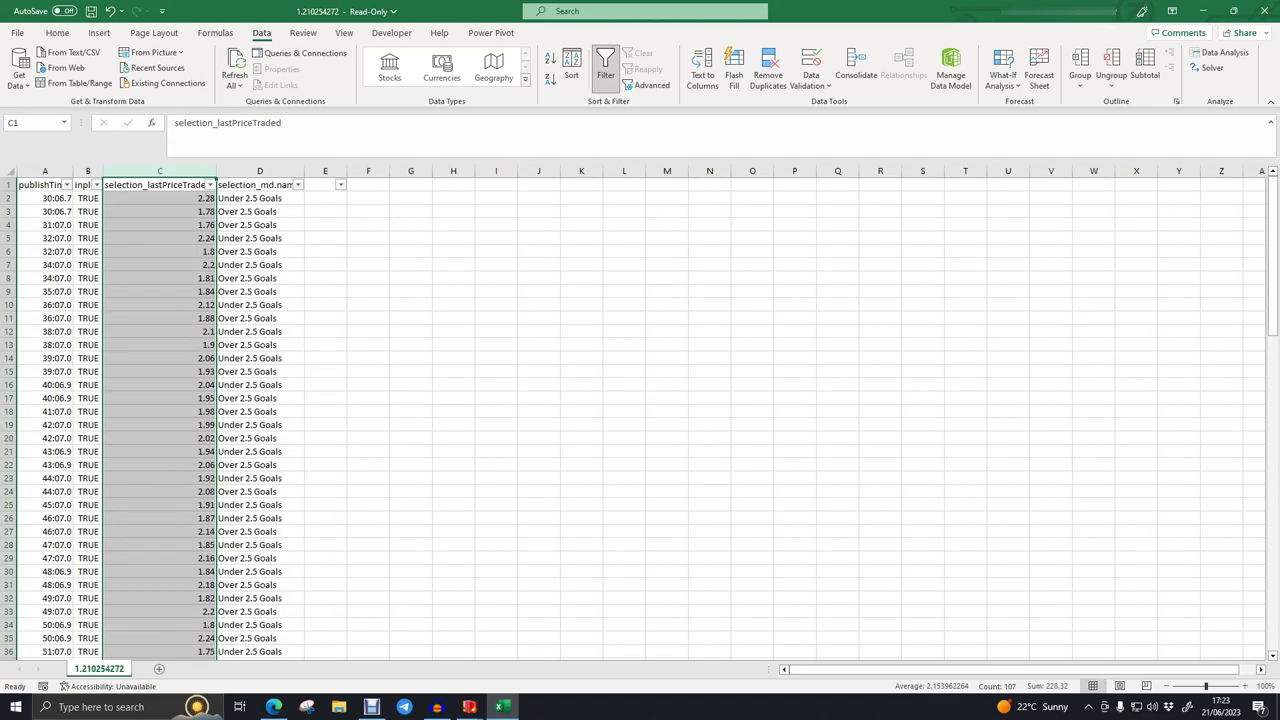
Check which selections the selection_md.name column's filter offers, keeping all of them shown
left_click_drag(262, 171, 325, 171)
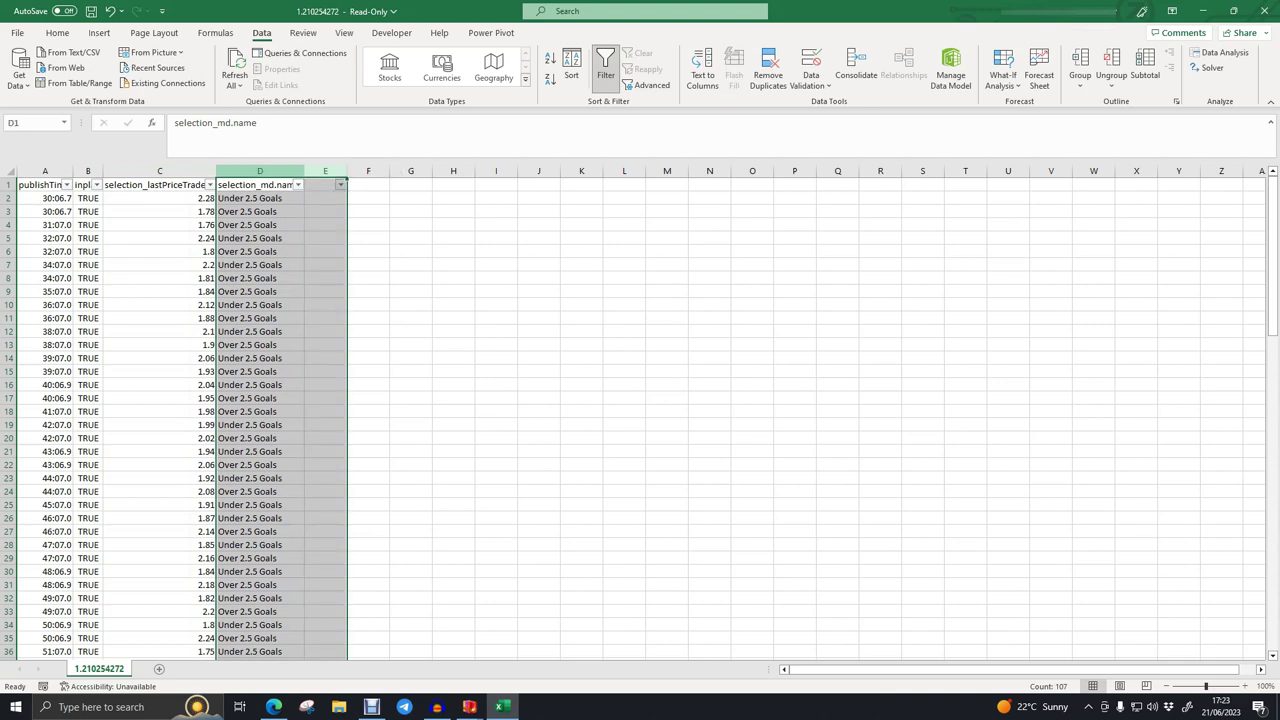
left_click(260, 212)
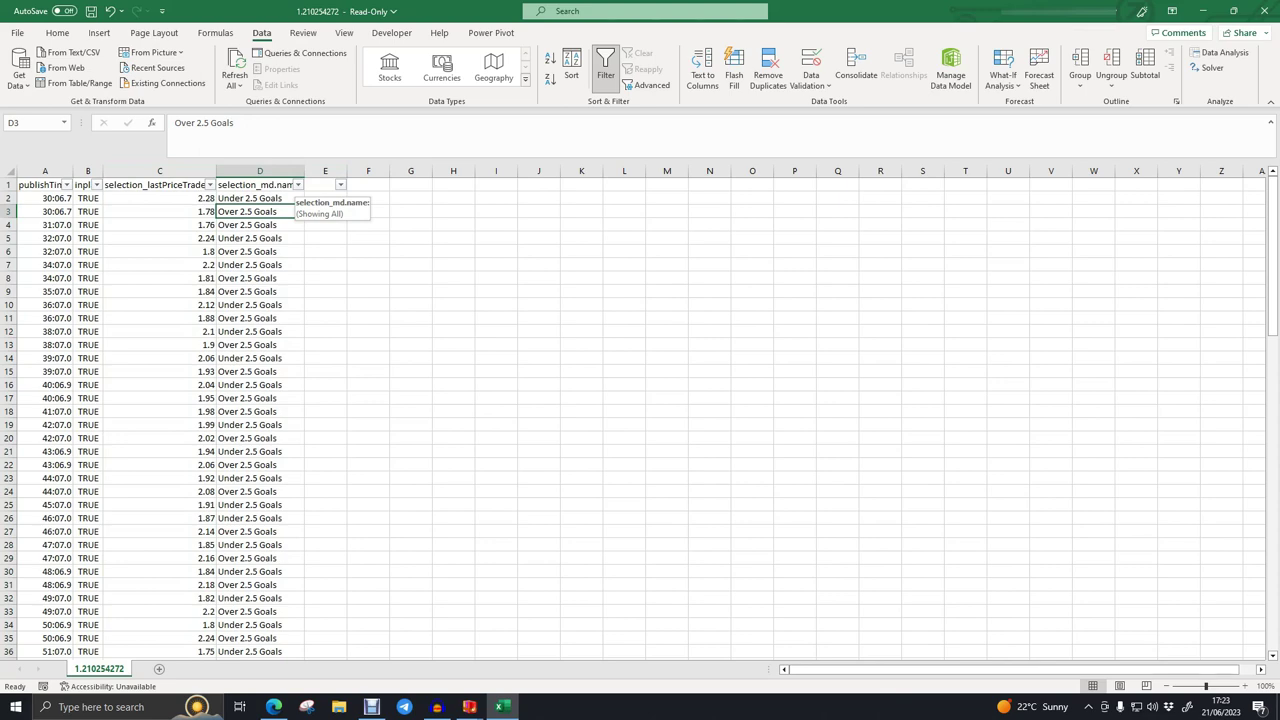
left_click(298, 185)
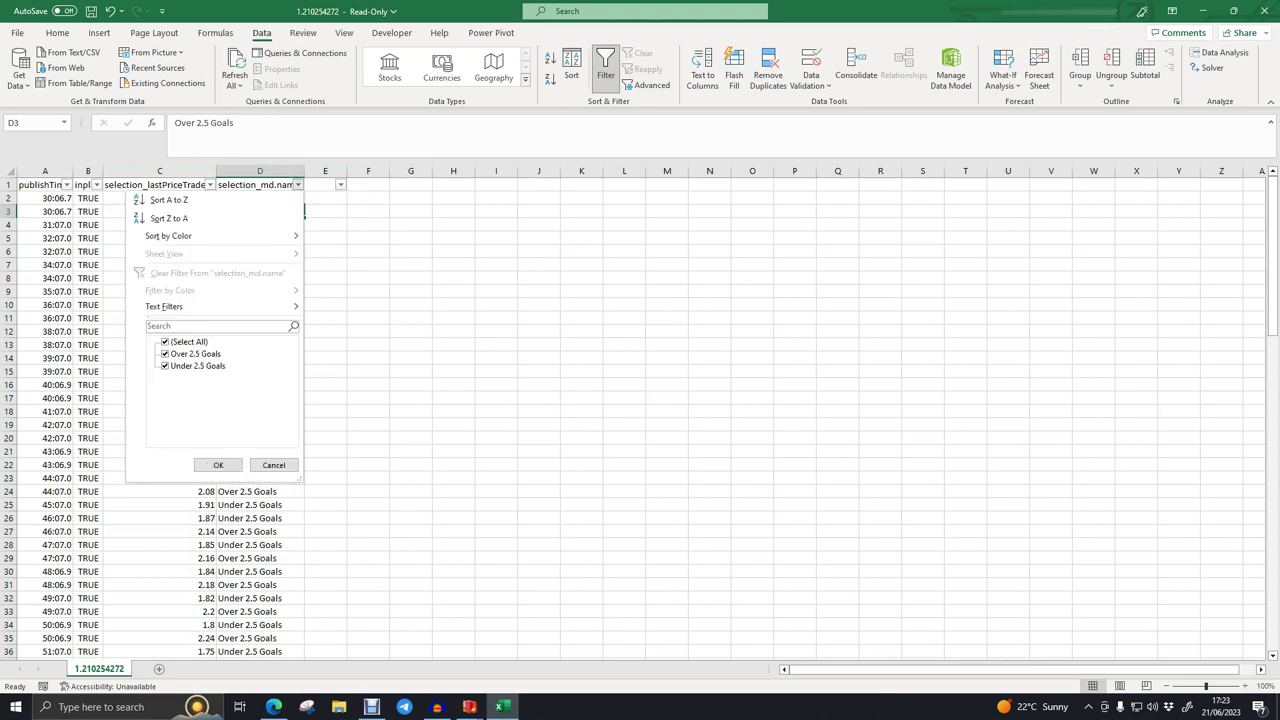
left_click(218, 465)
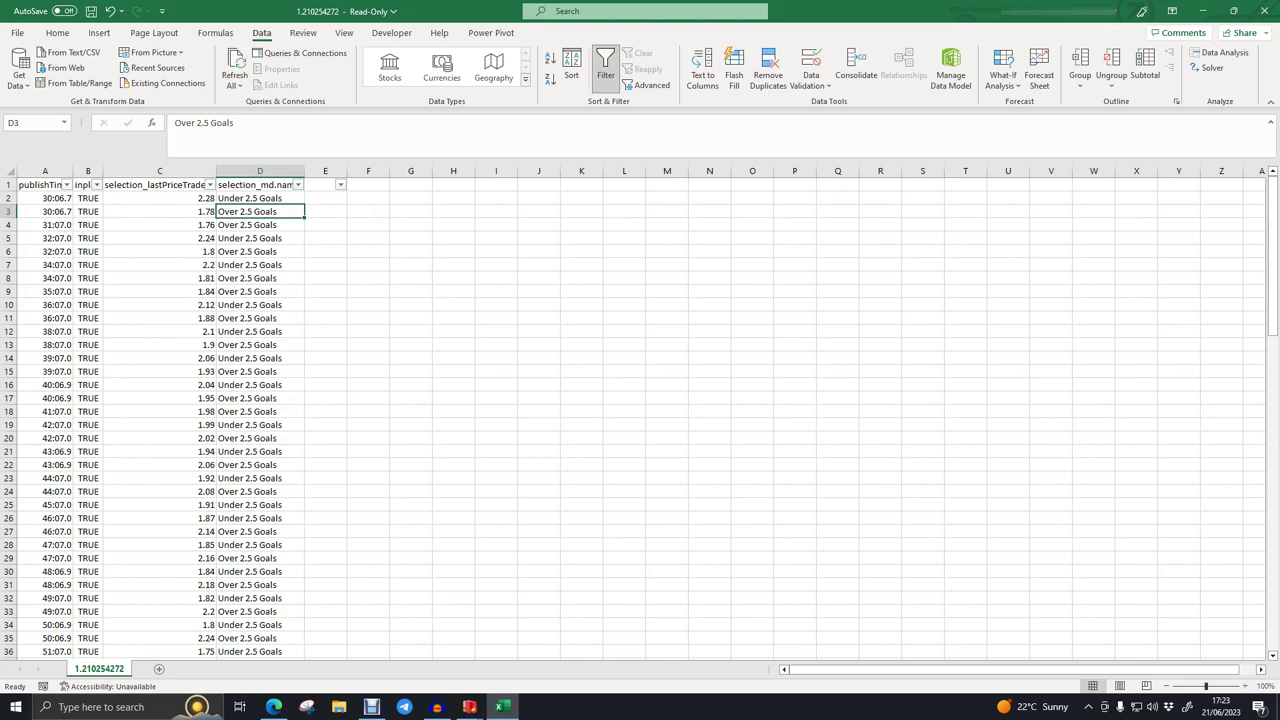
Inspect the first publishTime entry, review the match title on the Betfair Historic Data Processor page, and return to Excel
left_click(45, 198)
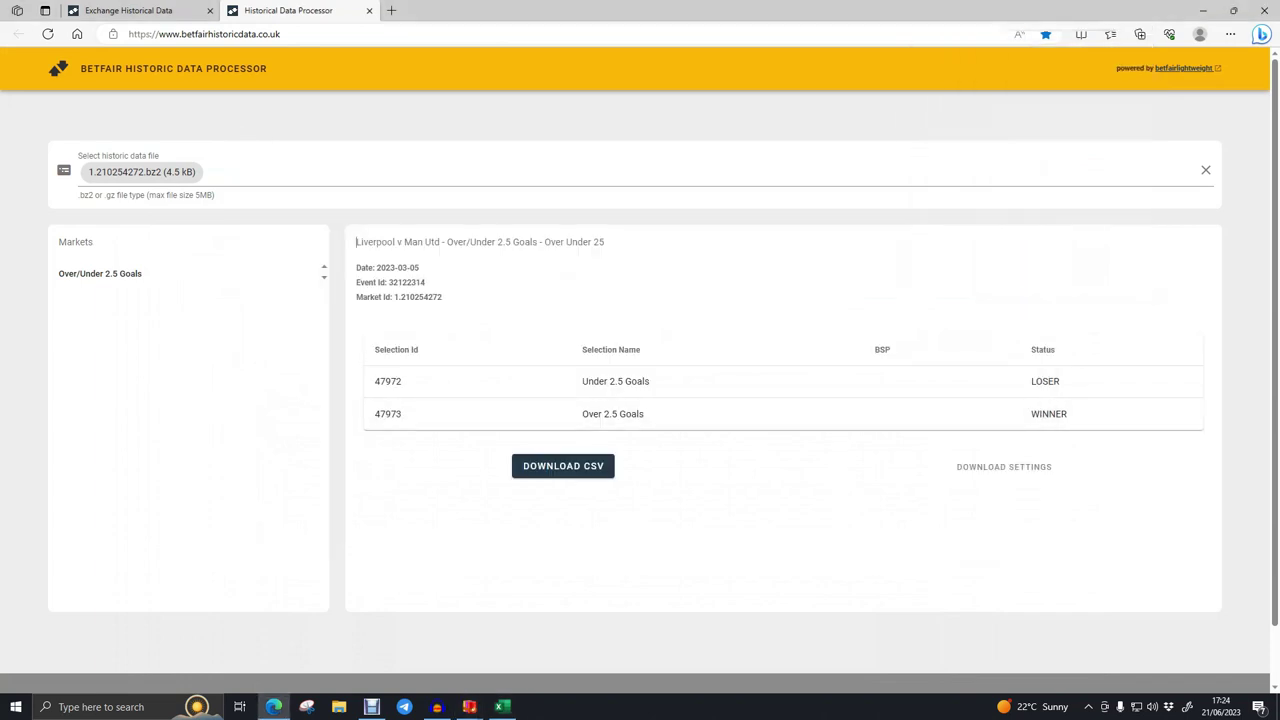
left_click_drag(361, 242, 424, 242)
left_click(502, 707)
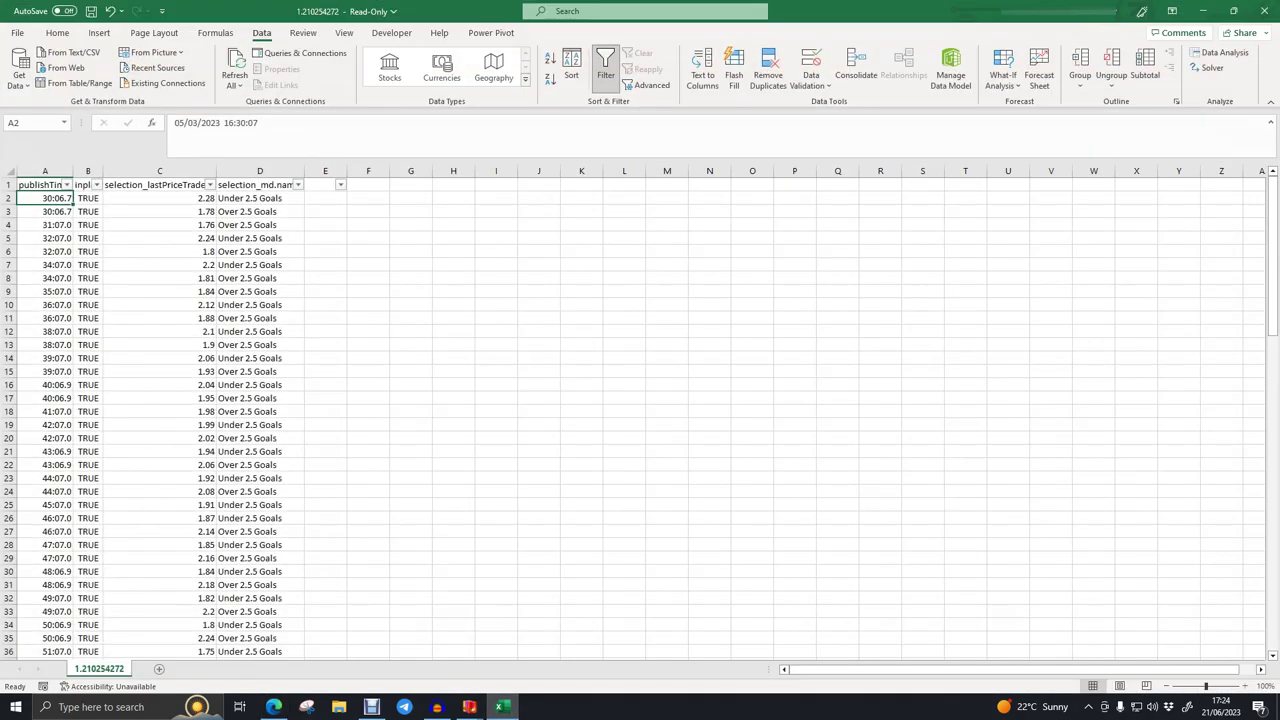
left_click(325, 198)
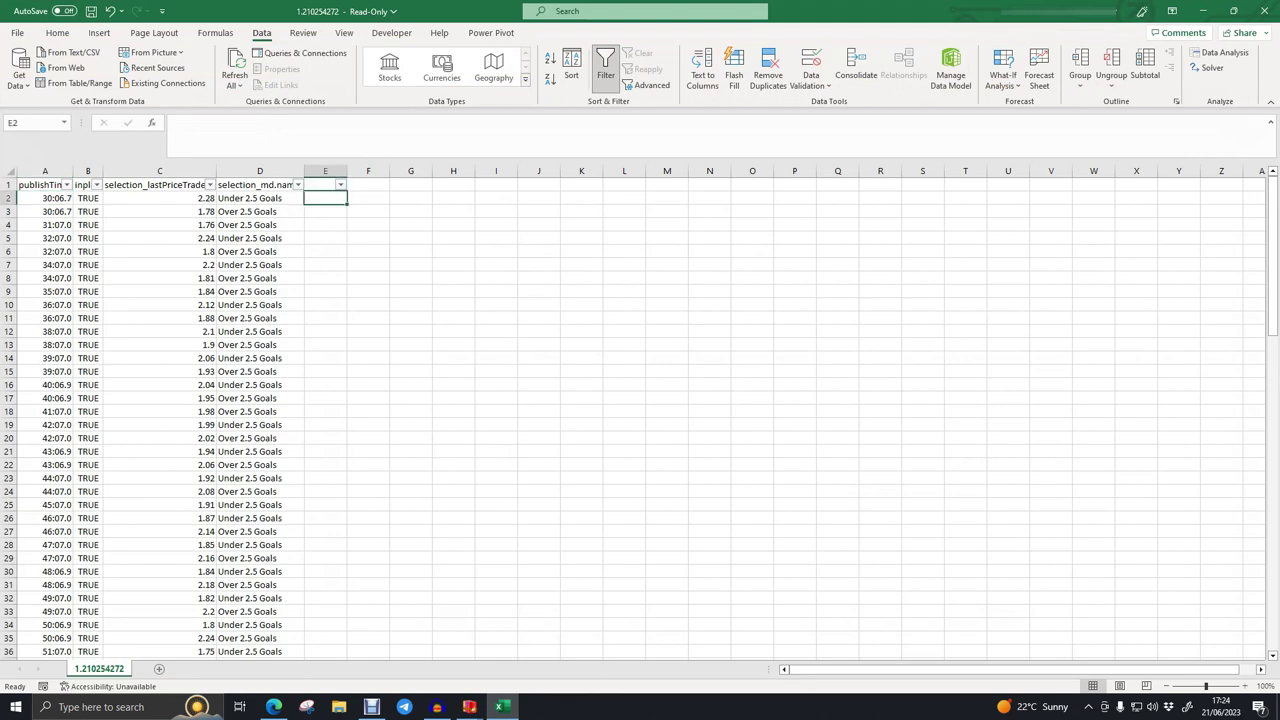
Format the publishTime column with the custom number format hh:mm
left_click(45, 171)
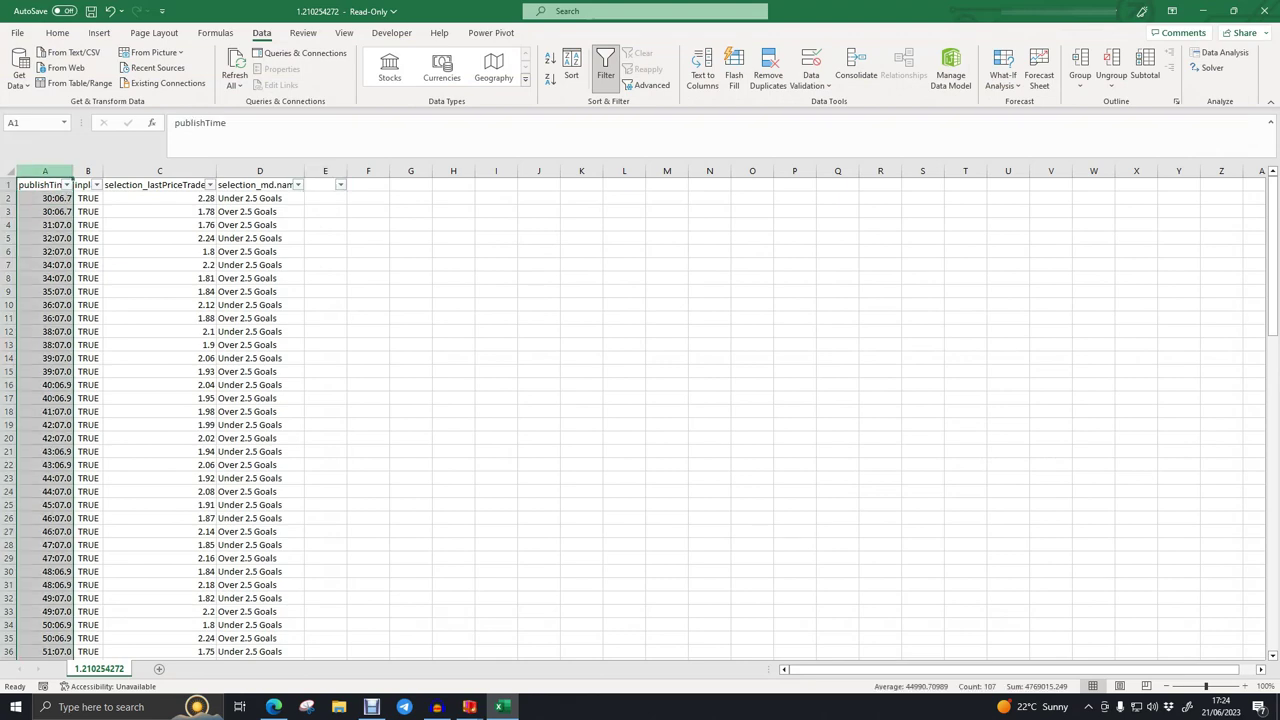
right_click(47, 173)
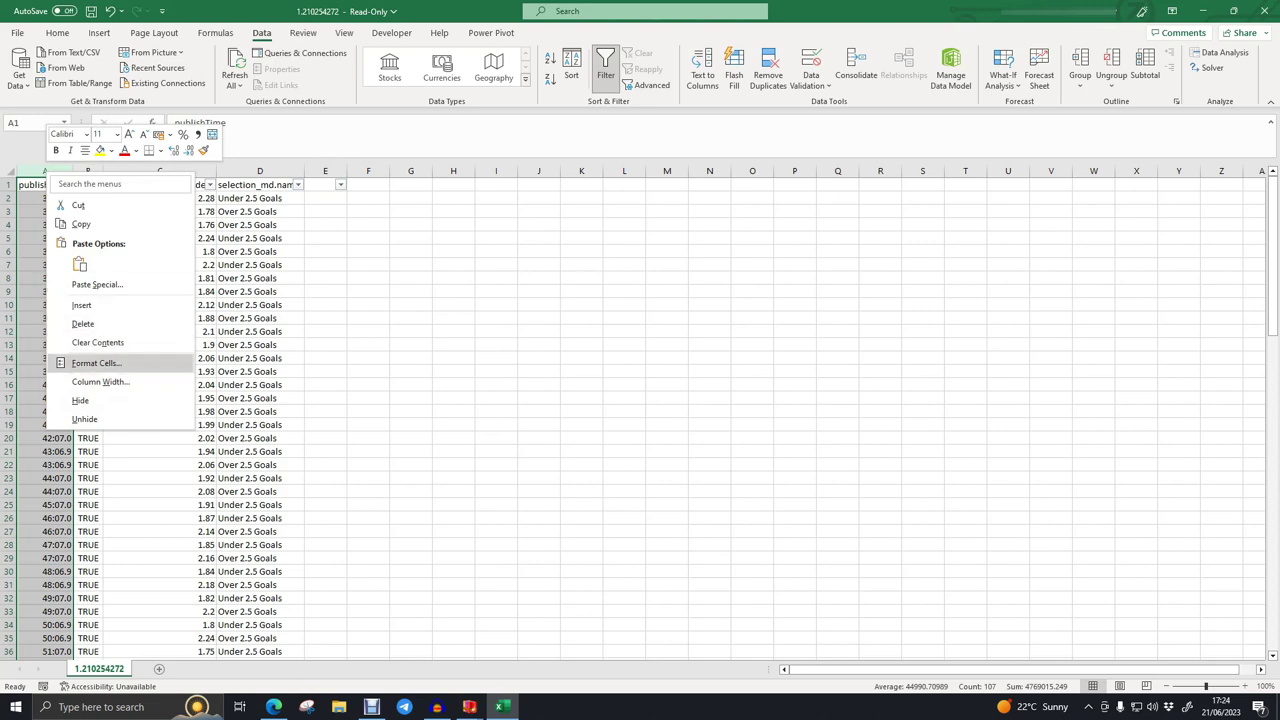
left_click(96, 363)
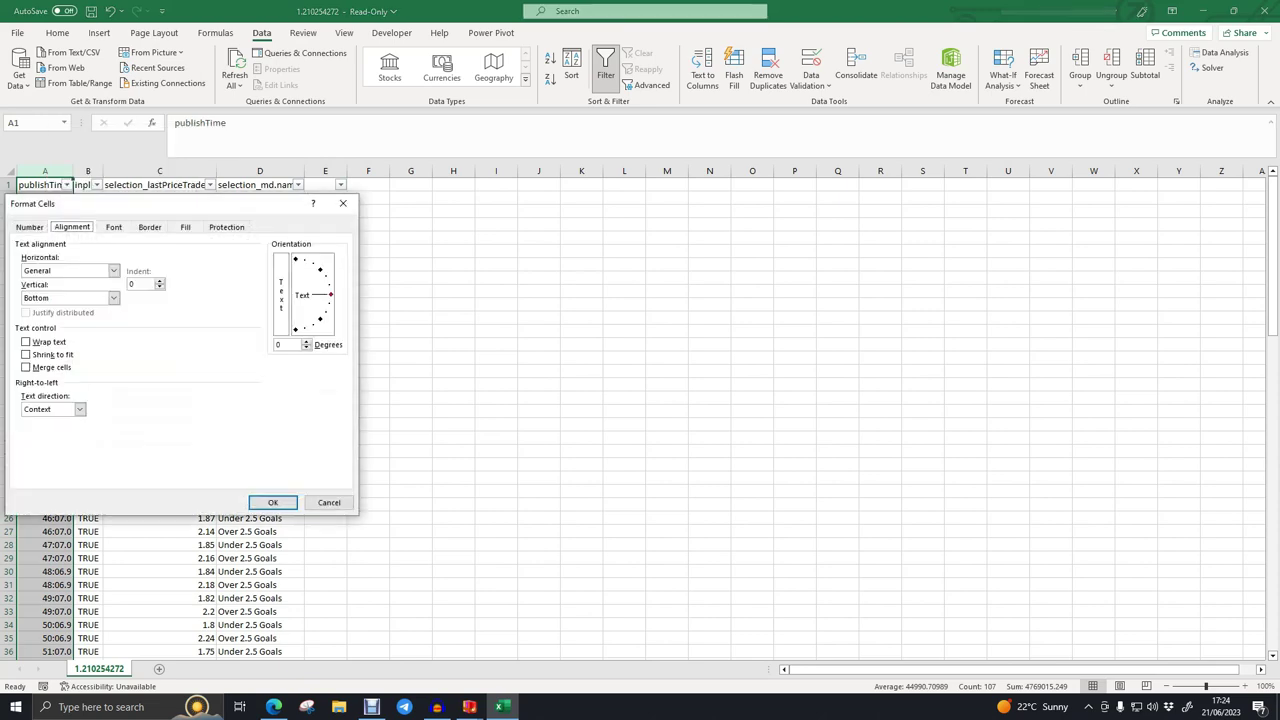
left_click(29, 227)
left_click(32, 352)
left_click_drag(341, 329, 341, 355)
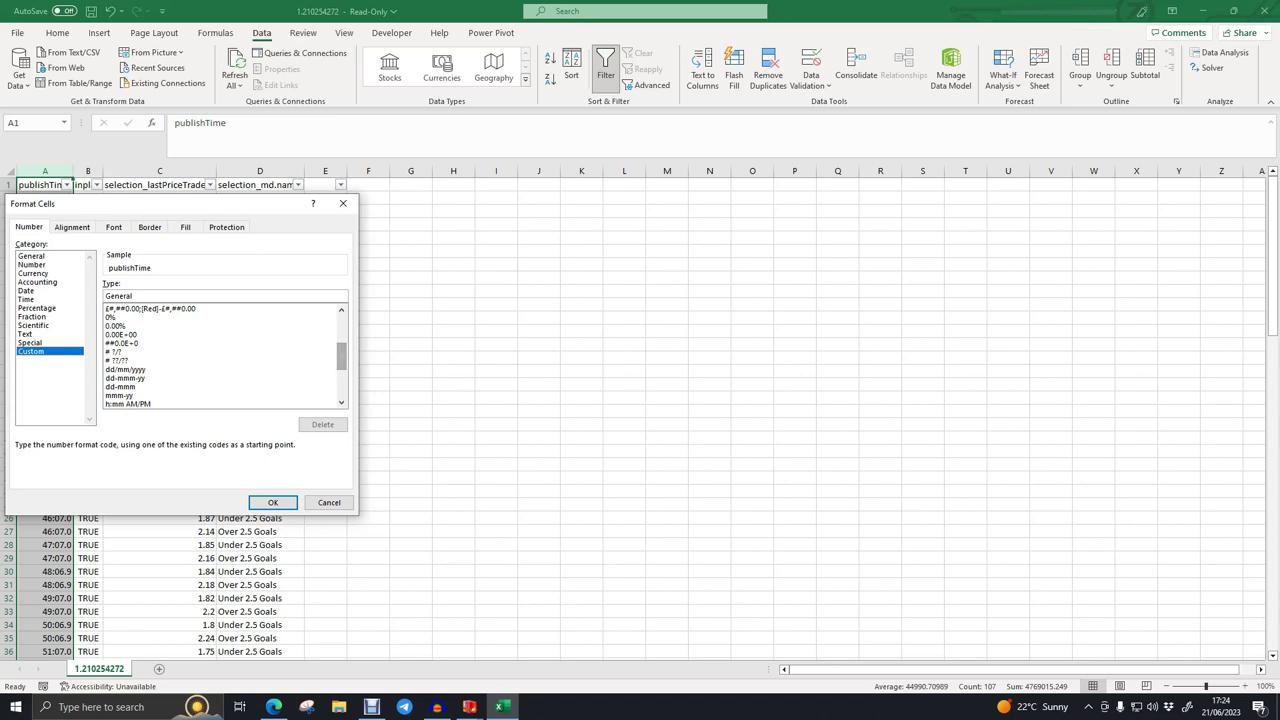
scroll(341, 357, "down", 1)
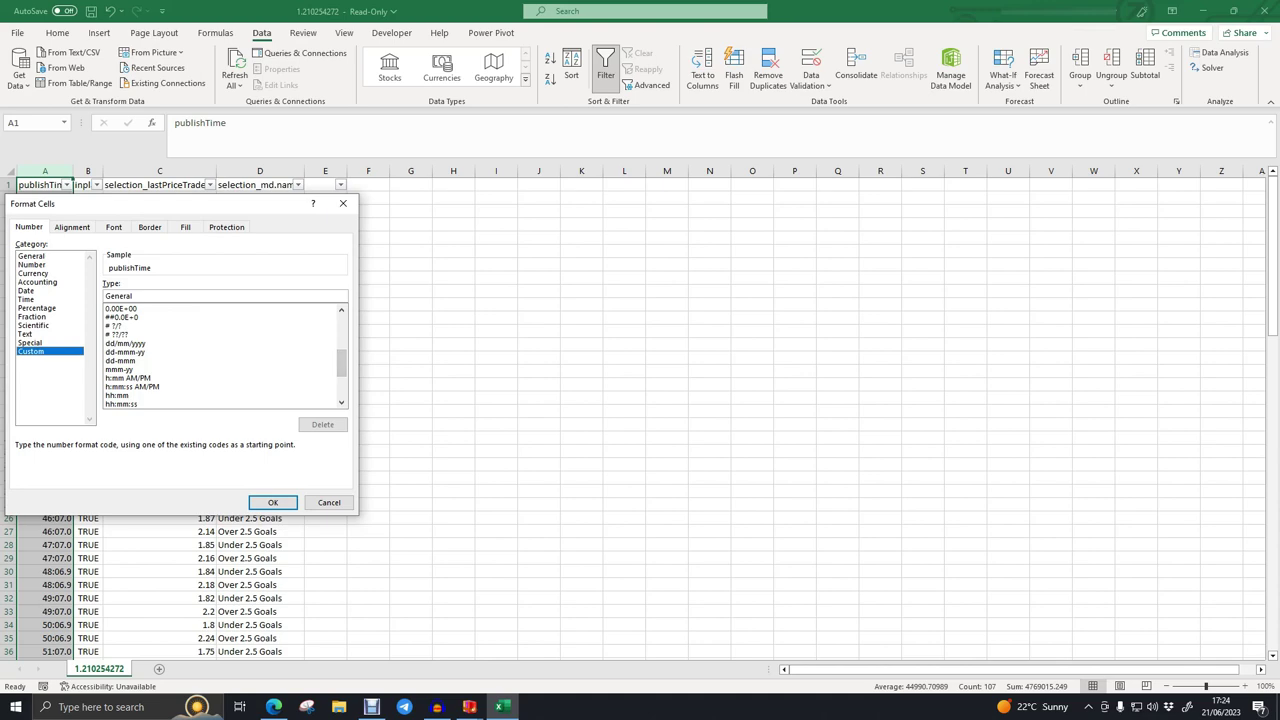
left_click(118, 395)
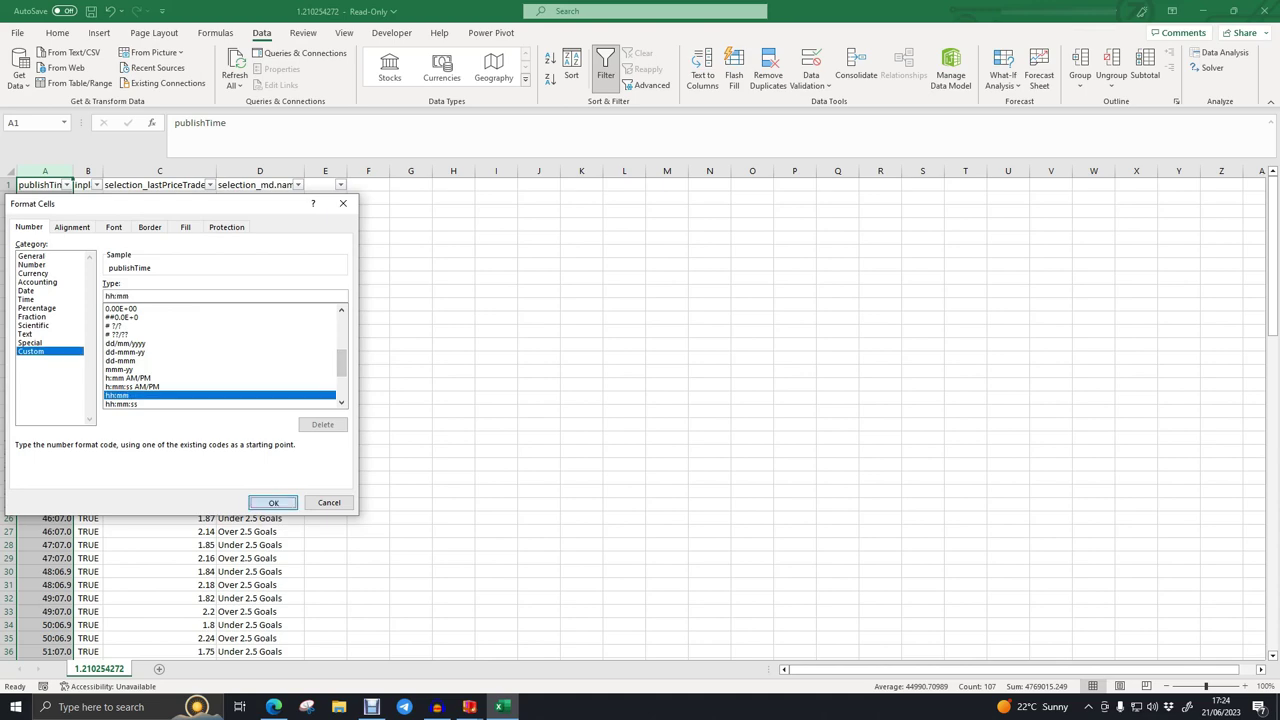
left_click(272, 502)
left_click(160, 345)
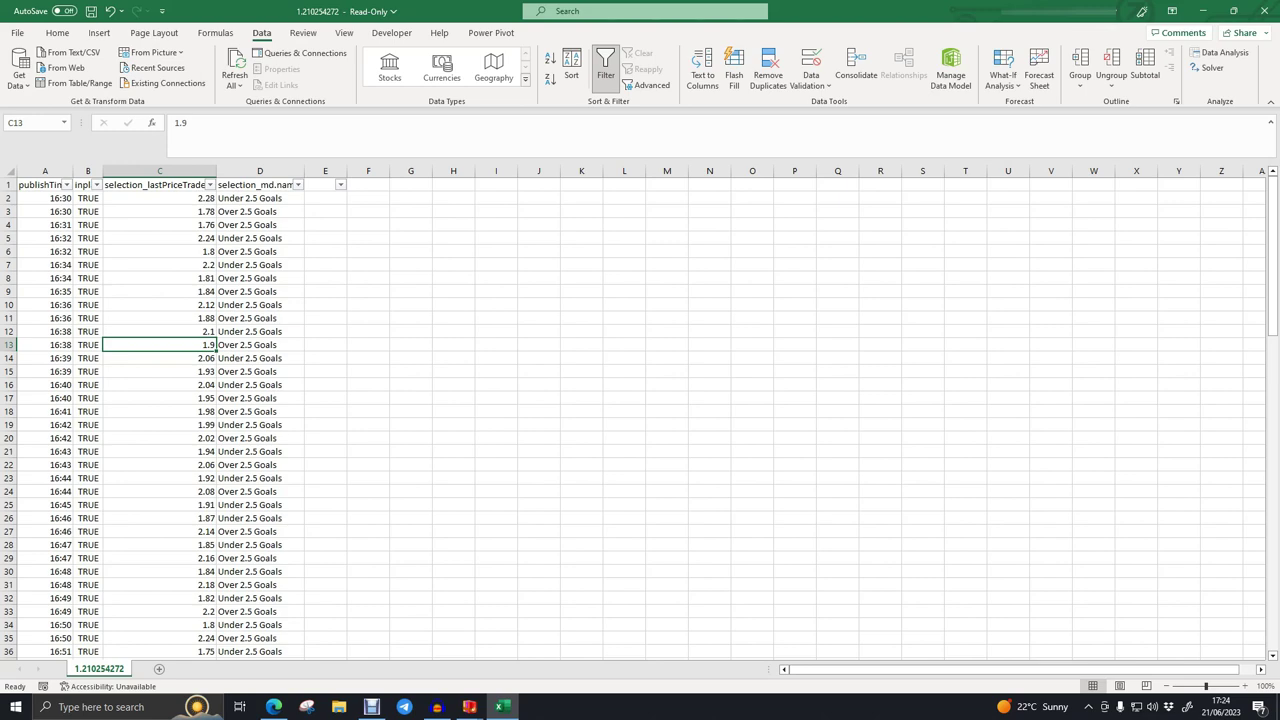
Enter the formula =A2-$A$2 in F2 to calculate the time elapsed since the first in-play record
left_click(368, 198)
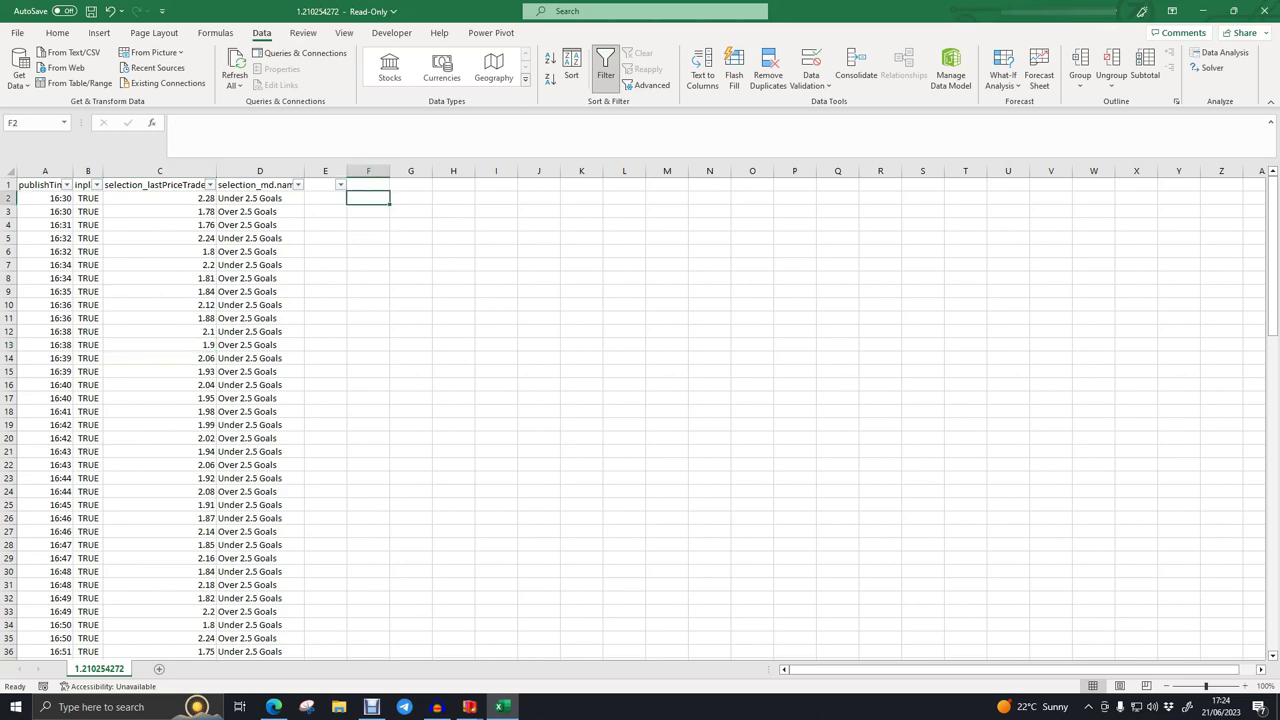
type("=")
left_click(45, 198)
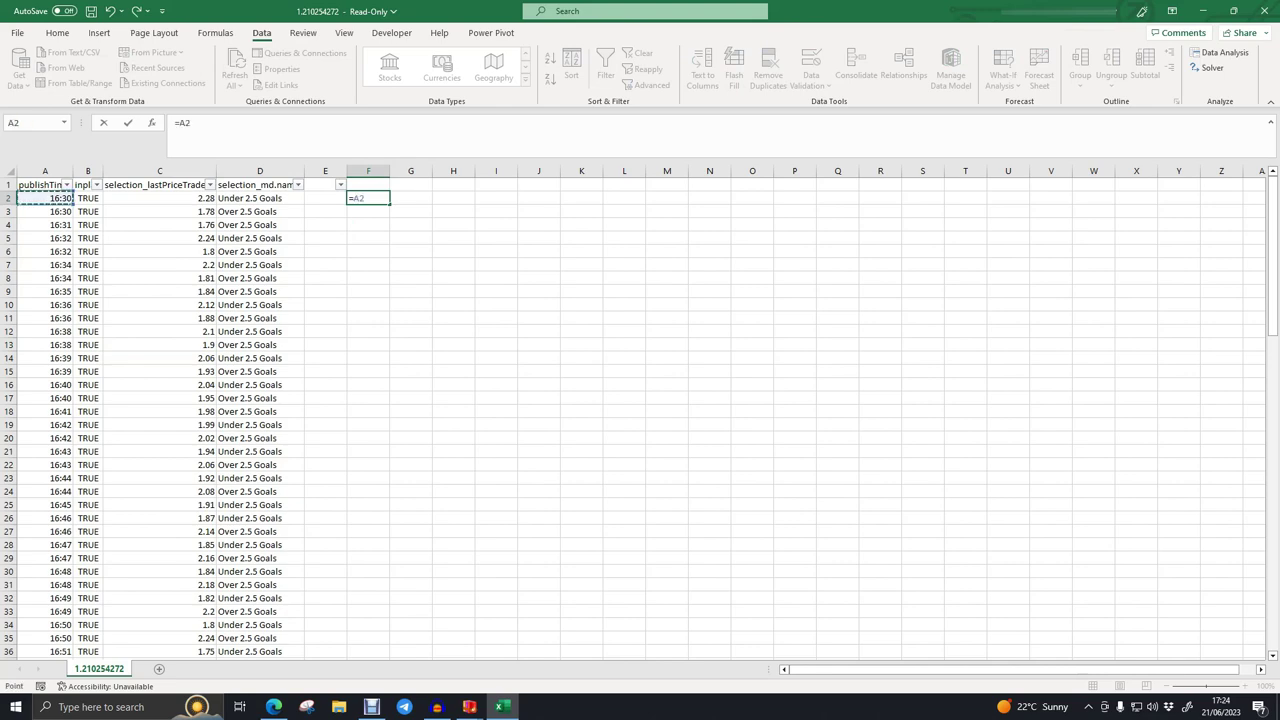
type("-")
left_click(45, 198)
key("F4")
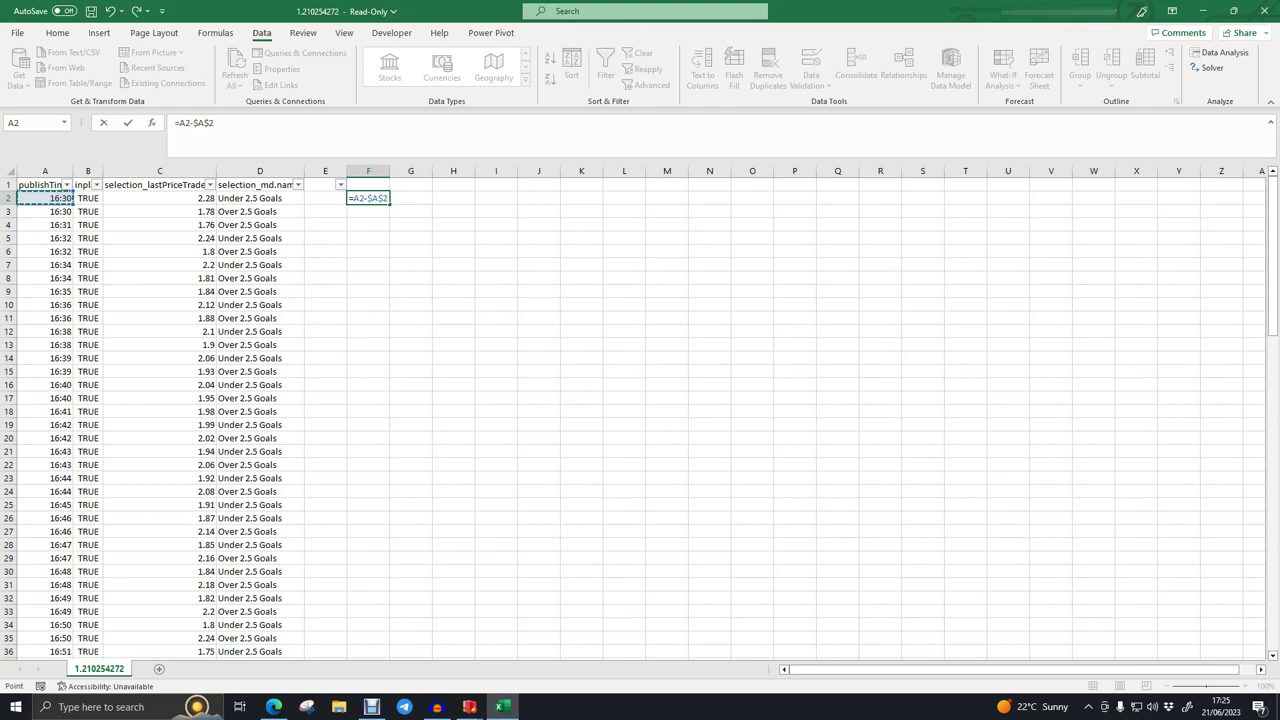
key("Return")
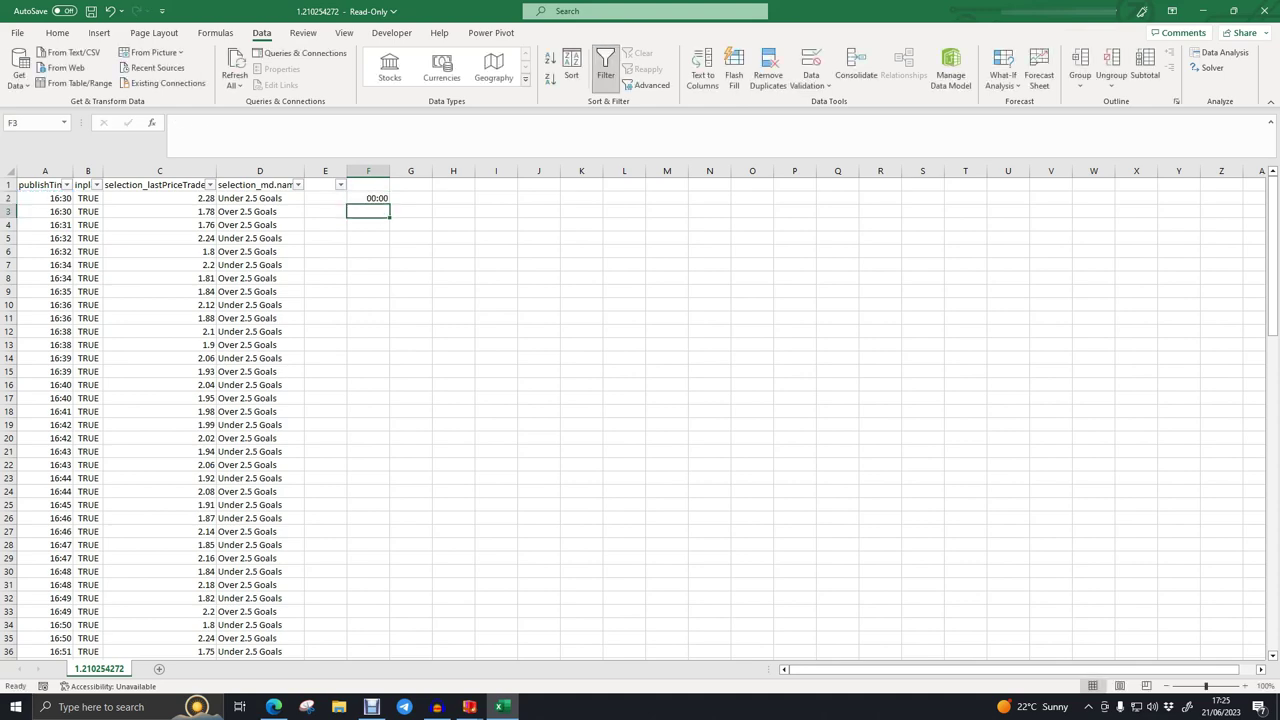
left_click(368, 198)
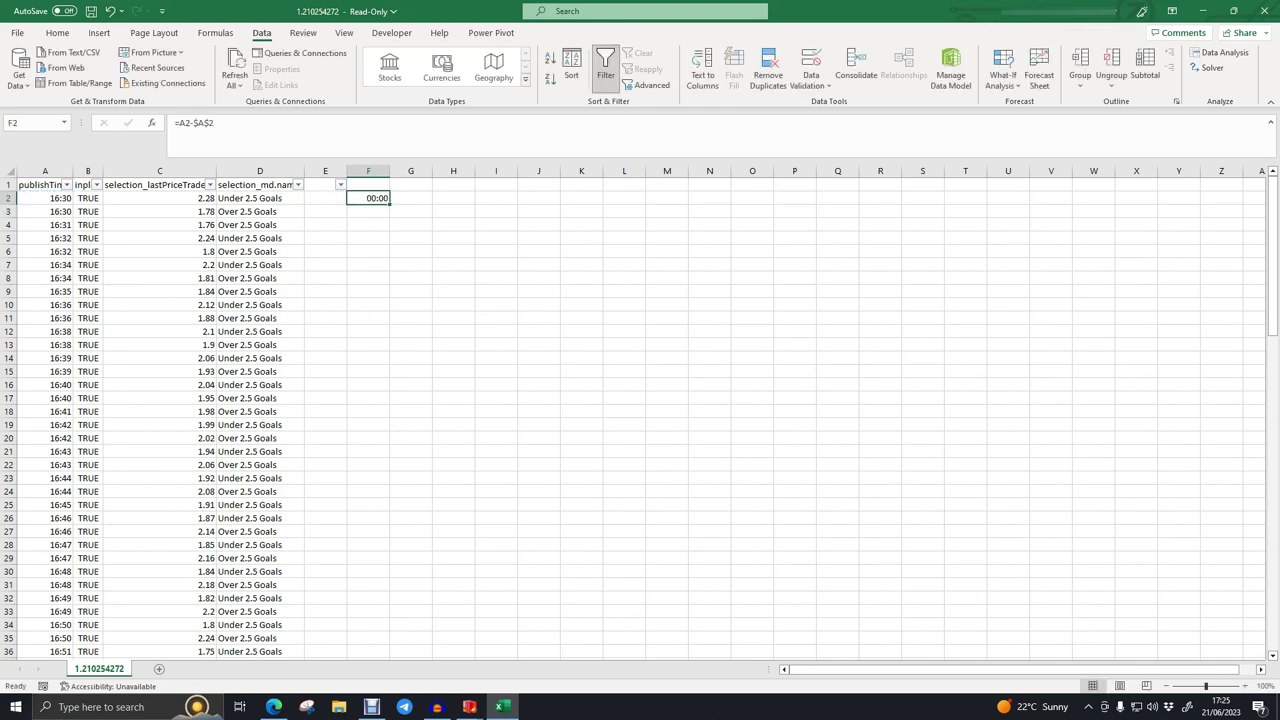
Enter the header "Mark In Play (Min)" in F1 and fit column F's width to its contents
left_click(368, 185)
type("Mar")
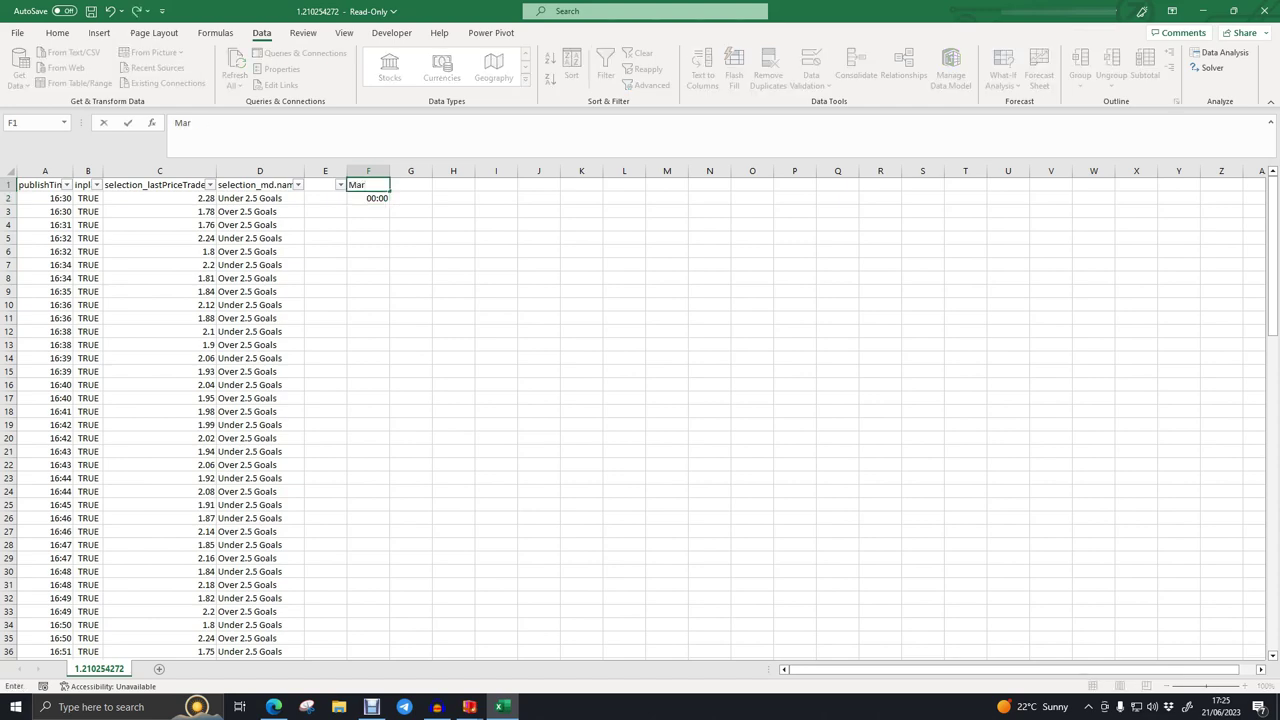
type("k In Play (Min")
key("Return")
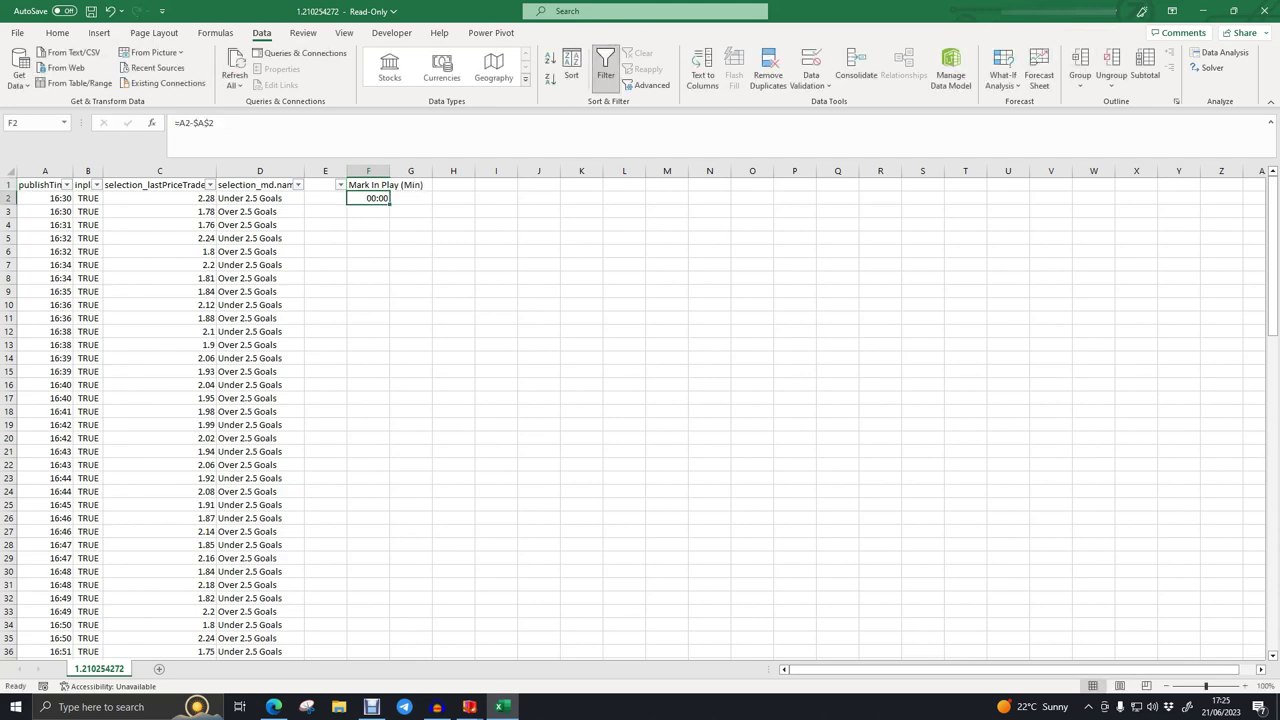
right_click(370, 181)
key("Escape")
double_click(390, 171)
left_click(388, 212)
left_click(388, 198)
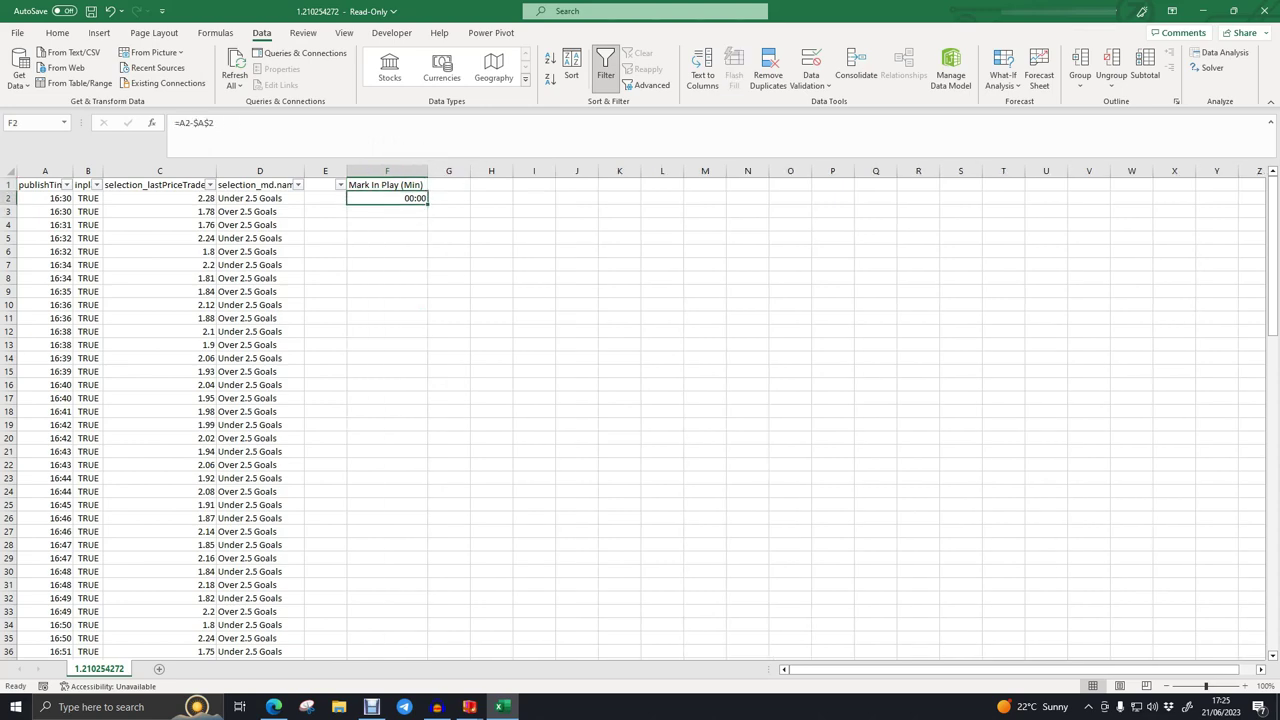
Fill the elapsed-time formula from F2 down to F107 and review the times in the column
left_click_drag(427, 204, 410, 615)
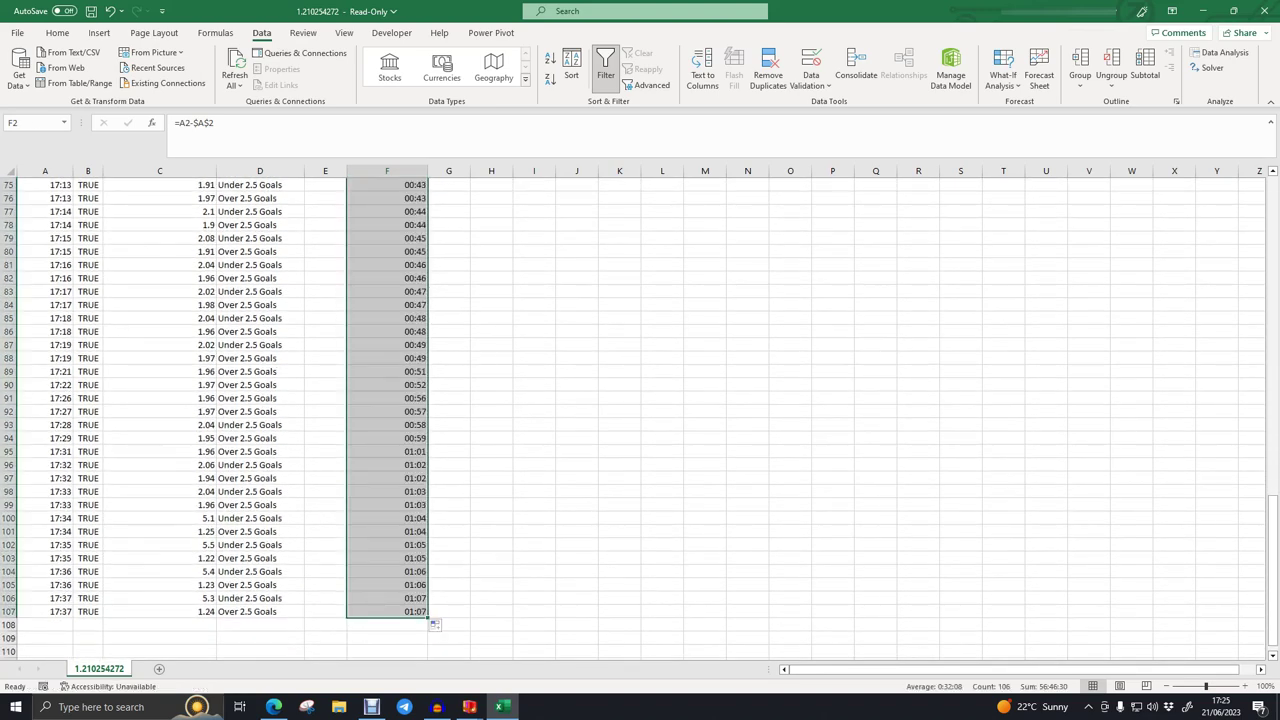
left_click(408, 612)
scroll(640, 419, "up", 4)
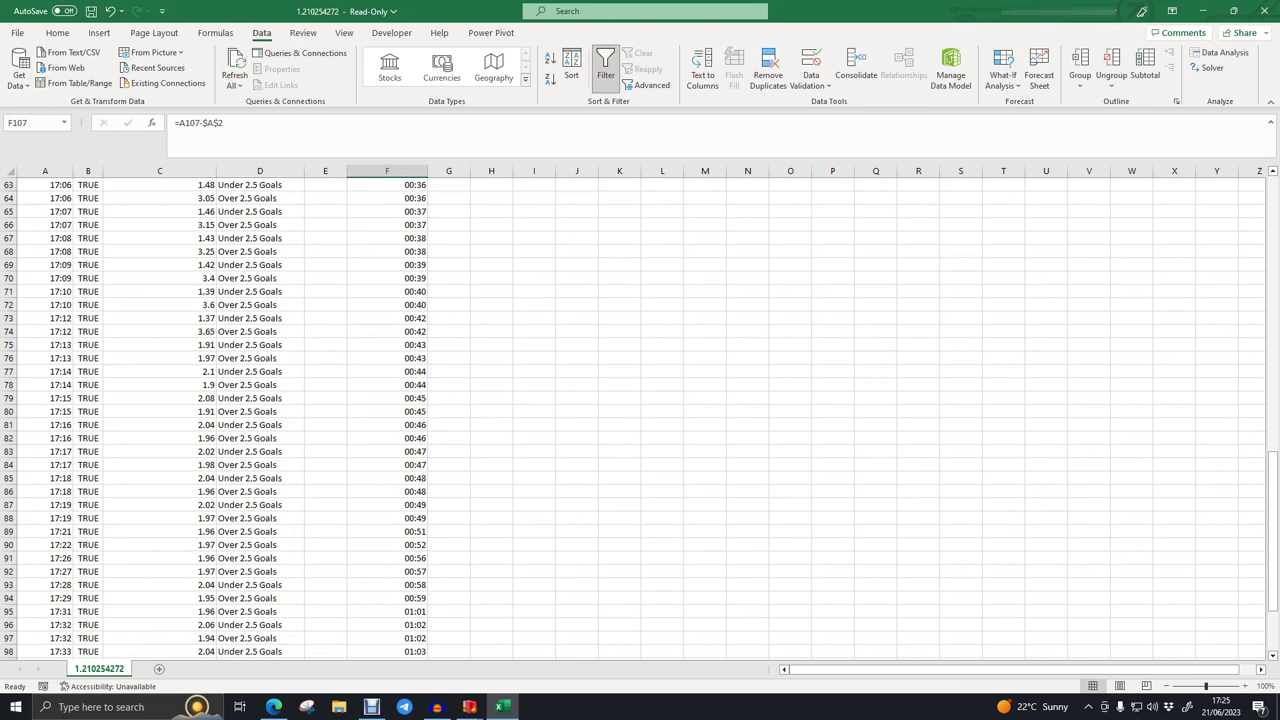
scroll(640, 419, "down", 5)
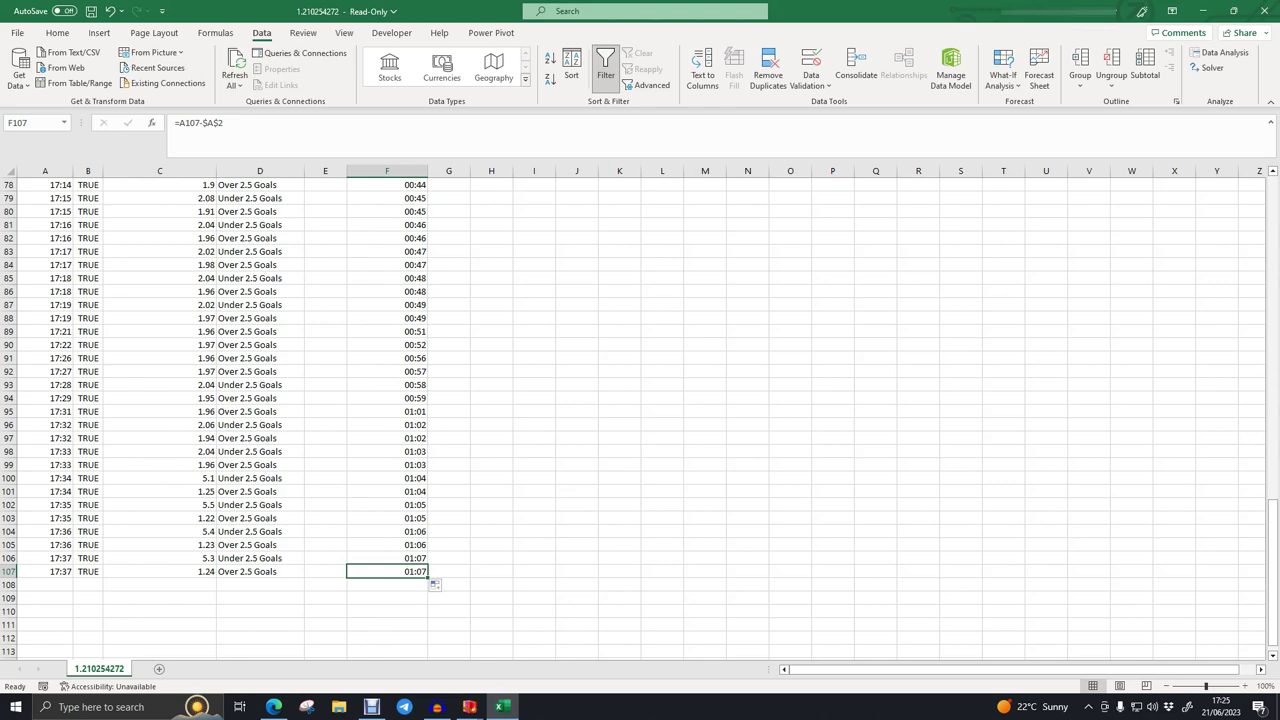
scroll(640, 419, "up", 3)
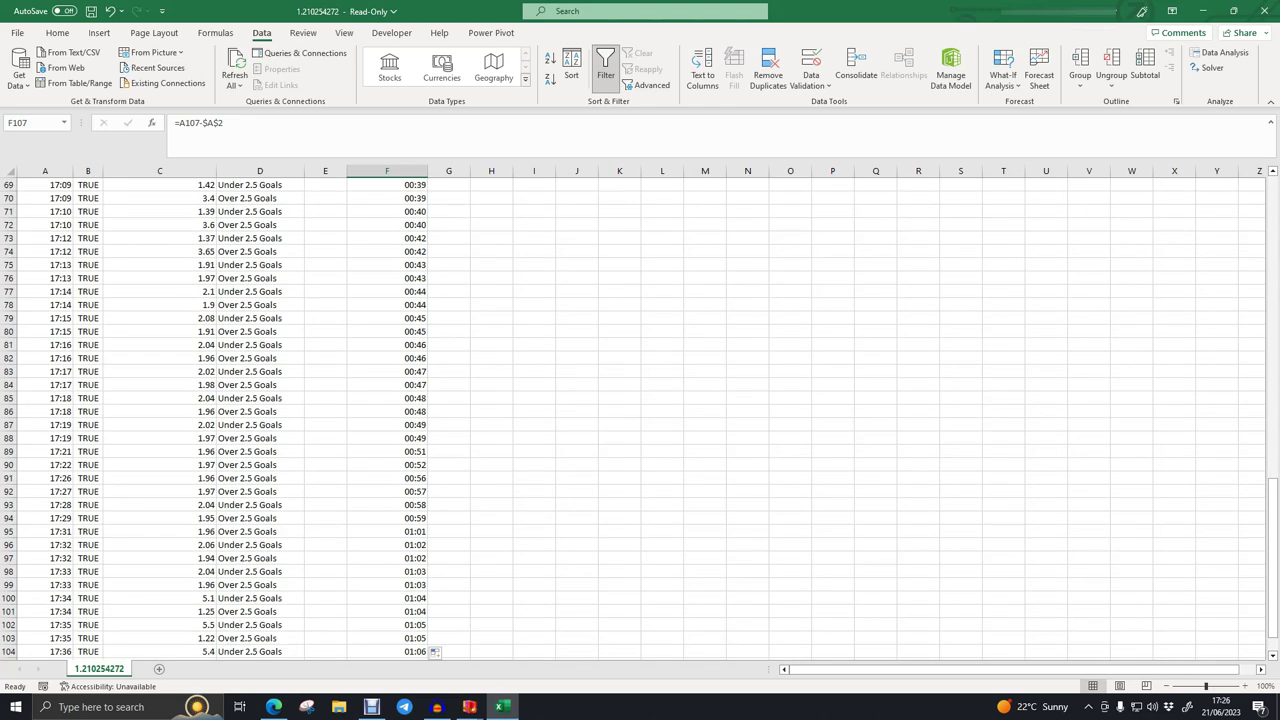
left_click(387, 252)
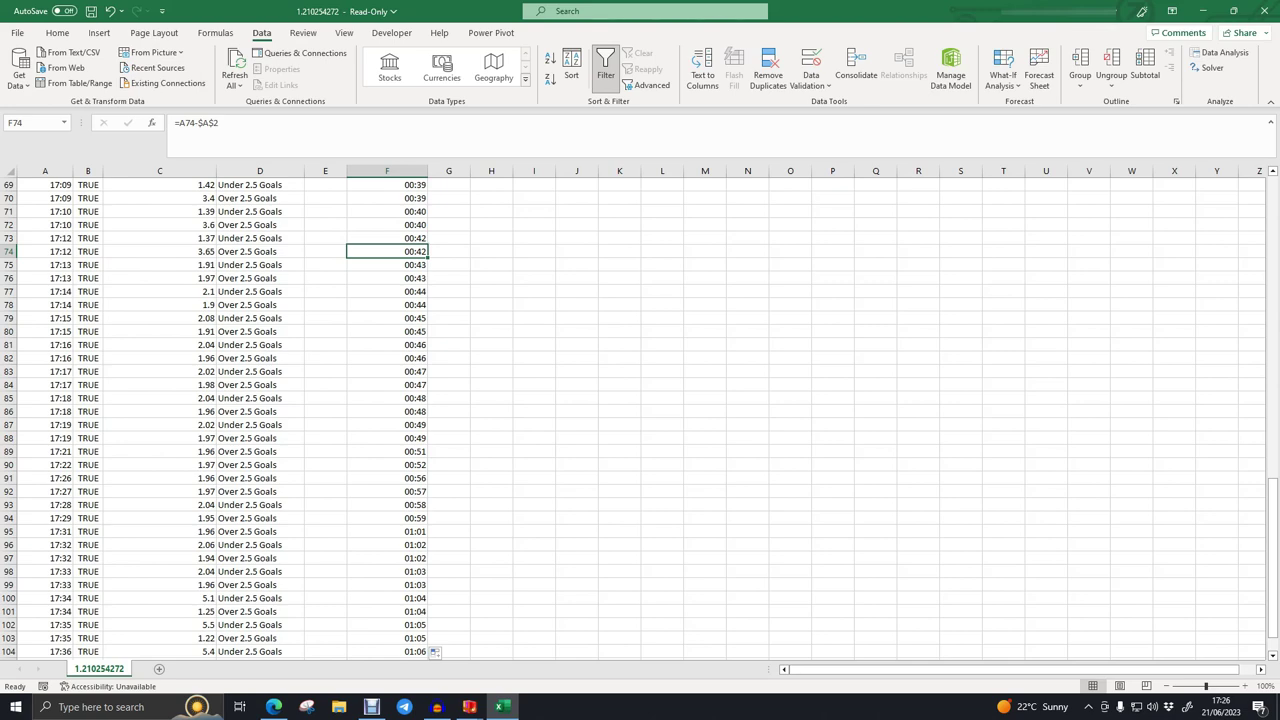
scroll(640, 420, "up", 20)
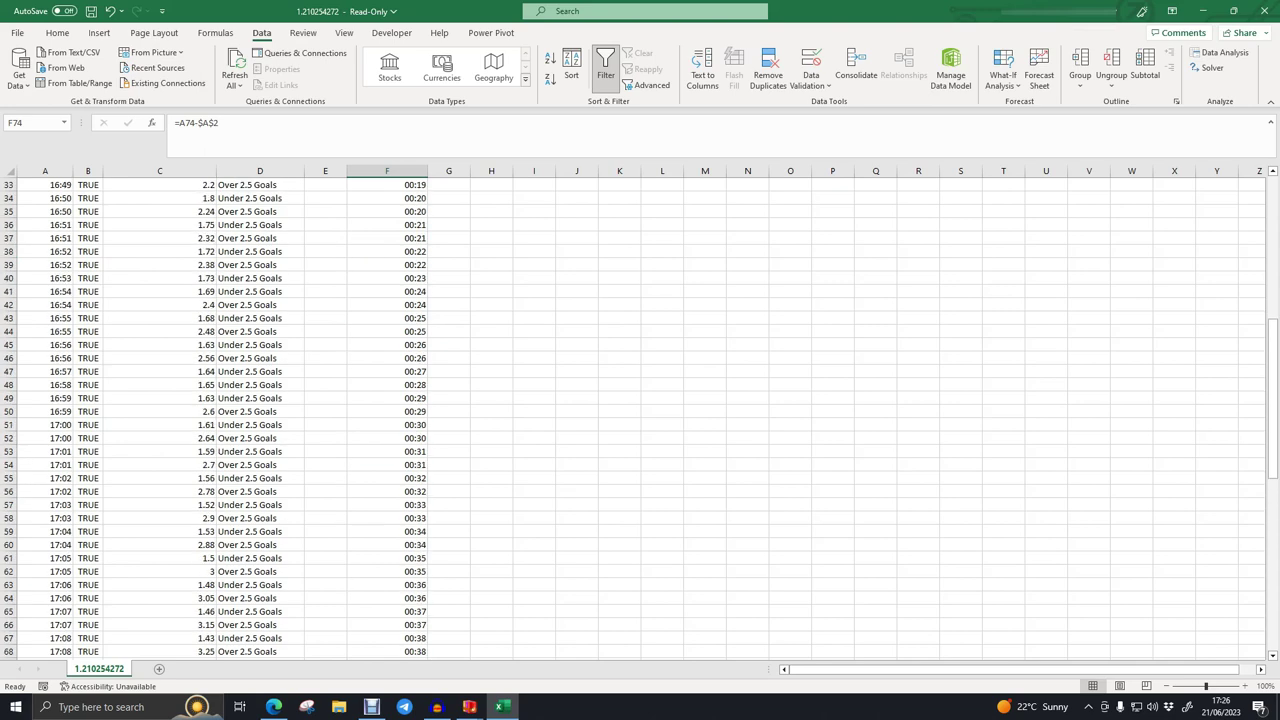
Enter the formula =C2 in G2 to bring the last traded price beside the elapsed time
left_click(449, 198)
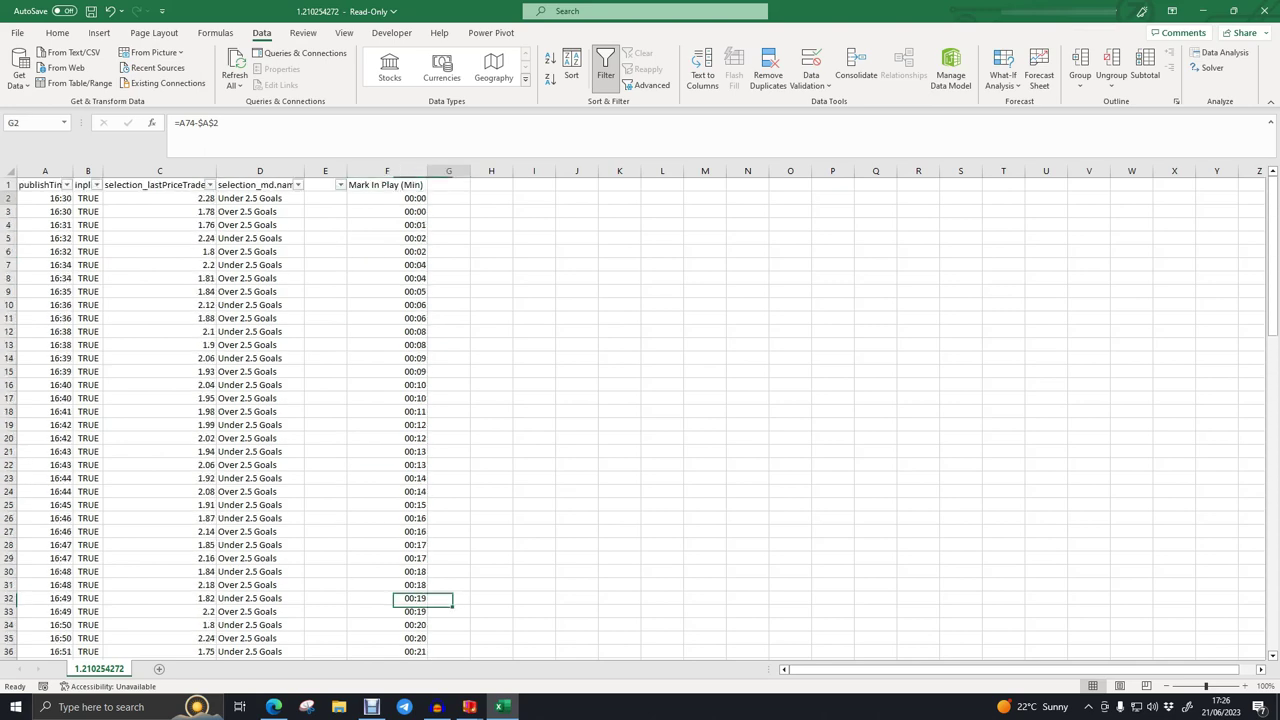
type("=")
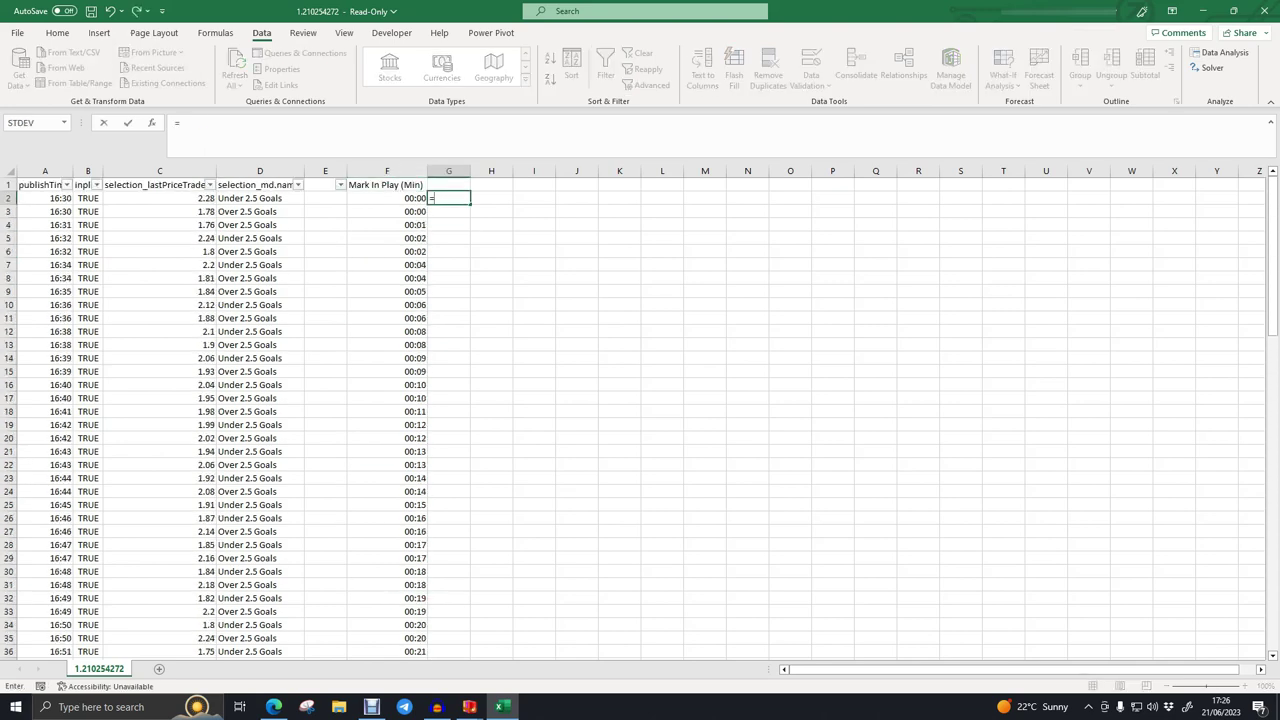
left_click(160, 198)
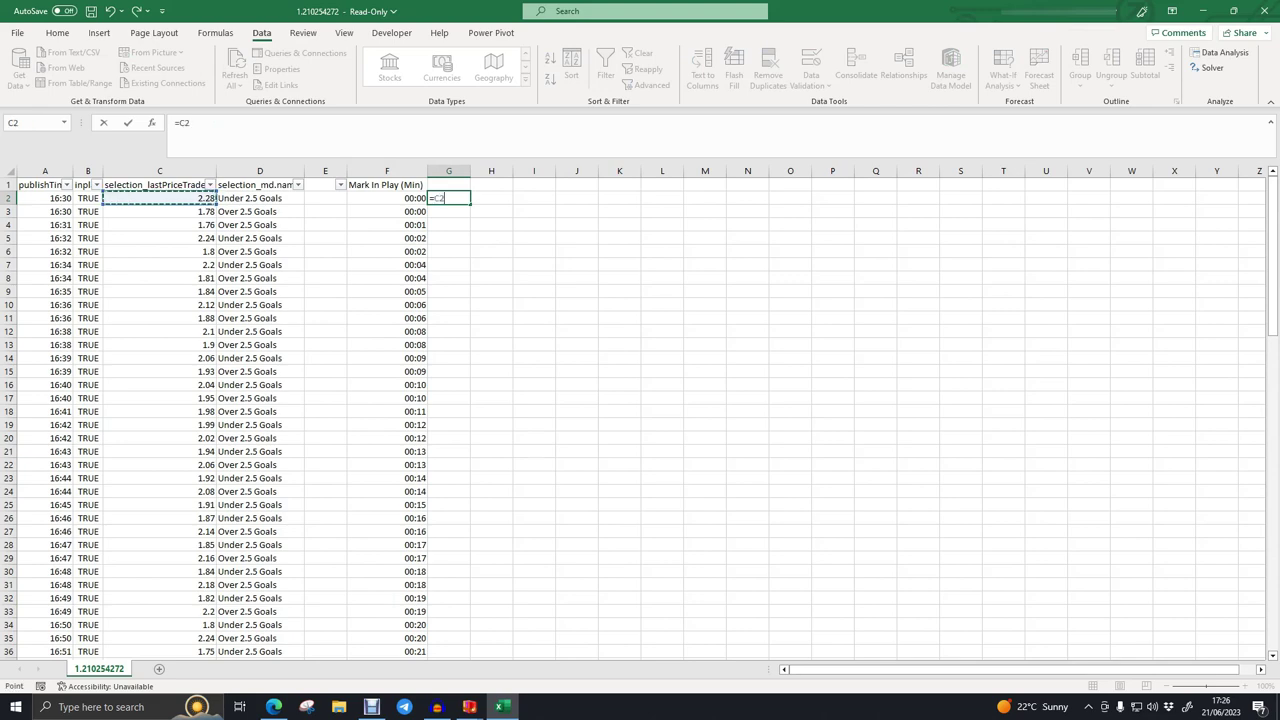
key("Return")
left_click(449, 198)
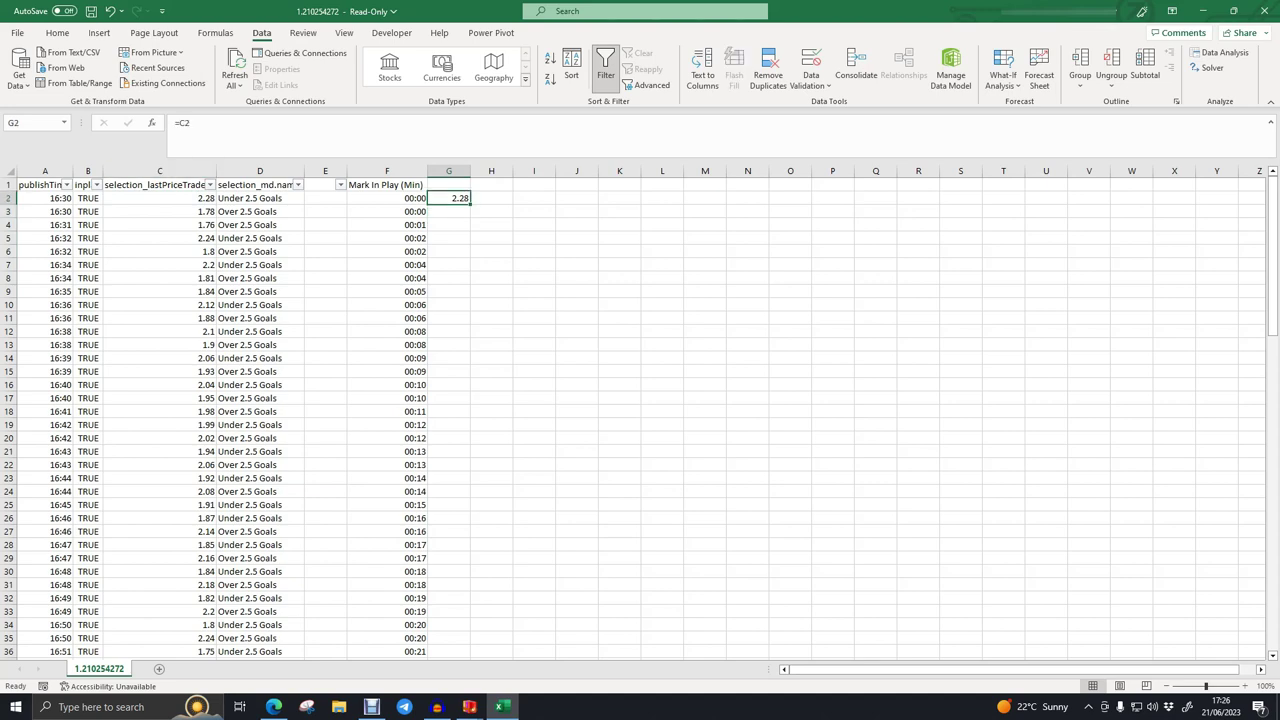
Fill the price formula from G2 down to G107 and review the copied prices
left_click_drag(470, 204, 468, 652)
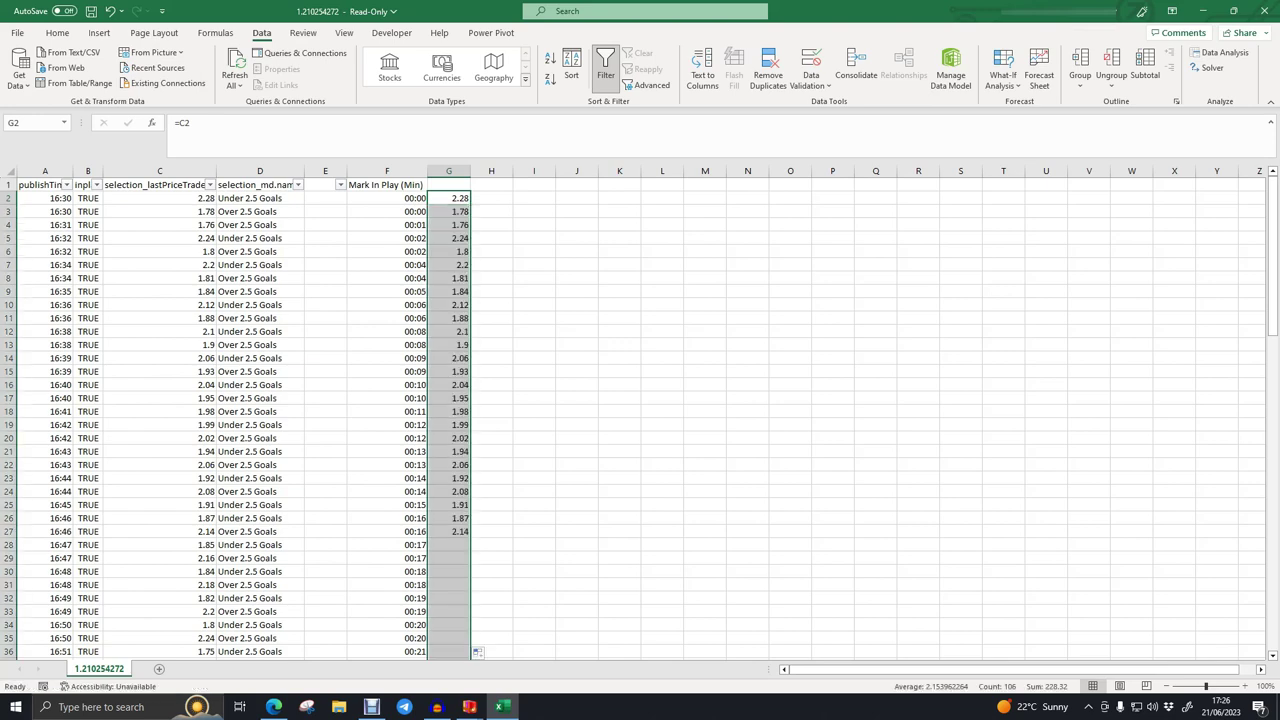
left_click(491, 318)
scroll(640, 420, "down", 20)
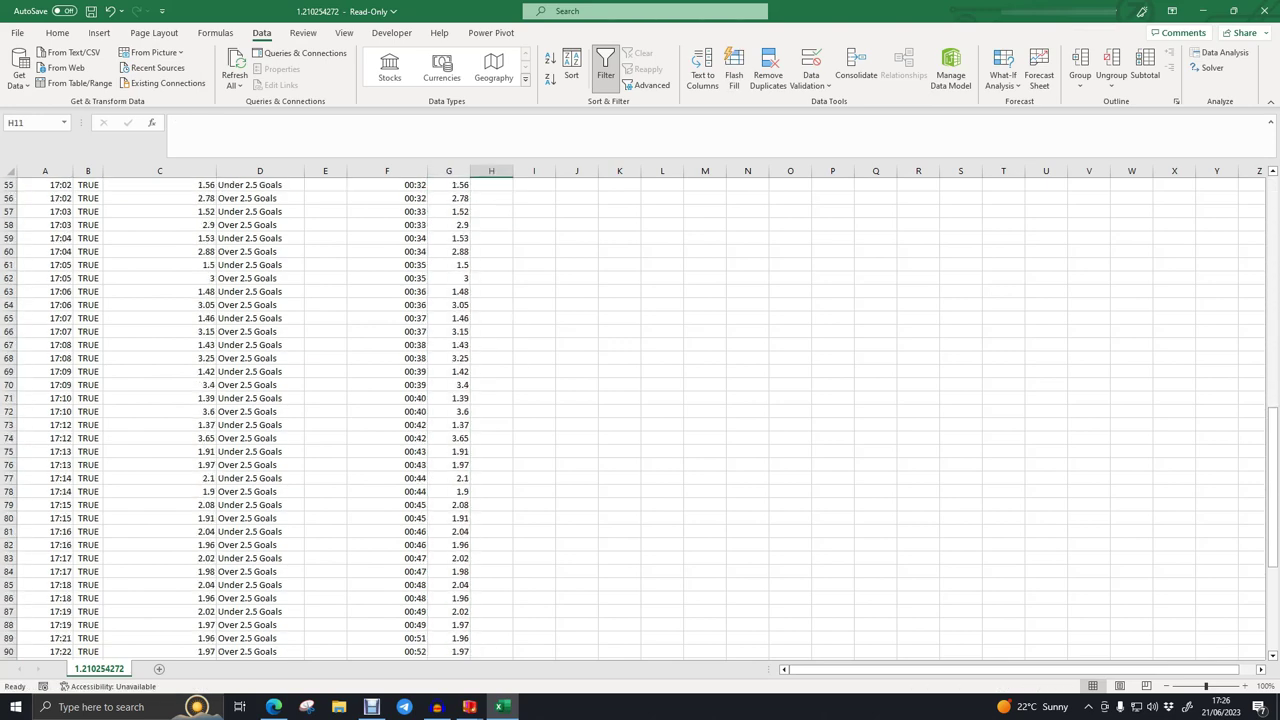
scroll(478, 531, "up", 20)
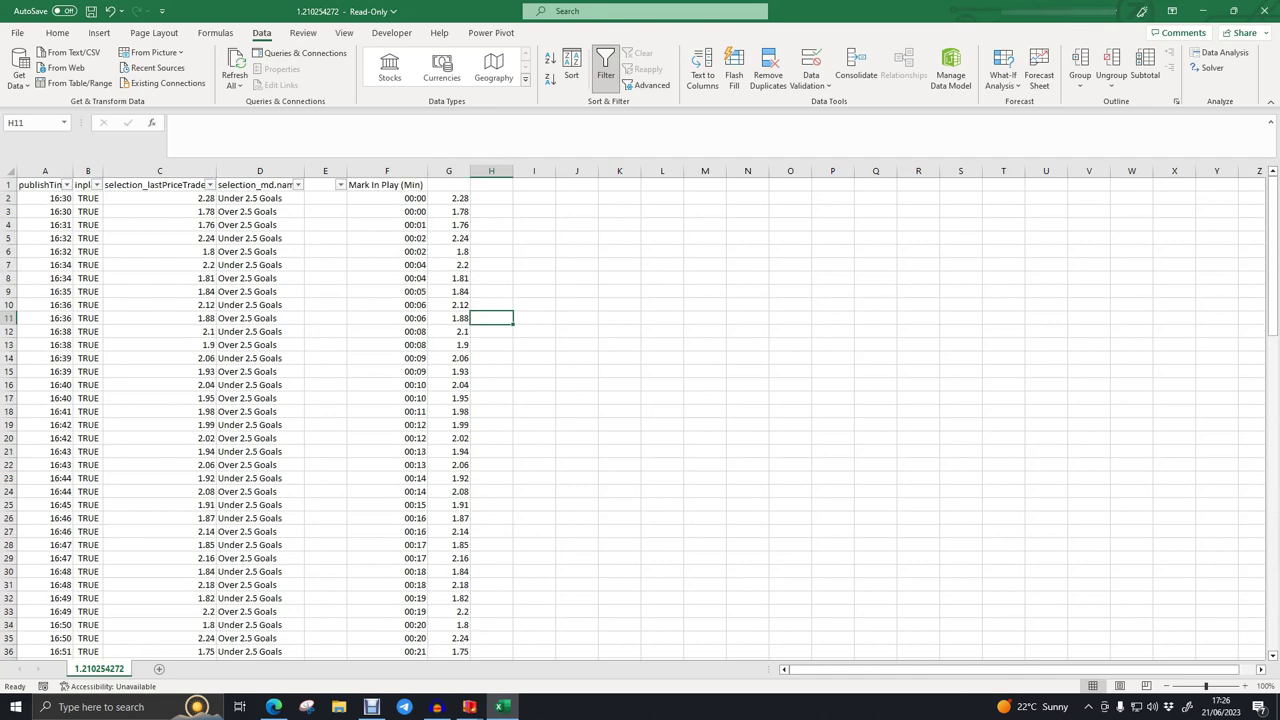
Filter the selection_md.name column to show only the Over 2.5 Goals rows
left_click(297, 185)
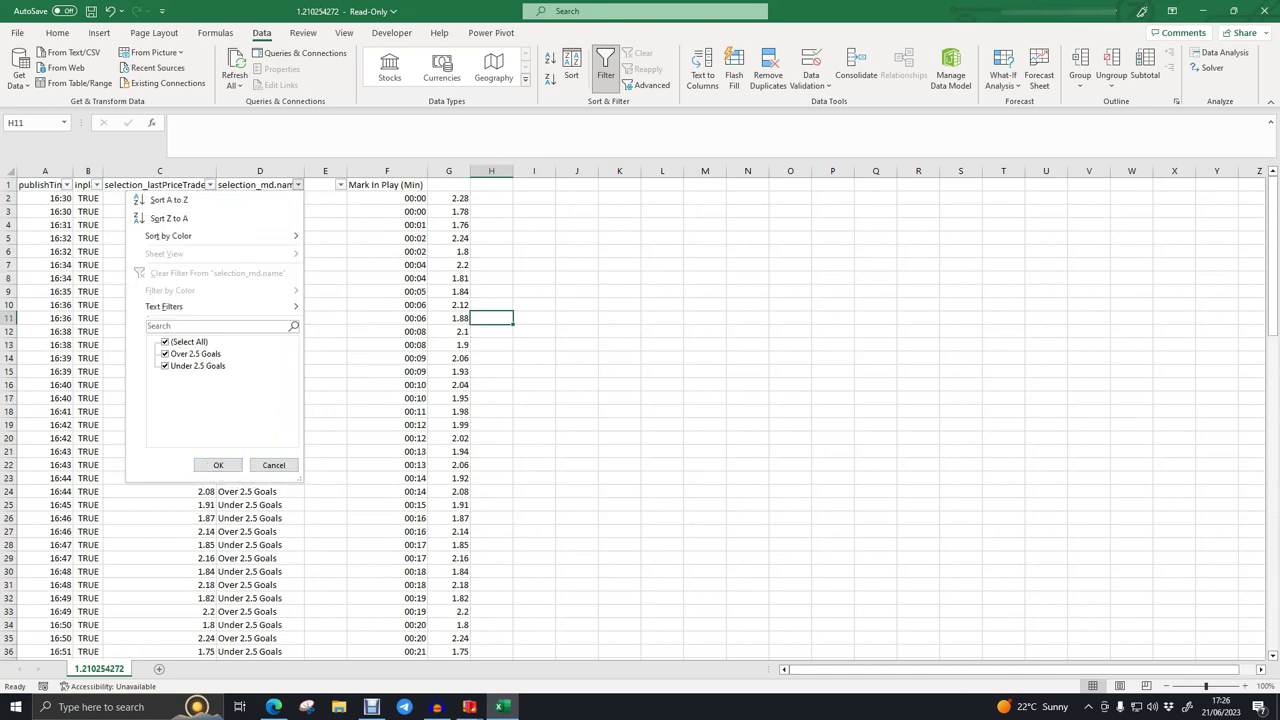
left_click(197, 365)
left_click(218, 465)
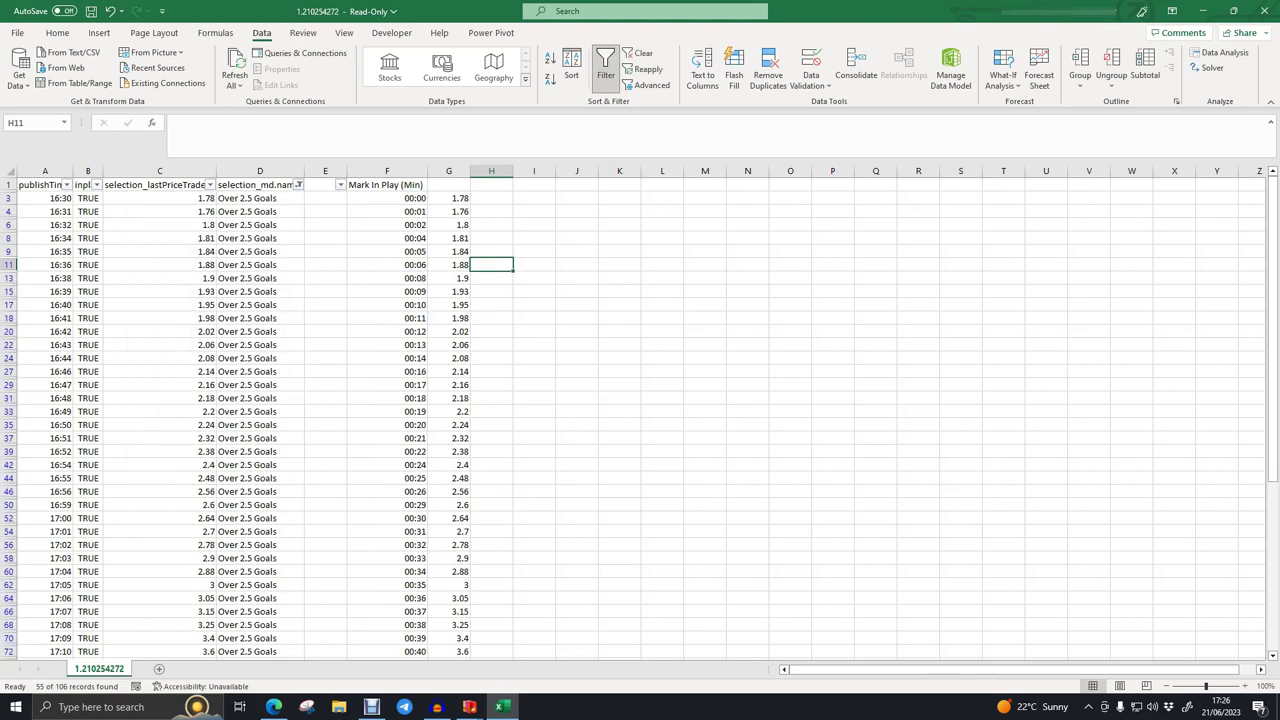
Enter the header "Over 2.5 Goal Market" in G1 and review the filtered rows
left_click(449, 185)
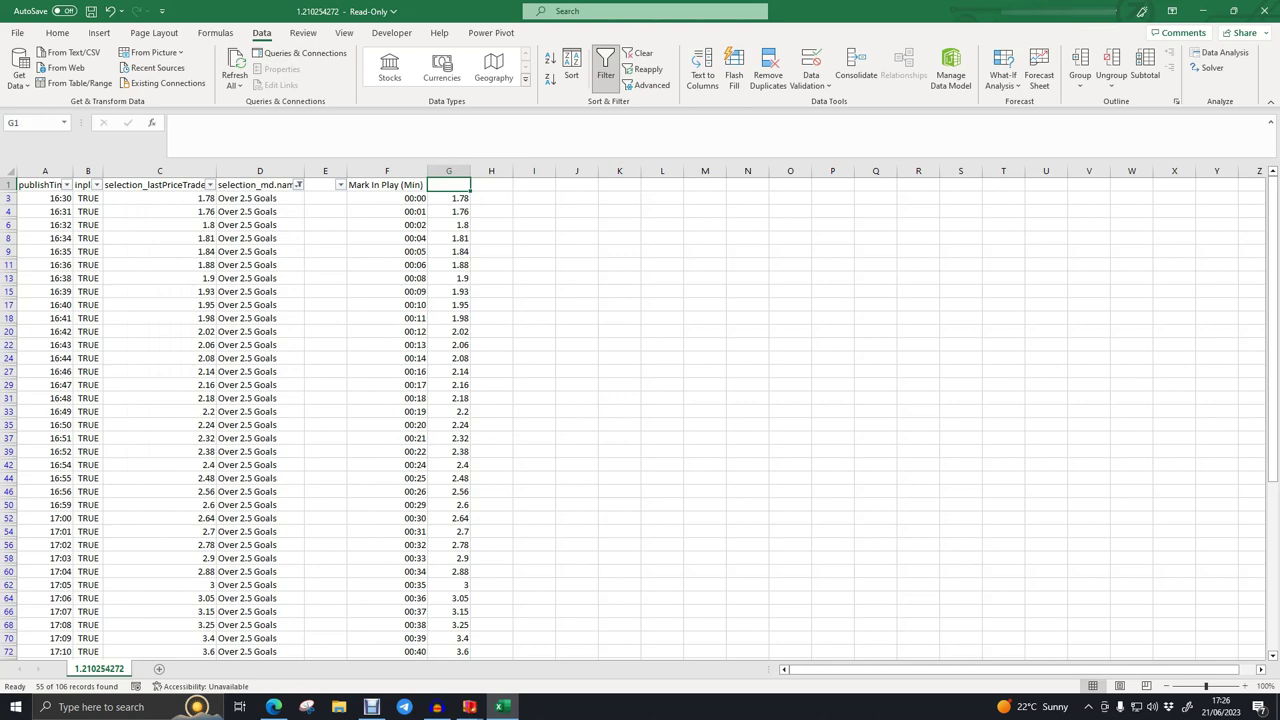
type("Over 2.5 Goal Market")
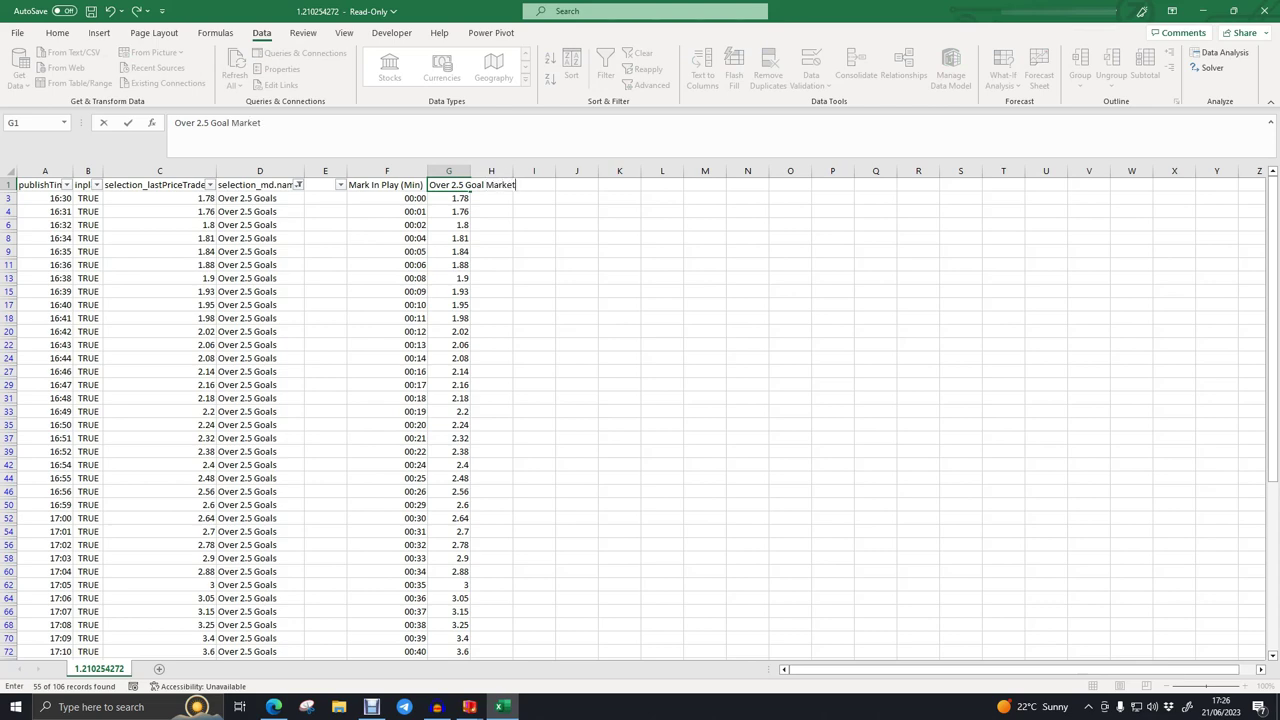
key("Return")
scroll(640, 400, "down", 12)
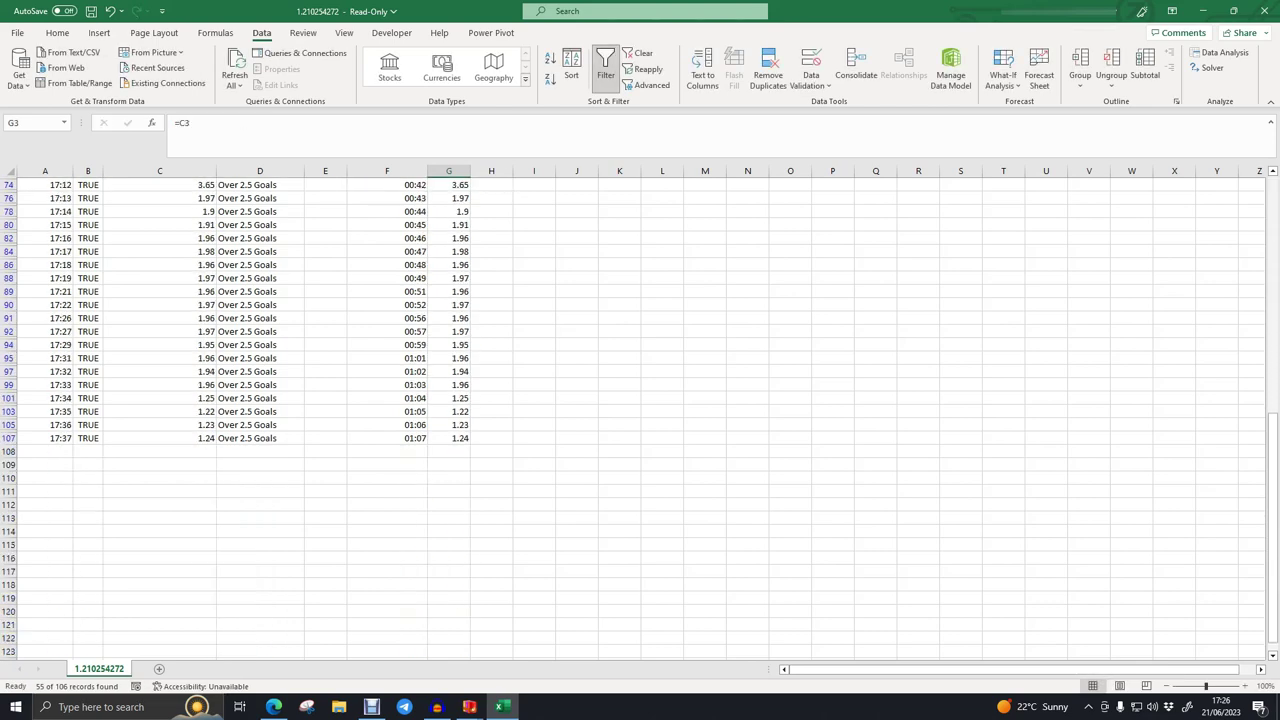
scroll(640, 418, "up", 12)
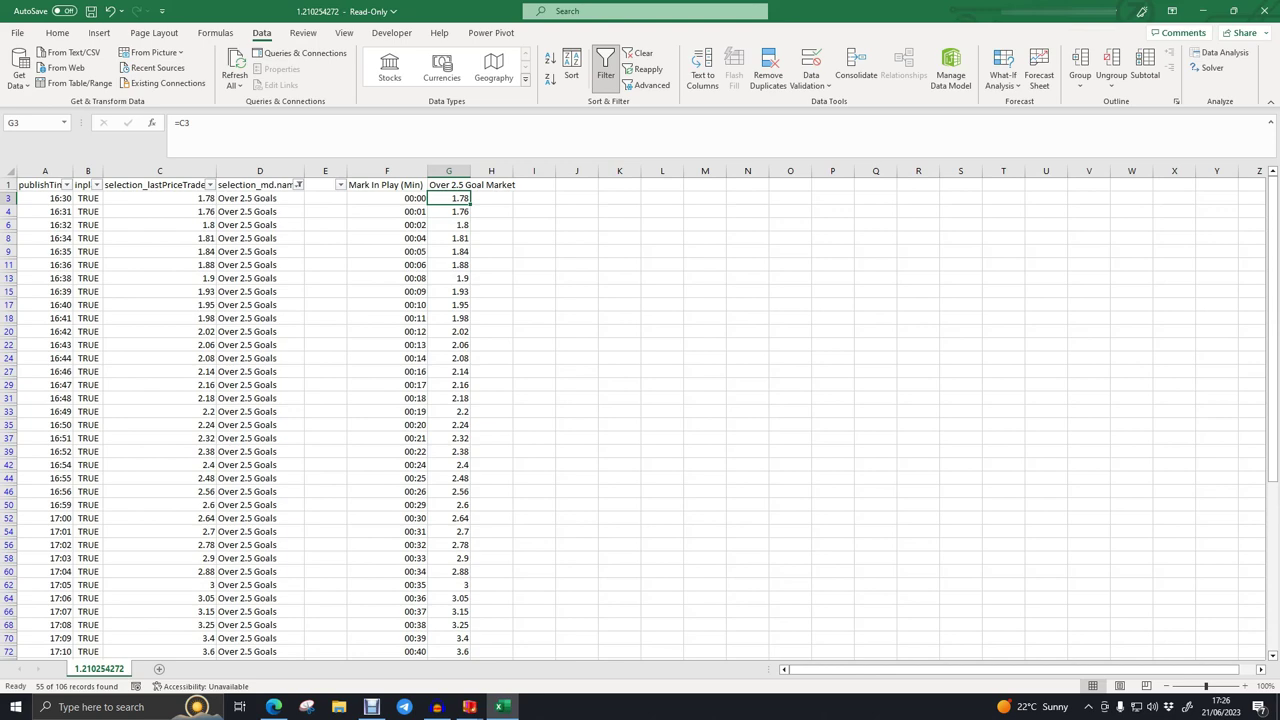
Insert a line chart of the filtered Over 2.5 prices against elapsed time from columns F and G
left_click_drag(387, 171, 449, 171)
left_click(99, 33)
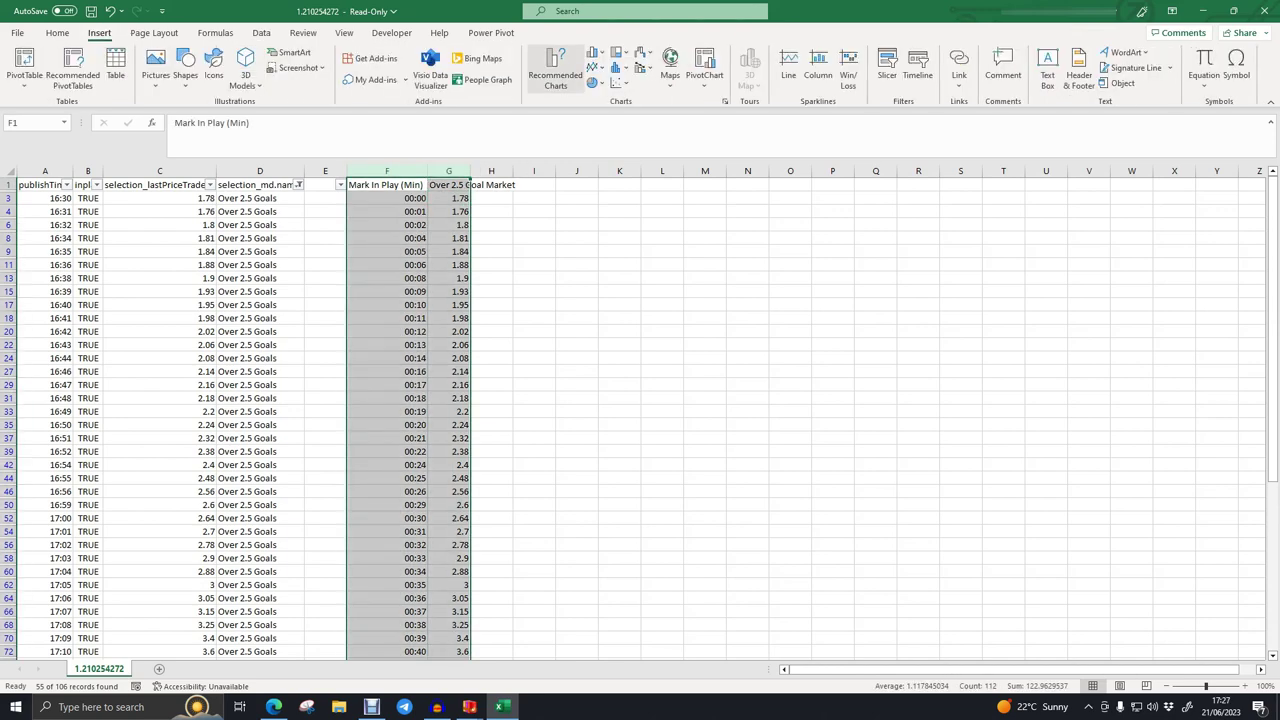
left_click(593, 67)
left_click(604, 113)
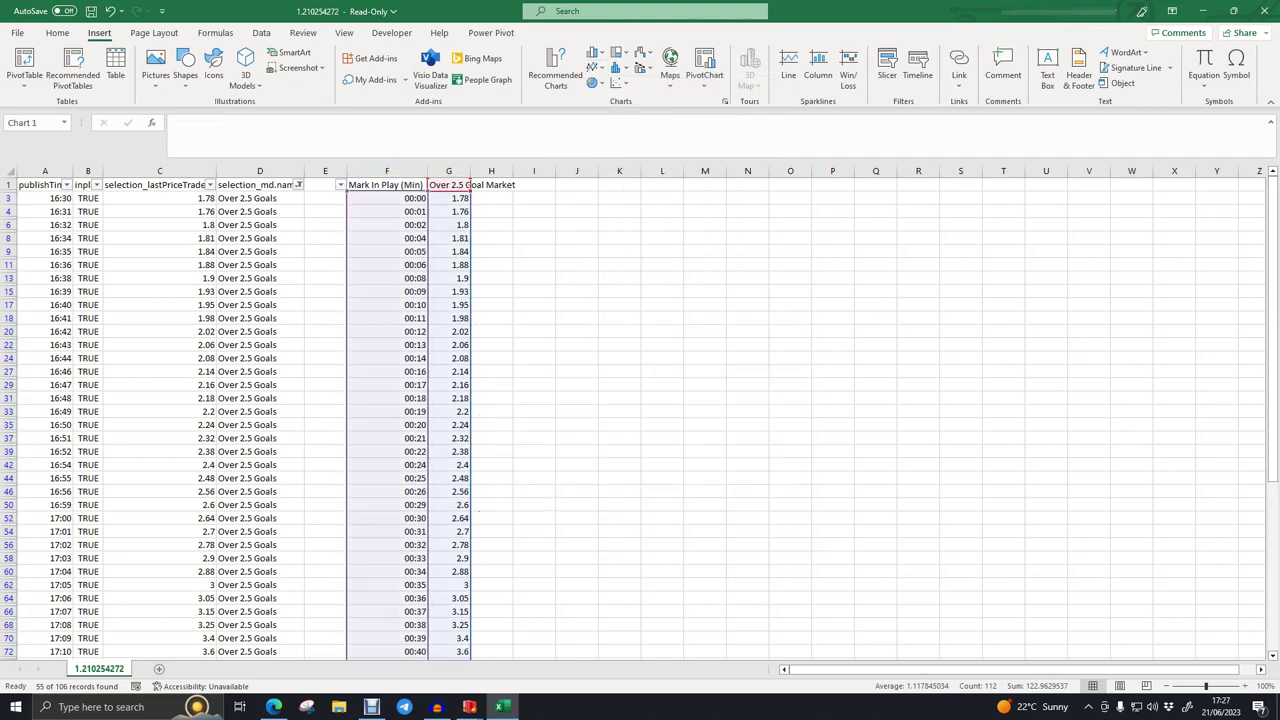
Place the line chart beside the data from about column I to U, and apply the dark gradient chart style
left_click_drag(545, 342, 590, 219)
left_click_drag(845, 391, 1067, 529)
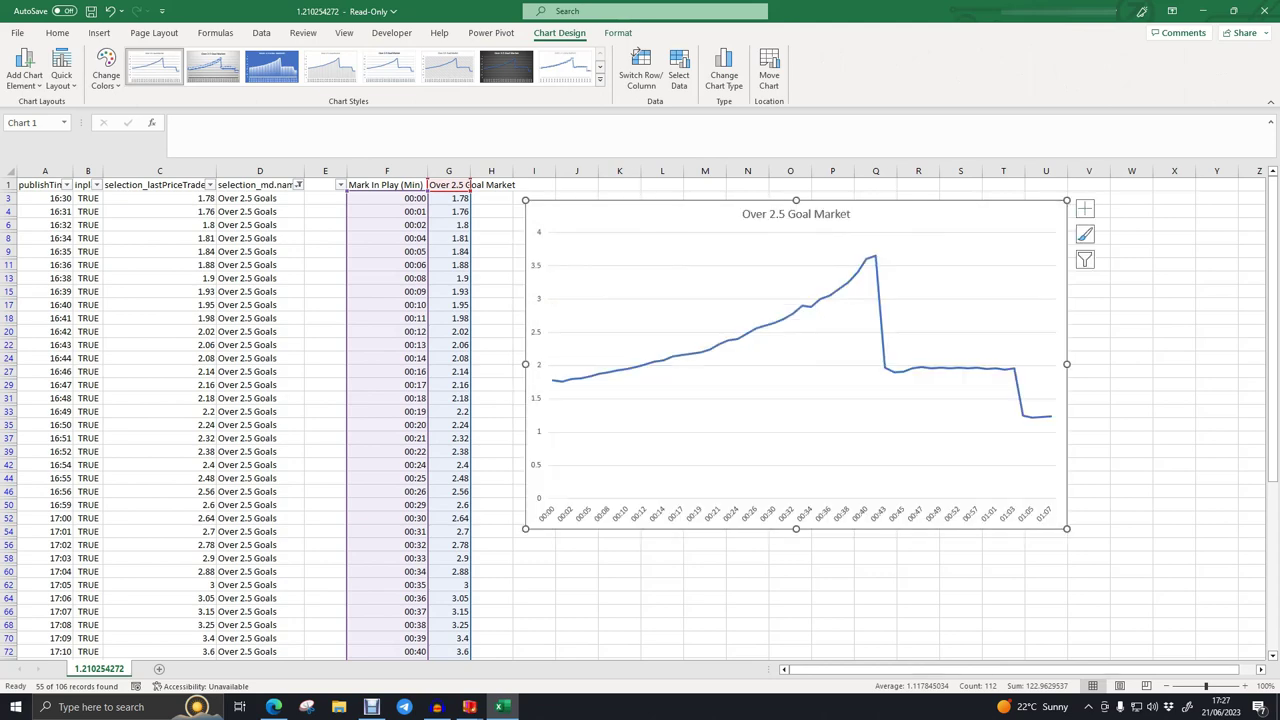
left_click(506, 66)
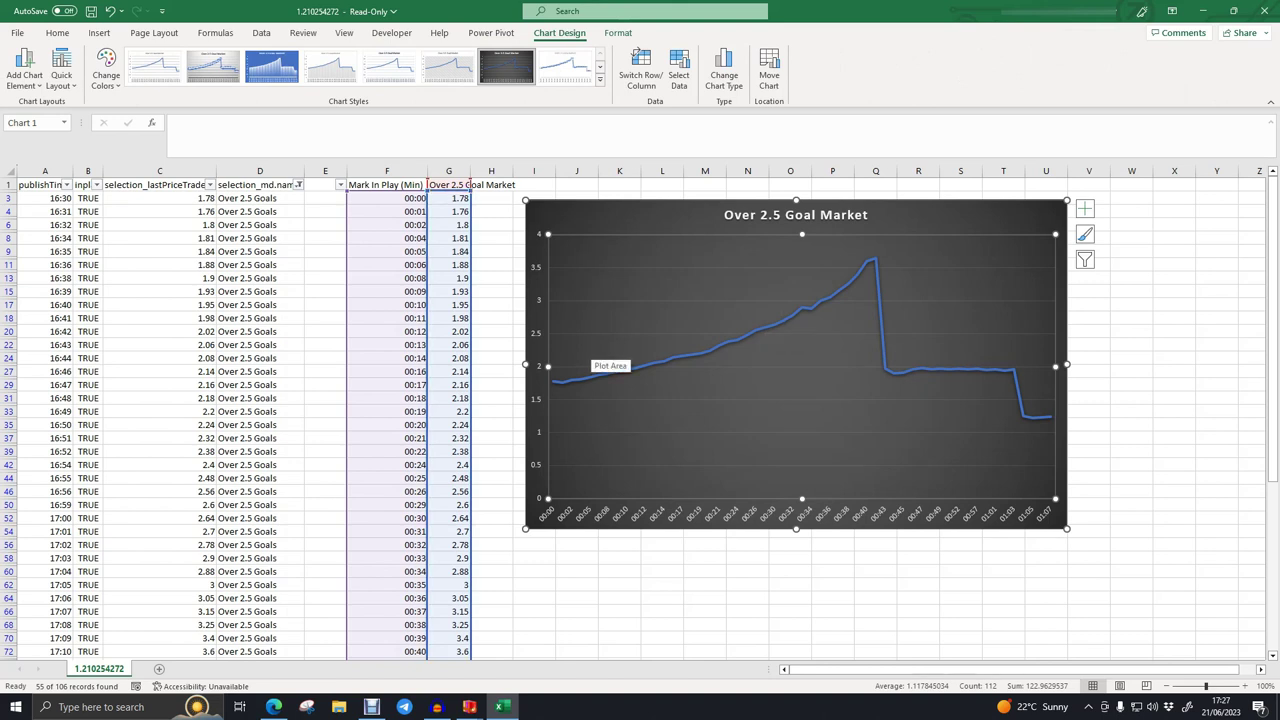
key("Escape")
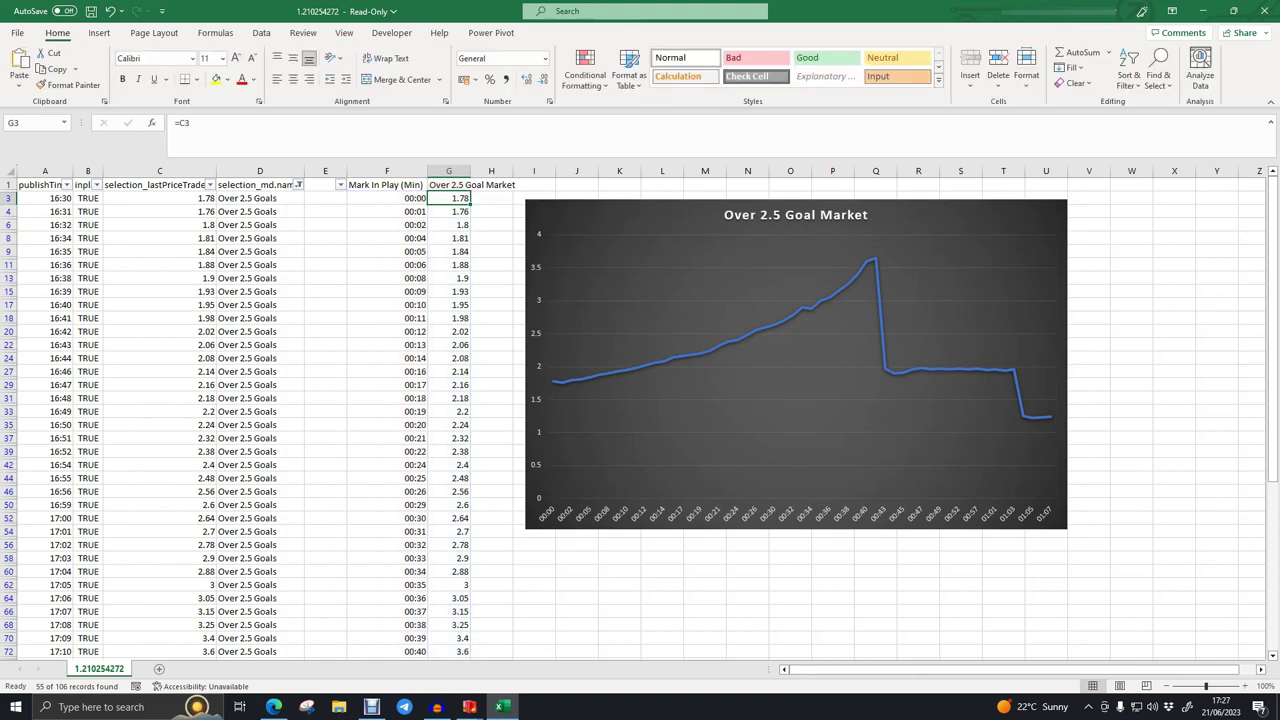
Shrink the Over 2.5 Goal Market chart to about half its width, spanning roughly columns I to O
mouse_move(553, 382)
mouse_move(874, 262)
mouse_move(1013, 371)
mouse_move(1022, 417)
mouse_move(1048, 420)
left_click(770, 262)
left_click_drag(1049, 520, 803, 379)
left_click(662, 411)
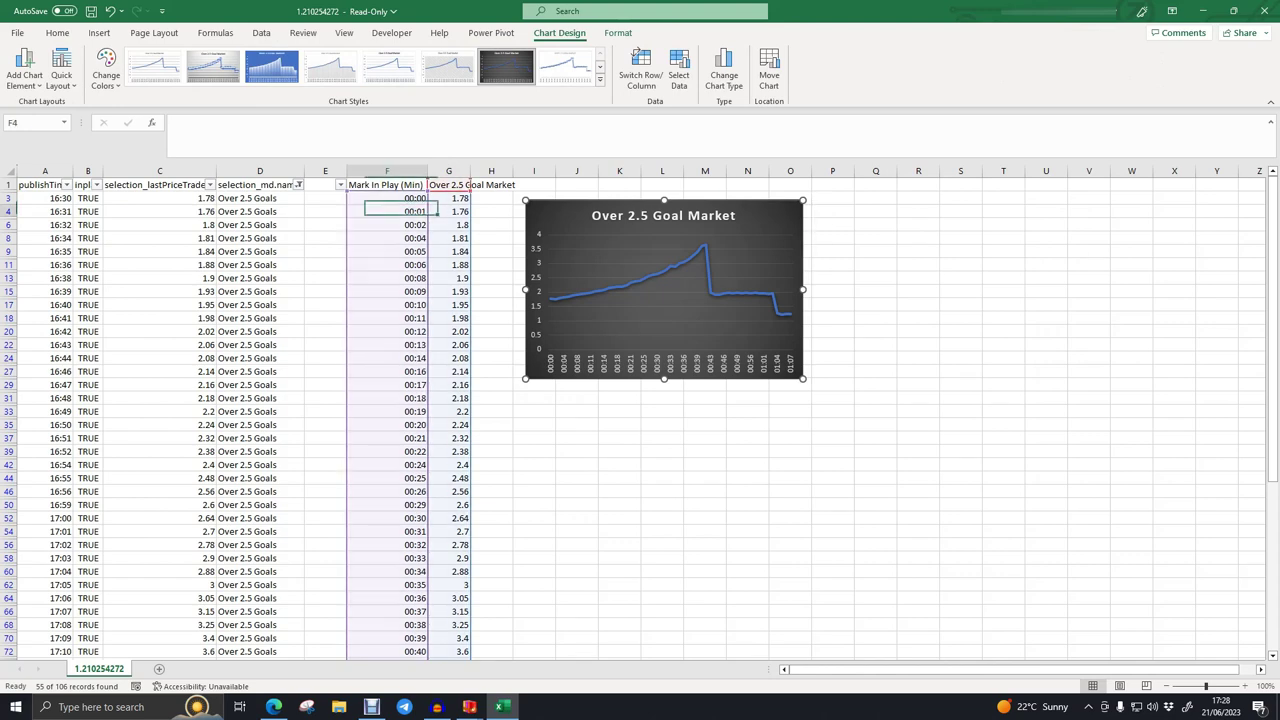
Rename the header in G1 to "2.5 Goal Market" by removing the word Over
double_click(452, 185)
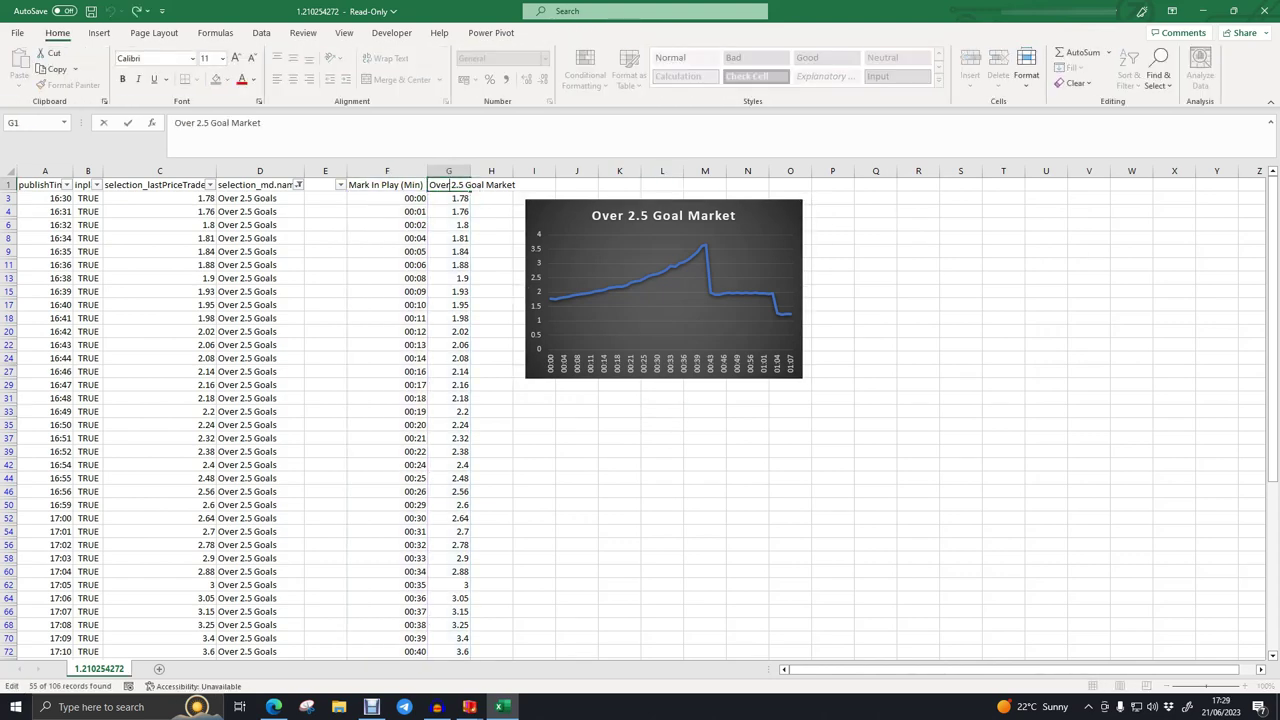
left_click_drag(451, 185, 427, 185)
key("BackSpace")
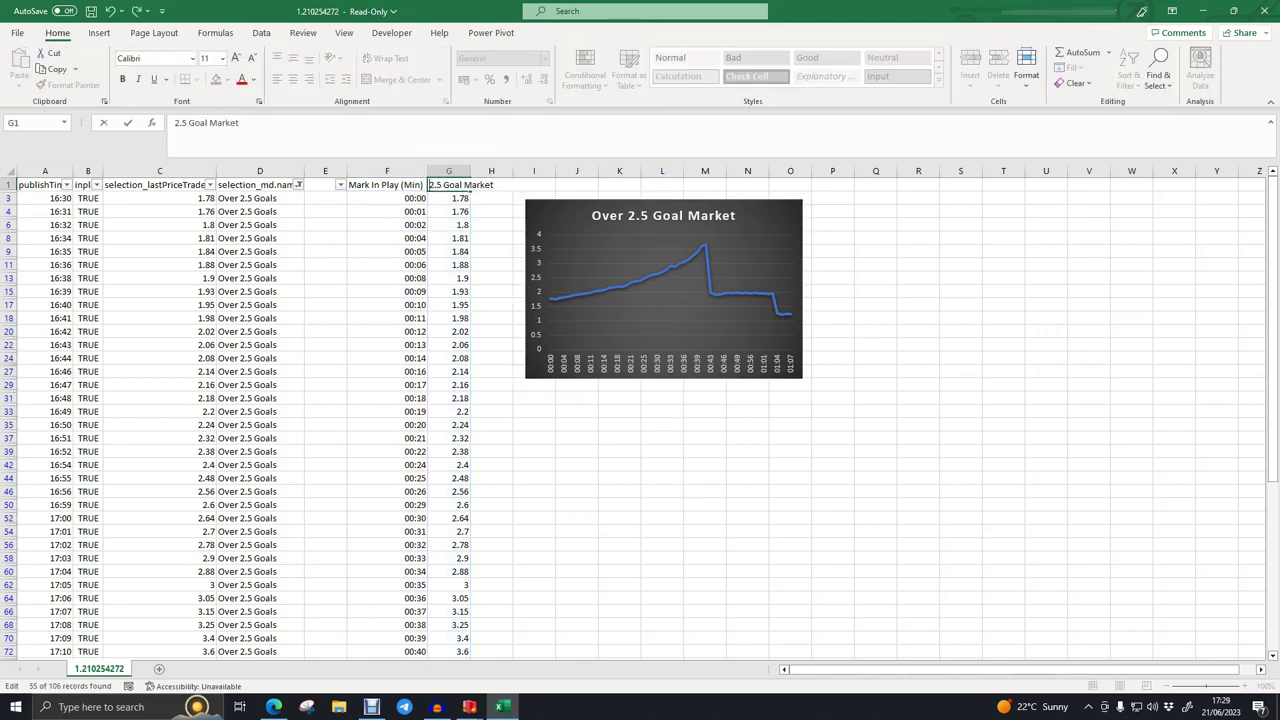
left_click(491, 265)
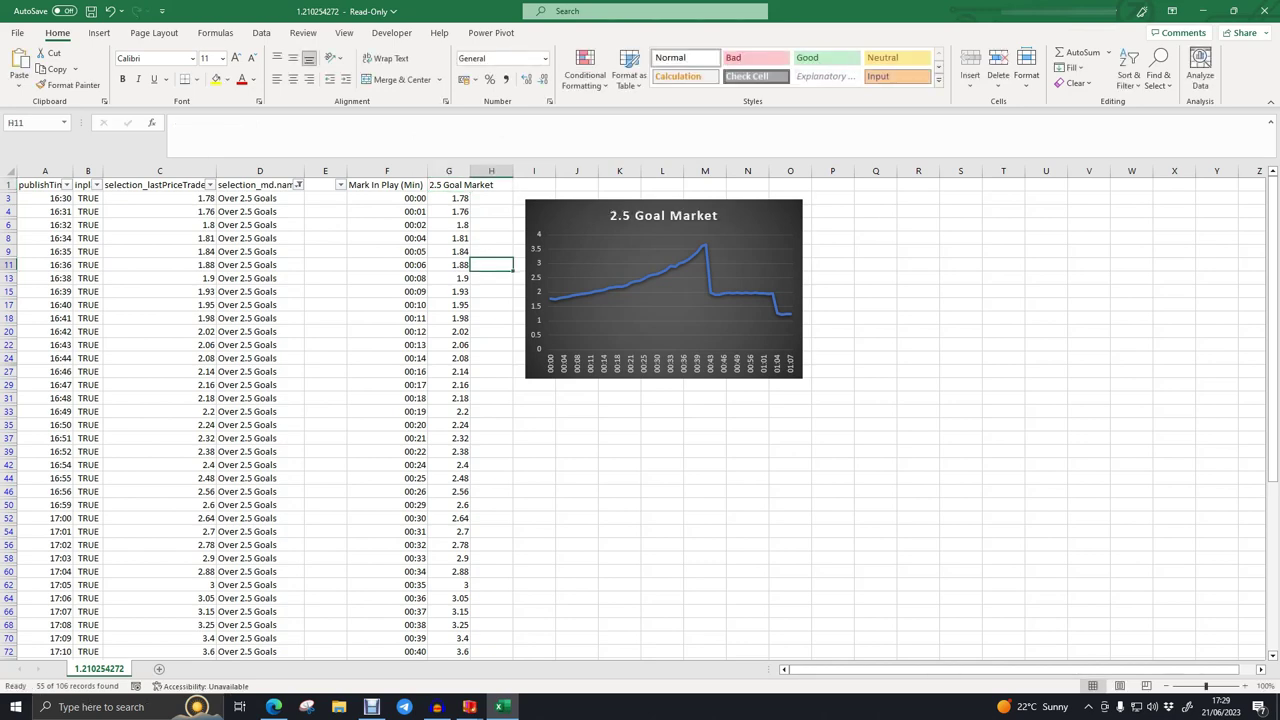
Switch the selection_md.name filter to show only the Under 2.5 Goals rows and review their prices
left_click(298, 185)
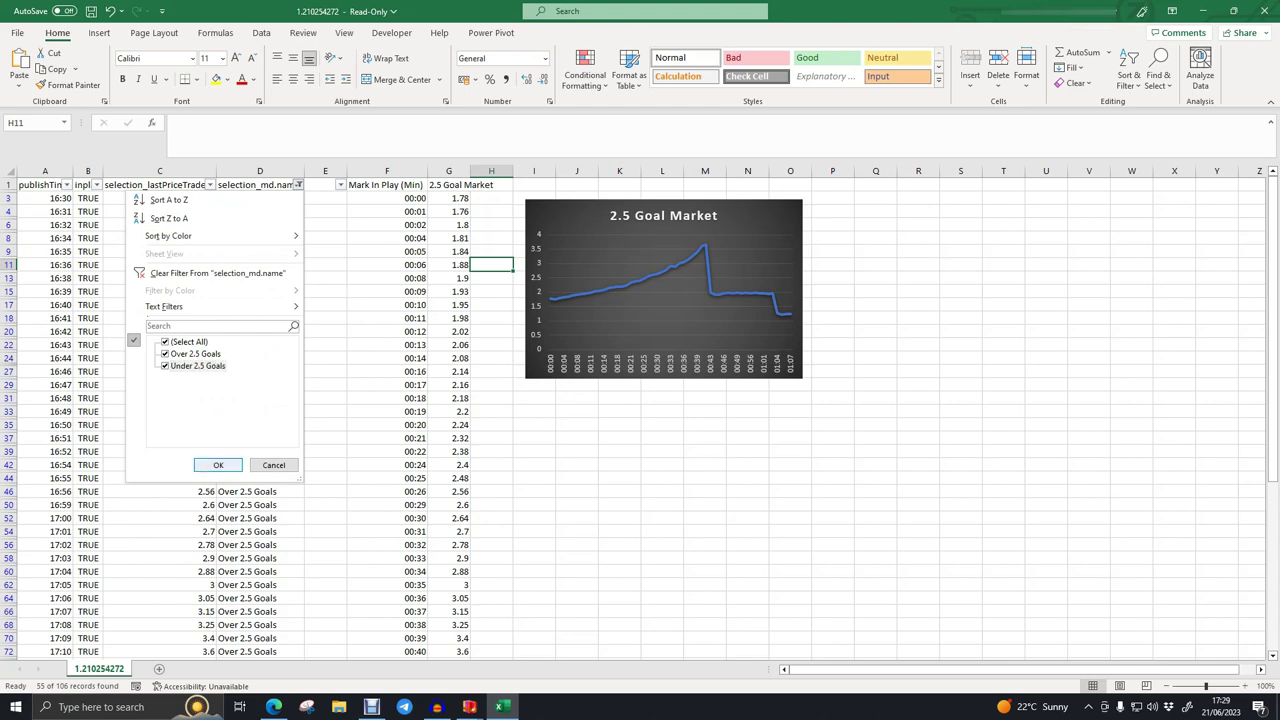
left_click(165, 354)
left_click(218, 465)
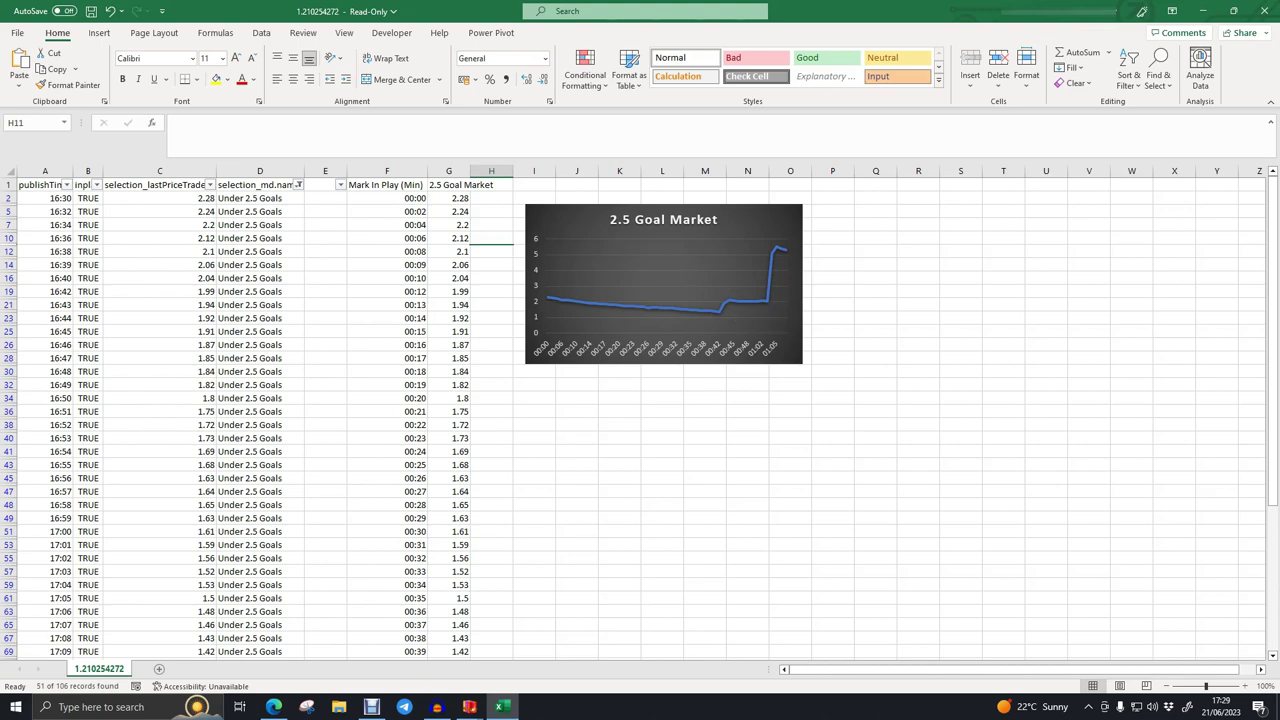
scroll(640, 420, "down", 10)
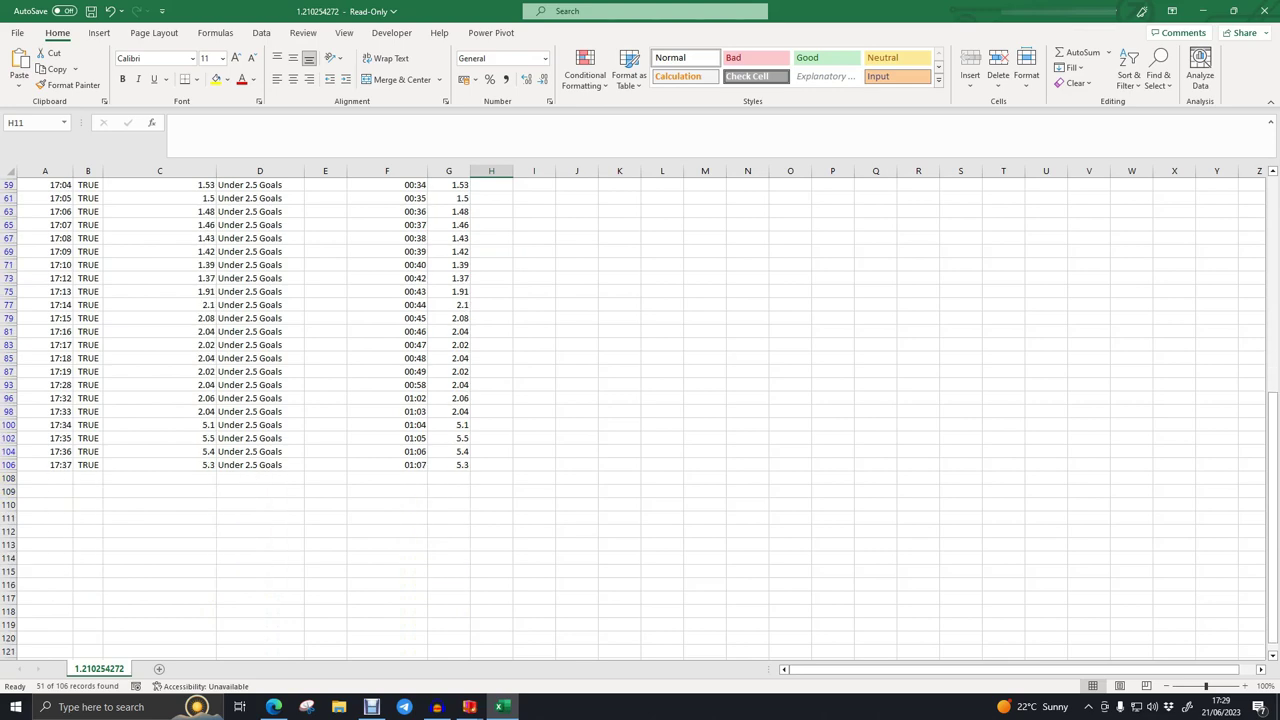
scroll(640, 420, "up", 5)
scroll(700, 285, "up", 4)
Enlarge the 2.5 Goal Market chart to span roughly columns I to X
left_click(700, 285)
left_click_drag(802, 364, 1192, 597)
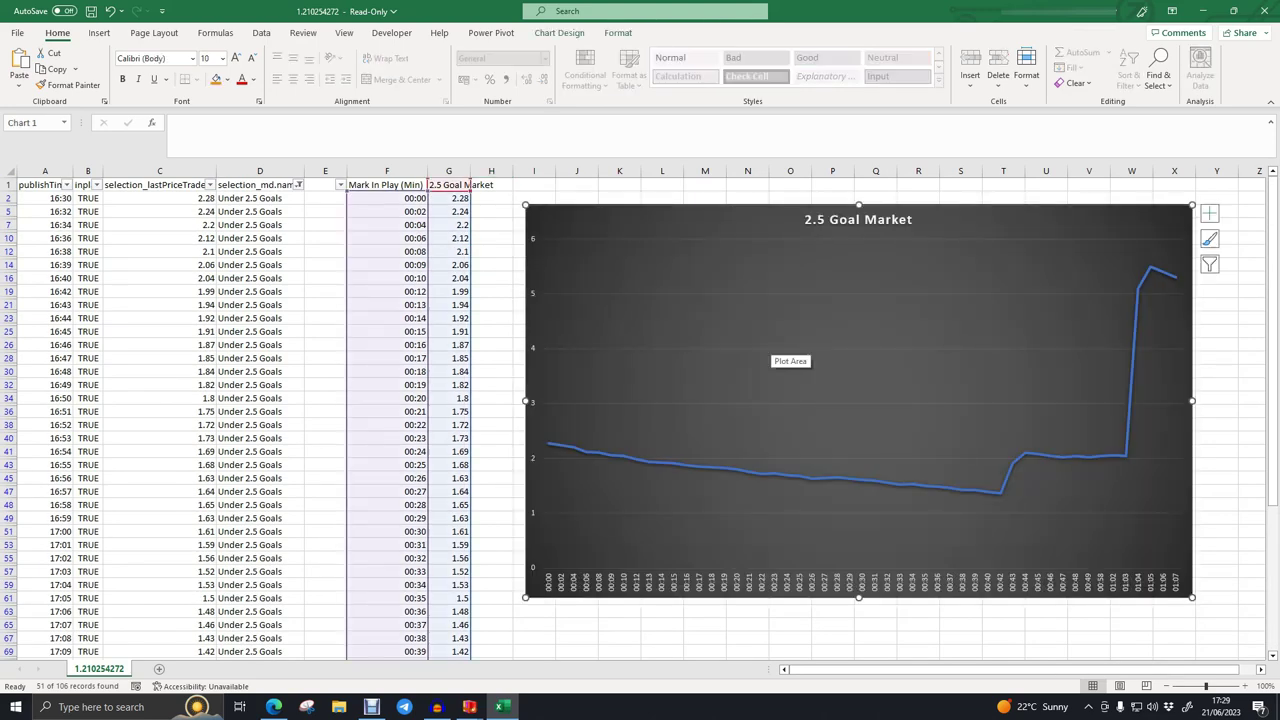
left_click(492, 305)
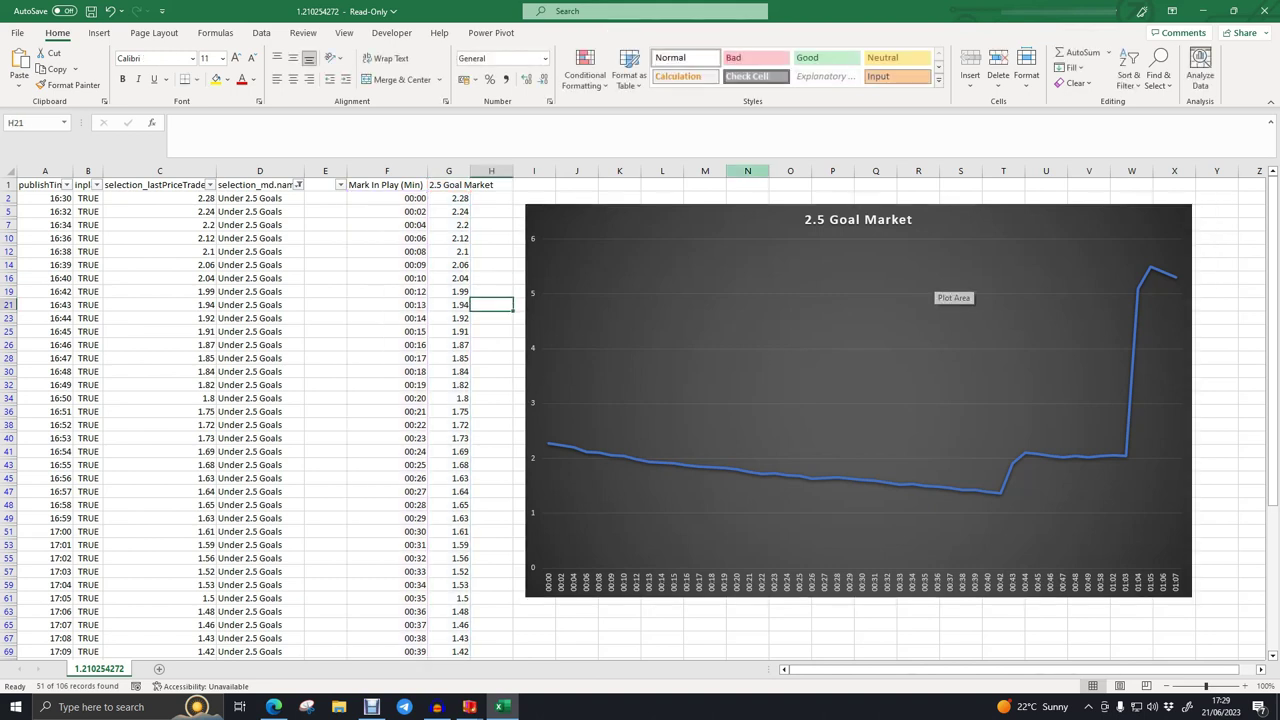
left_click(492, 278)
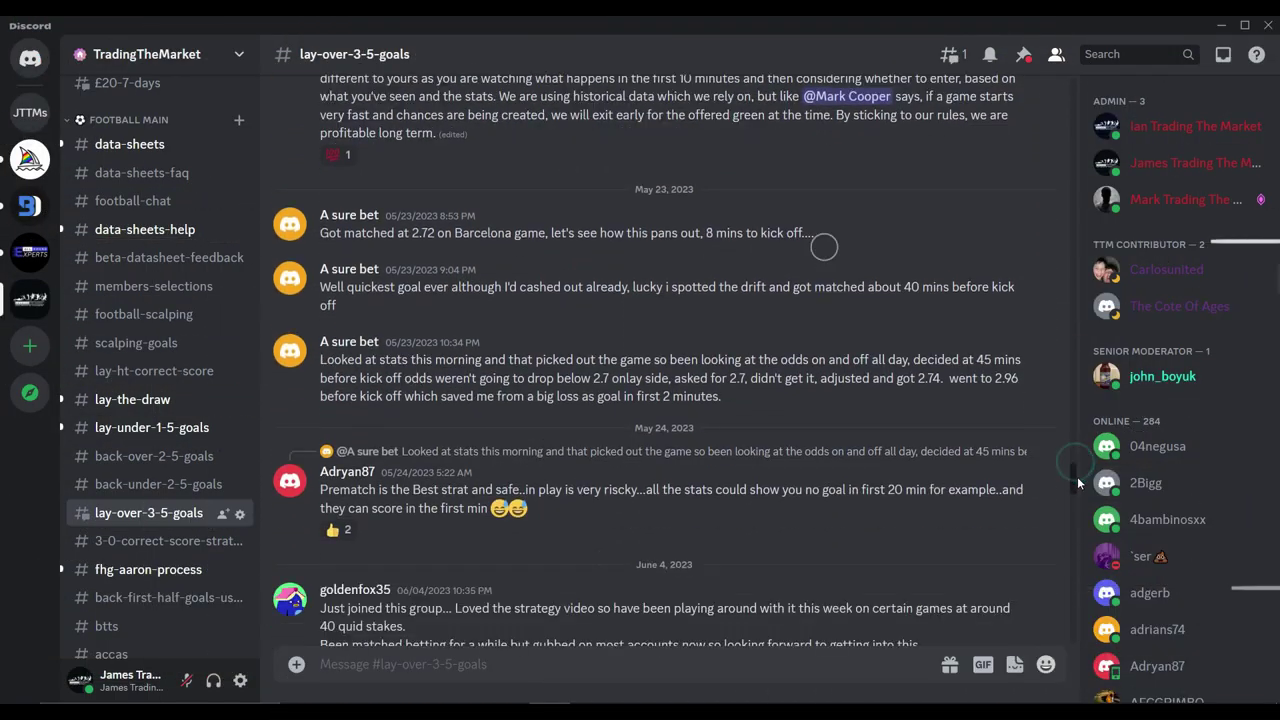
left_click_drag(1077, 476, 1075, 626)
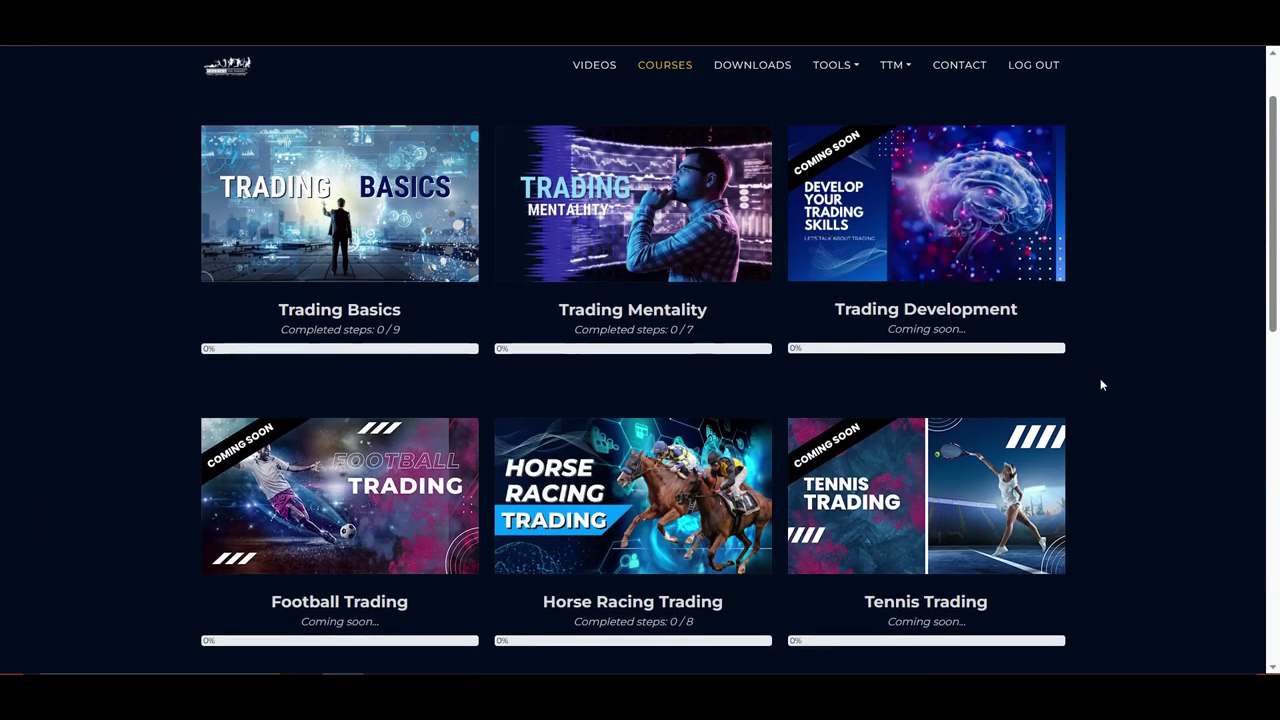
scroll(1100, 384, "down", 5)
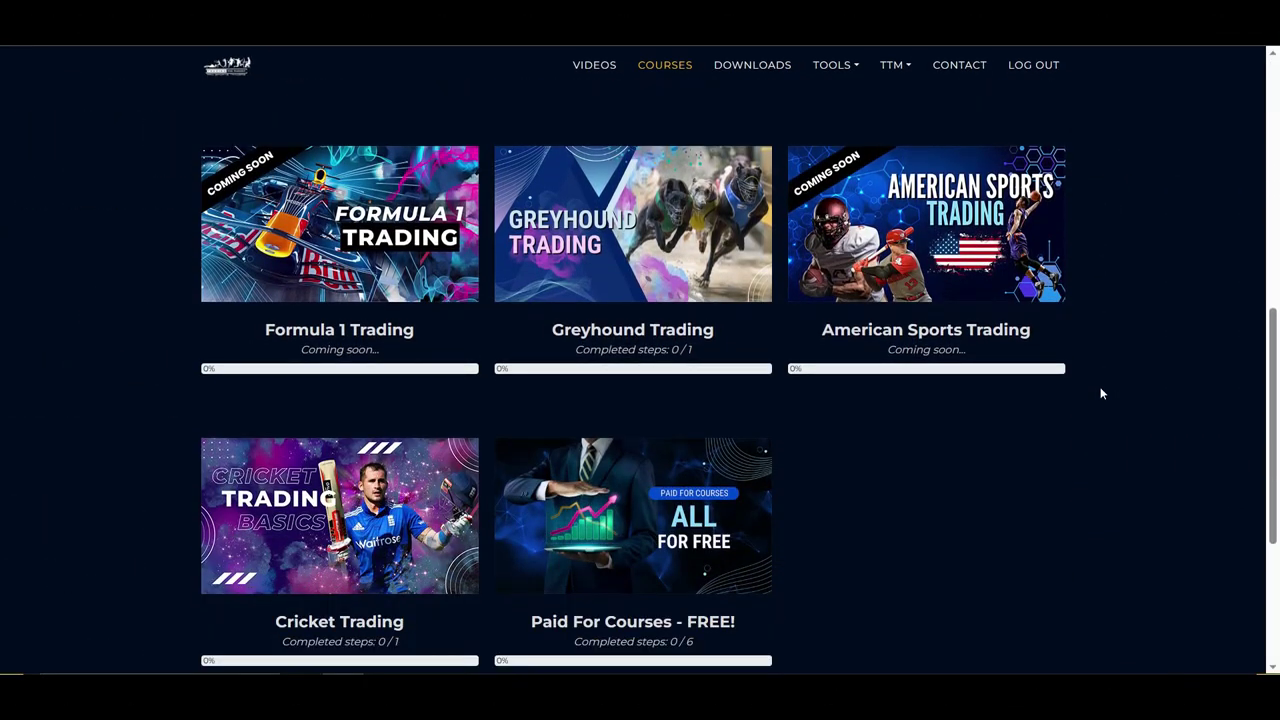
scroll(1100, 393, "down", 1)
scroll(1100, 393, "up", 3)
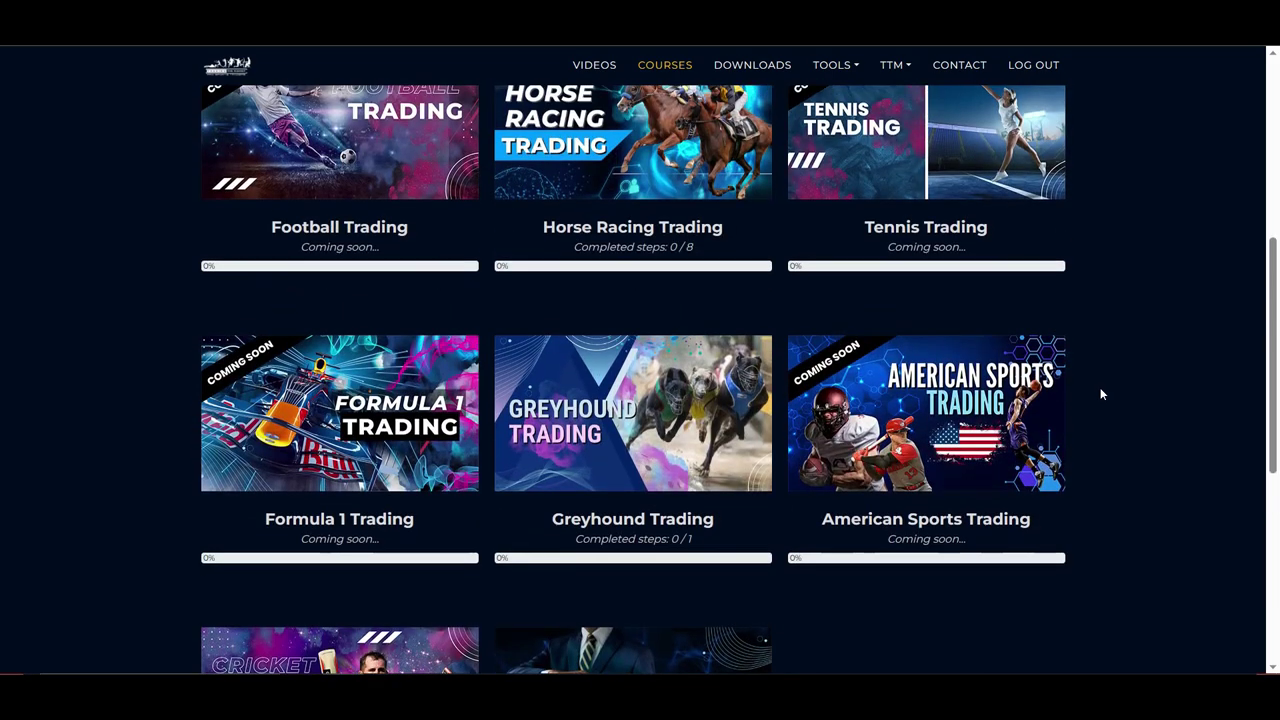
scroll(1100, 394, "up", 5)
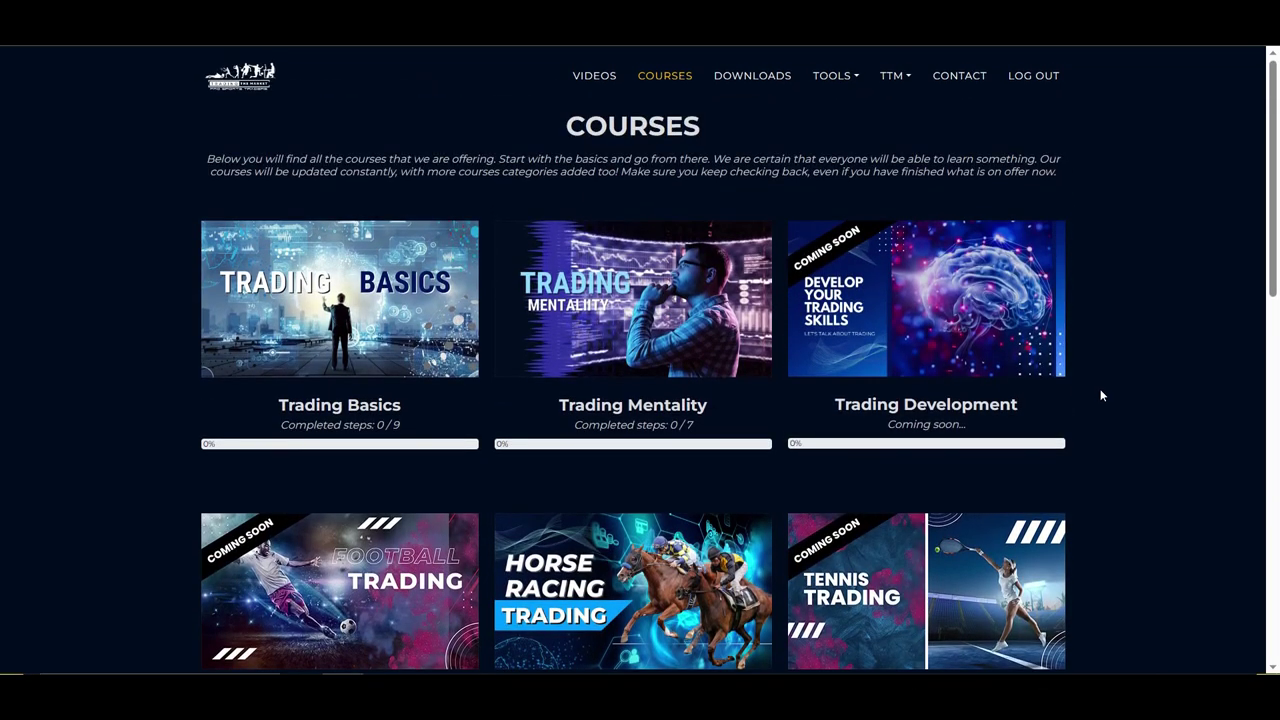